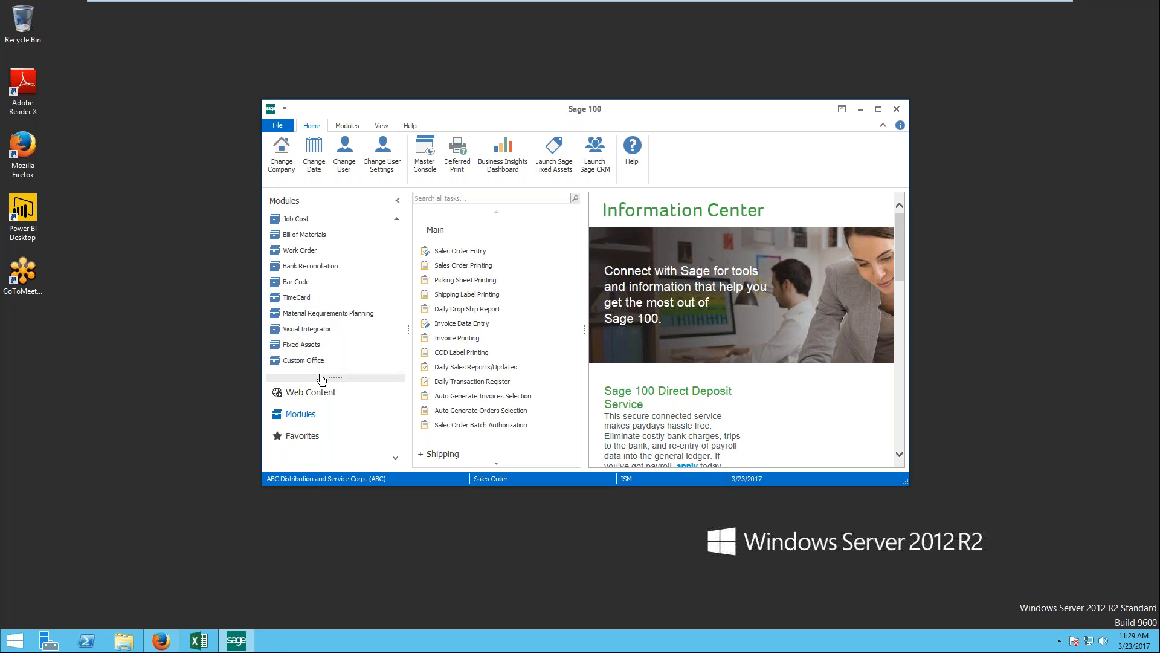
- Open the Visual Integrator module and check the job list in Export Job Maintenance, closing it without choosing a job
{"action": "left_click", "coordinate": [320, 329]}
{"action": "left_click", "coordinate": [620, 329]}
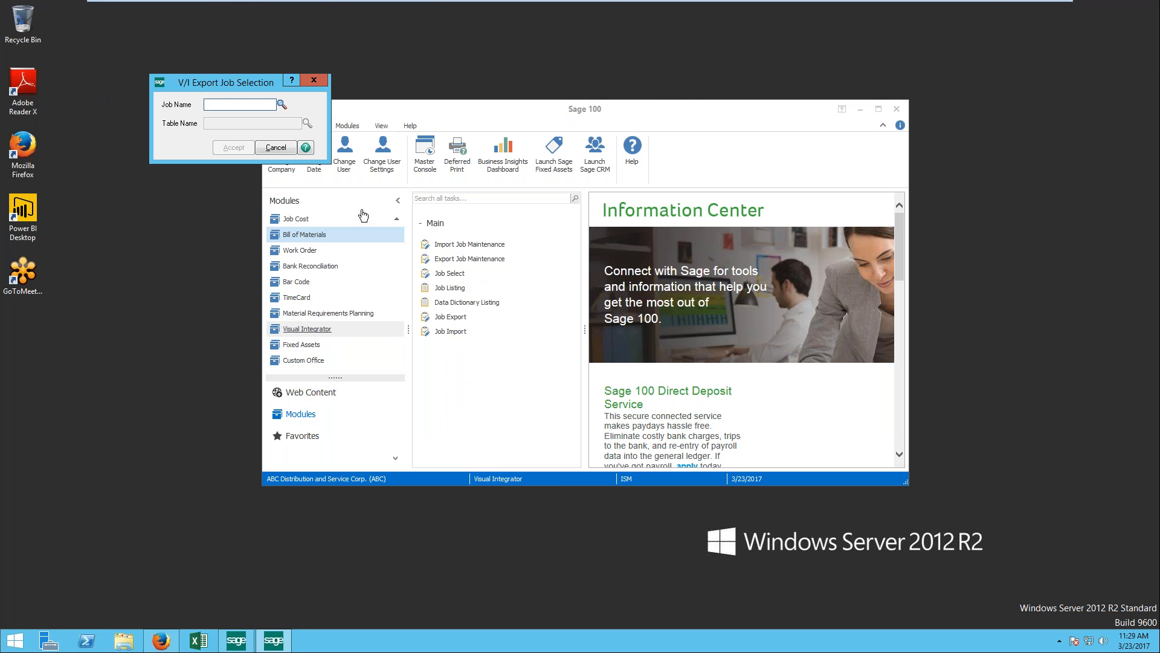
{"action": "left_click", "coordinate": [282, 105]}
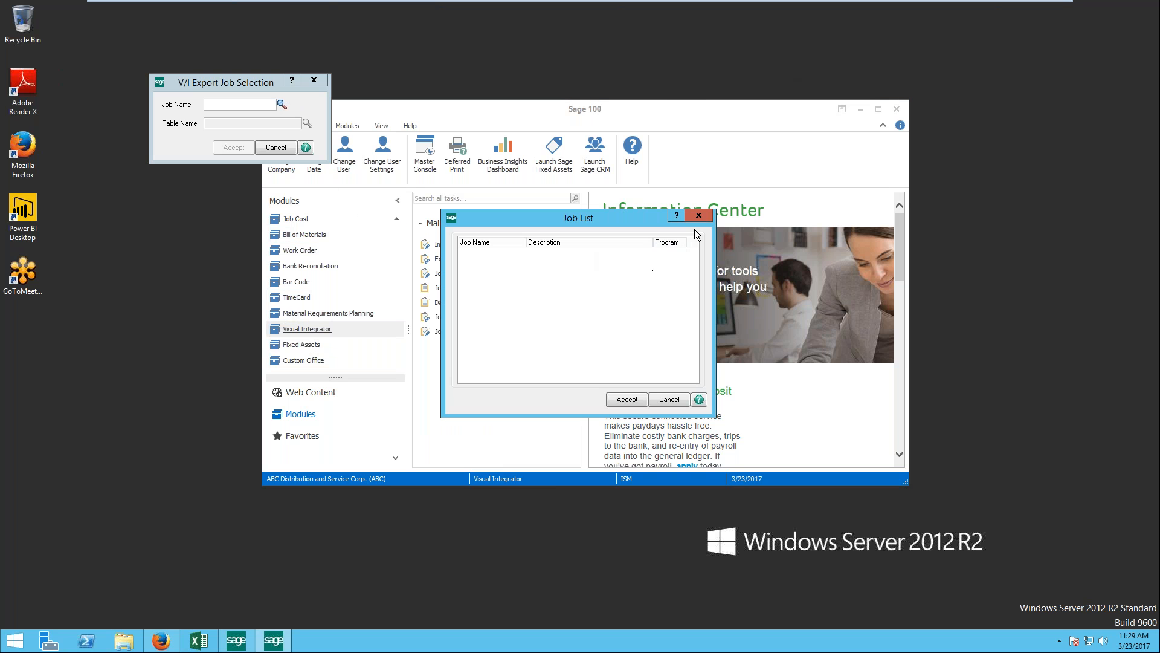
{"action": "left_click", "coordinate": [704, 215]}
{"action": "left_click", "coordinate": [314, 80]}
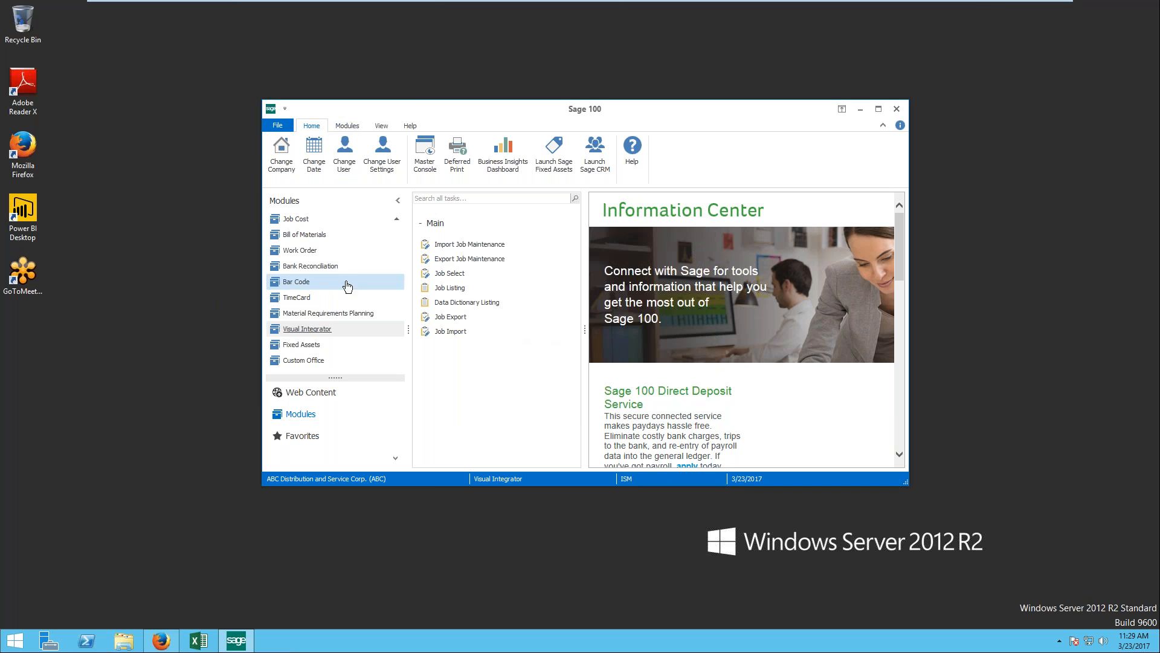
- View the export job list once more and leave the job selection without picking anything
{"action": "mouse_move", "coordinate": [974, 5]}
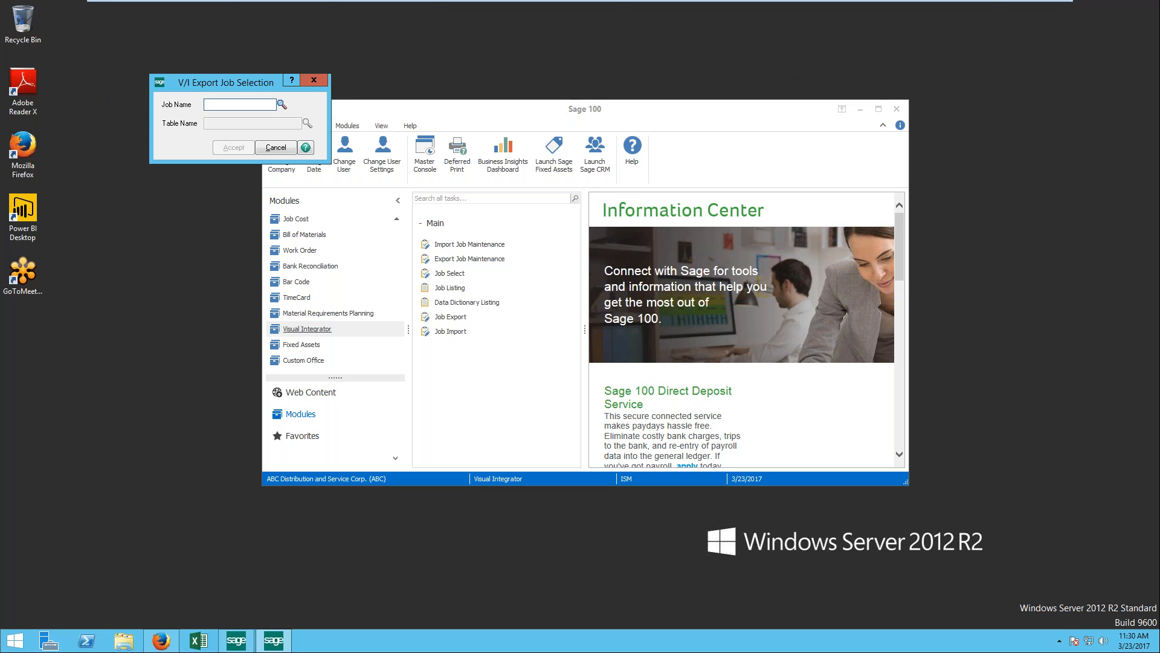
{"action": "left_click", "coordinate": [282, 105]}
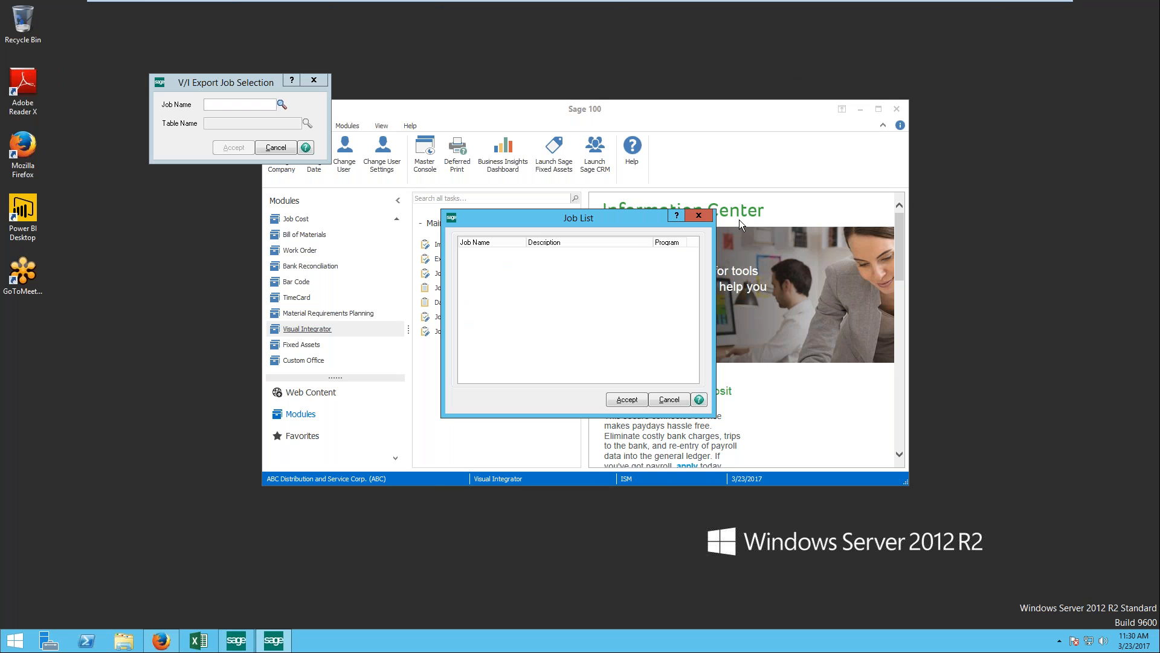
{"action": "left_click", "coordinate": [707, 215]}
{"action": "left_click", "coordinate": [314, 82]}
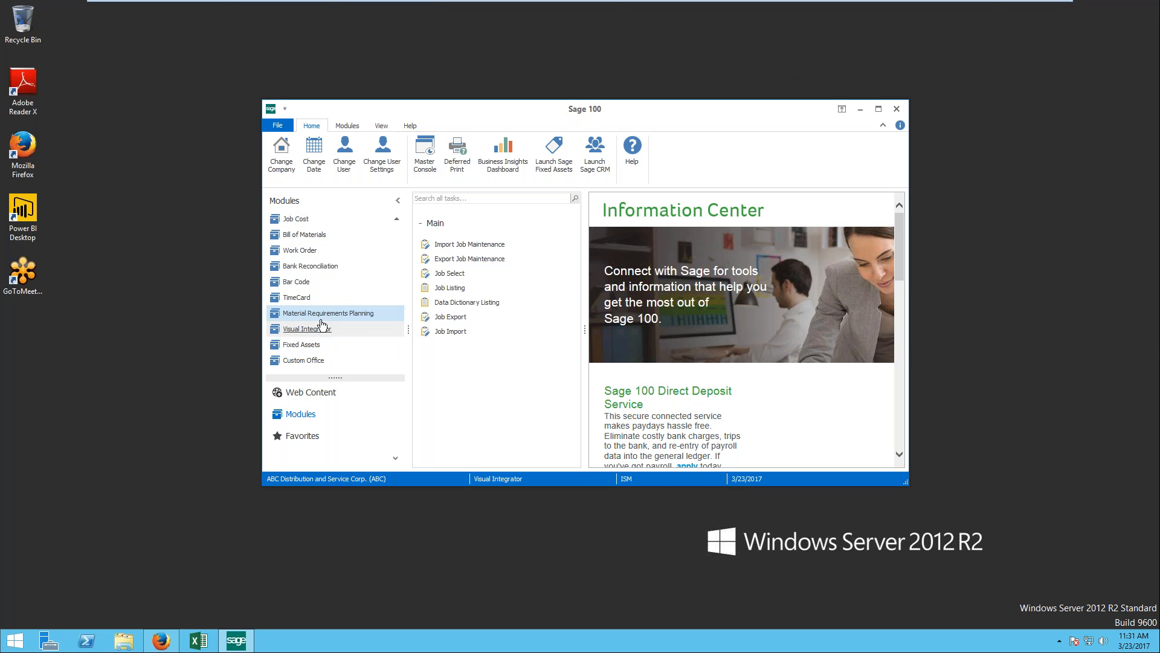
- Start Export Job Maintenance and enter SALE as the export job name
{"action": "left_click", "coordinate": [480, 264]}
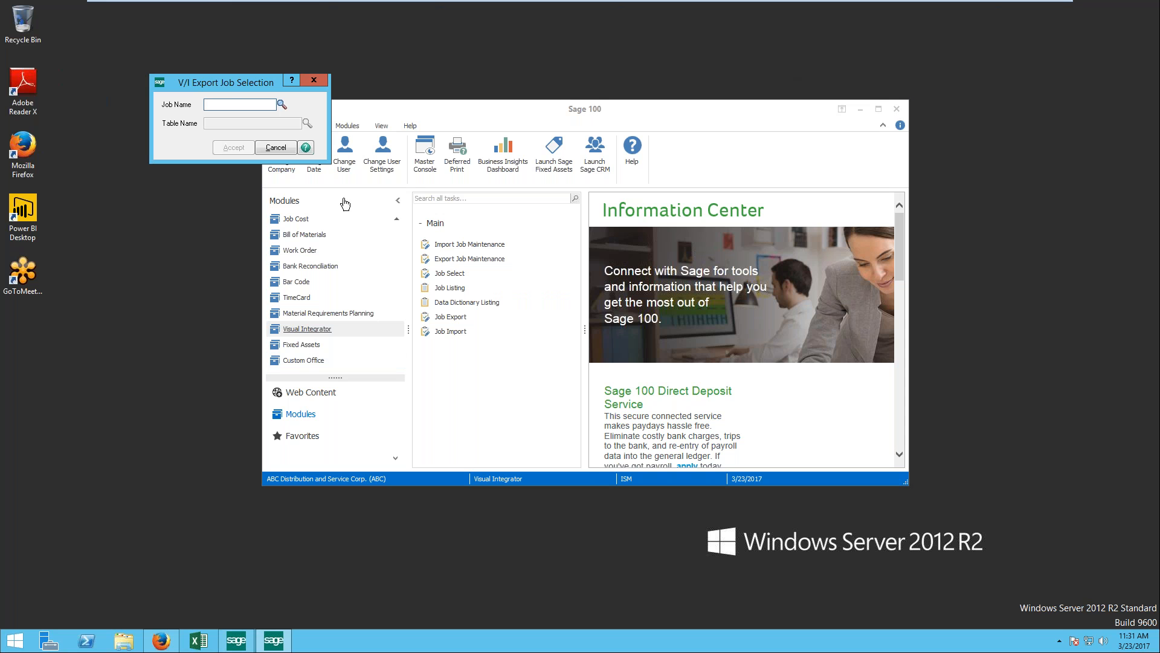
{"action": "type", "text": "SL"}
{"action": "type", "text": "ALE"}
{"action": "key", "text": "Tab"}
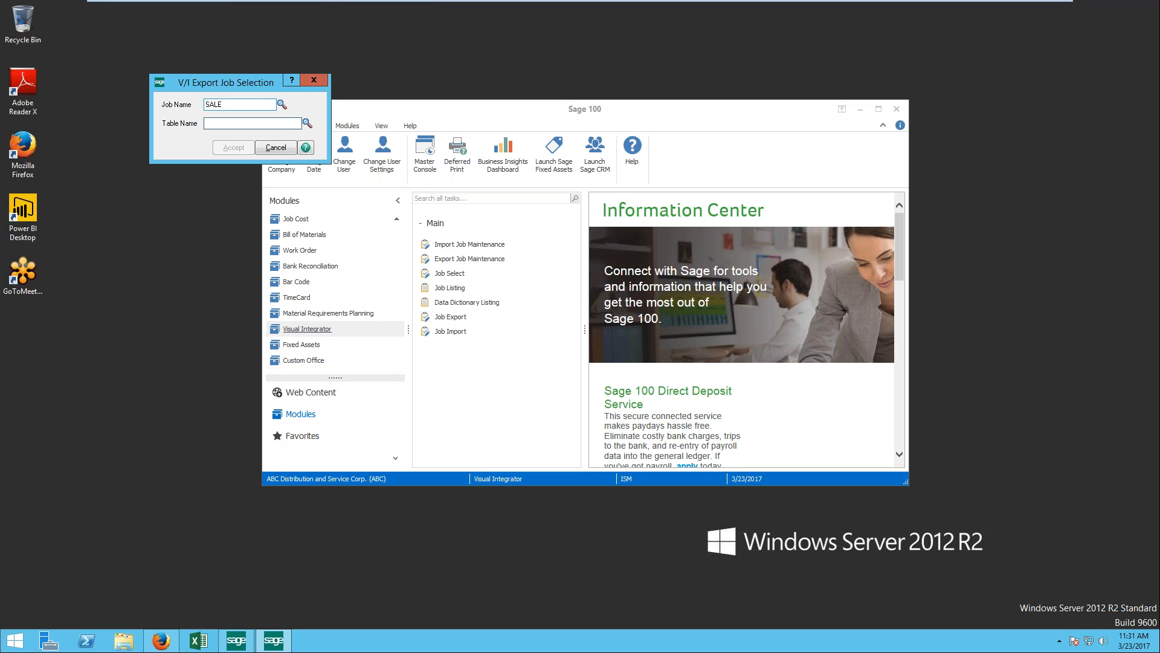
- Select the SO_SalesOrderHeader table for the SALE job and accept it as a new export job
{"action": "left_click", "coordinate": [307, 124]}
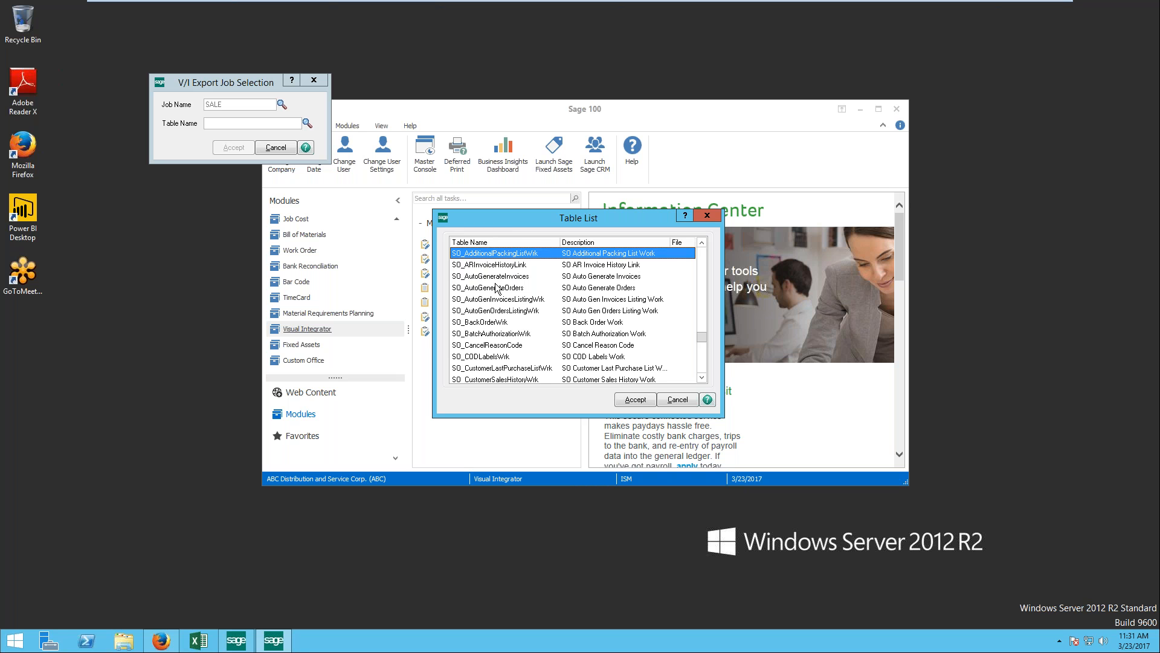
{"action": "scroll", "coordinate": [497, 288], "scroll_direction": "down", "scroll_amount": 12}
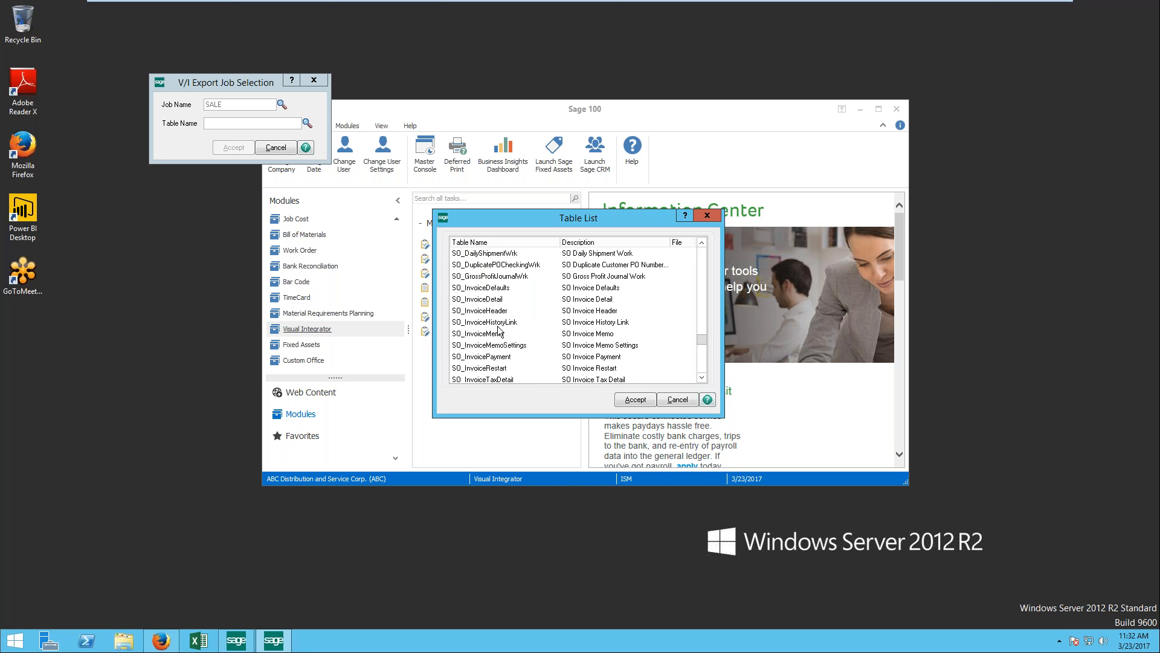
{"action": "scroll", "coordinate": [499, 331], "scroll_direction": "down", "scroll_amount": 4}
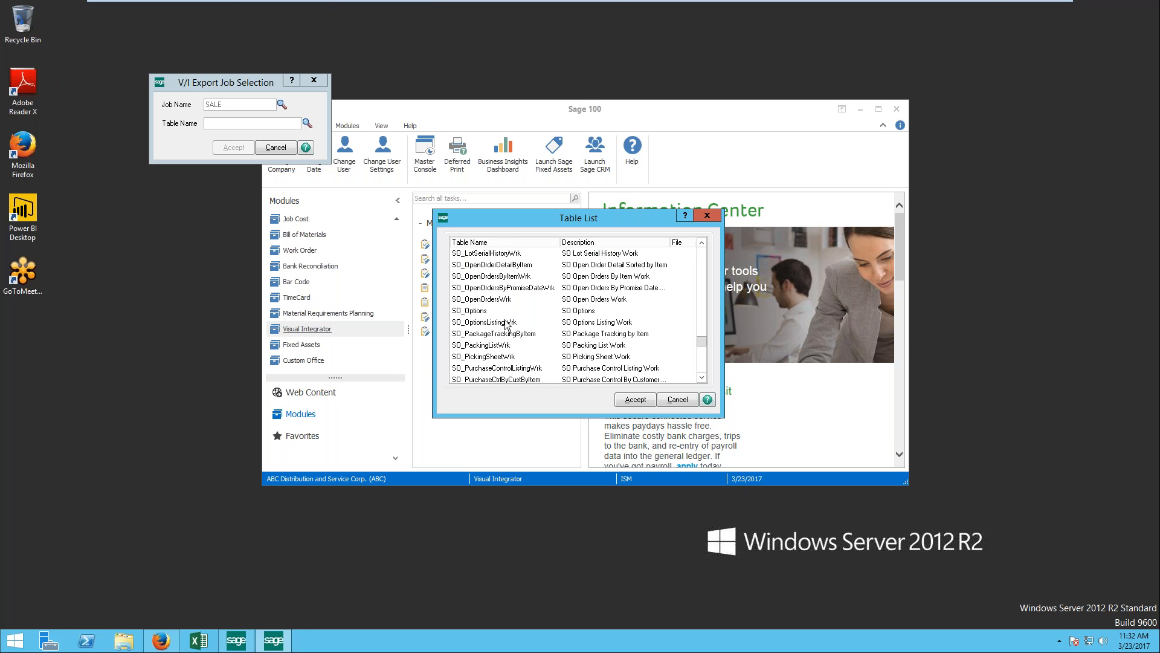
{"action": "scroll", "coordinate": [515, 334], "scroll_direction": "down", "scroll_amount": 4}
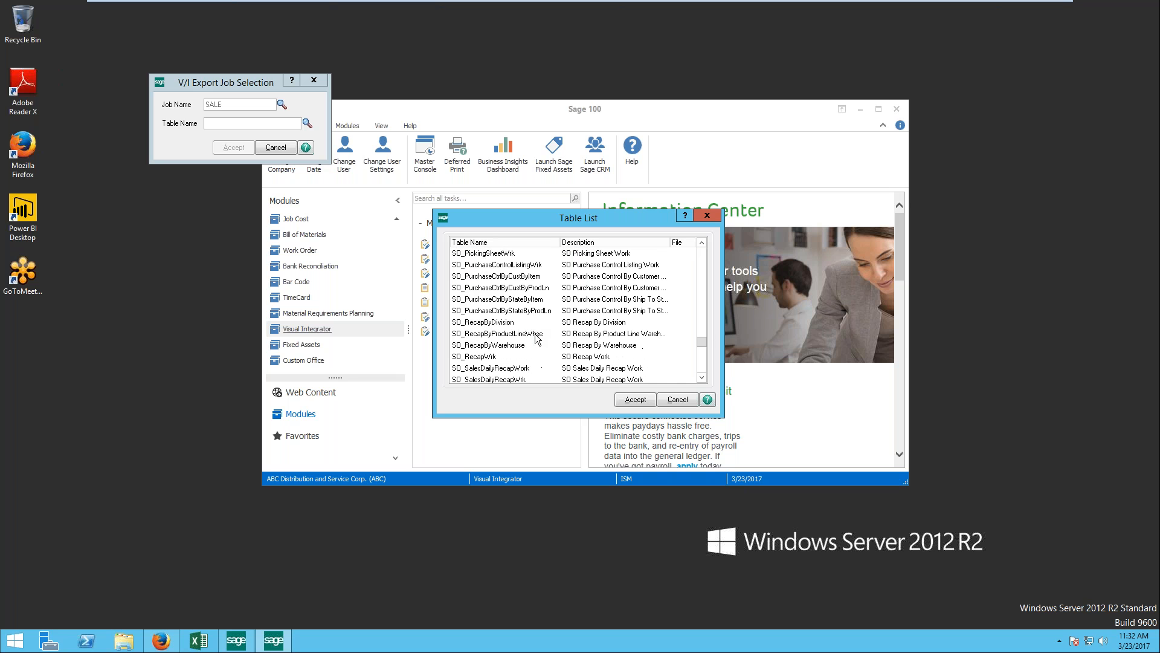
{"action": "scroll", "coordinate": [536, 339], "scroll_direction": "up", "scroll_amount": 1}
{"action": "scroll", "coordinate": [506, 349], "scroll_direction": "up", "scroll_amount": 2}
{"action": "scroll", "coordinate": [506, 349], "scroll_direction": "down", "scroll_amount": 7}
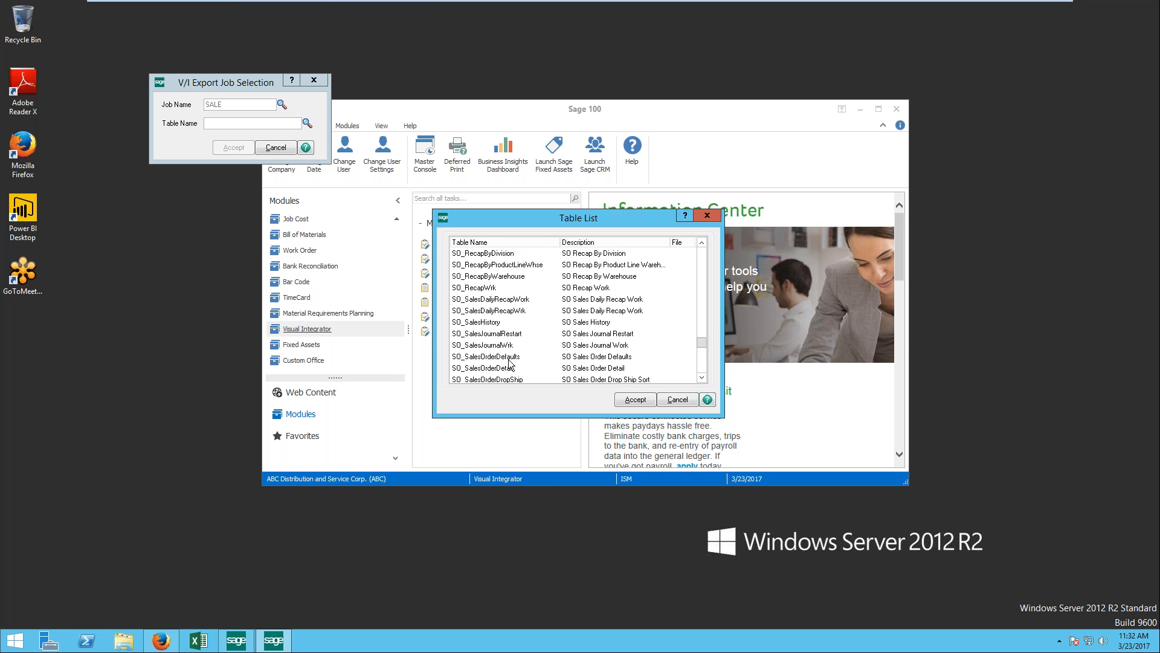
{"action": "scroll", "coordinate": [511, 343], "scroll_direction": "down", "scroll_amount": 1}
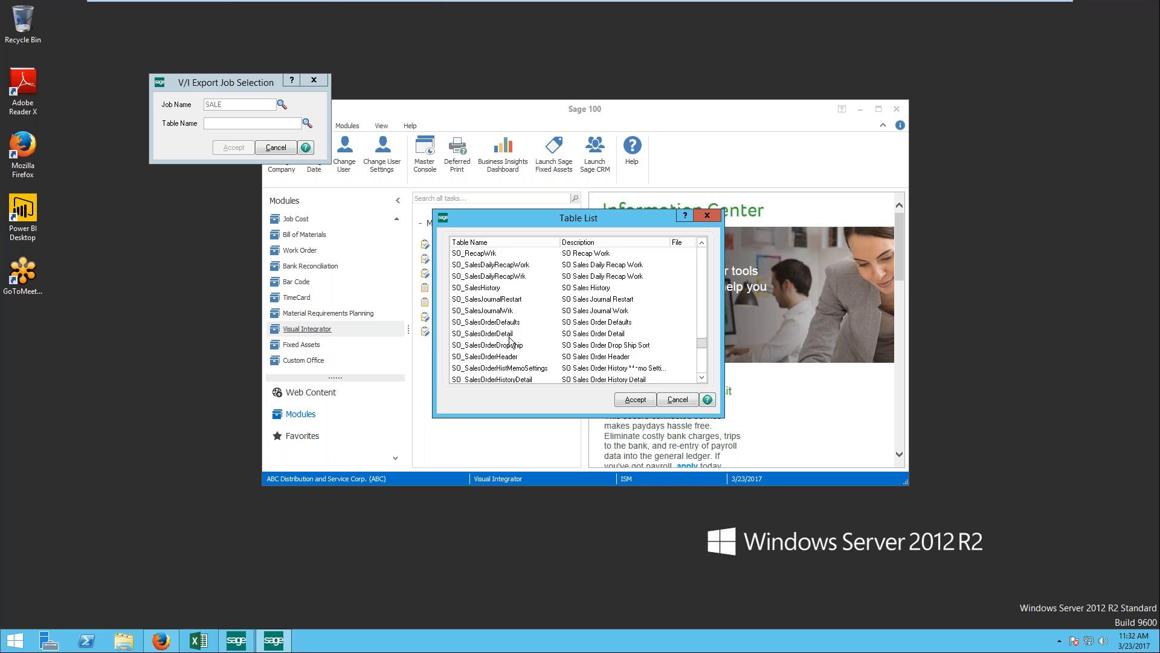
{"action": "scroll", "coordinate": [511, 344], "scroll_direction": "down", "scroll_amount": 1}
{"action": "left_click", "coordinate": [511, 322]}
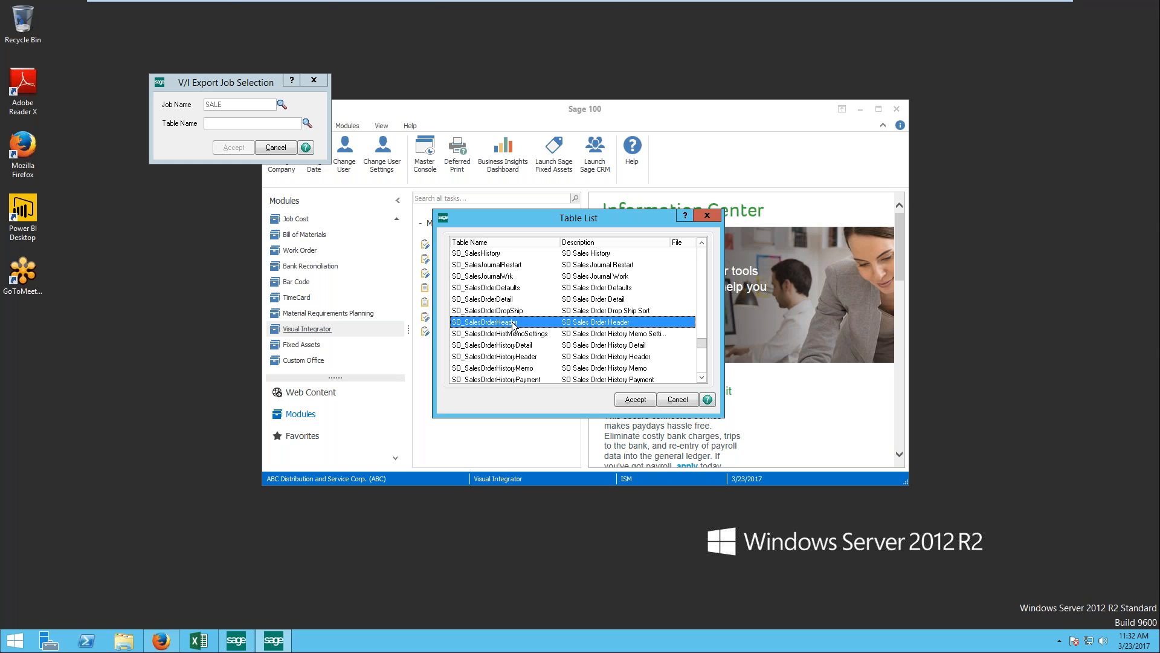
{"action": "left_click", "coordinate": [626, 399]}
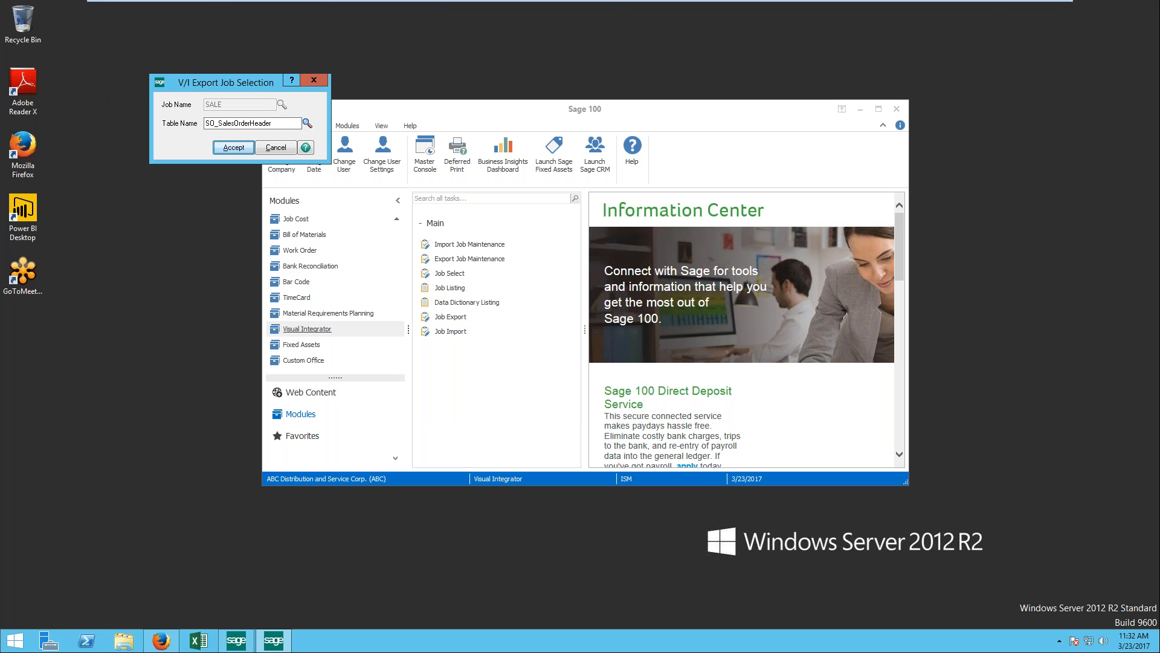
{"action": "left_click", "coordinate": [246, 148]}
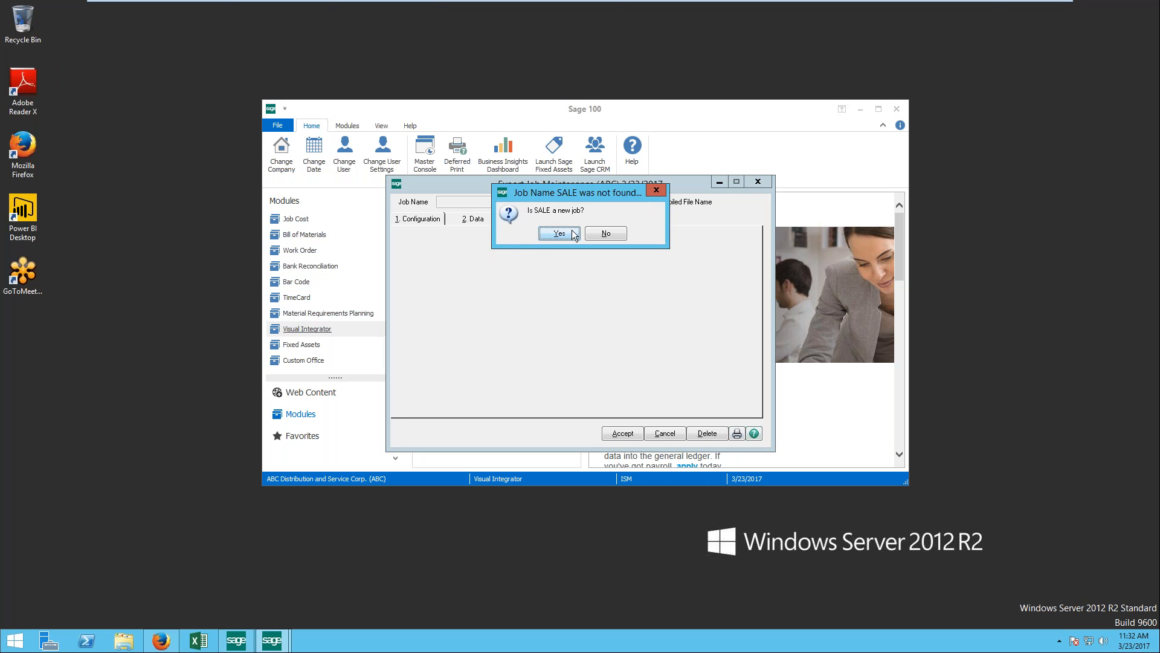
{"action": "left_click", "coordinate": [563, 233]}
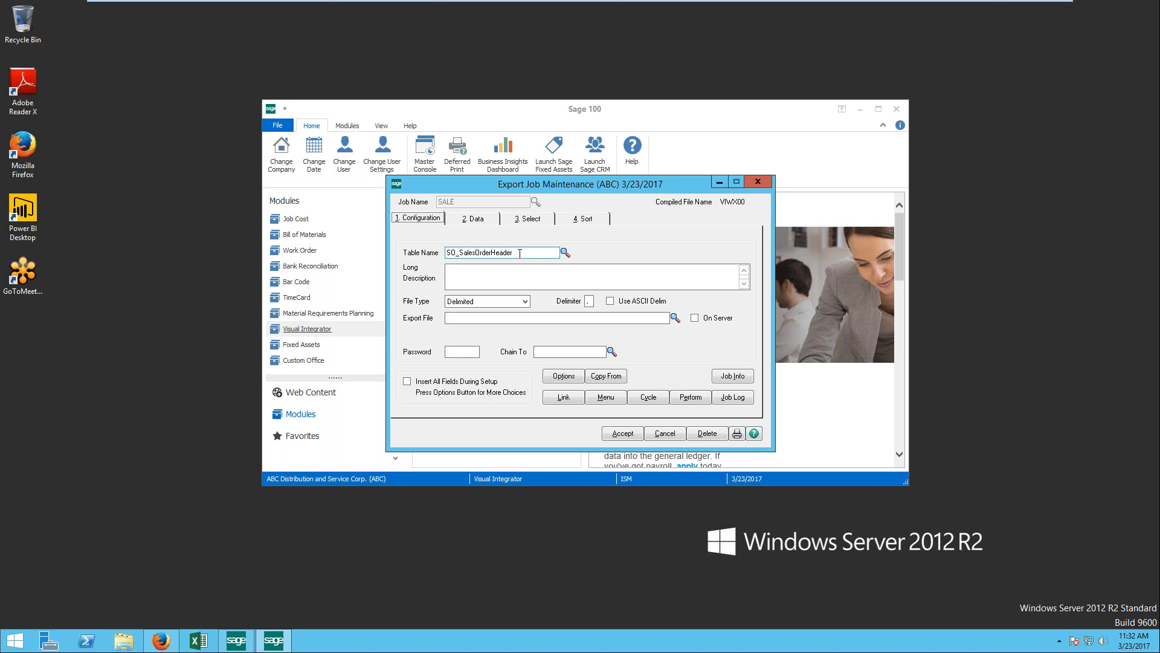
- View the available SO_SalesOrderHeader fields in the job's data setup and return to its configuration
{"action": "key", "text": "Tab"}
{"action": "left_click", "coordinate": [483, 223]}
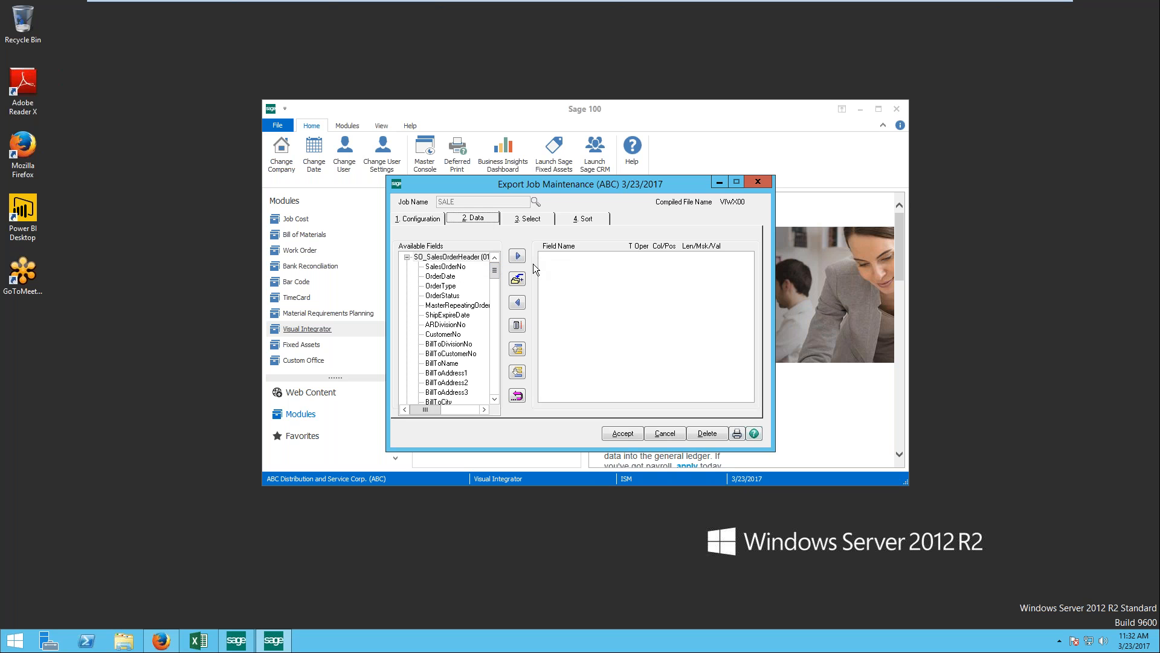
{"action": "mouse_move", "coordinate": [497, 280]}
{"action": "left_mouse_down"}
{"action": "mouse_move", "coordinate": [508, 371]}
{"action": "mouse_move", "coordinate": [506, 271]}
{"action": "left_mouse_up"}
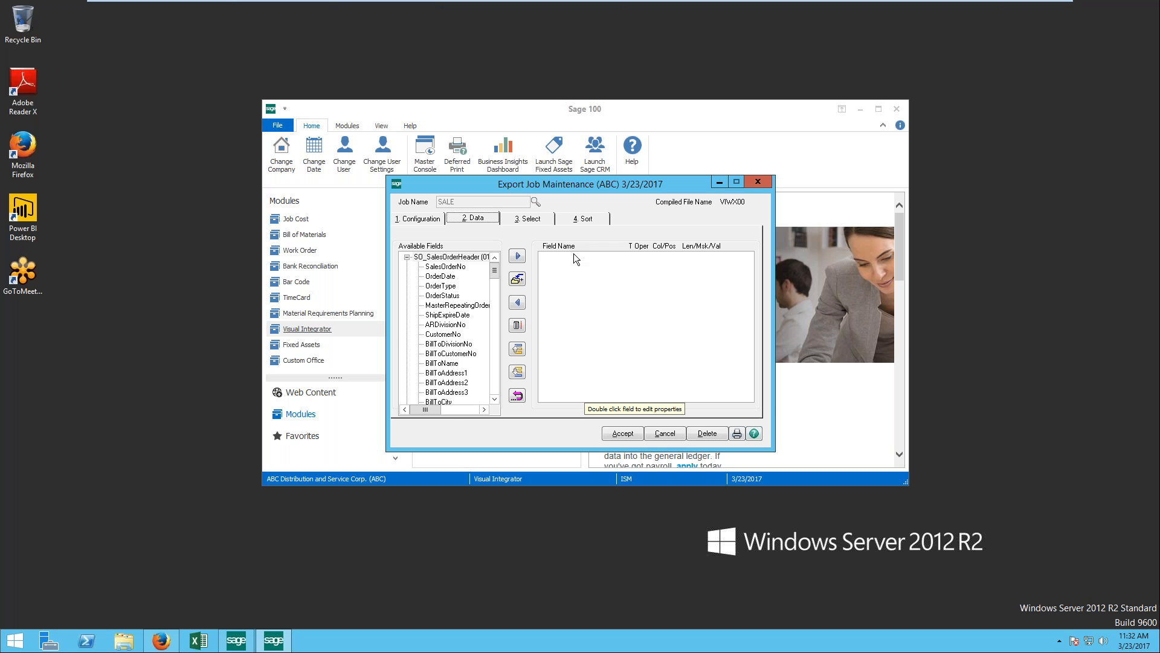
{"action": "left_click", "coordinate": [421, 218]}
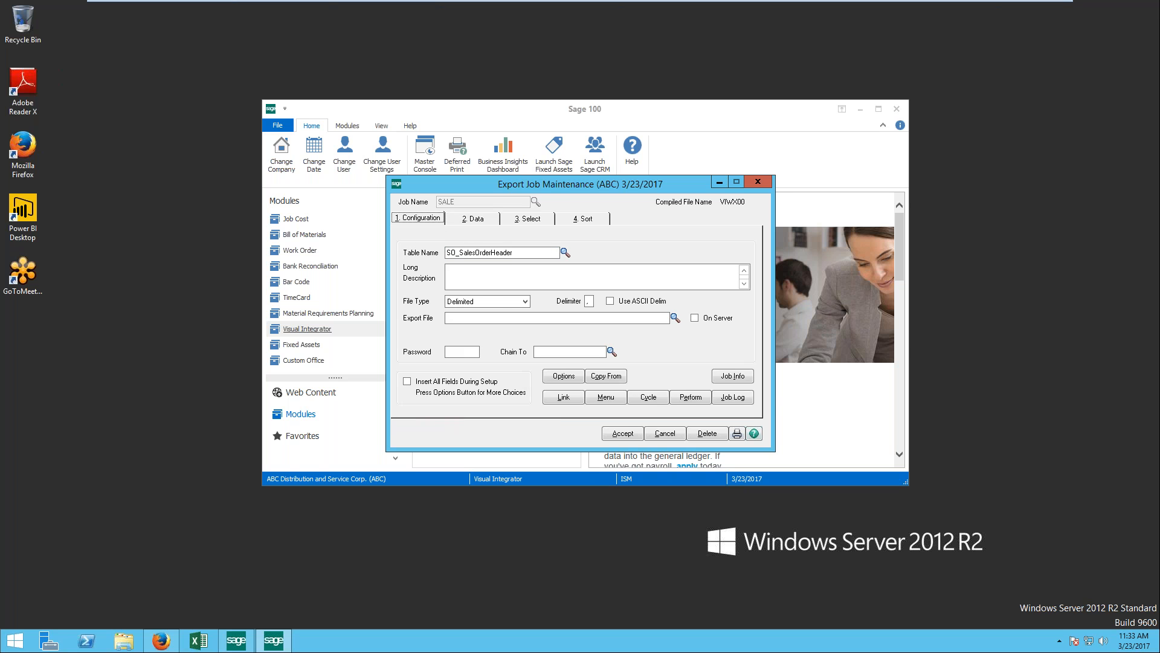
- Set the export job's file type to Delimited with a comma as the delimiter
{"action": "left_click", "coordinate": [526, 301]}
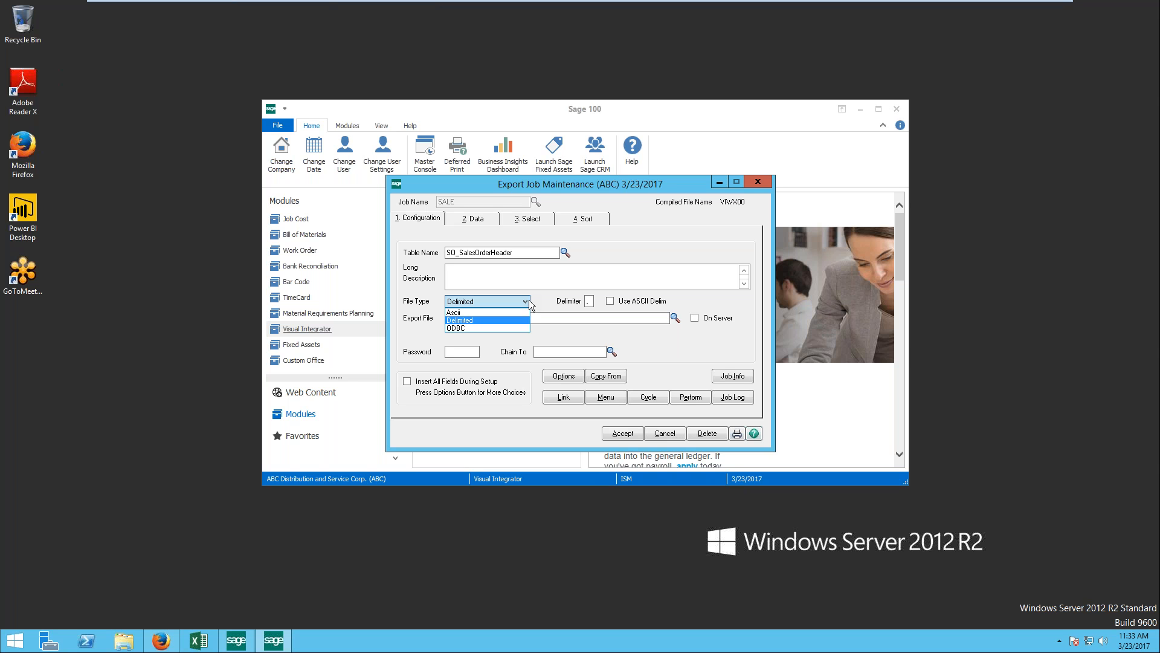
{"action": "left_click", "coordinate": [517, 321]}
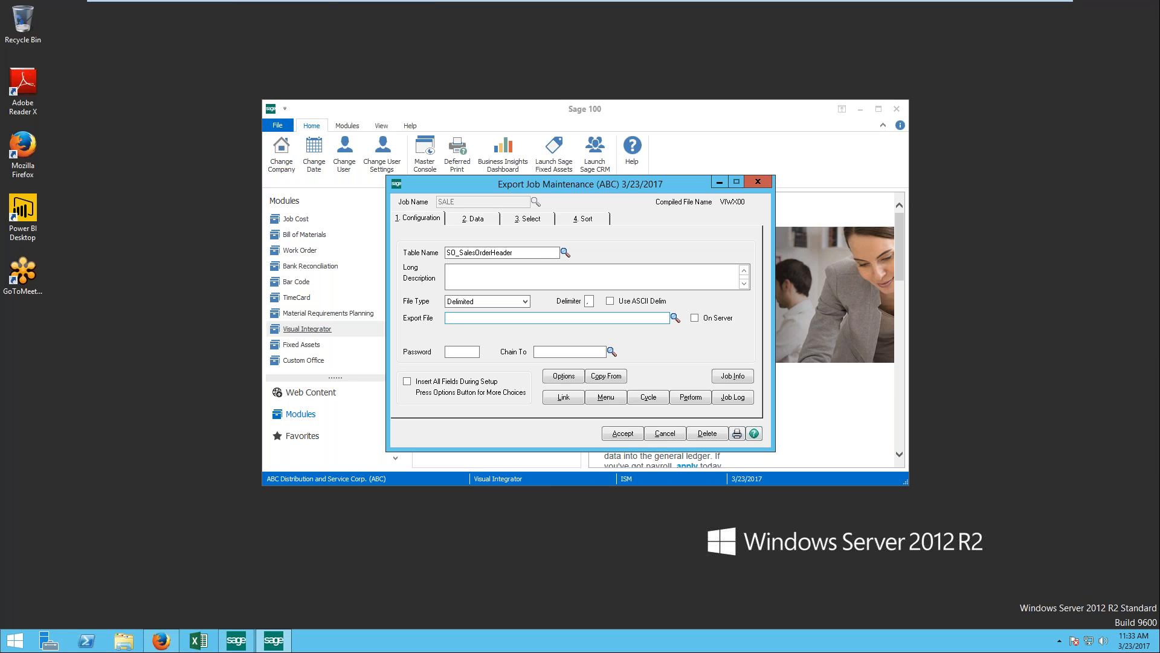
{"action": "left_click", "coordinate": [589, 301]}
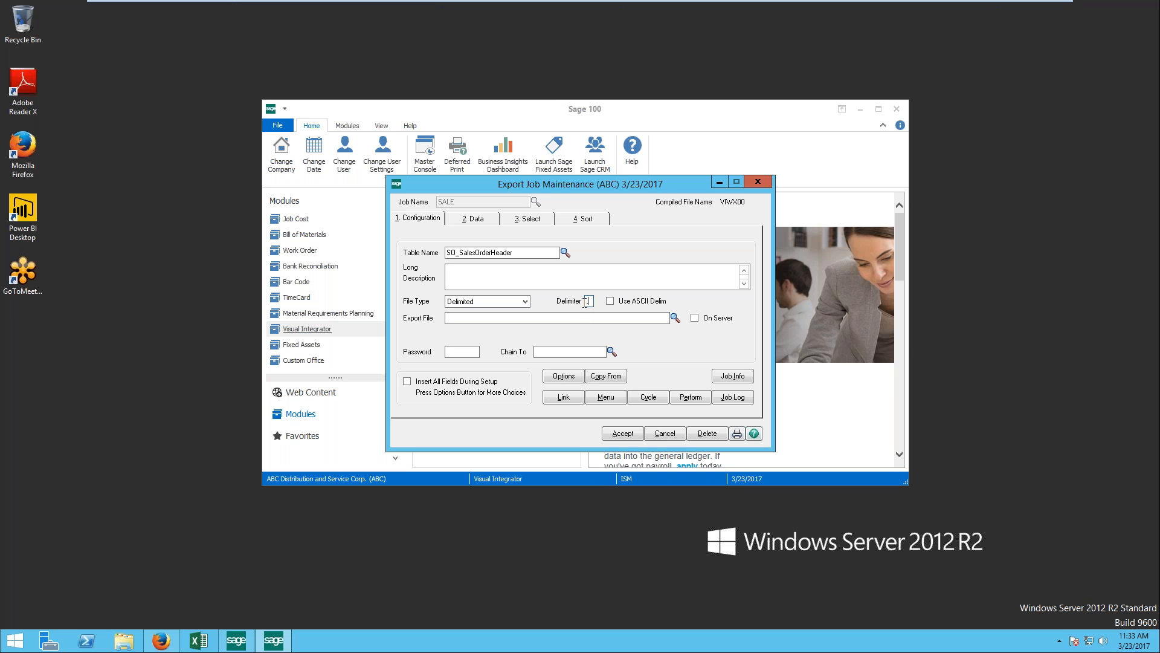
{"action": "left_click", "coordinate": [674, 319]}
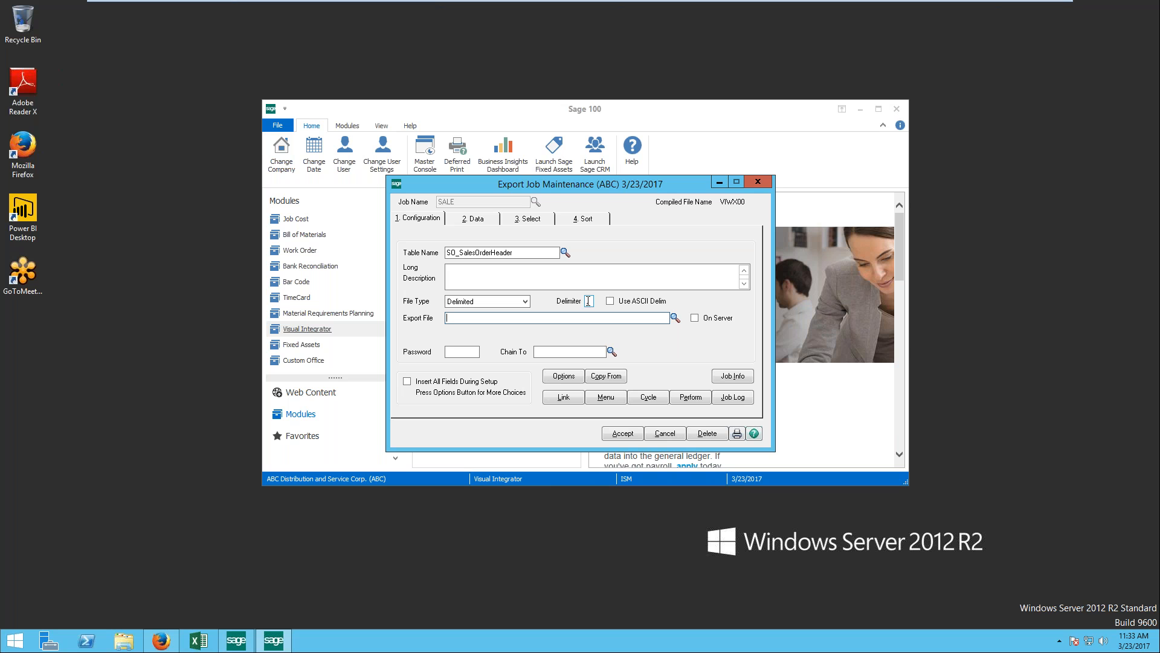
{"action": "left_click", "coordinate": [588, 301]}
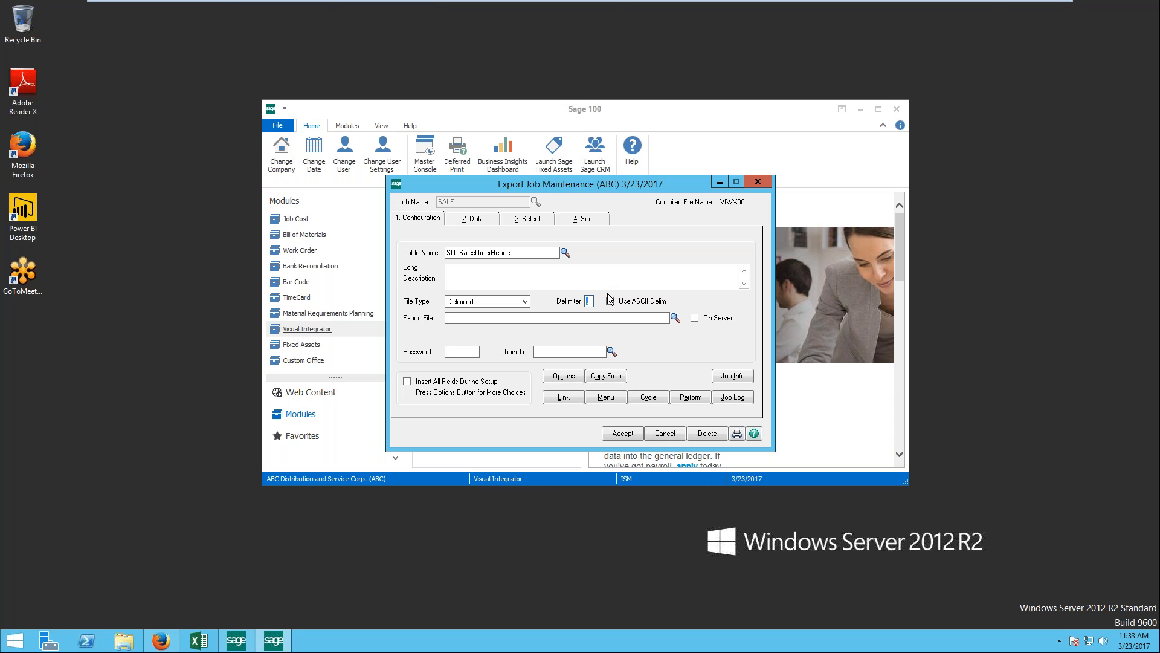
{"action": "type", "text": "'"}
{"action": "left_click_drag", "start_coordinate": [591, 299], "coordinate": [577, 299]}
{"action": "type", "text": "|"}
- Set the export file to SOEXPORT on the Desktop
{"action": "left_click", "coordinate": [675, 318]}
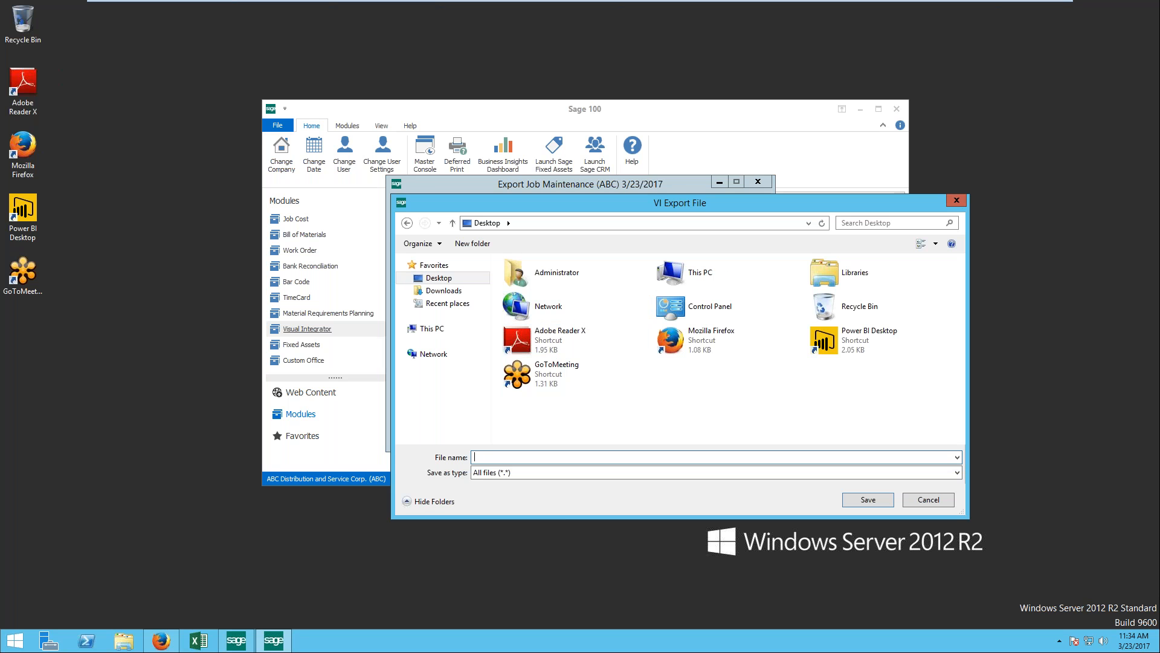
{"action": "type", "text": "SOHEADER"}
{"action": "key", "text": "Return"}
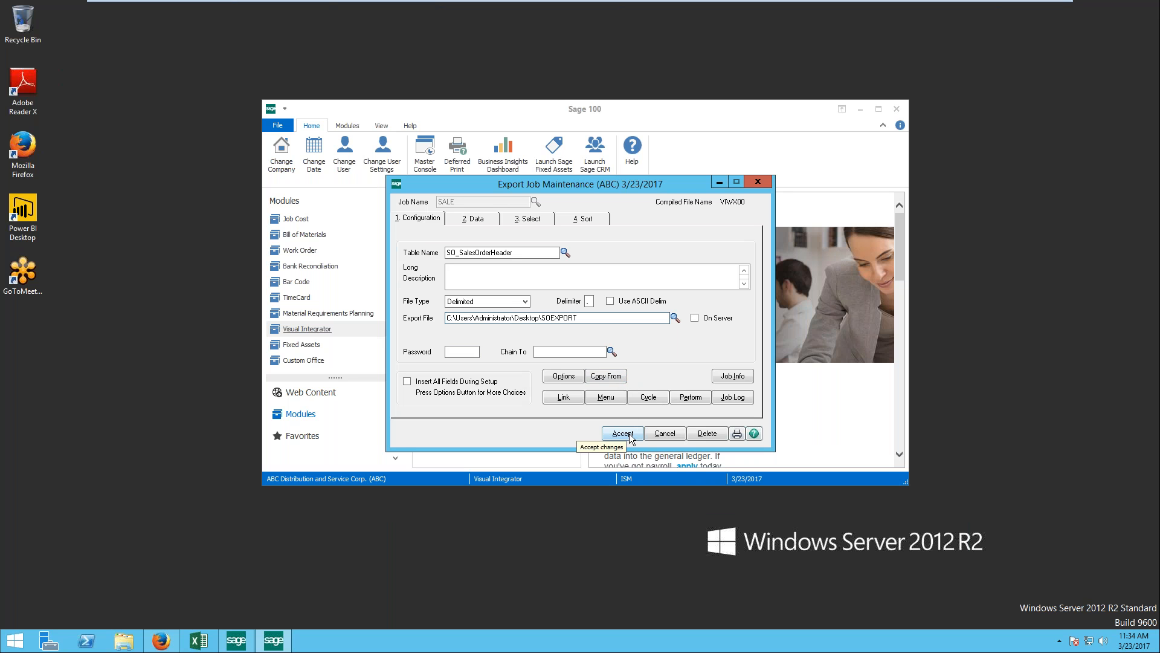
- Add all SO_SalesOrderHeader fields to the export job's data in order, from SalesOrderNo through LastNoOfShippingLabels
{"action": "left_click", "coordinate": [476, 217]}
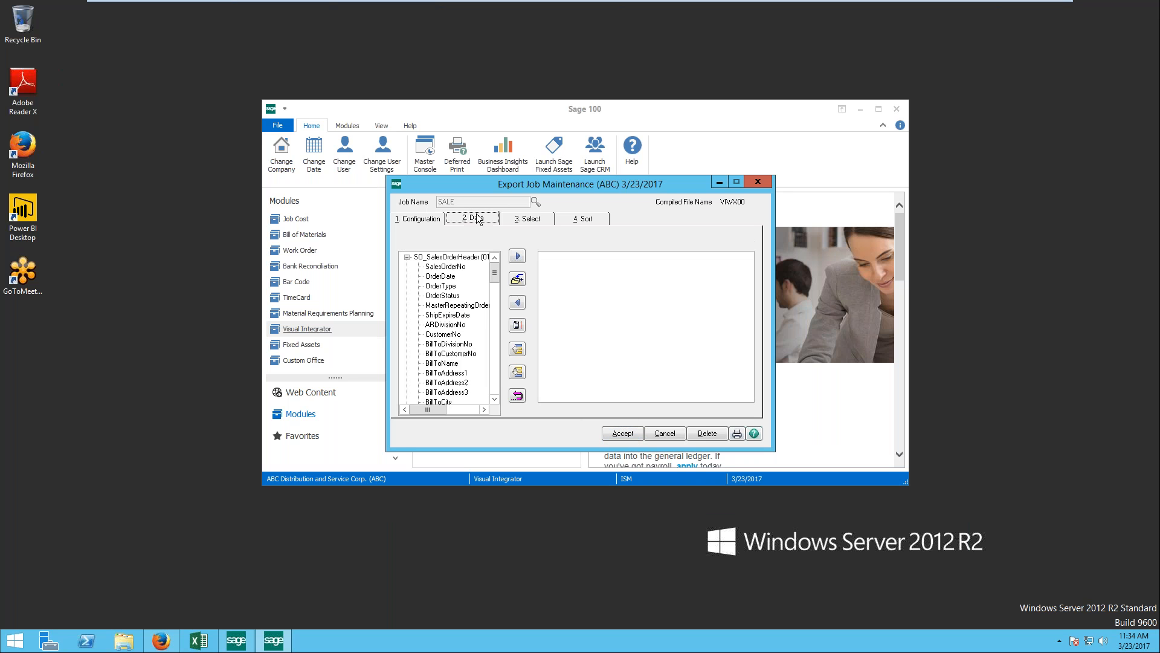
{"action": "left_click", "coordinate": [450, 266]}
{"action": "left_click", "coordinate": [517, 257]}
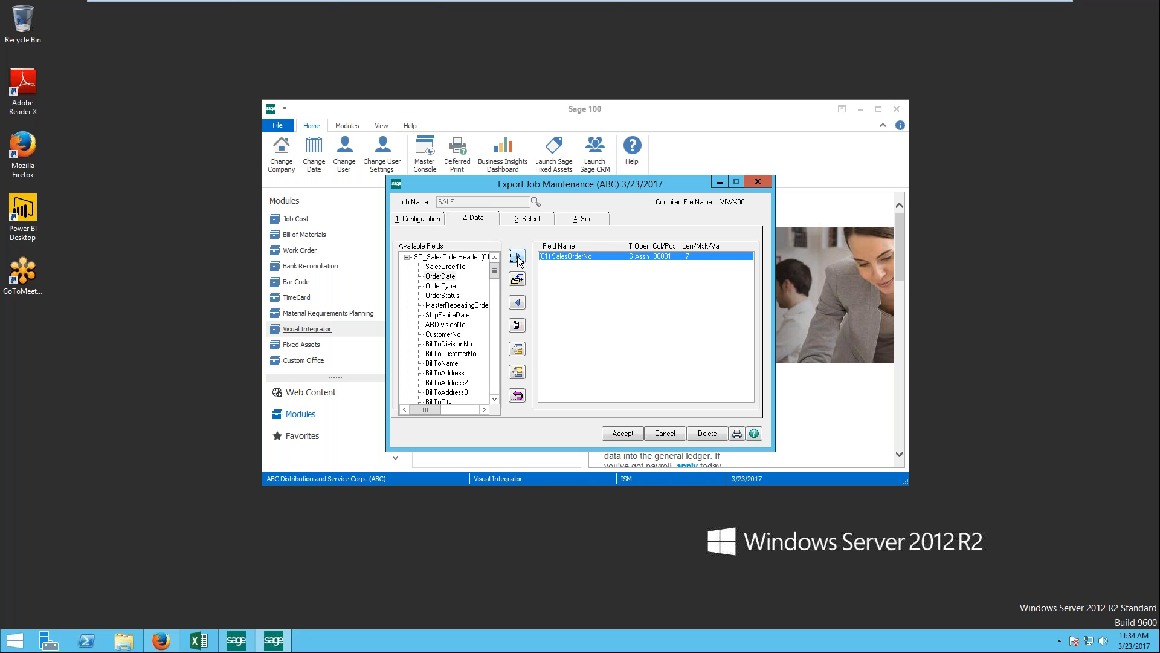
{"action": "left_click", "coordinate": [518, 259]}
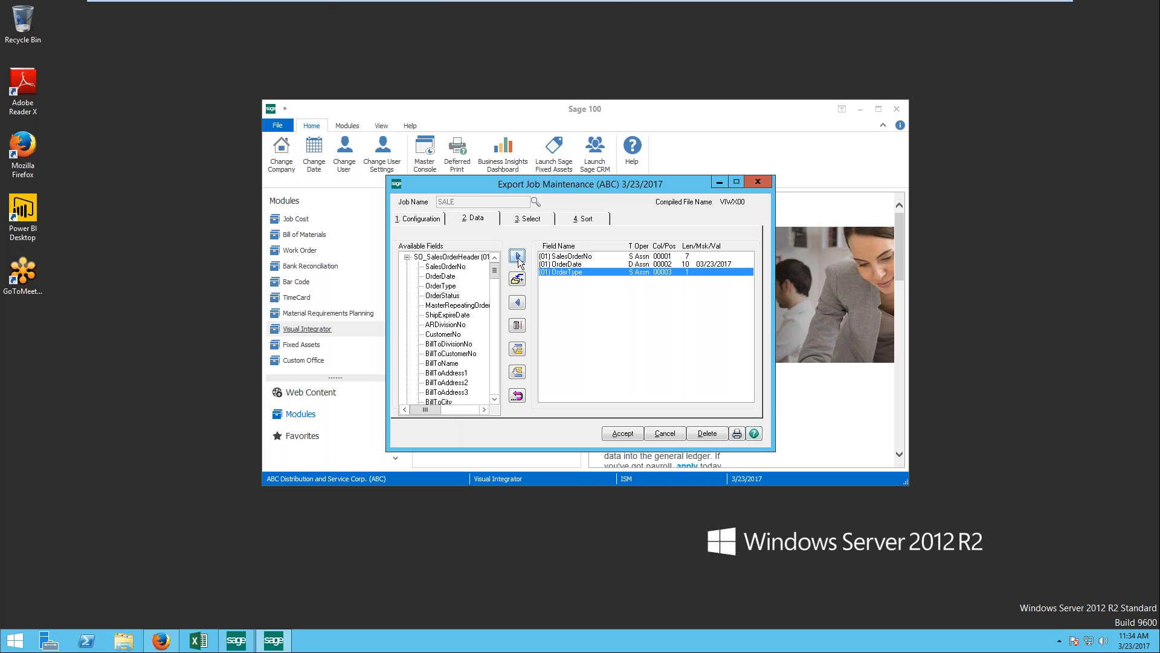
{"action": "left_click", "coordinate": [518, 259]}
{"action": "left_click", "coordinate": [518, 258]}
{"action": "left_click", "coordinate": [518, 259]}
{"action": "left_click", "coordinate": [518, 258]}
{"action": "left_click", "coordinate": [518, 259]}
{"action": "left_click", "coordinate": [518, 258]}
{"action": "left_click", "coordinate": [518, 258]}
{"action": "left_click", "coordinate": [518, 259]}
{"action": "left_click", "coordinate": [518, 259]}
{"action": "left_click", "coordinate": [518, 258]}
{"action": "left_click", "coordinate": [518, 258]}
{"action": "left_click", "coordinate": [518, 258]}
{"action": "left_click", "coordinate": [518, 258]}
{"action": "left_click", "coordinate": [518, 258]}
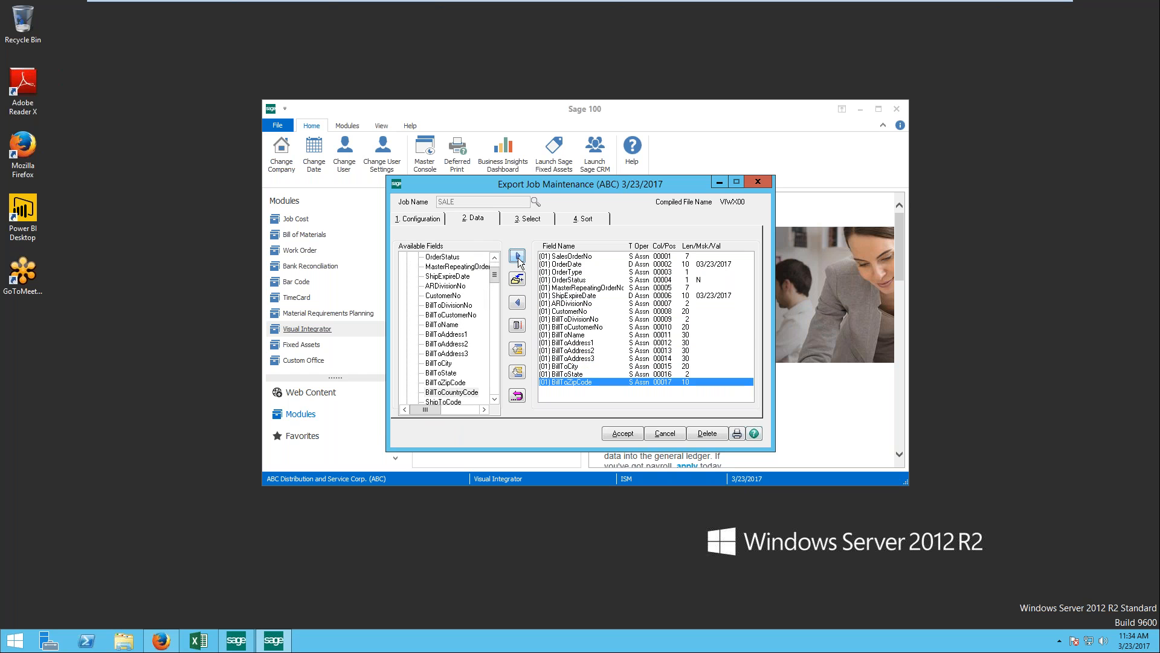
{"action": "left_click", "coordinate": [518, 259]}
{"action": "left_click", "coordinate": [518, 258]}
{"action": "left_click", "coordinate": [518, 259]}
{"action": "left_click", "coordinate": [518, 259]}
{"action": "left_click", "coordinate": [518, 258]}
{"action": "left_click", "coordinate": [518, 259]}
{"action": "left_click", "coordinate": [518, 258]}
{"action": "left_click", "coordinate": [517, 259]}
{"action": "left_click", "coordinate": [518, 259]}
{"action": "left_click", "coordinate": [518, 259]}
{"action": "left_click", "coordinate": [518, 258]}
{"action": "left_click", "coordinate": [518, 259]}
{"action": "left_click", "coordinate": [517, 258]}
{"action": "left_click", "coordinate": [518, 259]}
{"action": "left_click", "coordinate": [518, 258]}
{"action": "left_click", "coordinate": [518, 258]}
{"action": "left_click", "coordinate": [518, 259]}
{"action": "left_click", "coordinate": [518, 259]}
{"action": "left_click", "coordinate": [518, 259]}
{"action": "left_click", "coordinate": [518, 258]}
{"action": "left_click", "coordinate": [518, 259]}
{"action": "left_click", "coordinate": [518, 259]}
{"action": "left_click", "coordinate": [517, 258]}
{"action": "left_click", "coordinate": [518, 258]}
{"action": "left_click", "coordinate": [518, 258]}
{"action": "left_click", "coordinate": [518, 258]}
{"action": "left_click", "coordinate": [518, 259]}
{"action": "left_click", "coordinate": [518, 258]}
{"action": "double_click", "coordinate": [518, 259]}
{"action": "left_click", "coordinate": [518, 259]}
{"action": "left_click", "coordinate": [518, 258]}
{"action": "left_click", "coordinate": [518, 258]}
{"action": "left_click", "coordinate": [518, 259]}
{"action": "left_click", "coordinate": [517, 259]}
{"action": "left_click", "coordinate": [518, 259]}
{"action": "left_click", "coordinate": [517, 258]}
{"action": "left_click", "coordinate": [518, 259]}
{"action": "left_click", "coordinate": [518, 259]}
{"action": "left_click", "coordinate": [517, 258]}
{"action": "left_click", "coordinate": [518, 258]}
{"action": "left_click", "coordinate": [517, 258]}
{"action": "left_click", "coordinate": [518, 259]}
{"action": "left_click", "coordinate": [518, 258]}
{"action": "left_click", "coordinate": [518, 259]}
{"action": "left_click", "coordinate": [518, 259]}
{"action": "left_click", "coordinate": [518, 258]}
{"action": "left_click", "coordinate": [518, 258]}
{"action": "left_click", "coordinate": [518, 258]}
{"action": "left_click", "coordinate": [518, 258]}
{"action": "left_click", "coordinate": [518, 258]}
{"action": "left_click", "coordinate": [518, 258]}
{"action": "left_click", "coordinate": [518, 259]}
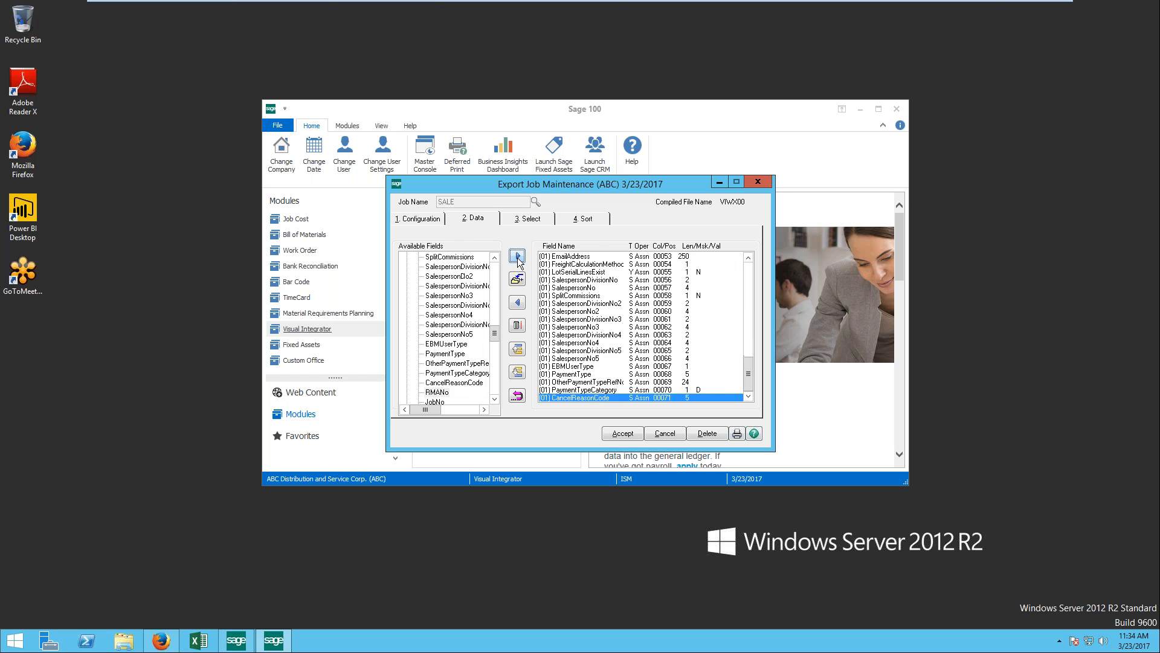
{"action": "left_click", "coordinate": [518, 259]}
{"action": "left_click", "coordinate": [517, 259]}
{"action": "left_click", "coordinate": [518, 259]}
{"action": "left_click", "coordinate": [517, 259]}
{"action": "left_click", "coordinate": [518, 259]}
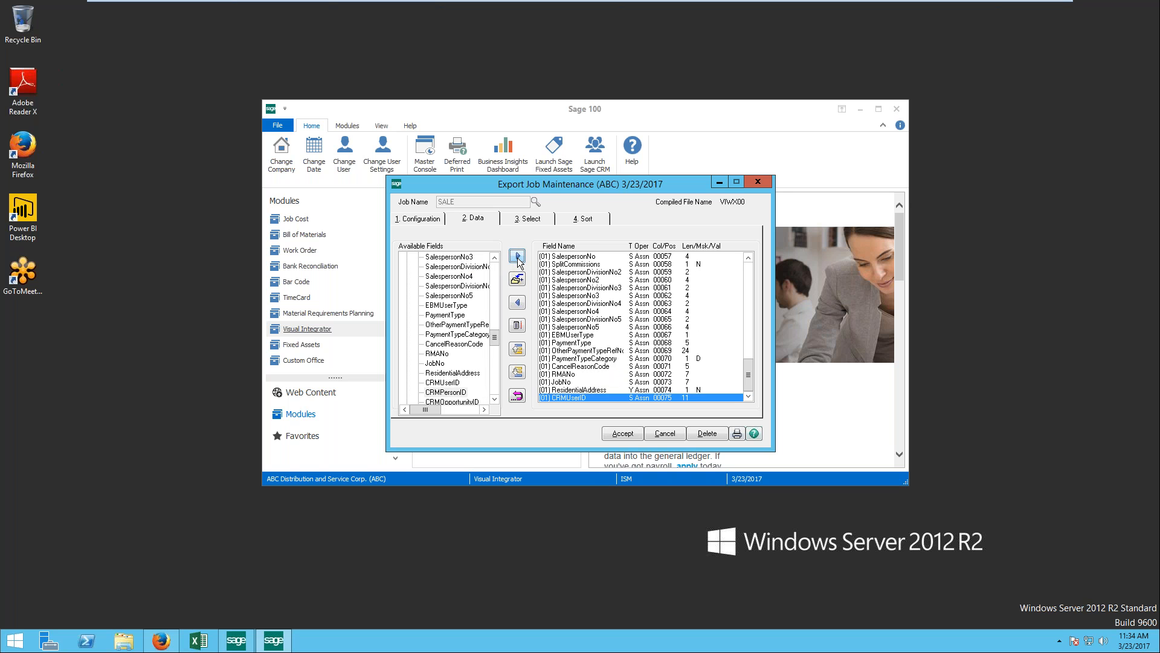
{"action": "left_click", "coordinate": [518, 259]}
{"action": "left_click", "coordinate": [518, 258]}
{"action": "left_click", "coordinate": [518, 258]}
{"action": "left_click", "coordinate": [518, 258]}
{"action": "left_click", "coordinate": [518, 259]}
{"action": "left_click", "coordinate": [518, 259]}
{"action": "left_click", "coordinate": [518, 259]}
{"action": "left_click", "coordinate": [517, 258]}
{"action": "left_click", "coordinate": [518, 259]}
{"action": "left_click", "coordinate": [518, 258]}
{"action": "left_click", "coordinate": [518, 259]}
{"action": "left_click", "coordinate": [518, 259]}
{"action": "left_click", "coordinate": [518, 258]}
{"action": "left_click", "coordinate": [518, 259]}
{"action": "left_click", "coordinate": [518, 259]}
{"action": "left_click", "coordinate": [518, 259]}
{"action": "left_click", "coordinate": [518, 259]}
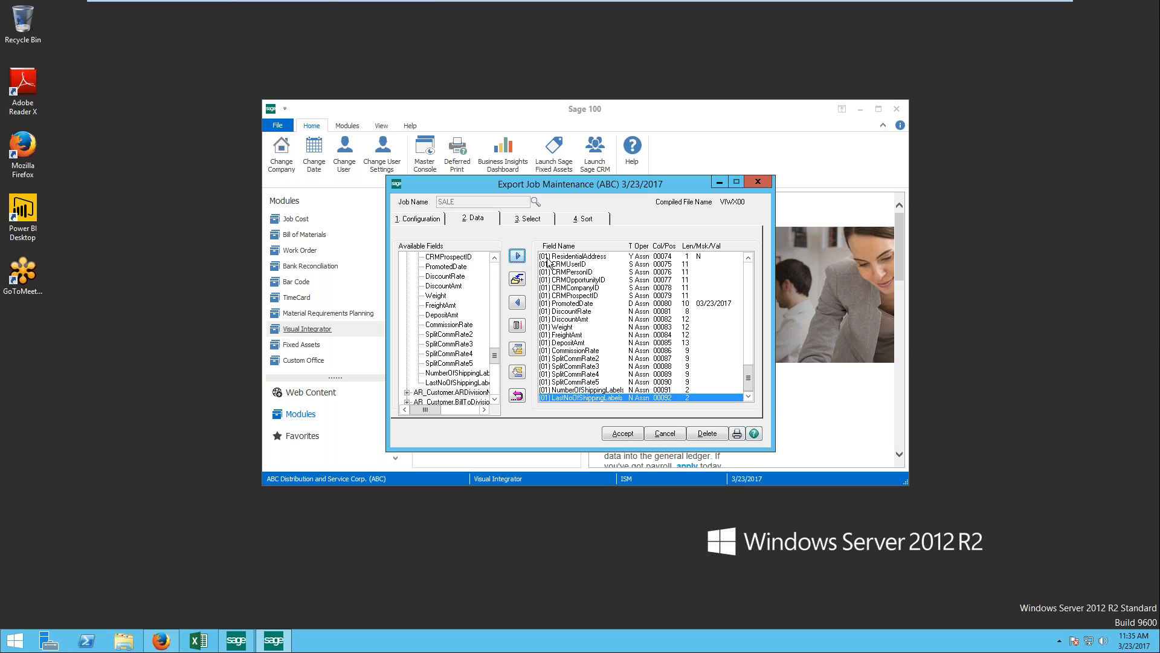
- Try out a record selection criterion on the CustomerNo field, viewing its selection properties, and remove it again
{"action": "left_click", "coordinate": [530, 219]}
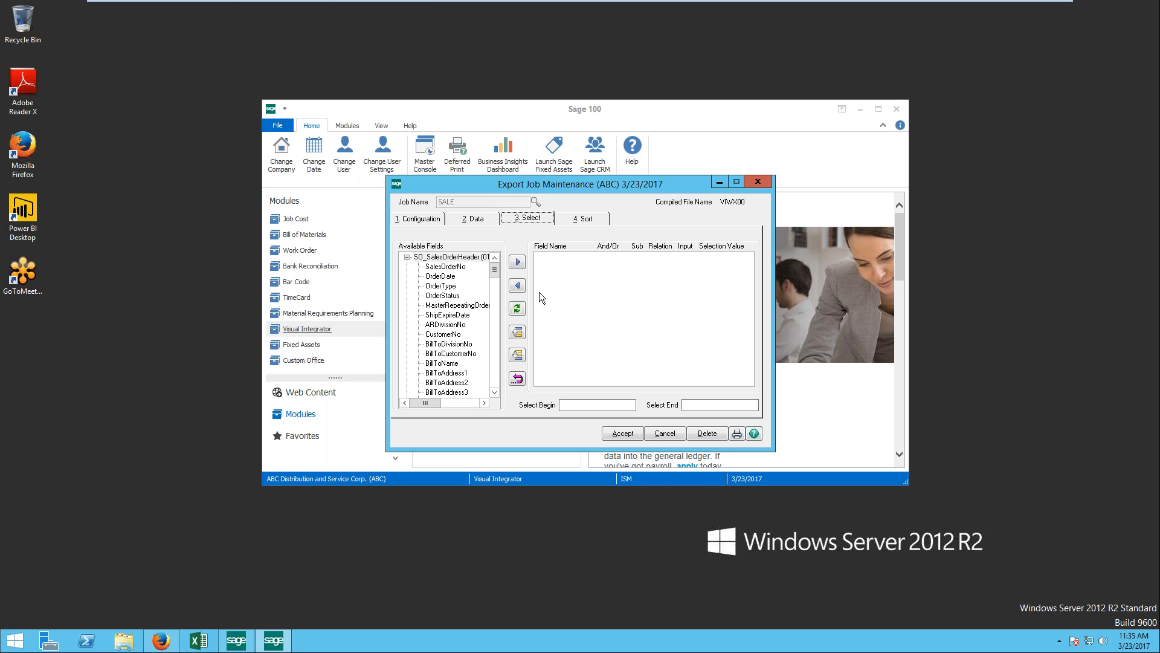
{"action": "left_click", "coordinate": [454, 343]}
{"action": "double_click", "coordinate": [453, 335]}
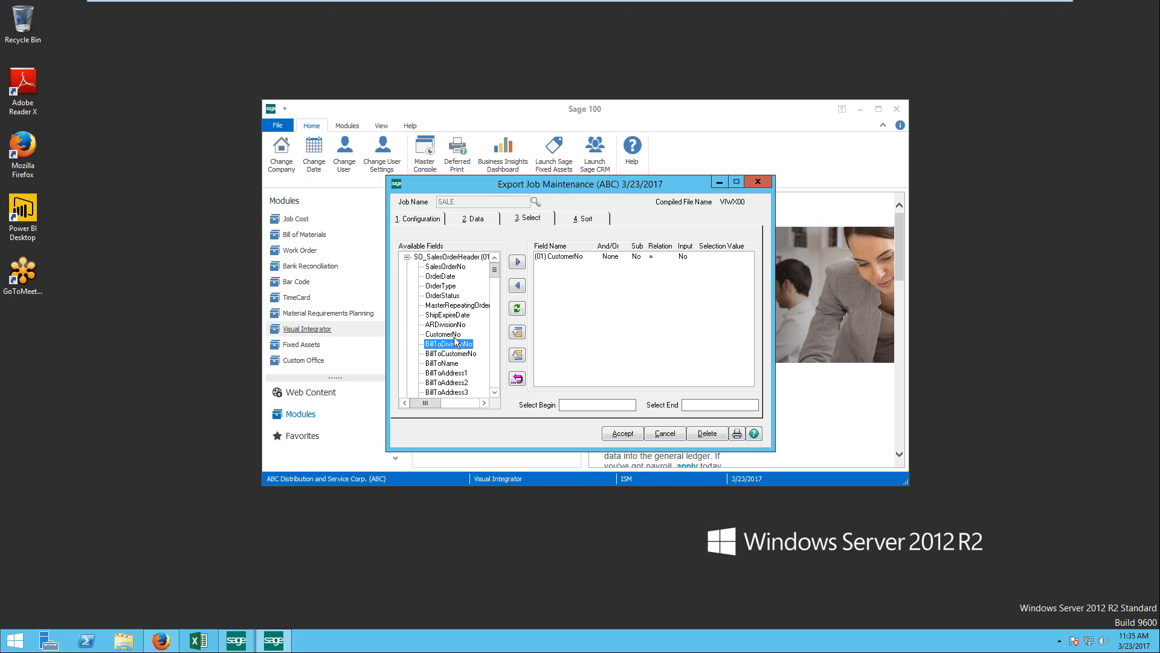
{"action": "double_click", "coordinate": [621, 257]}
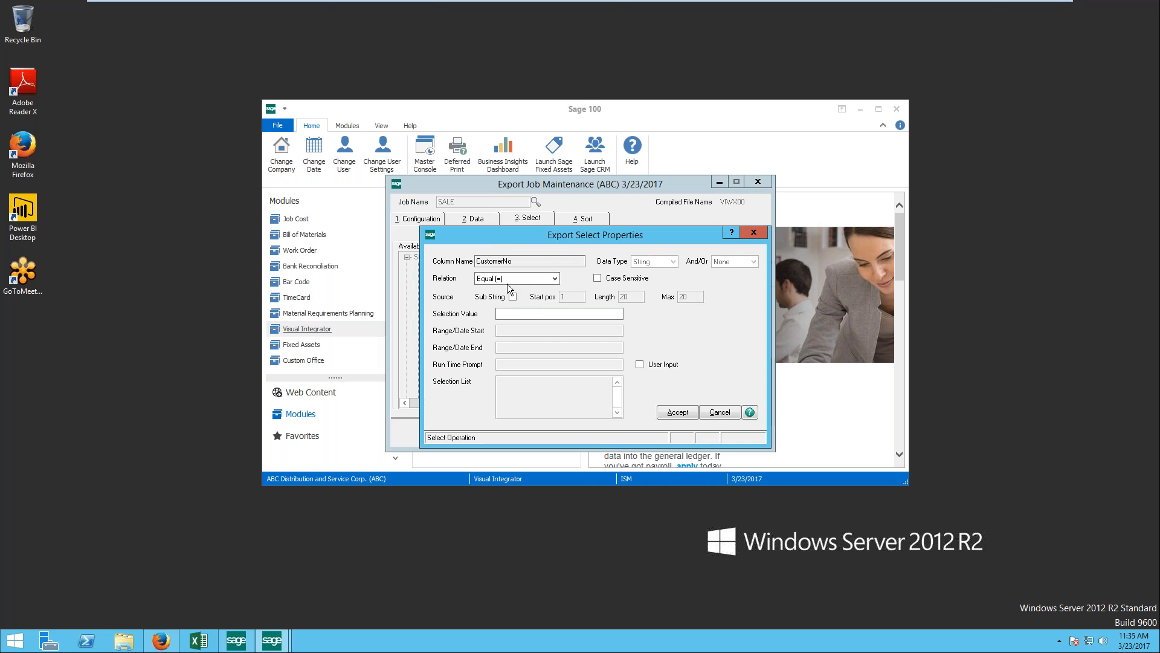
{"action": "left_click", "coordinate": [556, 314]}
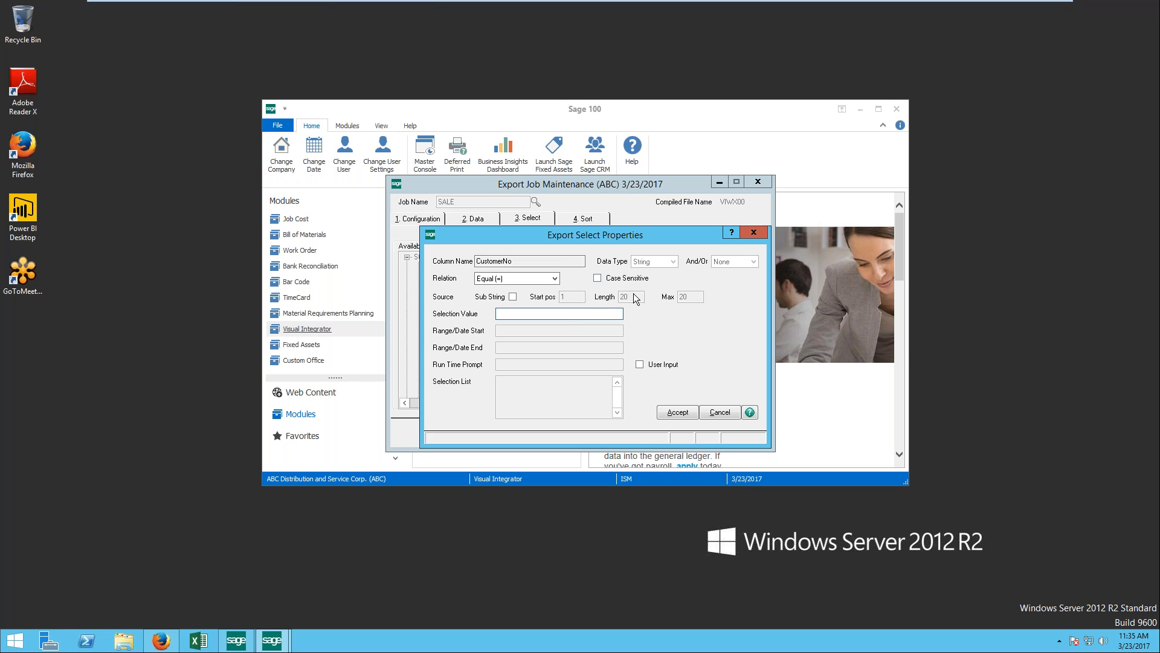
{"action": "left_click", "coordinate": [721, 413]}
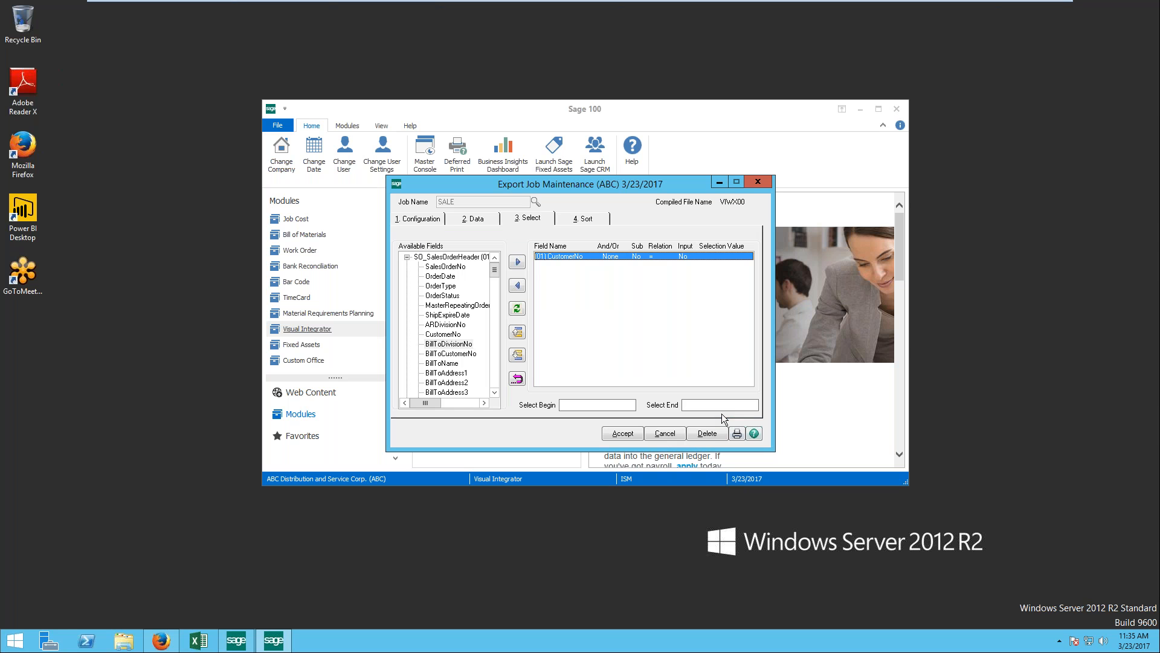
{"action": "left_click", "coordinate": [517, 285]}
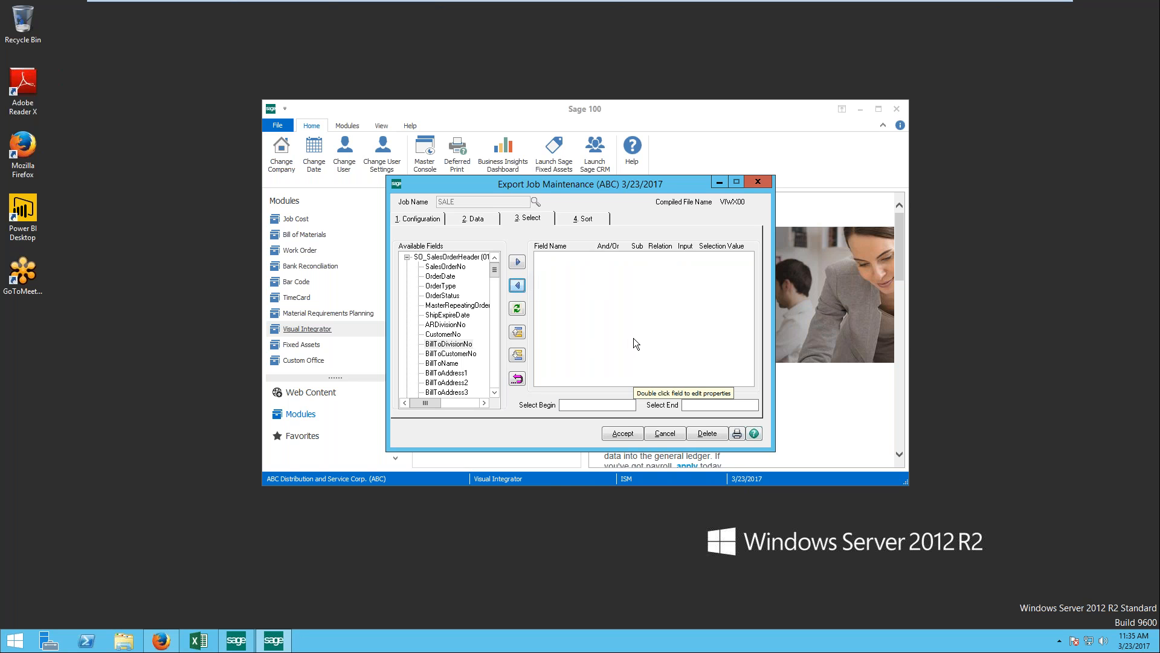
- Review the export job's sort settings, chosen data fields and configuration
{"action": "left_click", "coordinate": [595, 222]}
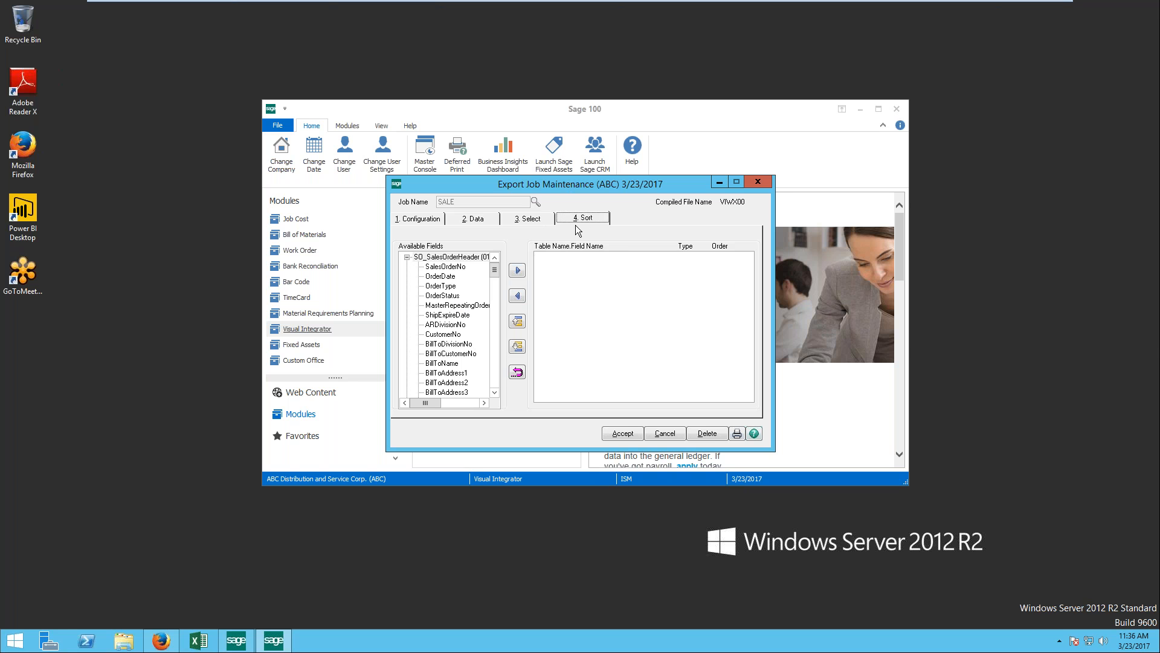
{"action": "left_click", "coordinate": [493, 221]}
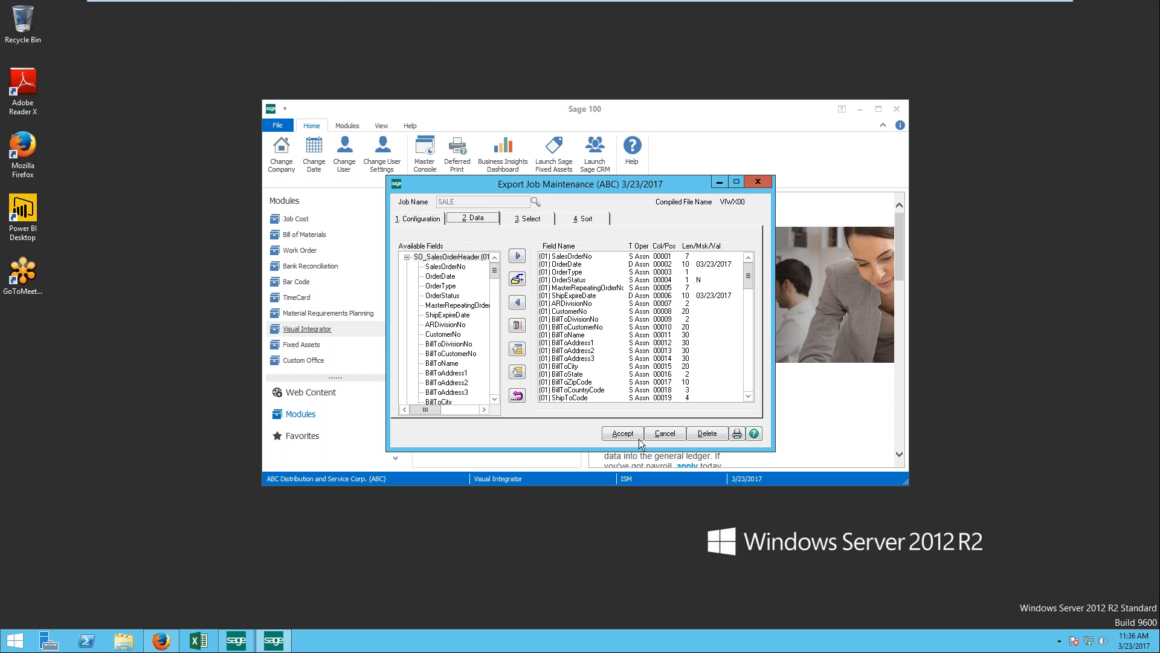
{"action": "left_click", "coordinate": [433, 223]}
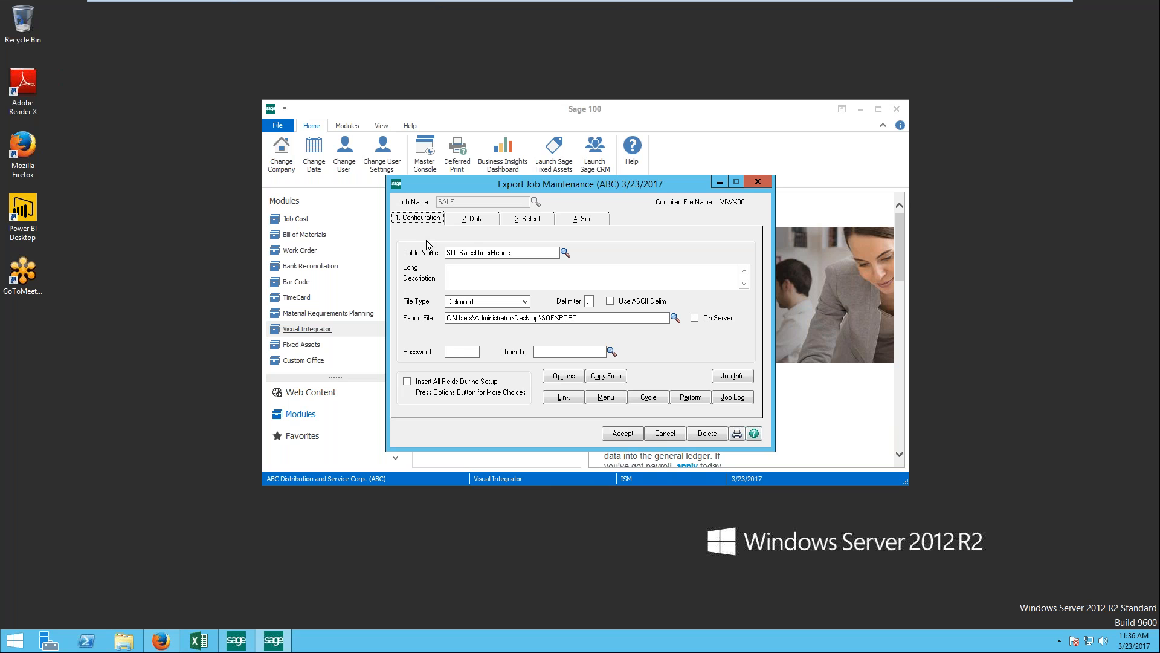
- Save the SALE export job and choose to execute it
{"action": "left_click", "coordinate": [460, 350]}
{"action": "left_click", "coordinate": [626, 435]}
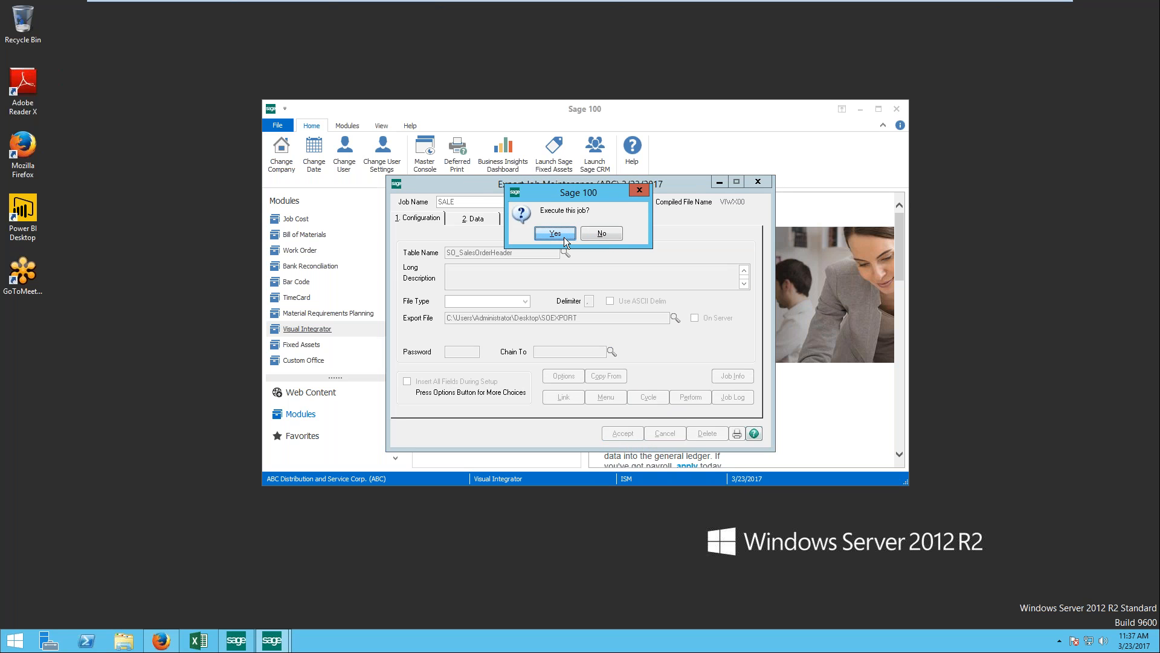
{"action": "left_click", "coordinate": [565, 235]}
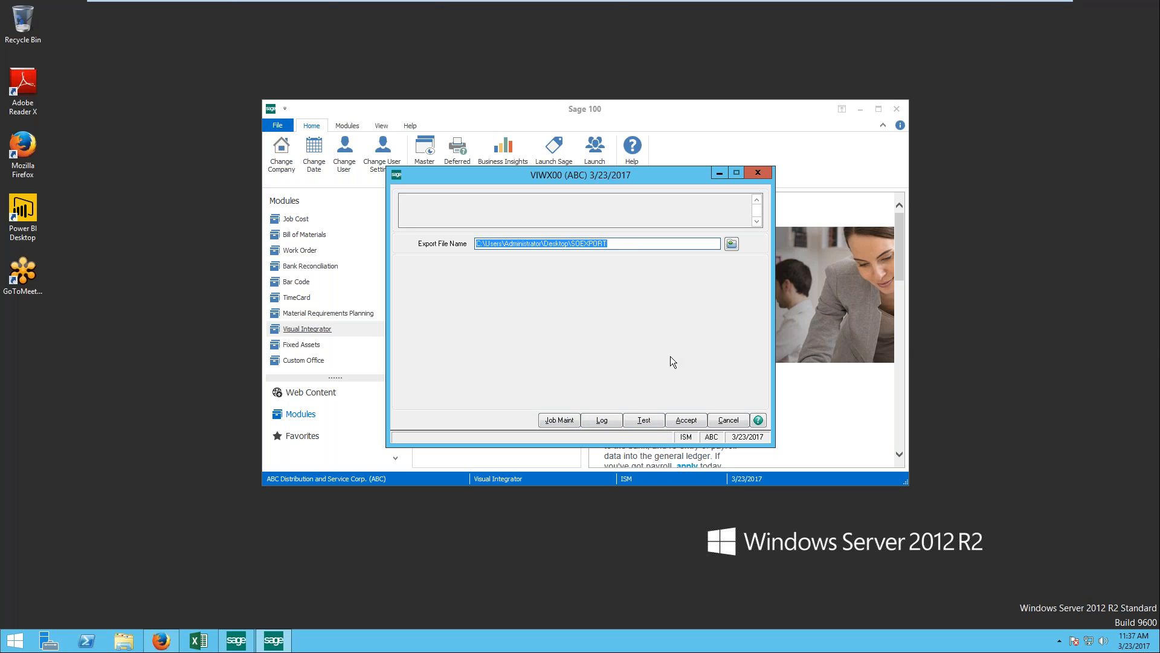
- Run a test of the export job with All Records enabled
{"action": "left_click", "coordinate": [642, 419]}
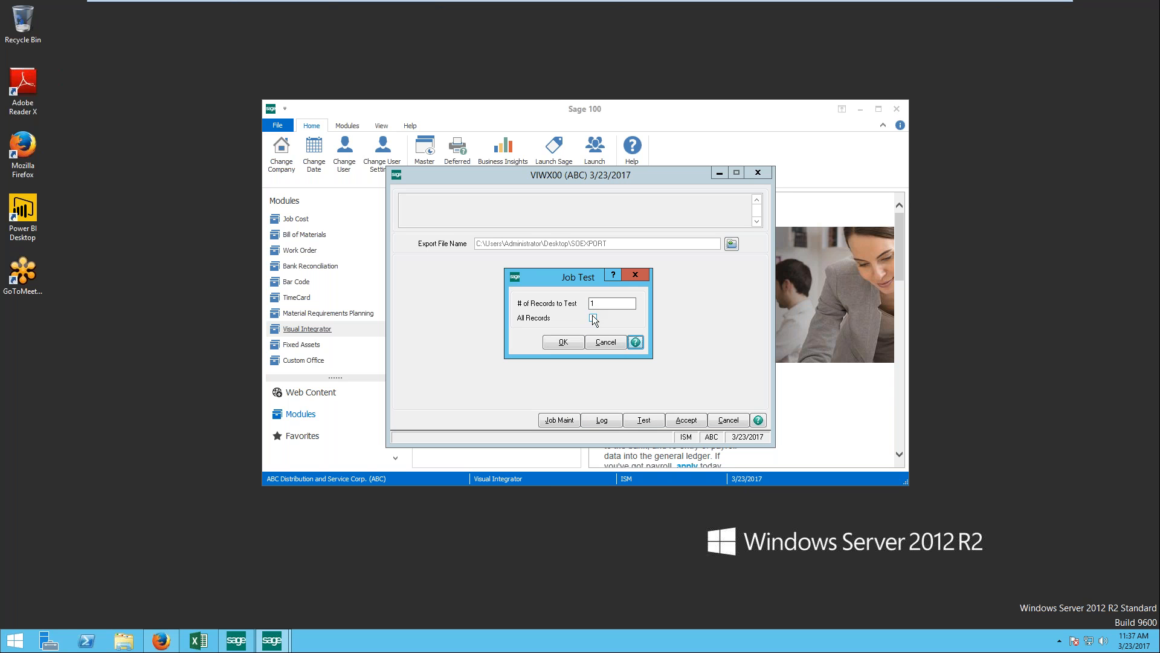
{"action": "left_click", "coordinate": [593, 318]}
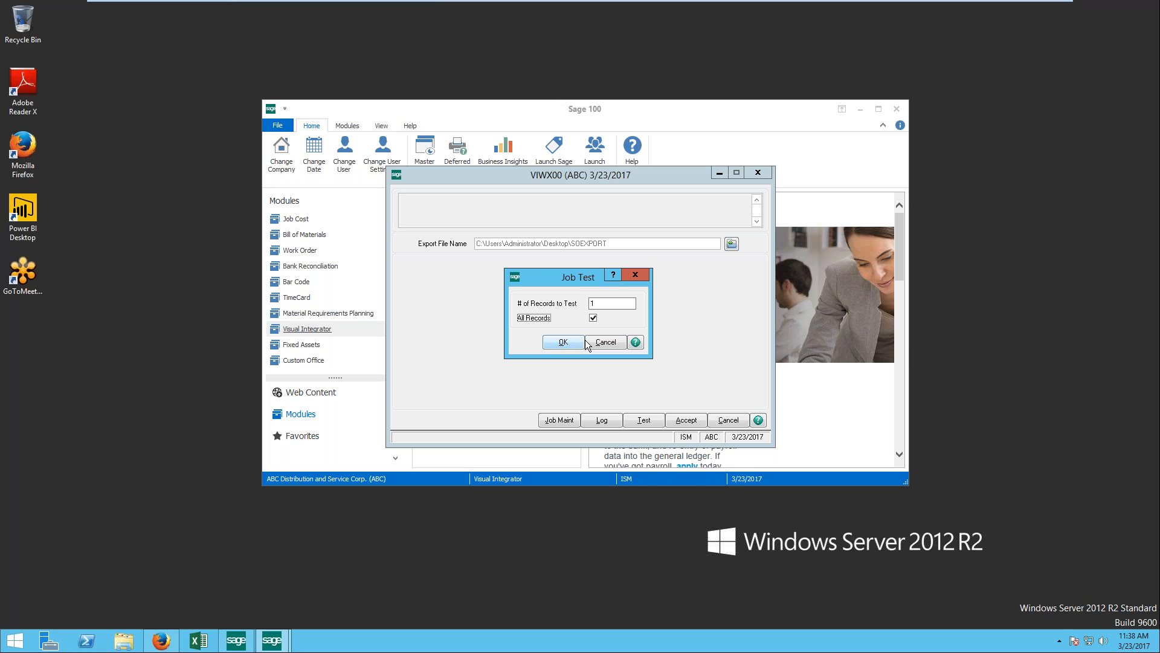
{"action": "left_click", "coordinate": [602, 307]}
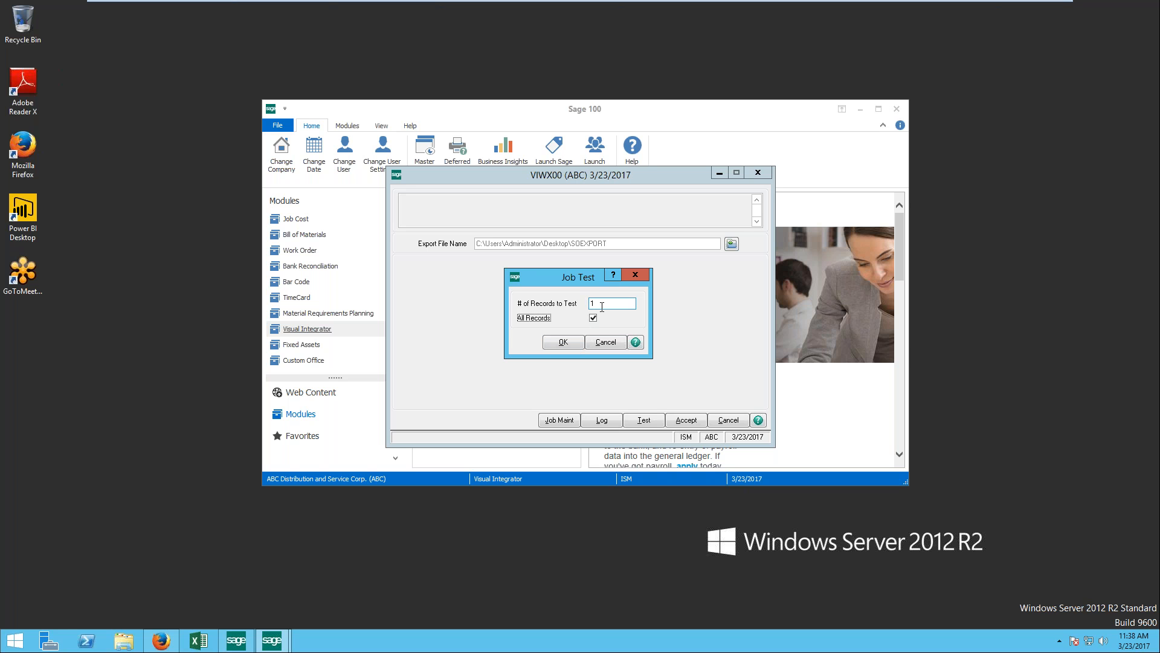
{"action": "left_click", "coordinate": [563, 342]}
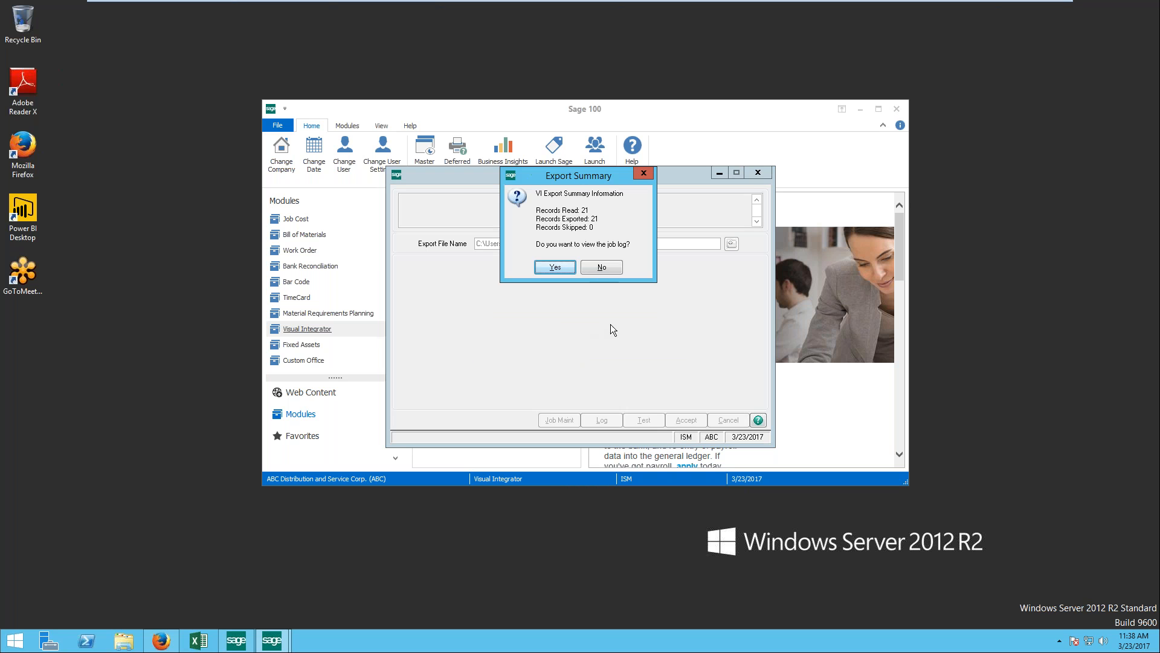
- Examine the test's export summary and job log, including the field details of the first record, and close the log
{"action": "left_click_drag", "start_coordinate": [536, 211], "coordinate": [592, 211]}
{"action": "left_click", "coordinate": [597, 219]}
{"action": "left_click", "coordinate": [544, 207]}
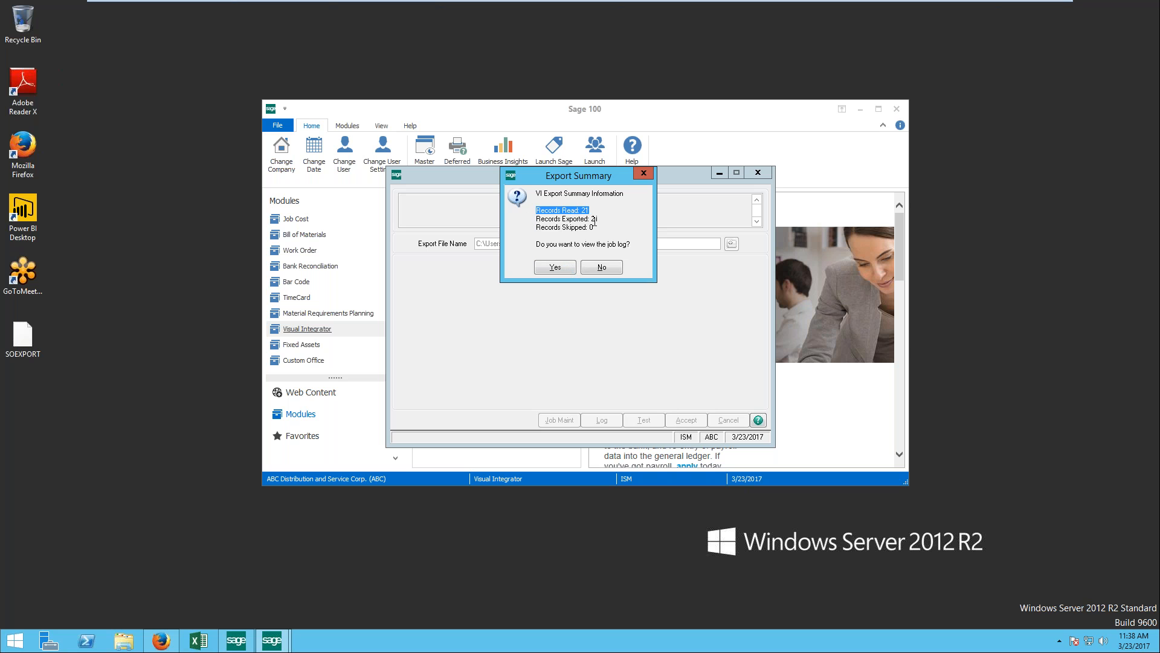
{"action": "left_click", "coordinate": [566, 269]}
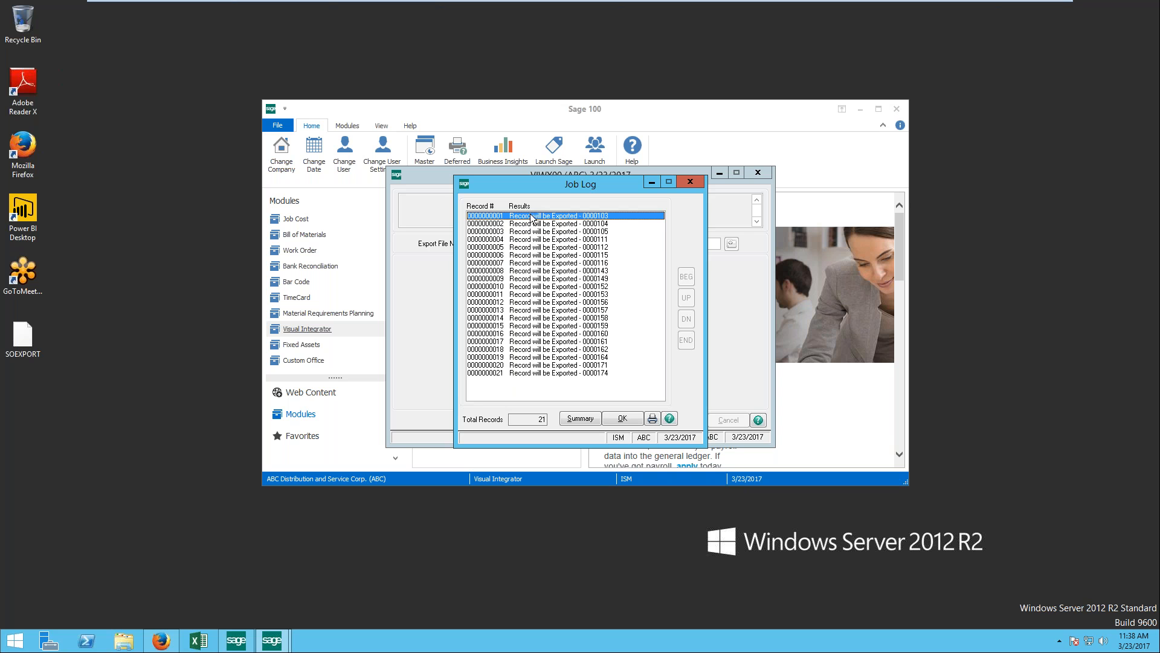
{"action": "double_click", "coordinate": [559, 216]}
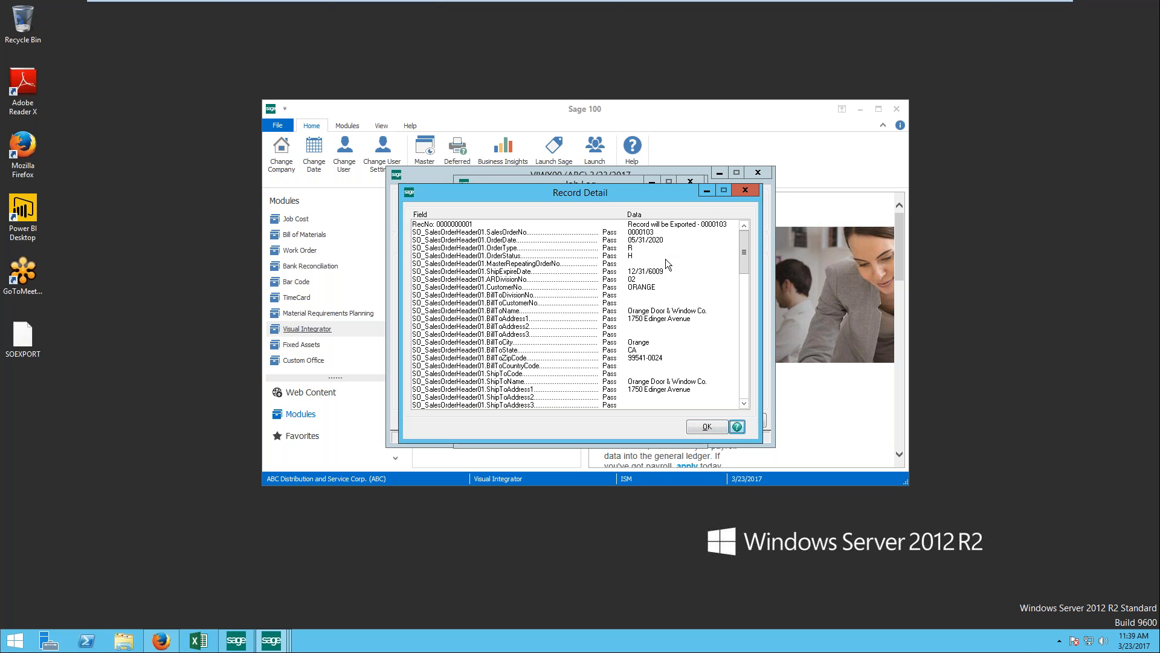
{"action": "left_click", "coordinate": [706, 427]}
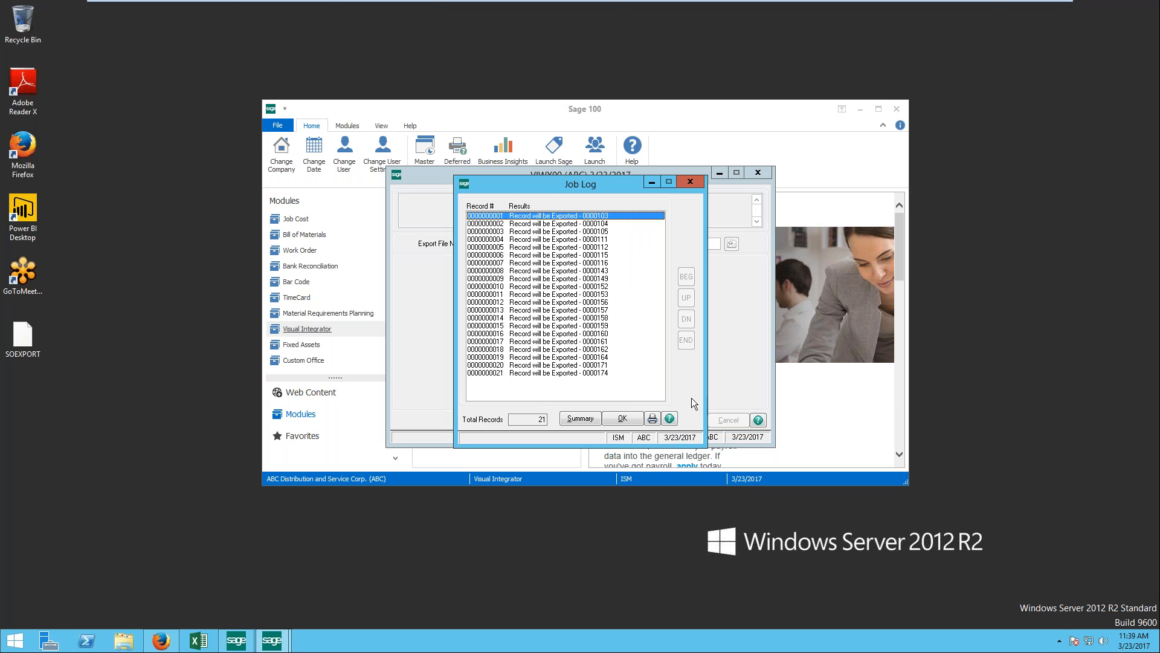
{"action": "left_click", "coordinate": [623, 419]}
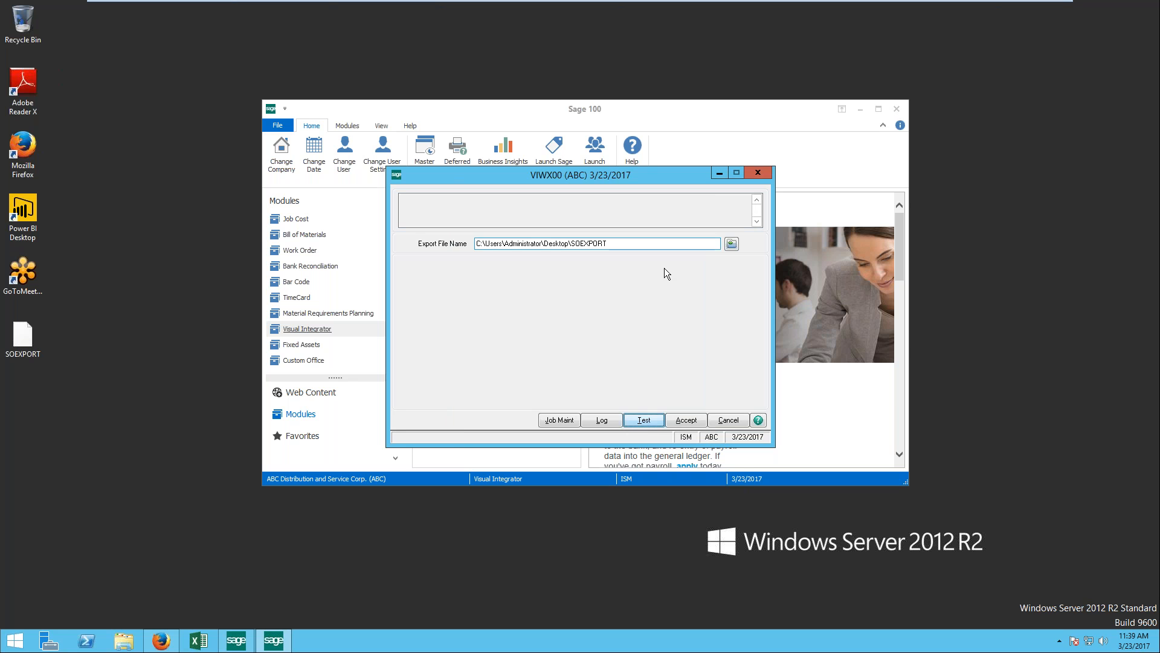
- Export the records from company ABC to the SOEXPORT file, check the job log and close the job
{"action": "left_click", "coordinate": [695, 418]}
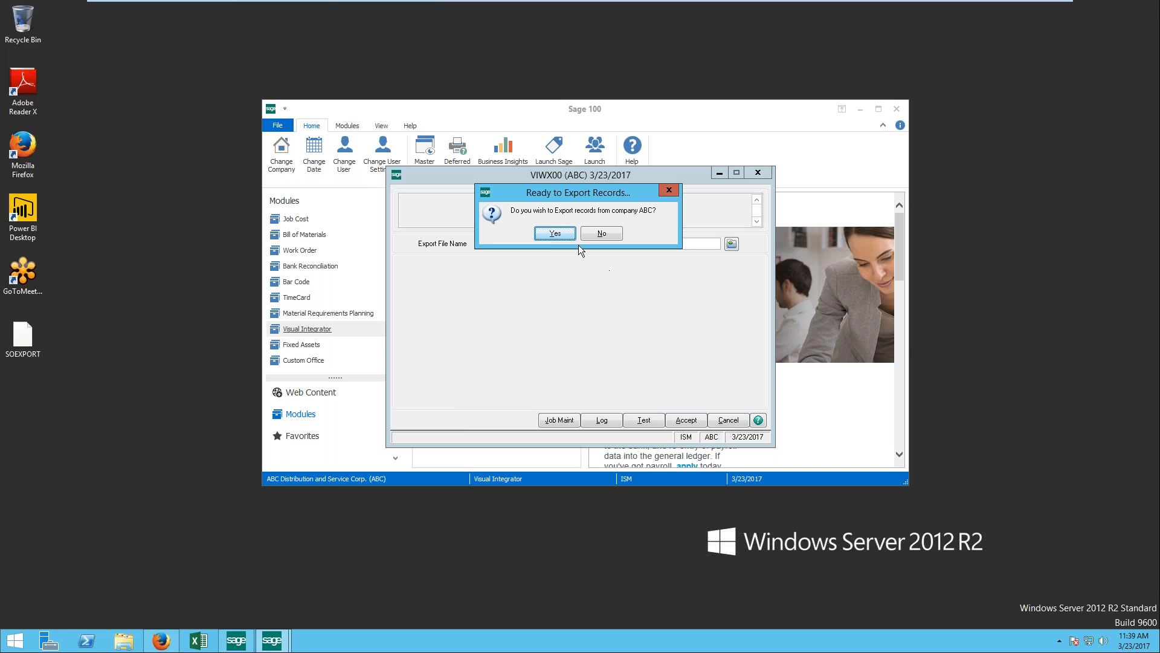
{"action": "left_click", "coordinate": [555, 233]}
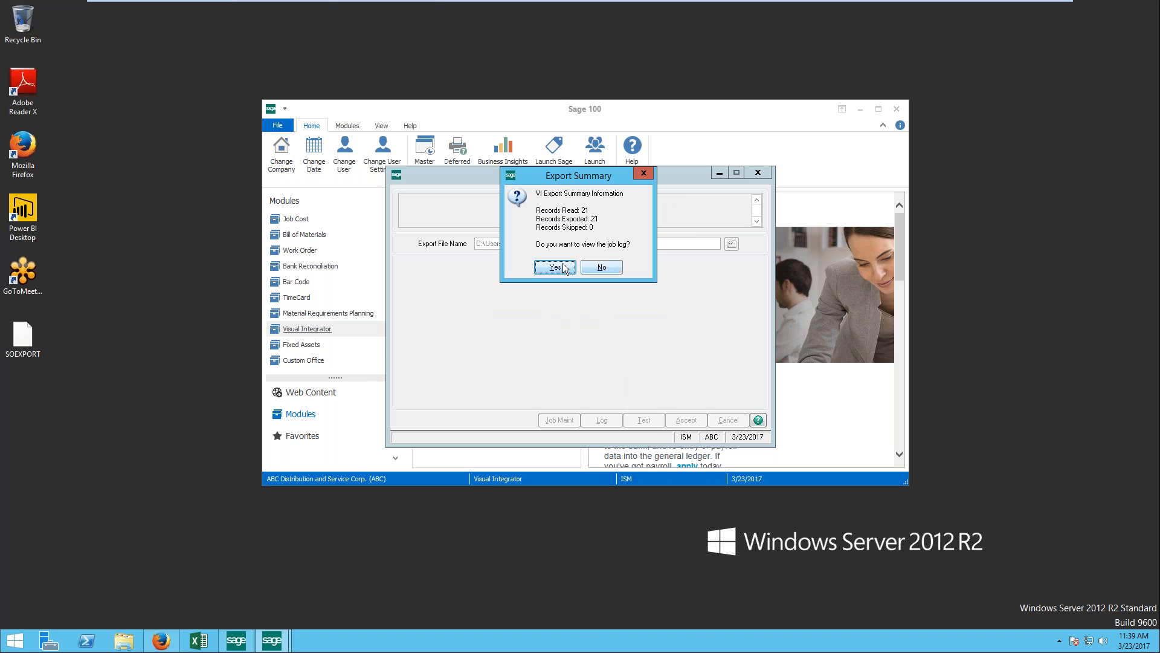
{"action": "left_click", "coordinate": [554, 266]}
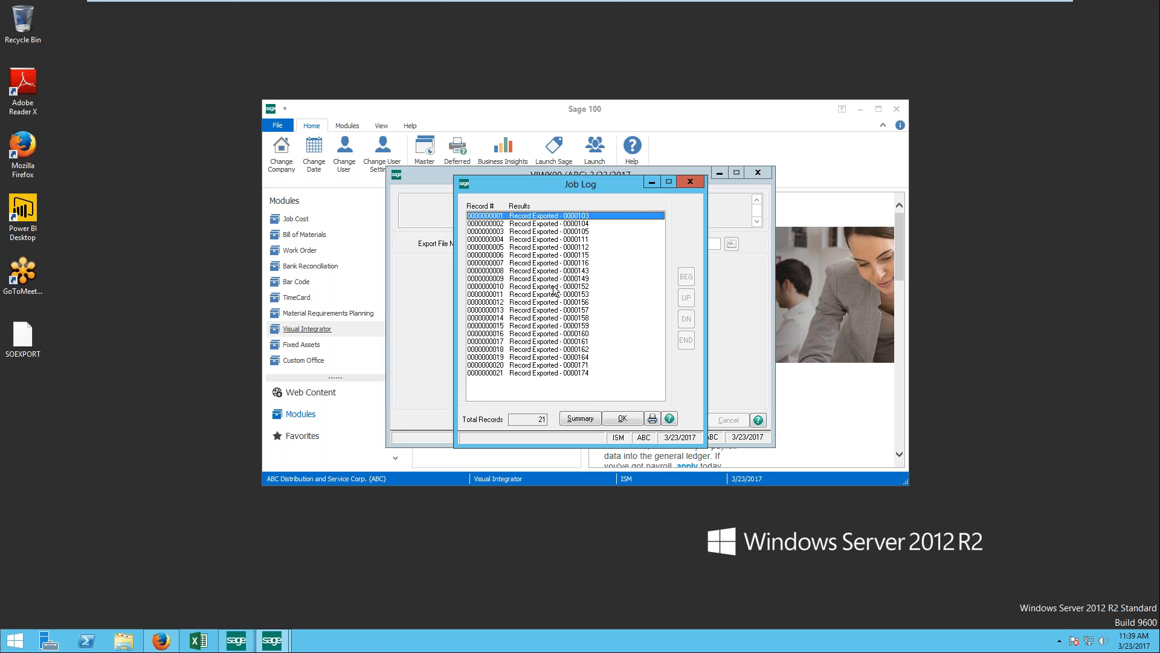
{"action": "left_click", "coordinate": [622, 418]}
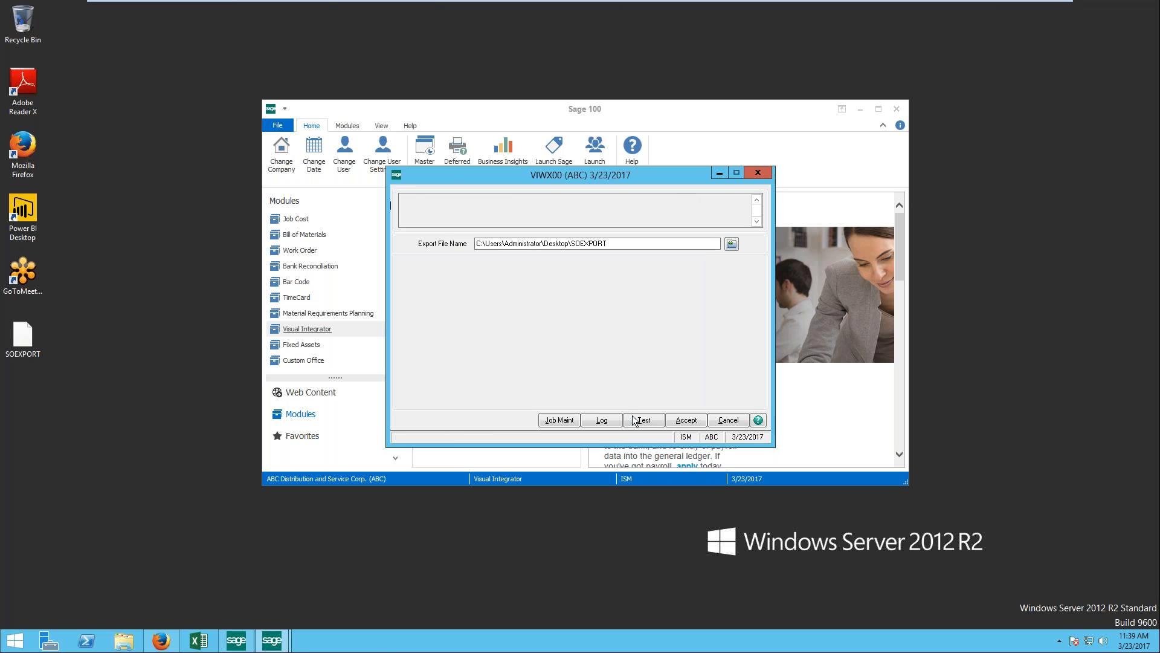
{"action": "left_click", "coordinate": [728, 420]}
- Move the SOEXPORT file slightly away from the other desktop icons and open it in Notepad
{"action": "left_click", "coordinate": [34, 336]}
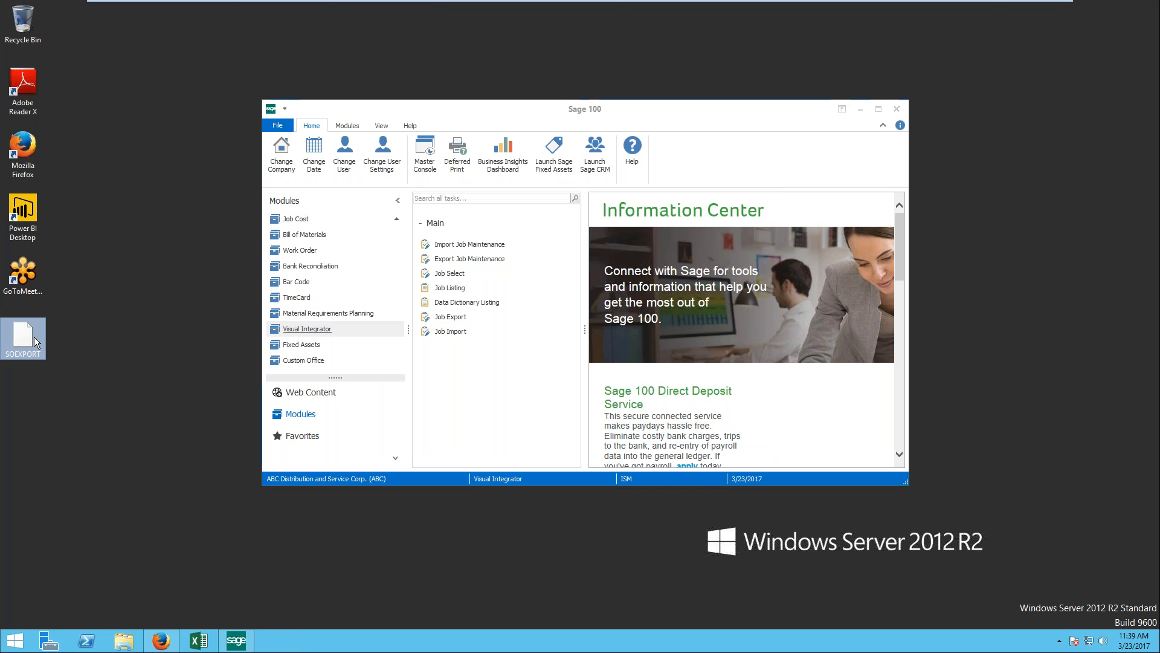
{"action": "mouse_move", "coordinate": [51, 337]}
{"action": "left_mouse_down"}
{"action": "mouse_move", "coordinate": [85, 340]}
{"action": "mouse_move", "coordinate": [147, 302]}
{"action": "mouse_move", "coordinate": [68, 340]}
{"action": "left_mouse_up"}
{"action": "right_click", "coordinate": [67, 336]}
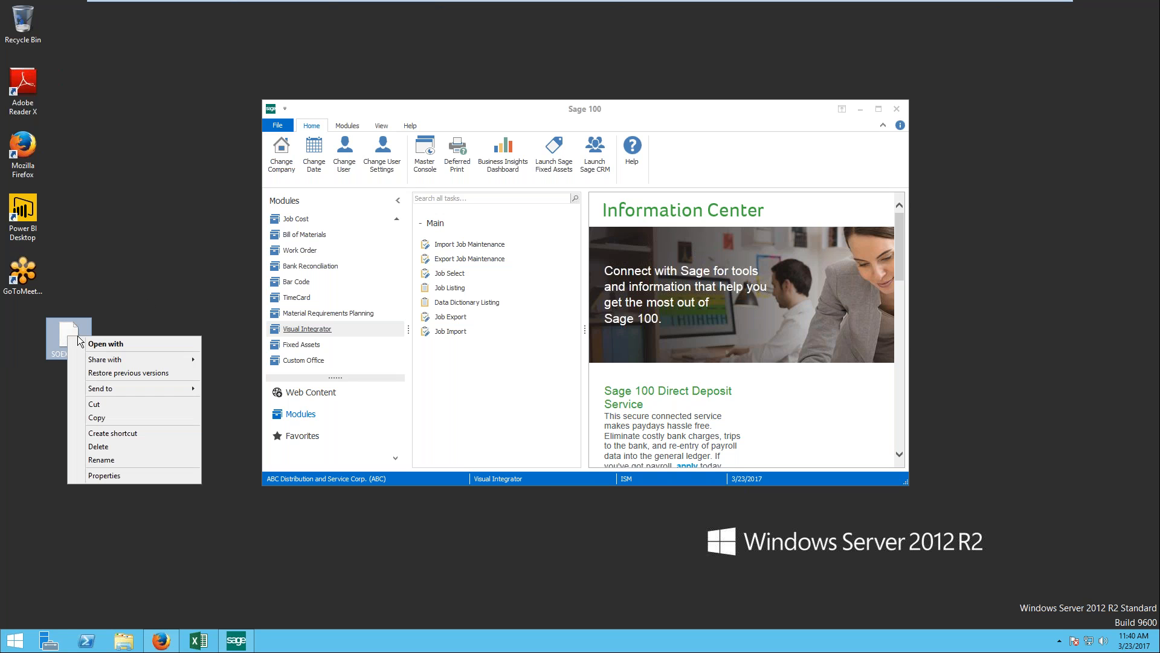
{"action": "left_click", "coordinate": [123, 344]}
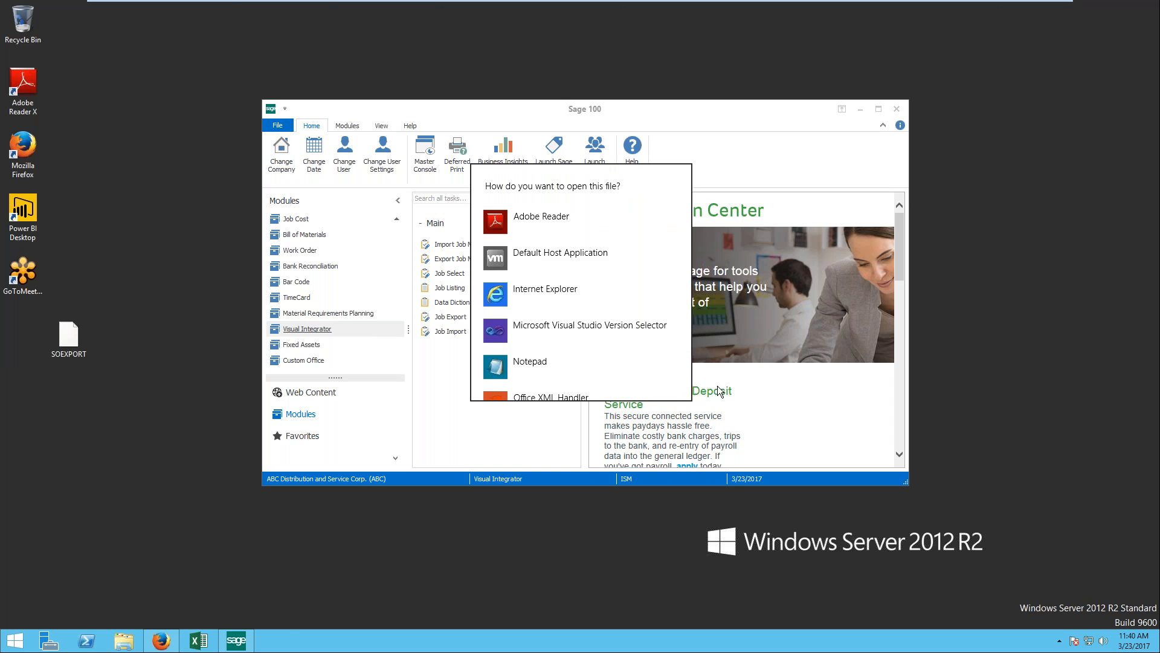
{"action": "left_click", "coordinate": [530, 363]}
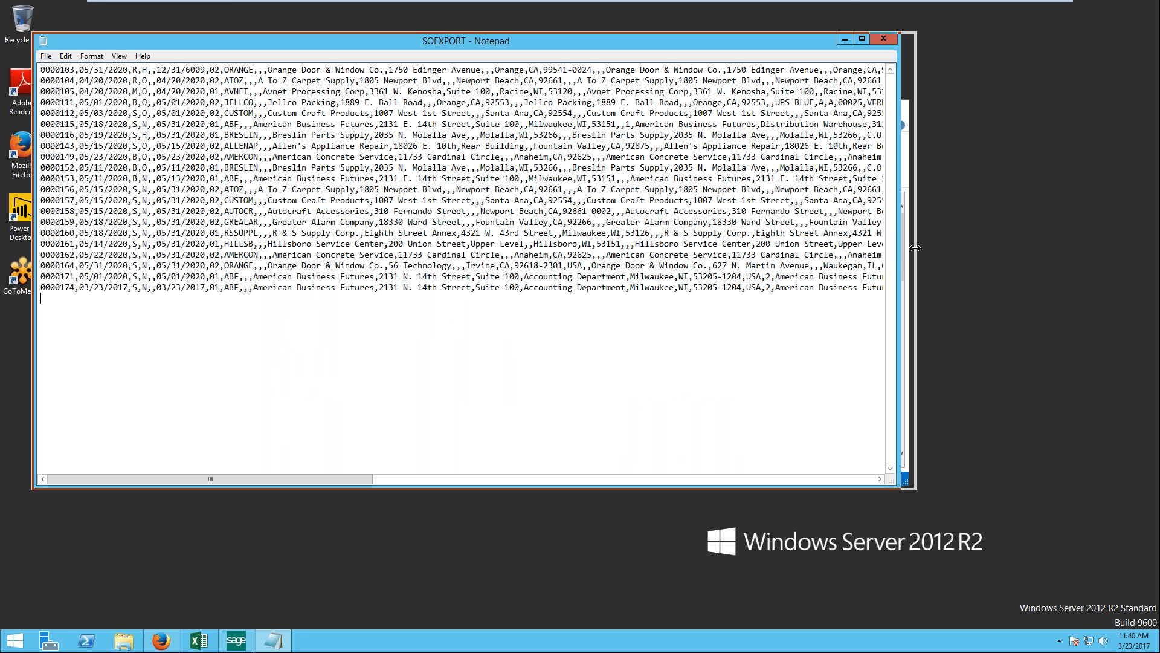
- Widen the Notepad window to examine the comma-delimited sales order records, and close the file
{"action": "left_click_drag", "start_coordinate": [905, 253], "coordinate": [1083, 255]}
{"action": "left_click", "coordinate": [41, 298]}
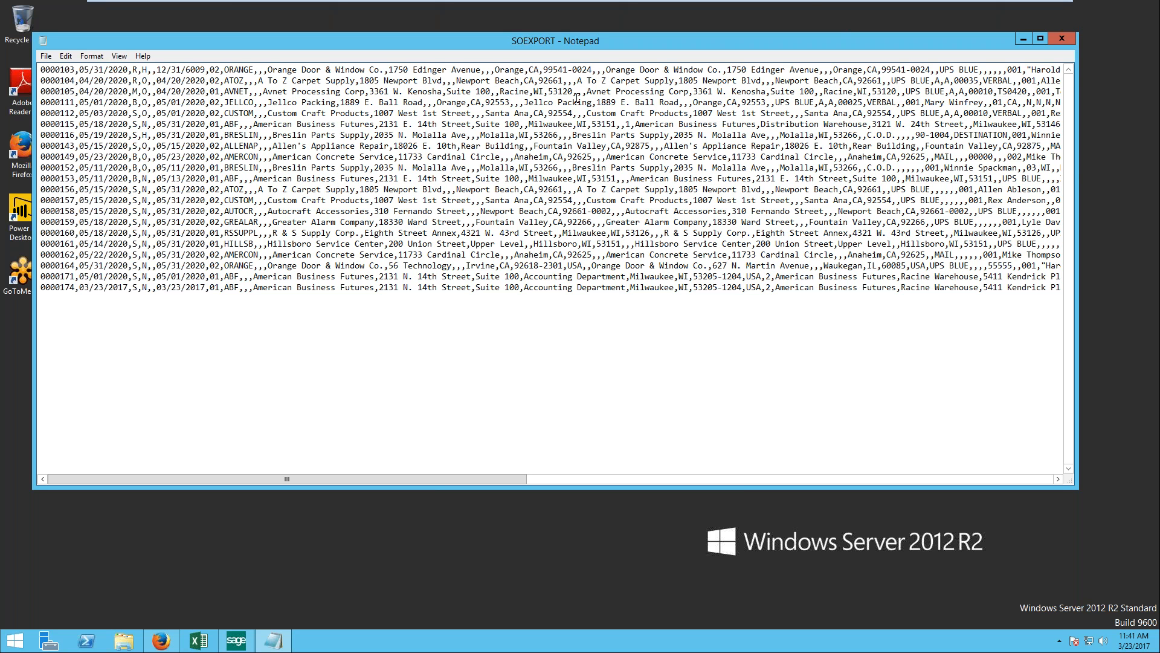
{"action": "left_click", "coordinate": [1061, 43]}
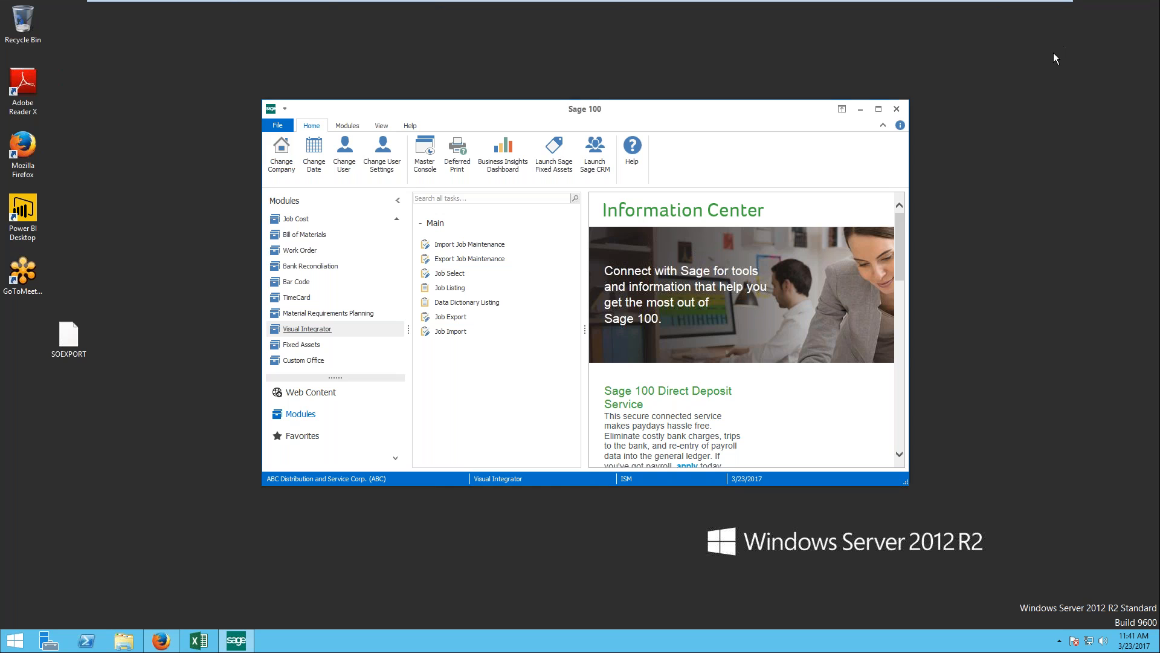
- Create a new Visual Integrator export job named GLEXPORT based on the GL_Account table
{"action": "left_click", "coordinate": [465, 258]}
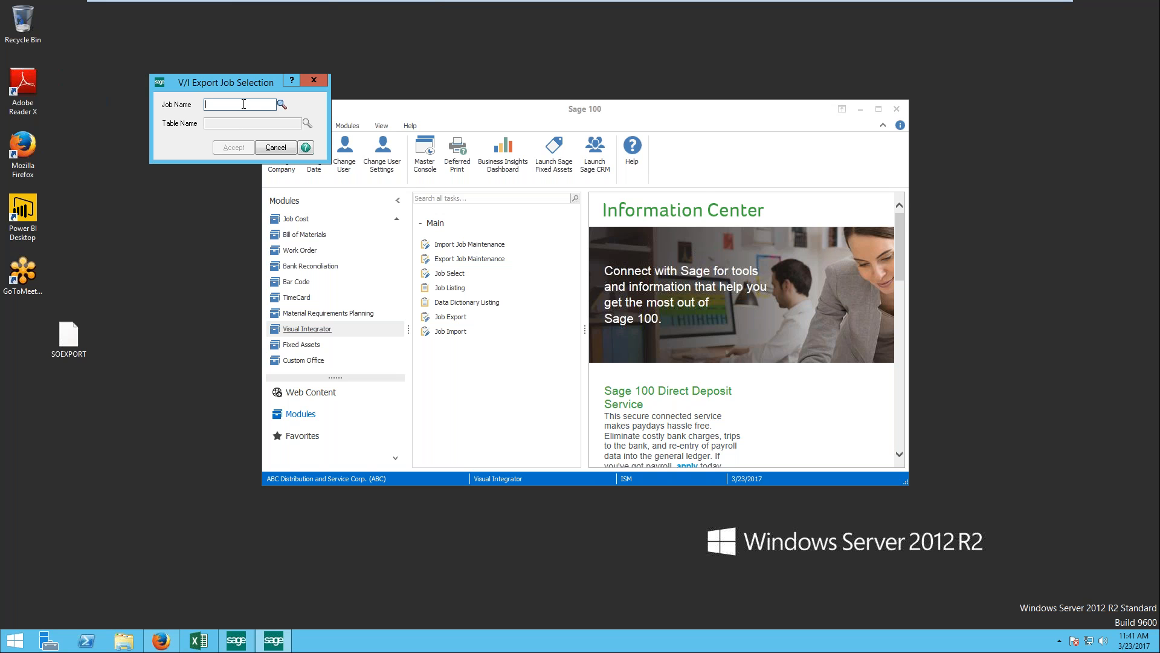
{"action": "type", "text": "GLEXPORT"}
{"action": "key", "text": "Tab"}
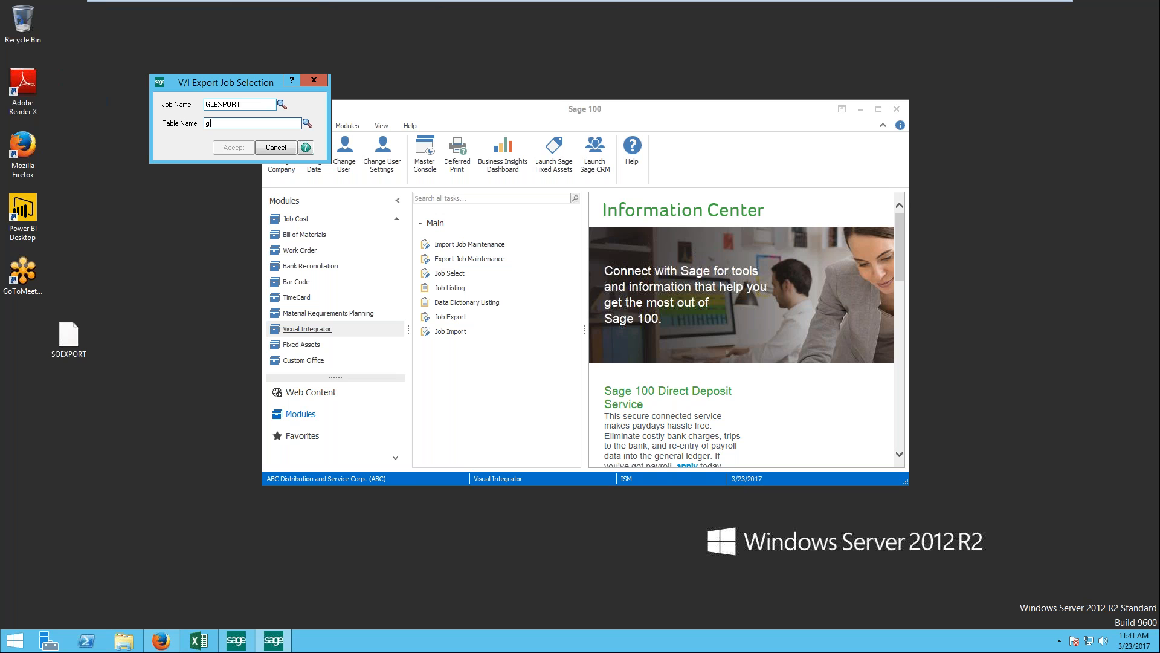
{"action": "type", "text": "GL_Ac"}
{"action": "type", "text": "count"}
{"action": "left_click", "coordinate": [307, 124]}
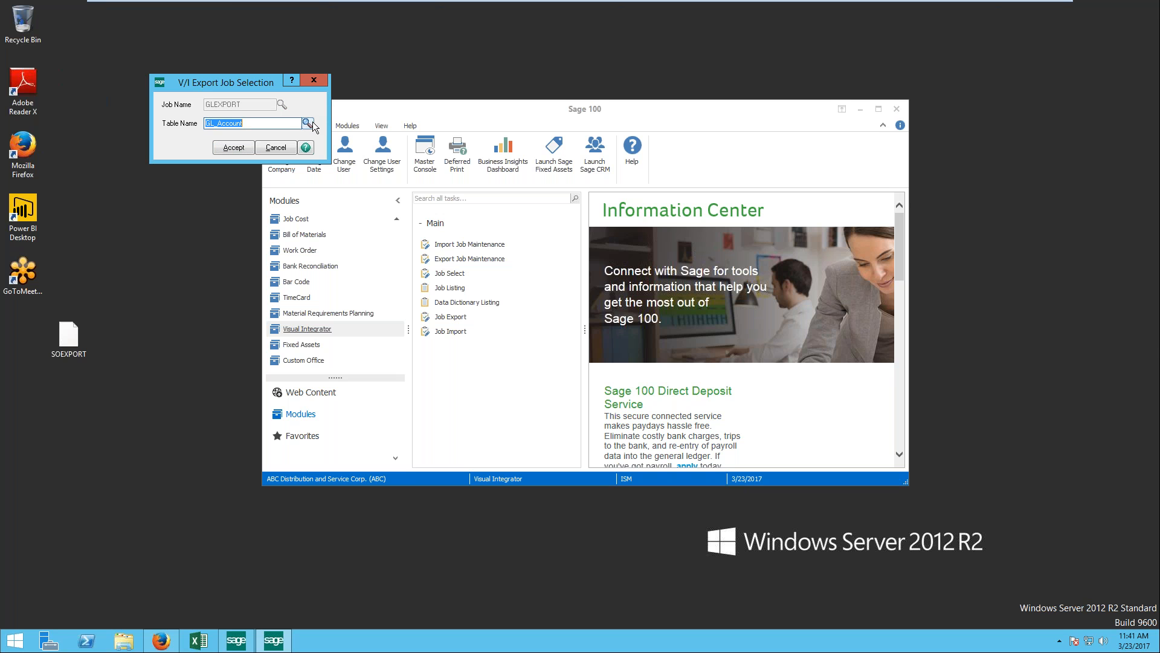
{"action": "double_click", "coordinate": [524, 254]}
{"action": "left_click", "coordinate": [235, 148]}
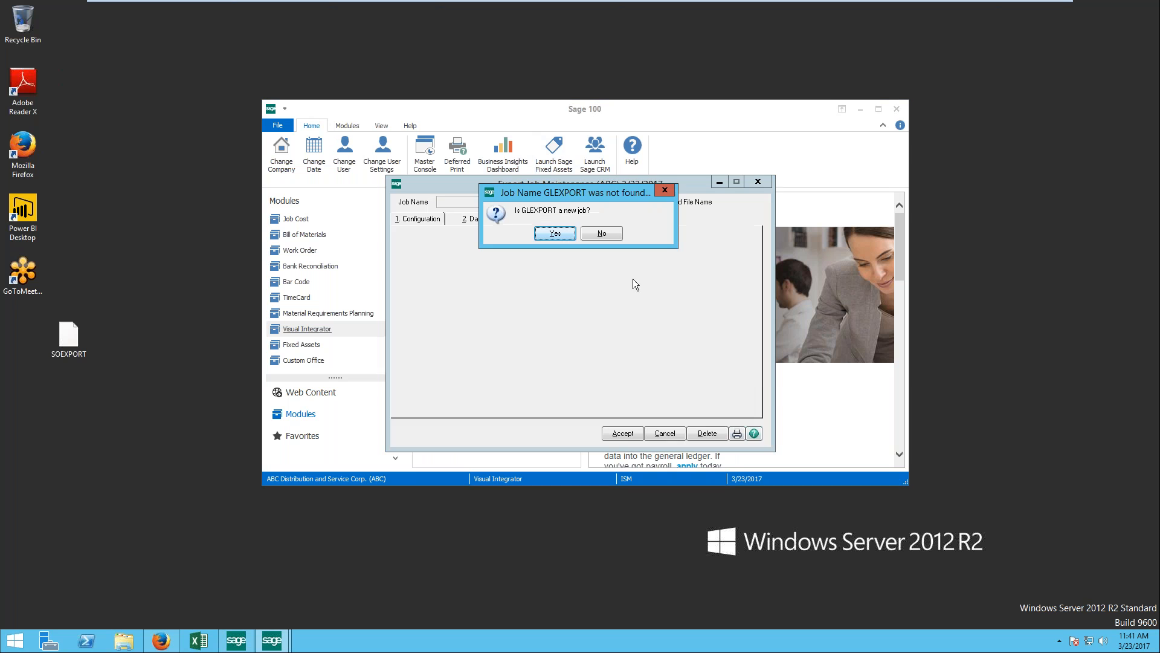
{"action": "left_click", "coordinate": [565, 235]}
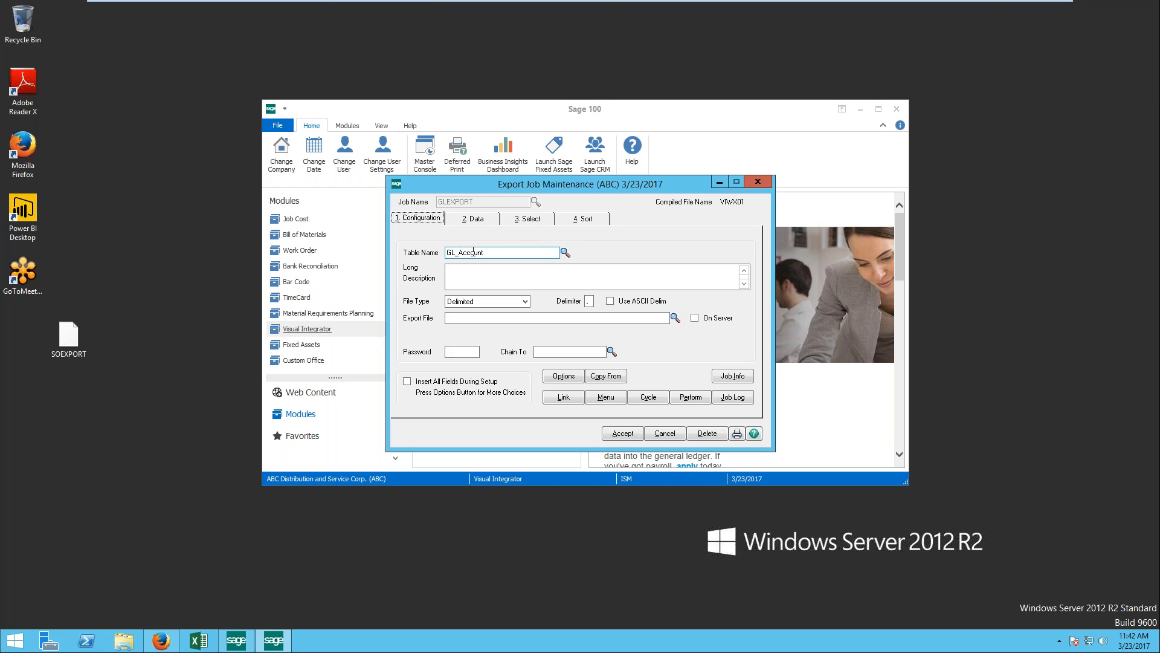
- Keep the Delimited file type and set the export file to GLEXPORT on the Desktop
{"action": "left_click", "coordinate": [525, 301]}
{"action": "left_click", "coordinate": [590, 300]}
{"action": "left_click", "coordinate": [675, 318]}
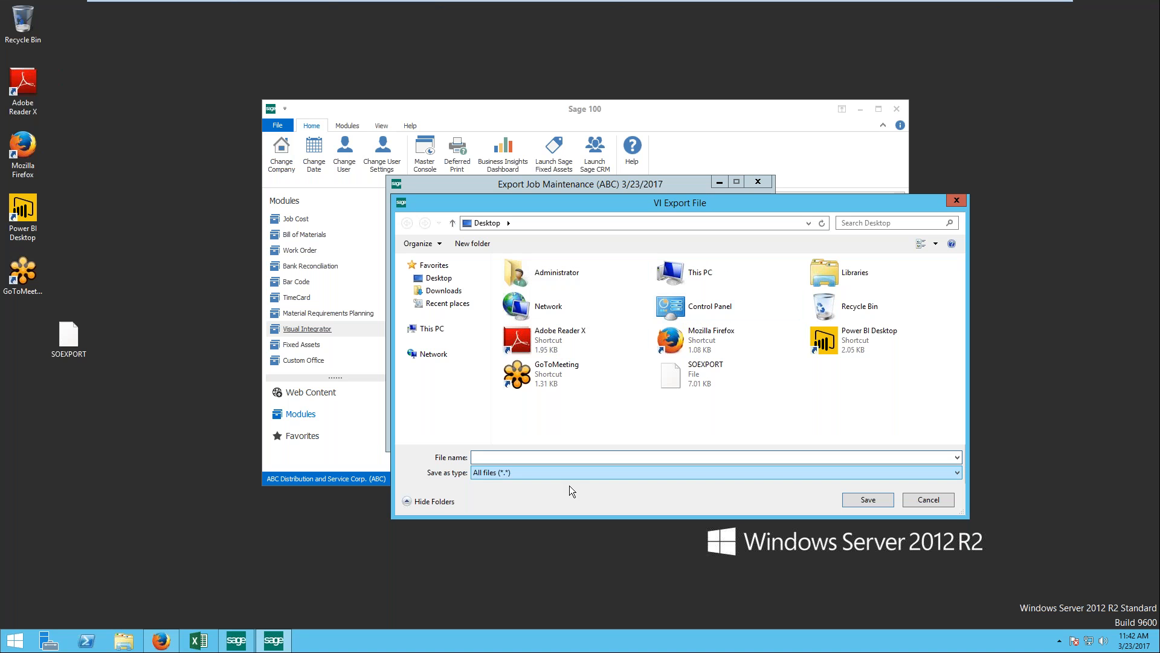
{"action": "type", "text": "GL"}
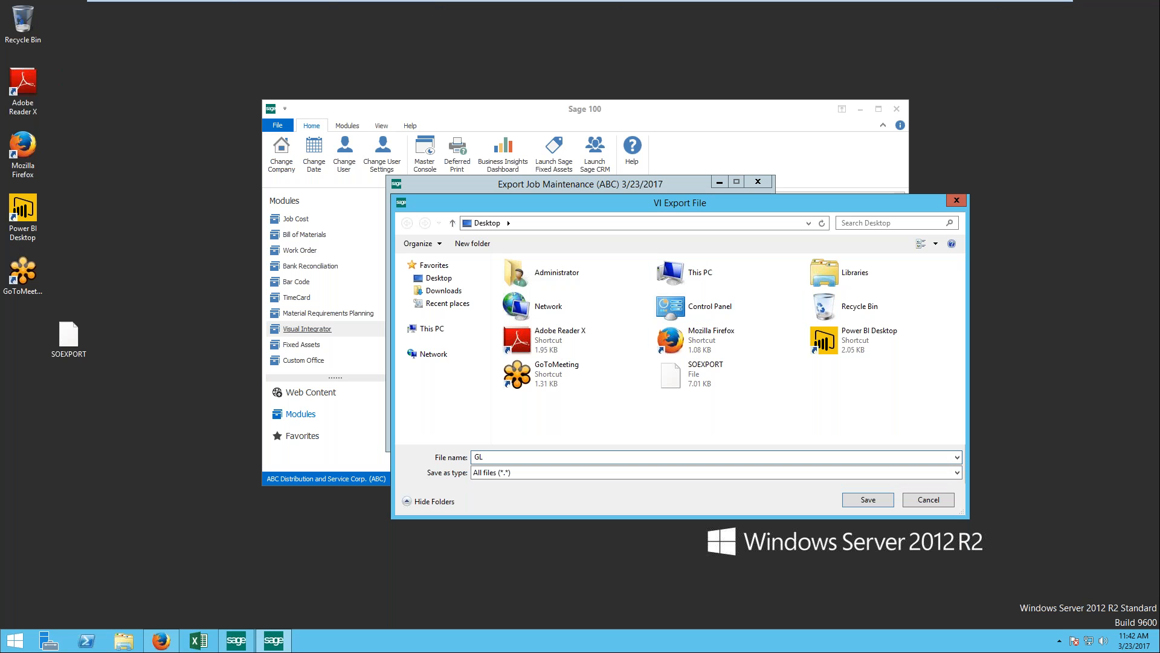
{"action": "type", "text": "EXPORT"}
{"action": "left_click", "coordinate": [868, 501]}
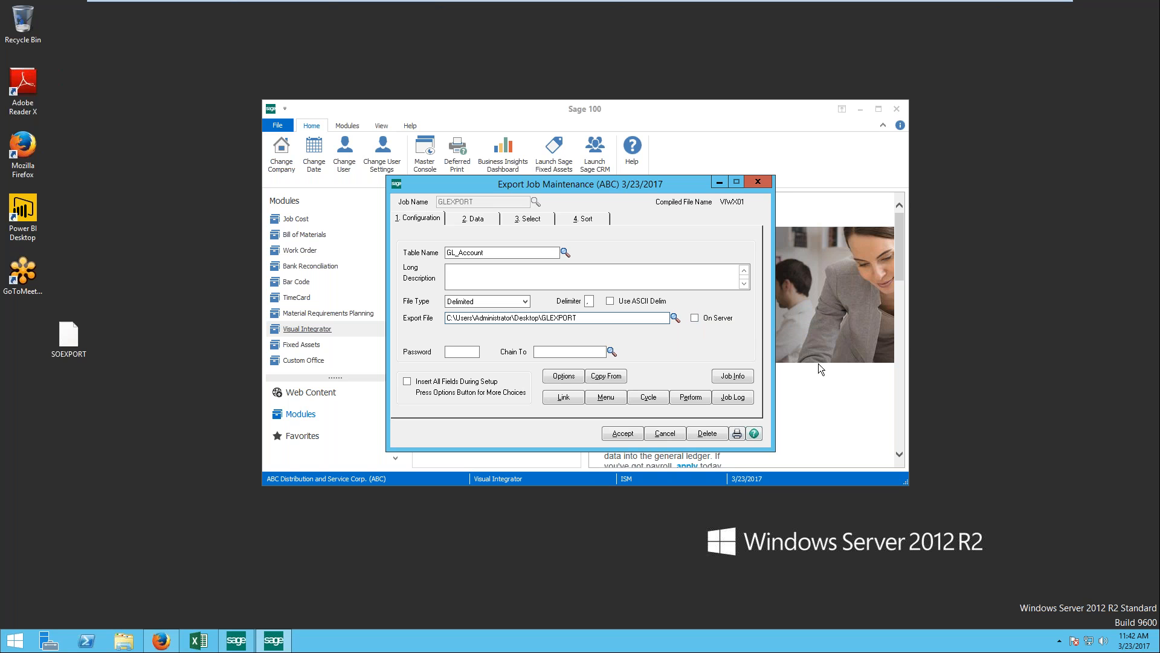
- Check the available data fields and enable Display Read Only Fields For Export in the job's additional options
{"action": "left_click", "coordinate": [548, 274]}
{"action": "left_click", "coordinate": [477, 219]}
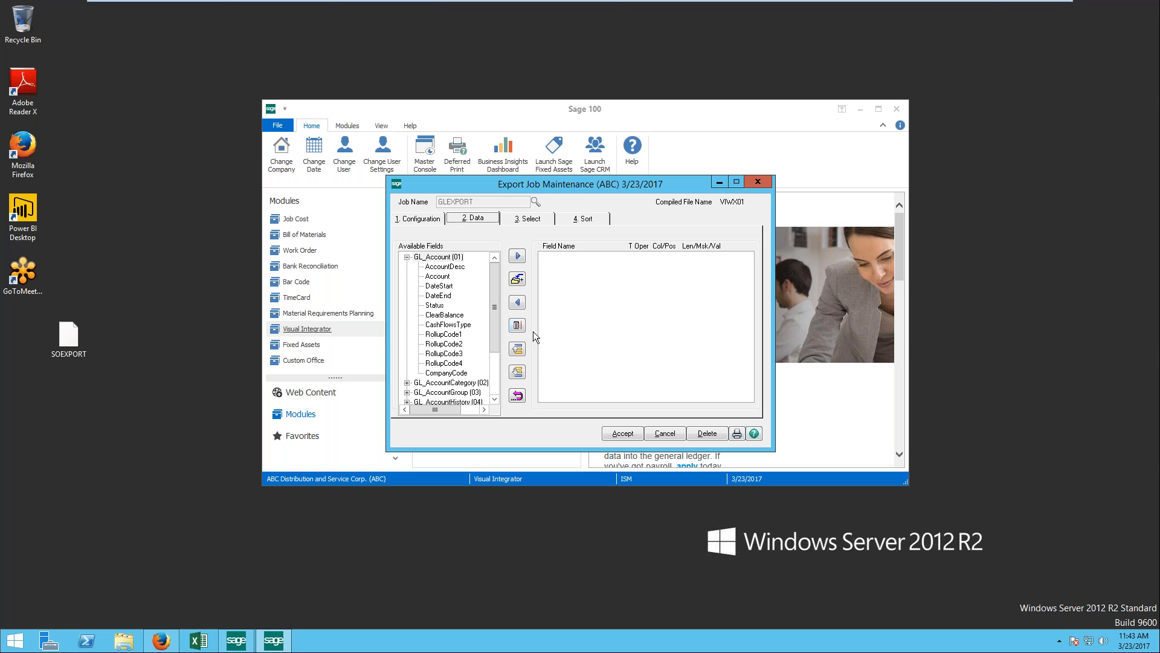
{"action": "left_click", "coordinate": [418, 219]}
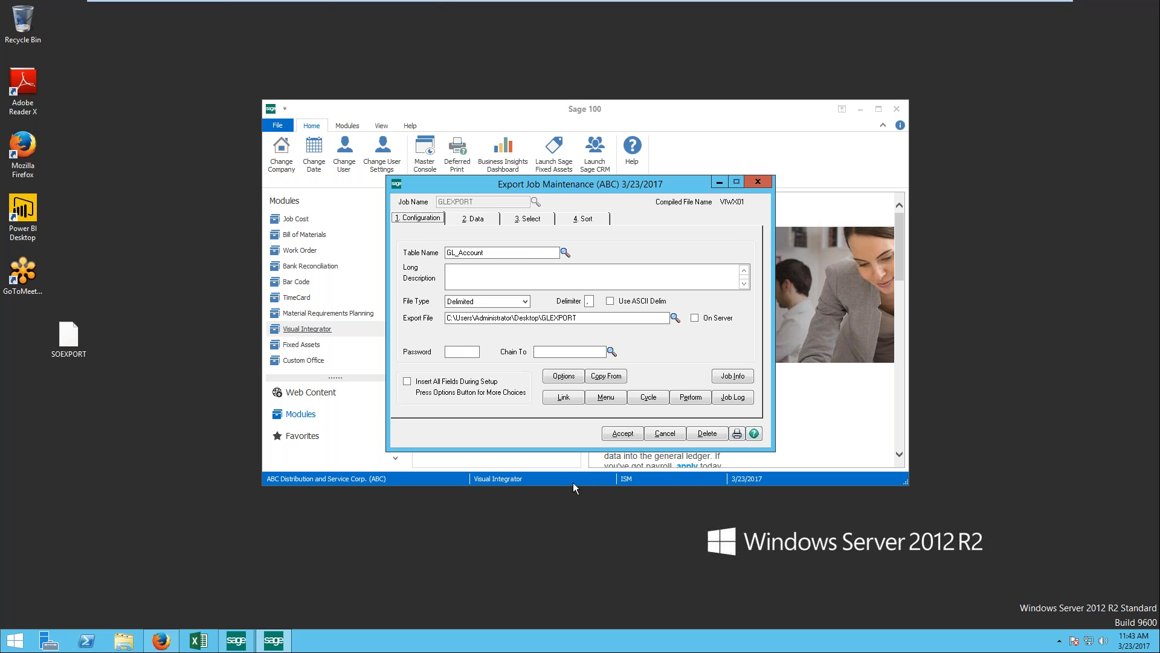
{"action": "left_click", "coordinate": [572, 379]}
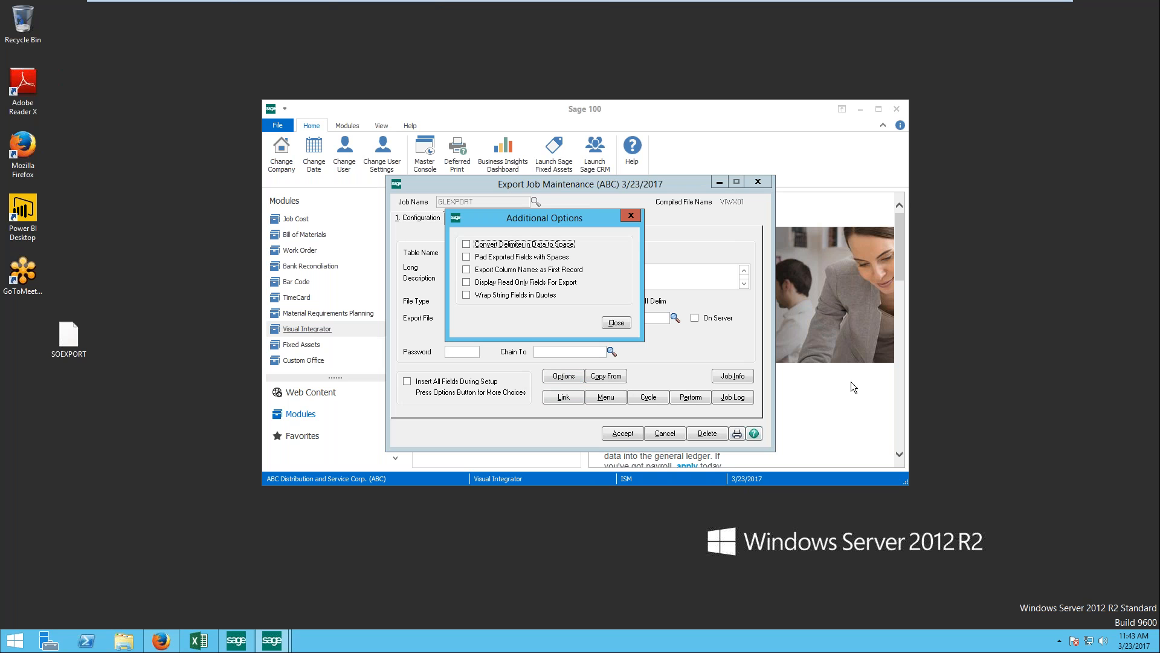
{"action": "left_click_drag", "start_coordinate": [596, 219], "coordinate": [626, 224]}
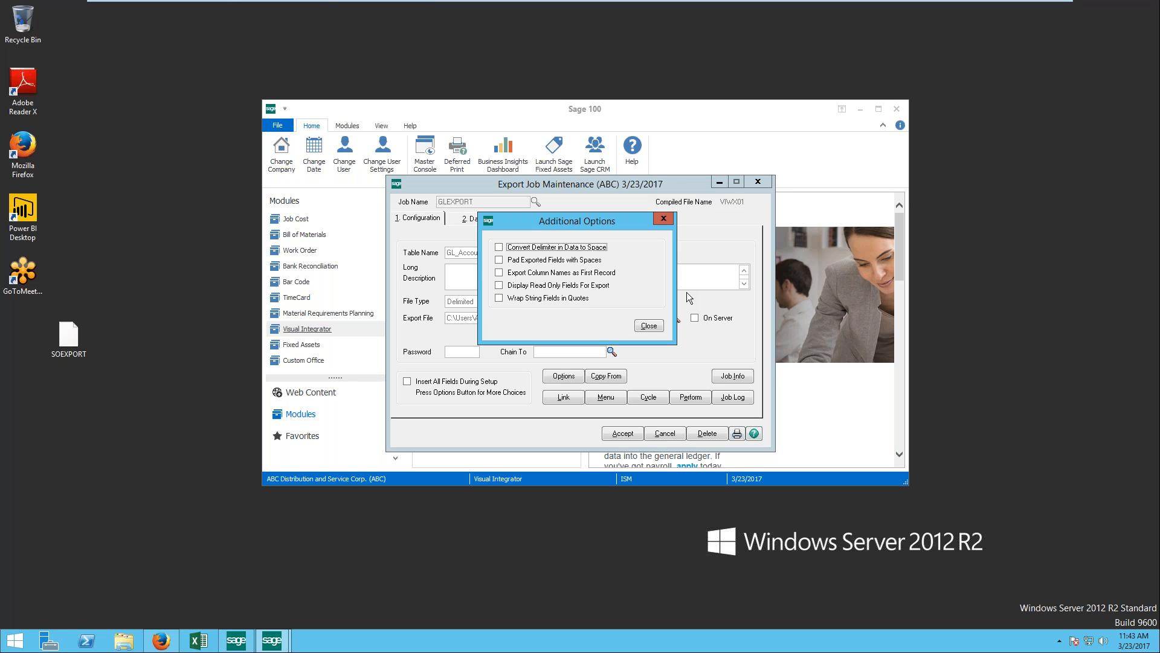
{"action": "left_click", "coordinate": [499, 286]}
{"action": "left_click", "coordinate": [651, 326]}
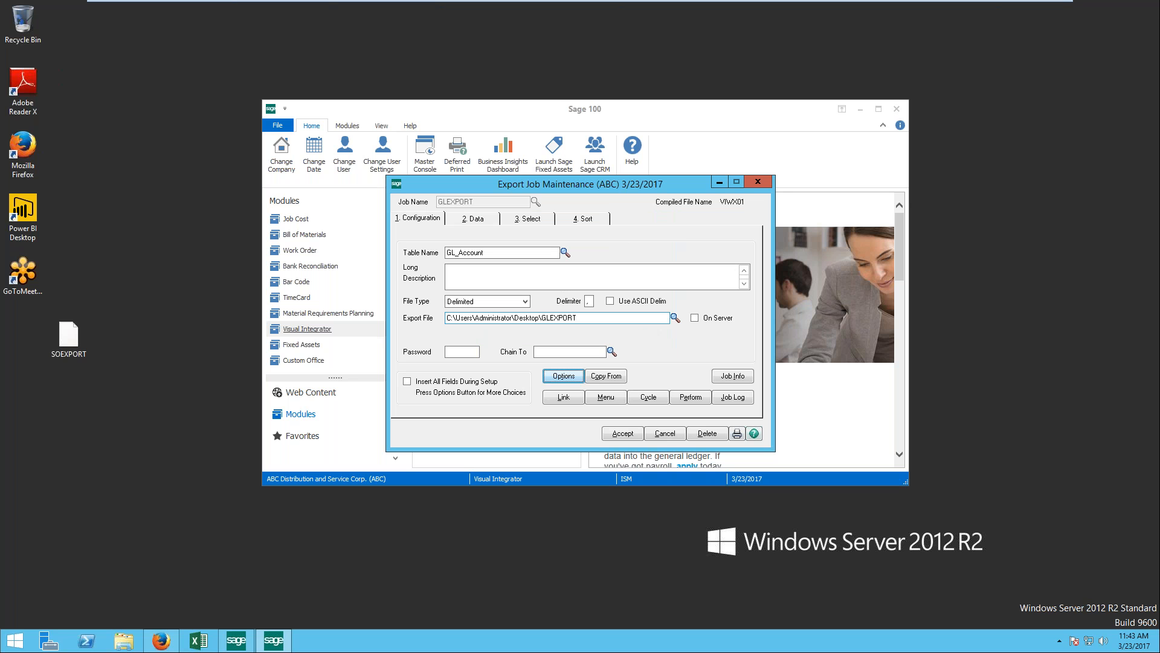
- Add the nine GL_Account fields from AccountKey through ClearBalance, in order, to the GLEXPORT job's export fields
{"action": "left_click", "coordinate": [488, 218]}
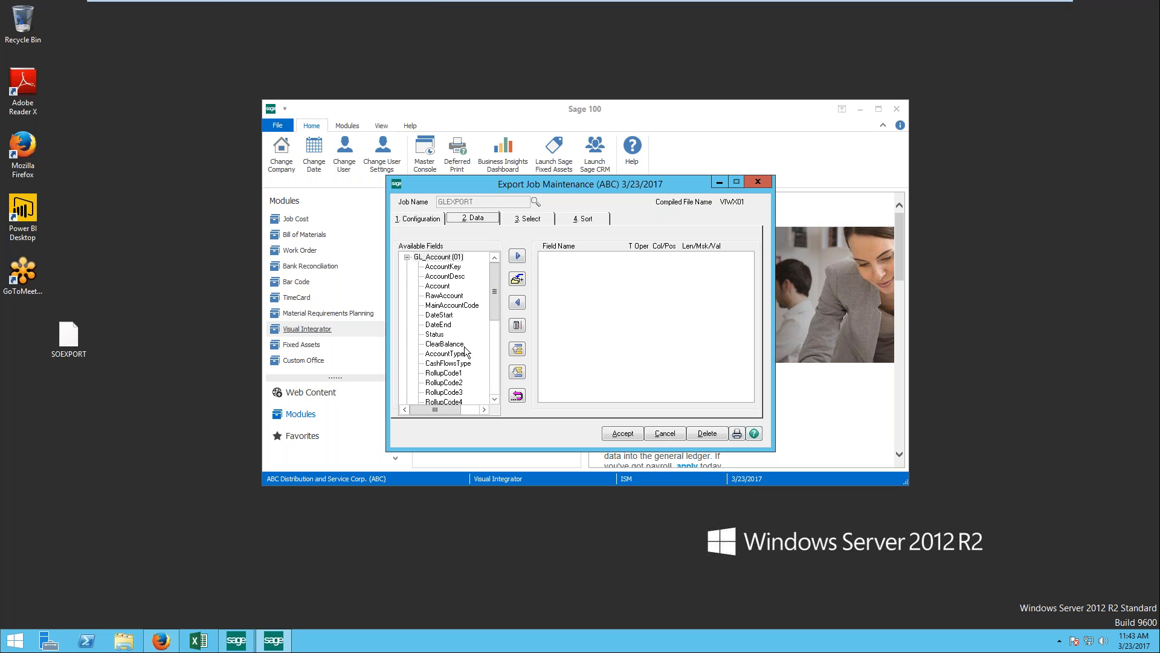
{"action": "left_click_drag", "start_coordinate": [494, 301], "coordinate": [496, 338]}
{"action": "scroll", "coordinate": [496, 339], "scroll_direction": "up", "scroll_amount": 4}
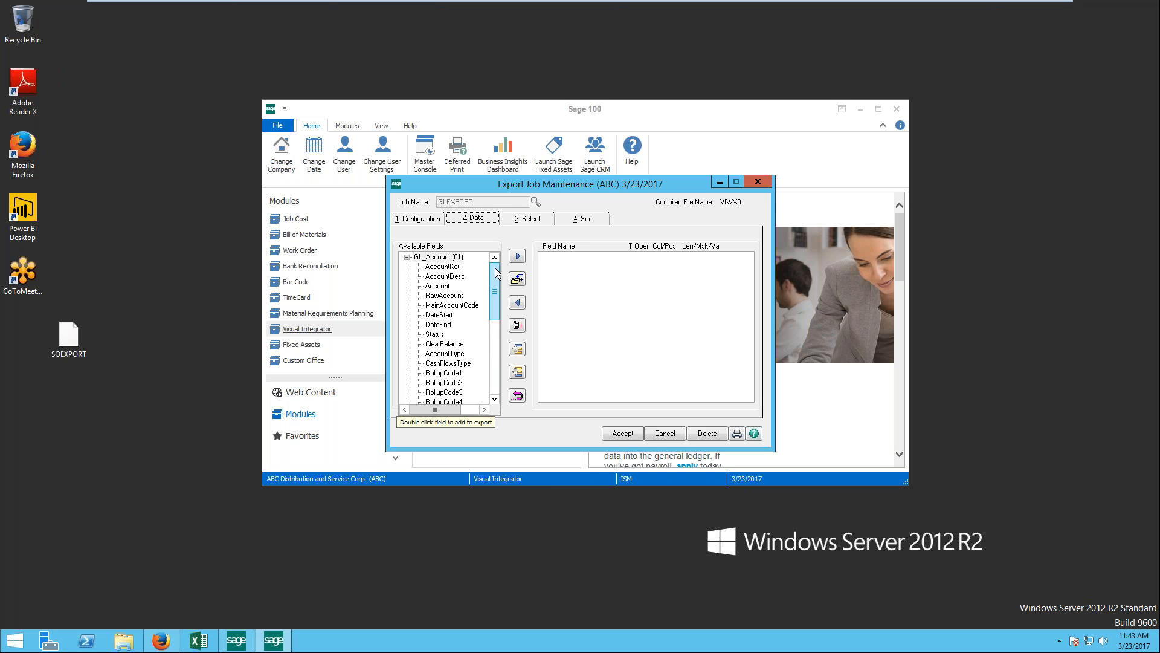
{"action": "left_click", "coordinate": [445, 266]}
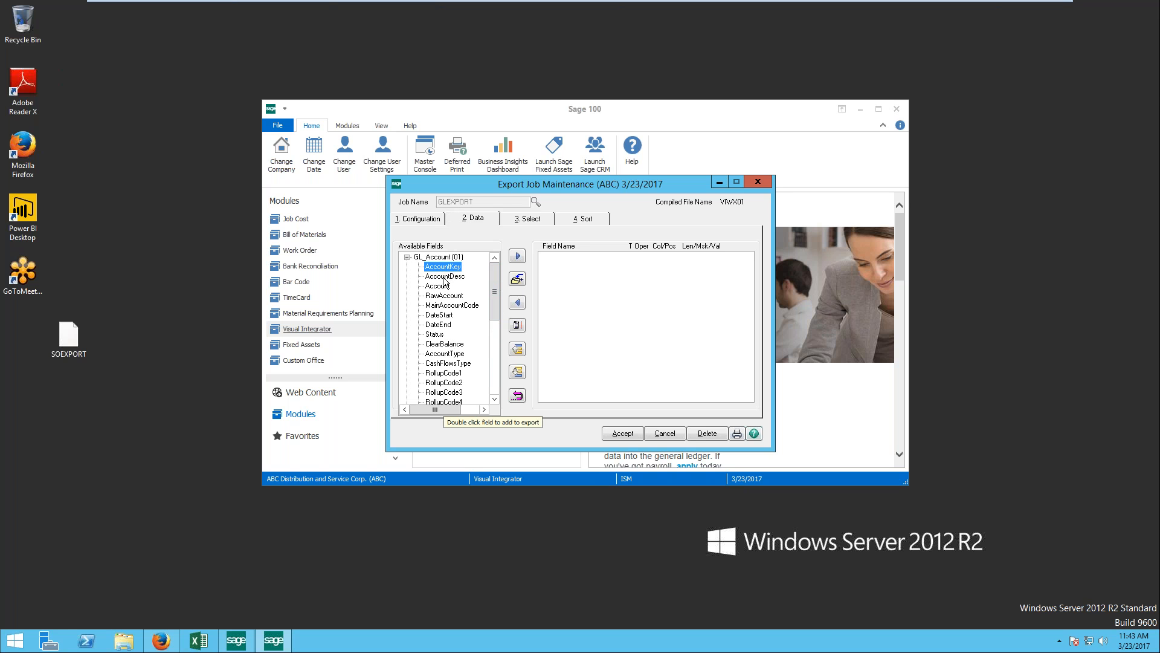
{"action": "left_click", "coordinate": [445, 277]}
{"action": "left_click", "coordinate": [446, 266]}
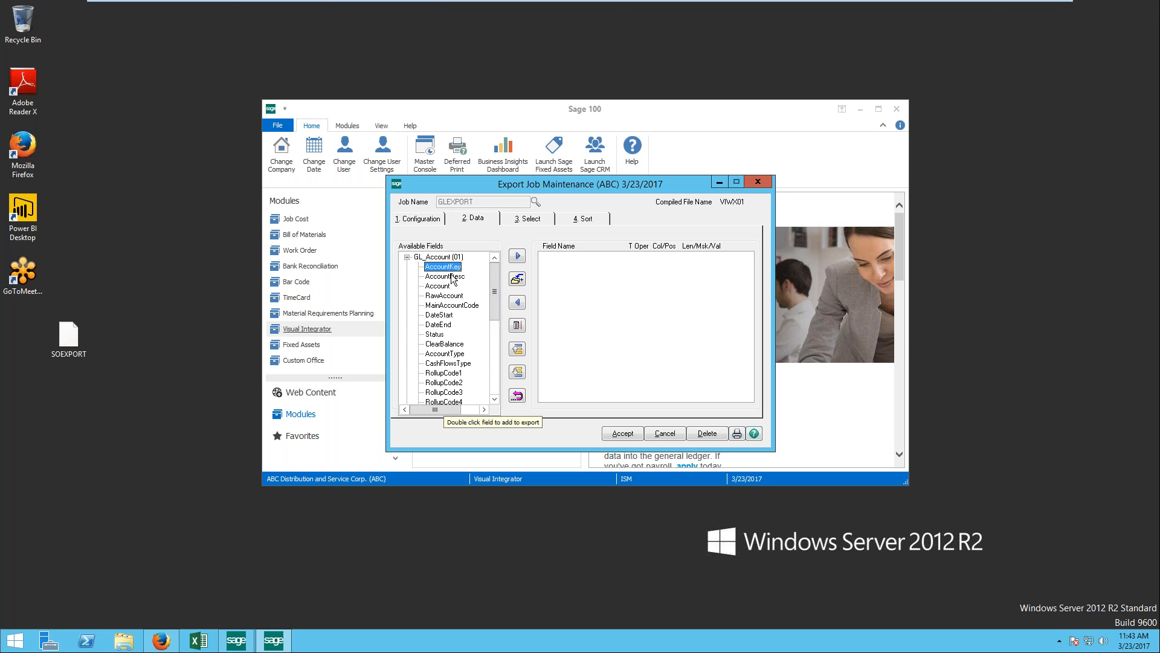
{"action": "left_click", "coordinate": [517, 256]}
{"action": "left_click", "coordinate": [517, 257]}
{"action": "left_click", "coordinate": [516, 257]}
{"action": "left_click", "coordinate": [517, 256]}
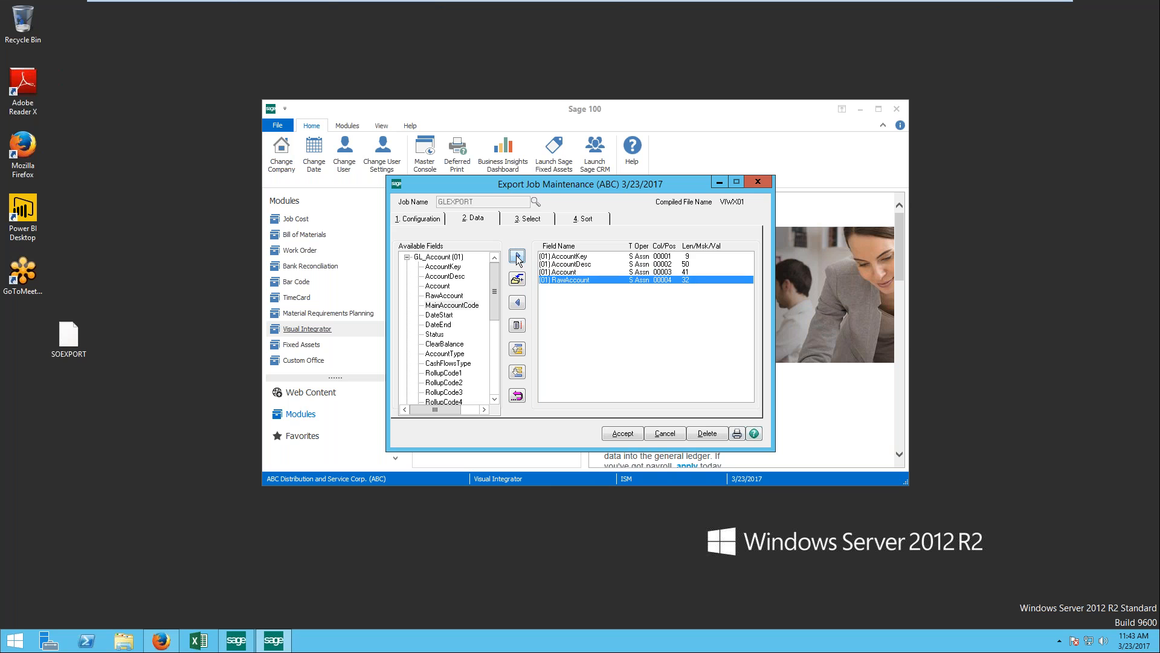
{"action": "left_click", "coordinate": [517, 256]}
{"action": "left_click", "coordinate": [517, 256]}
{"action": "left_click", "coordinate": [516, 256]}
{"action": "left_click", "coordinate": [517, 256]}
{"action": "left_click", "coordinate": [517, 257]}
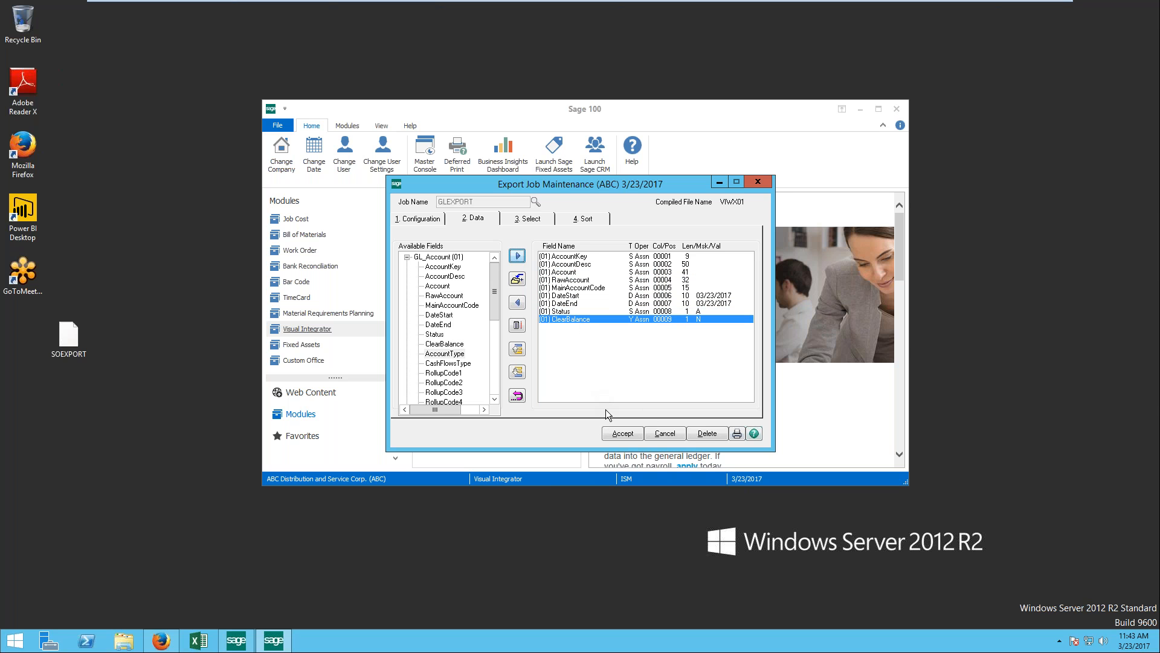
- Save the GLEXPORT job and run it to export the records from company ABC
{"action": "left_click", "coordinate": [621, 433]}
{"action": "key", "text": "Return"}
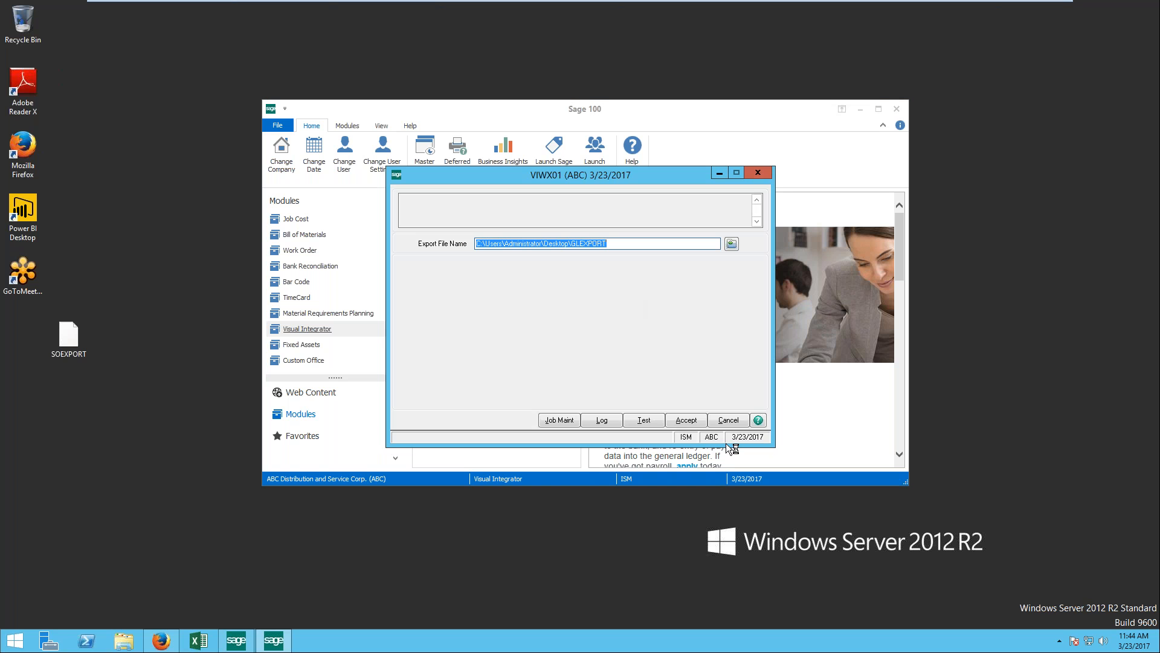
{"action": "left_click", "coordinate": [688, 421]}
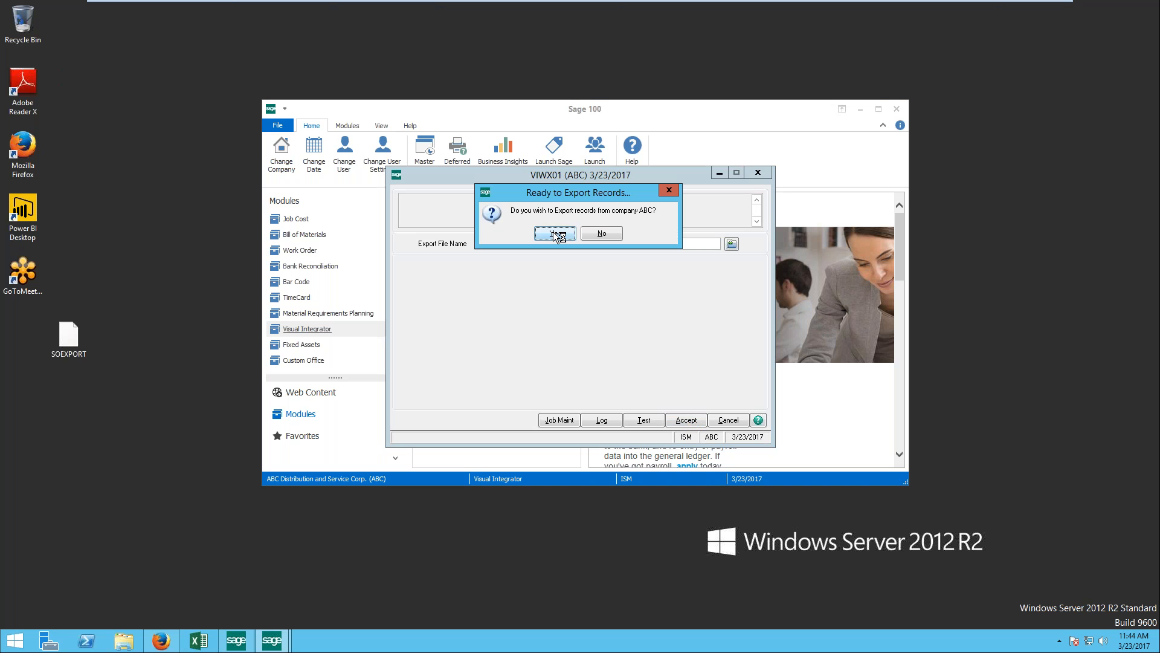
{"action": "left_click", "coordinate": [552, 235]}
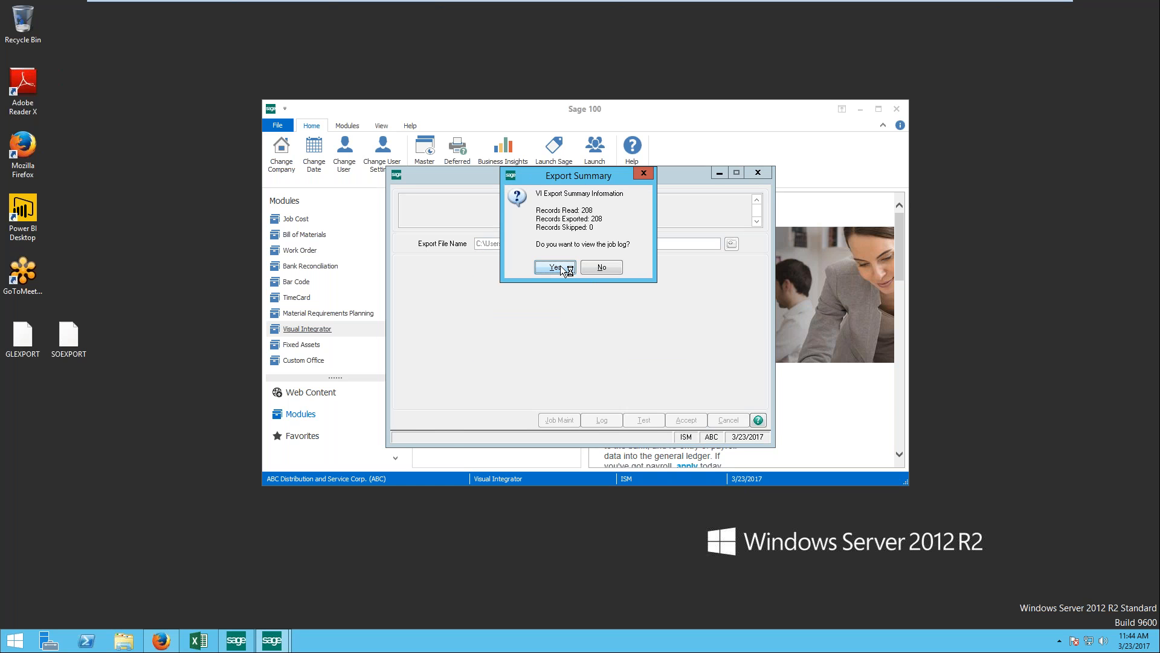
- View the job log, examine the AccountKey and Account values of the first exported record, and close the log
{"action": "left_click", "coordinate": [538, 265]}
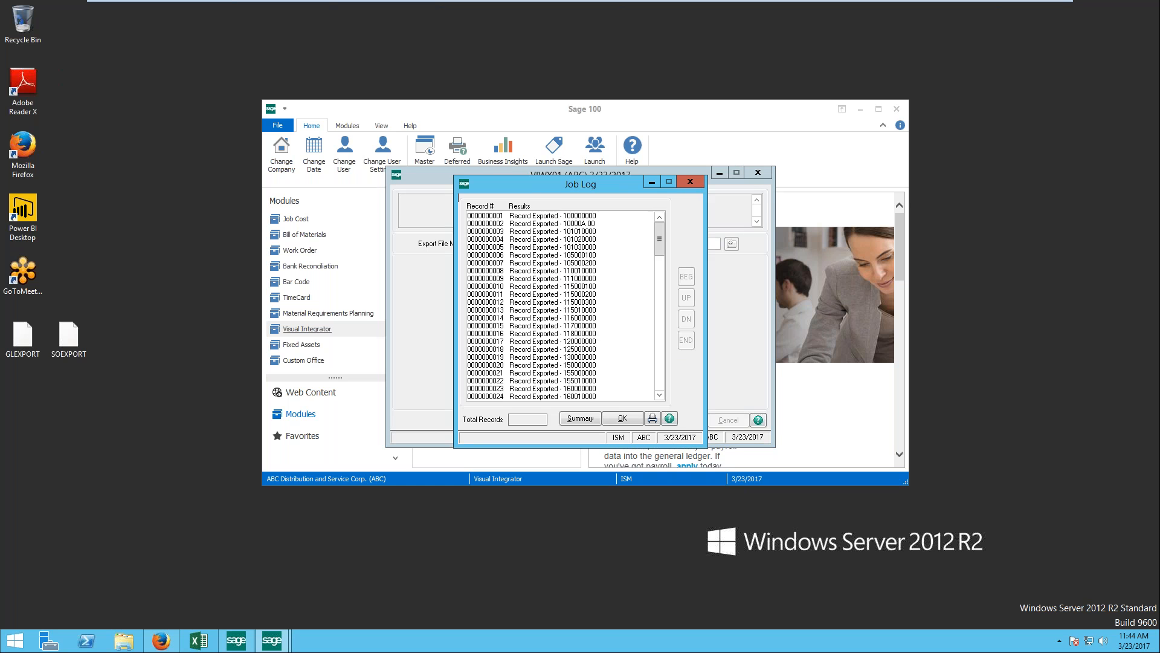
{"action": "double_click", "coordinate": [546, 216]}
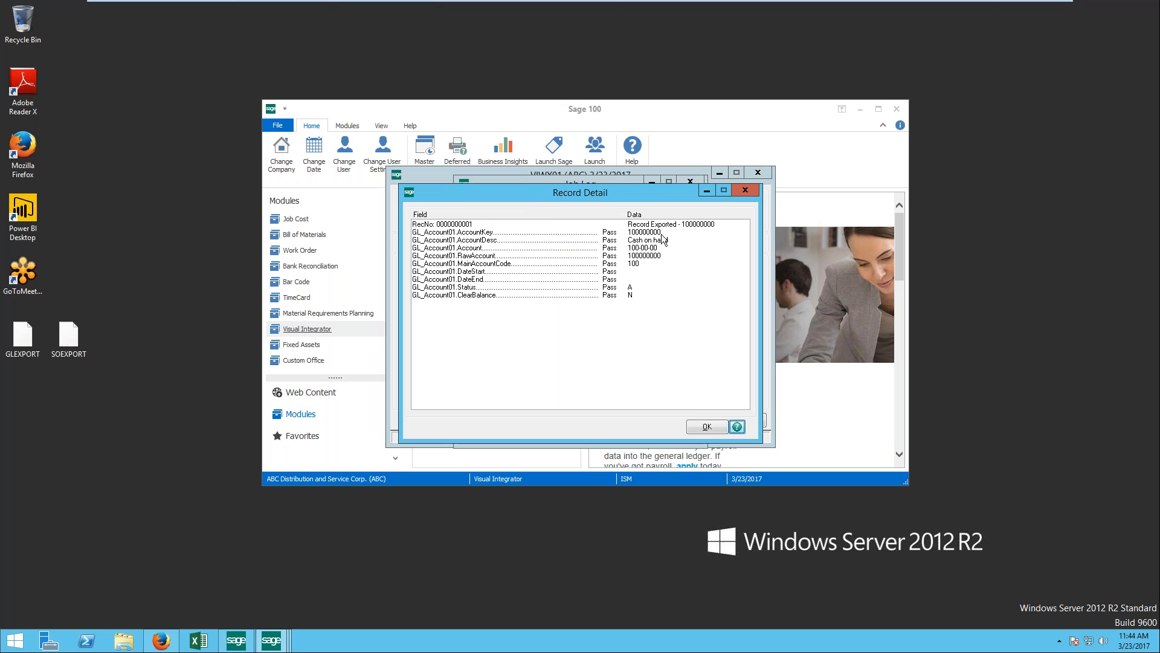
{"action": "left_click", "coordinate": [641, 235]}
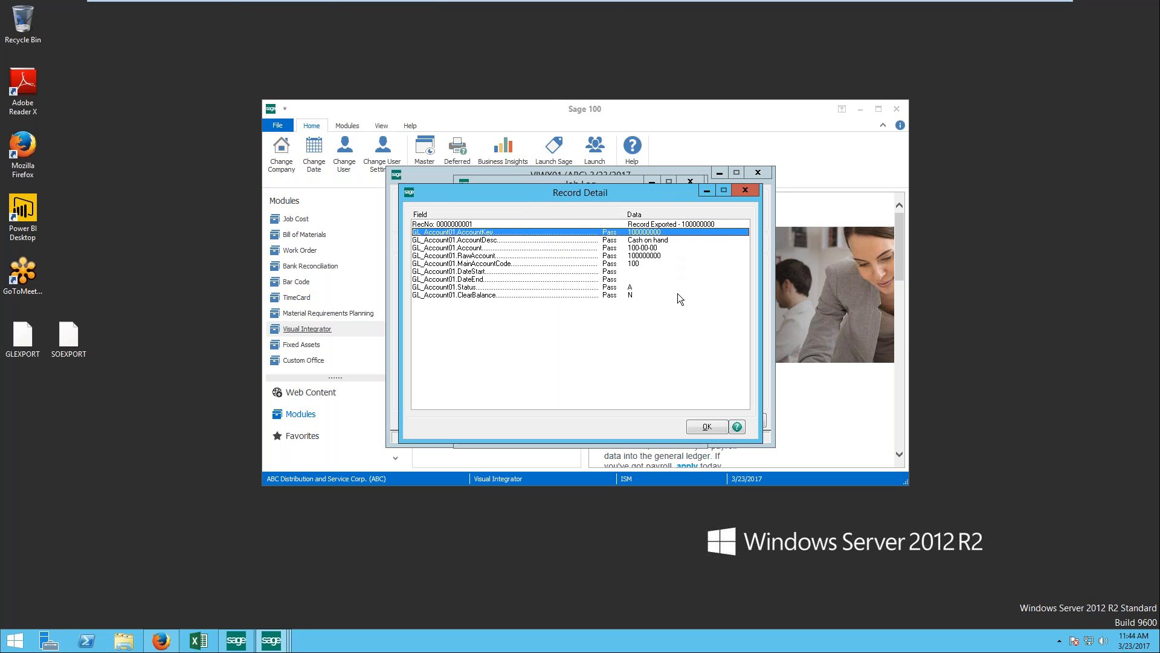
{"action": "left_click", "coordinate": [645, 249]}
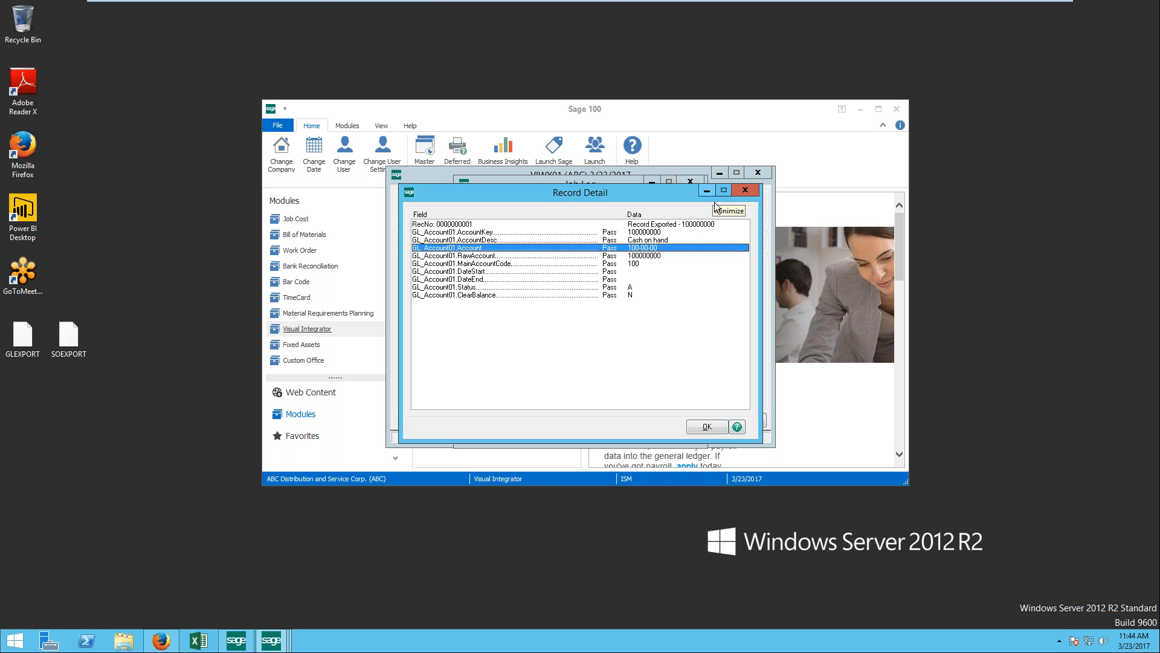
{"action": "left_click", "coordinate": [719, 427]}
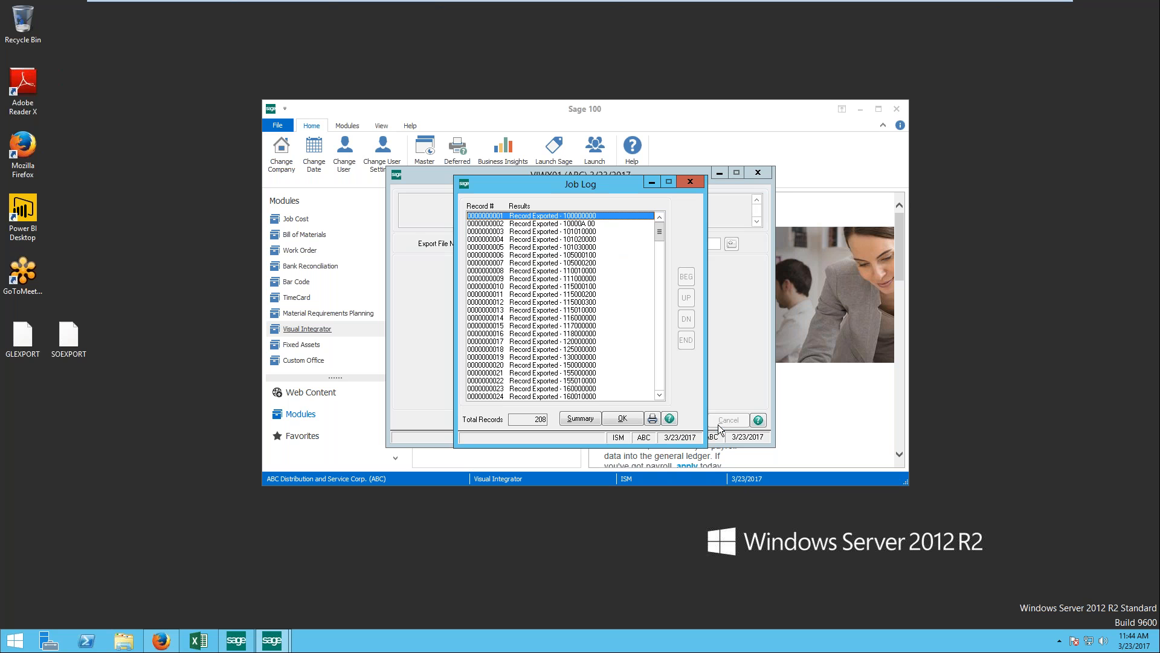
{"action": "left_click", "coordinate": [623, 418]}
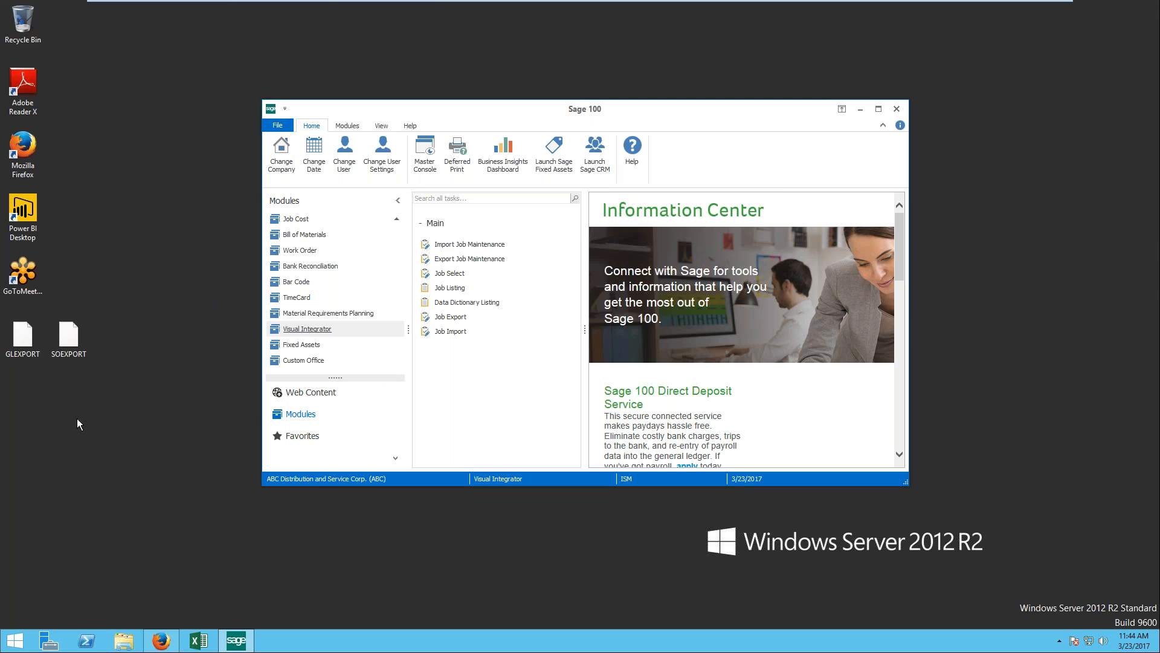
- Open the GLEXPORT desktop file in Notepad and examine the comma-delimited account records
{"action": "right_click", "coordinate": [25, 336]}
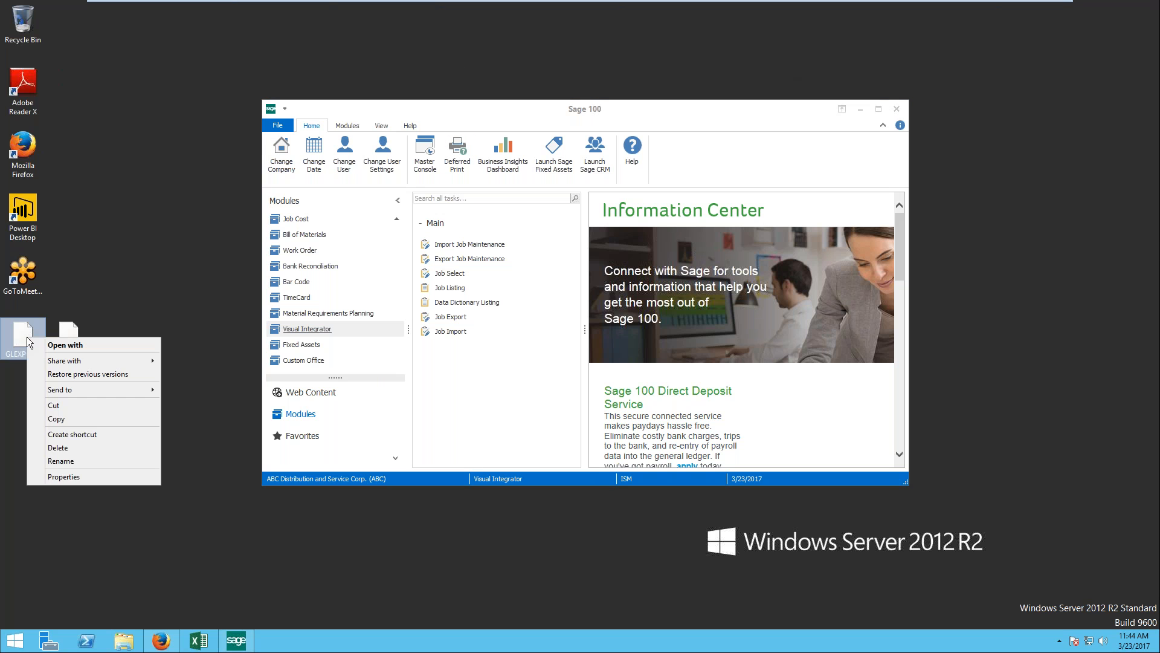
{"action": "left_click", "coordinate": [66, 342]}
{"action": "left_click", "coordinate": [512, 365]}
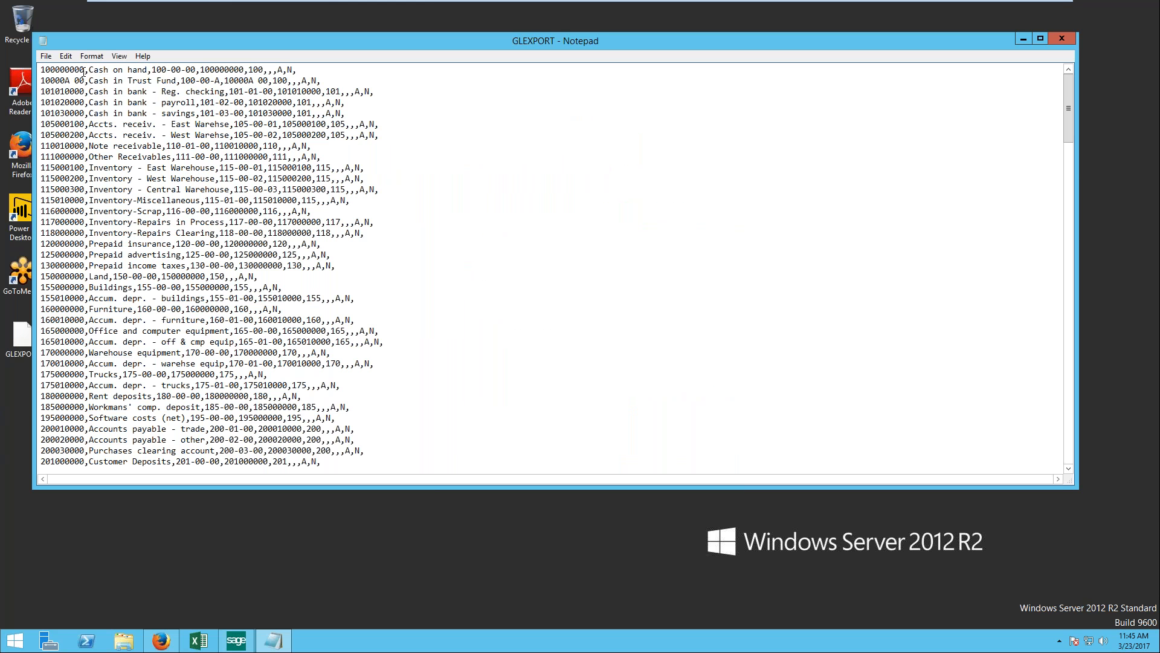
{"action": "left_click_drag", "start_coordinate": [94, 91], "coordinate": [163, 92]}
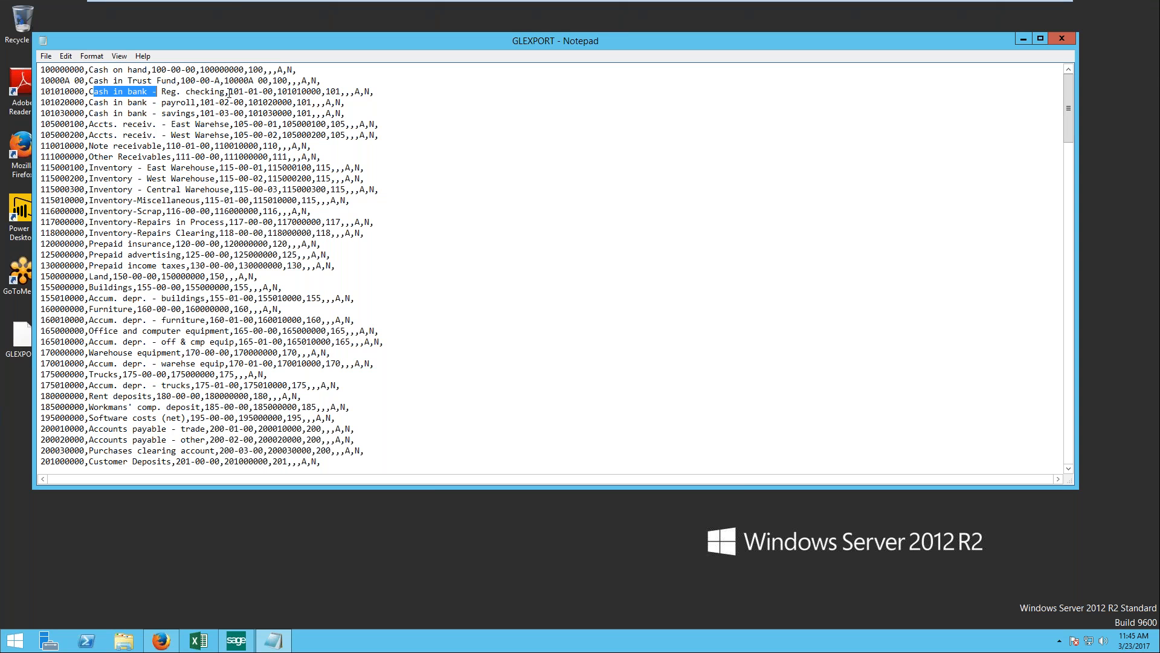
{"action": "left_click_drag", "start_coordinate": [229, 93], "coordinate": [202, 66]}
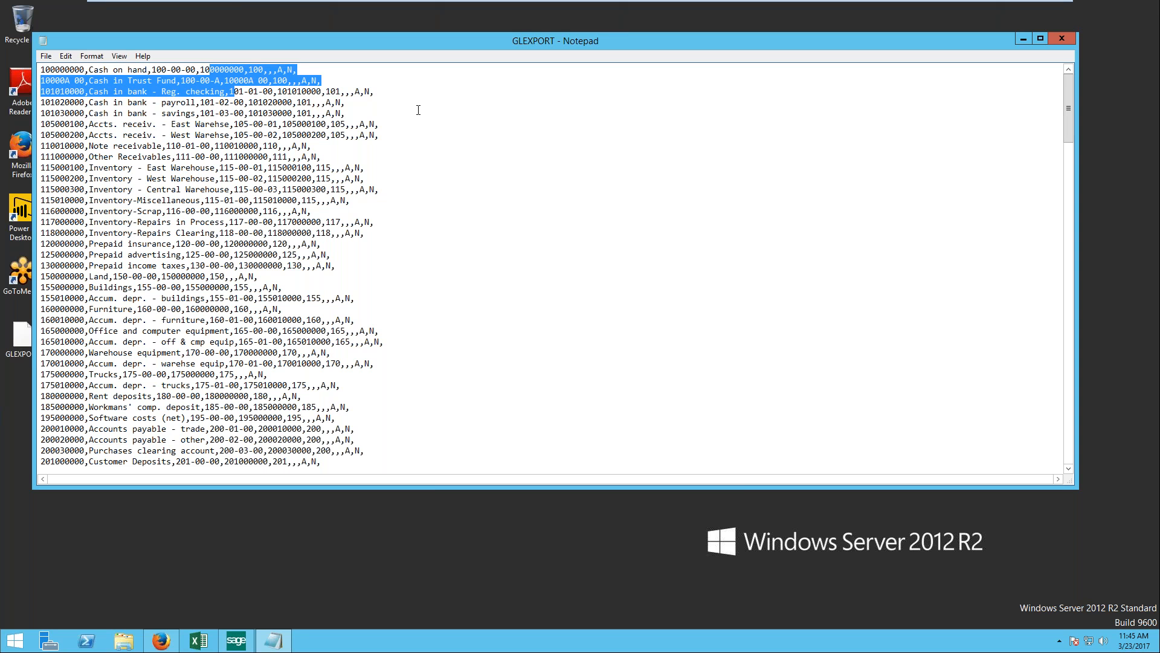
{"action": "left_click", "coordinate": [525, 123]}
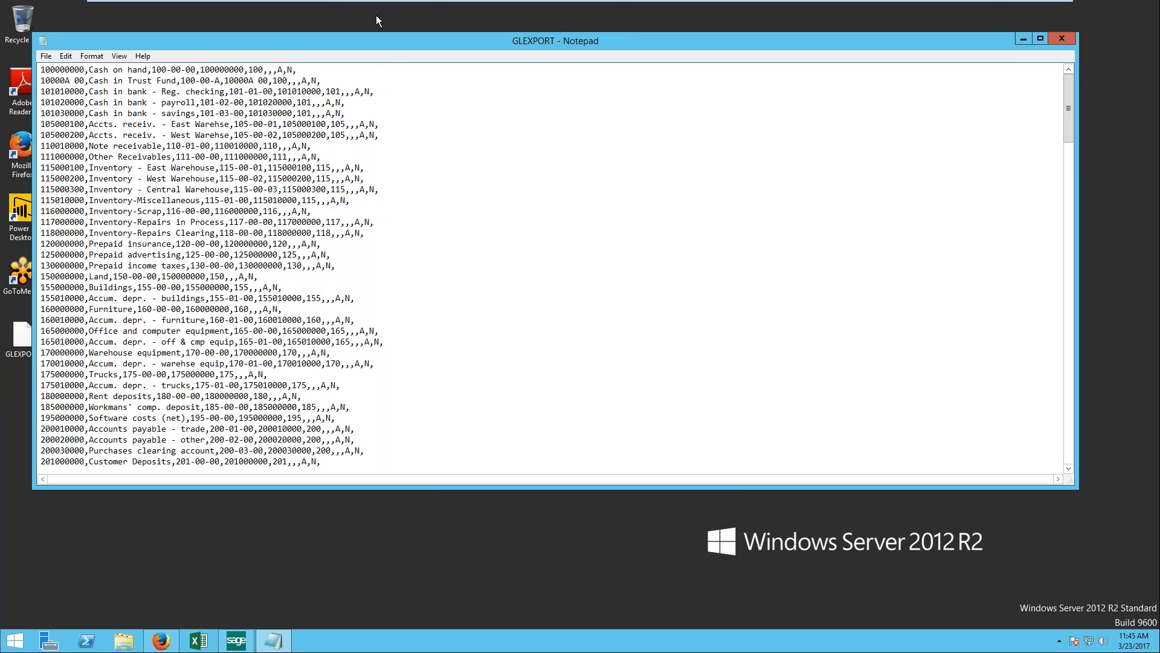
{"action": "left_click_drag", "start_coordinate": [389, 45], "coordinate": [411, 84]}
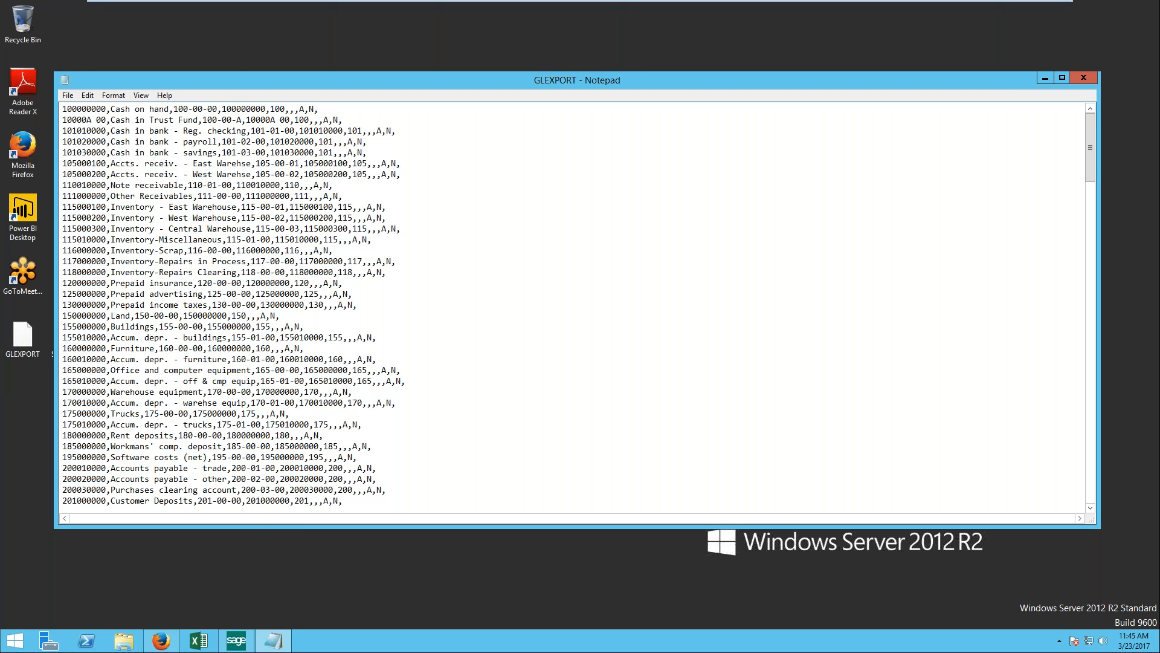
- Switch to Firefox, search for "notepad ++" in a new tab and open the official Notepad++ site
{"action": "left_click", "coordinate": [161, 640]}
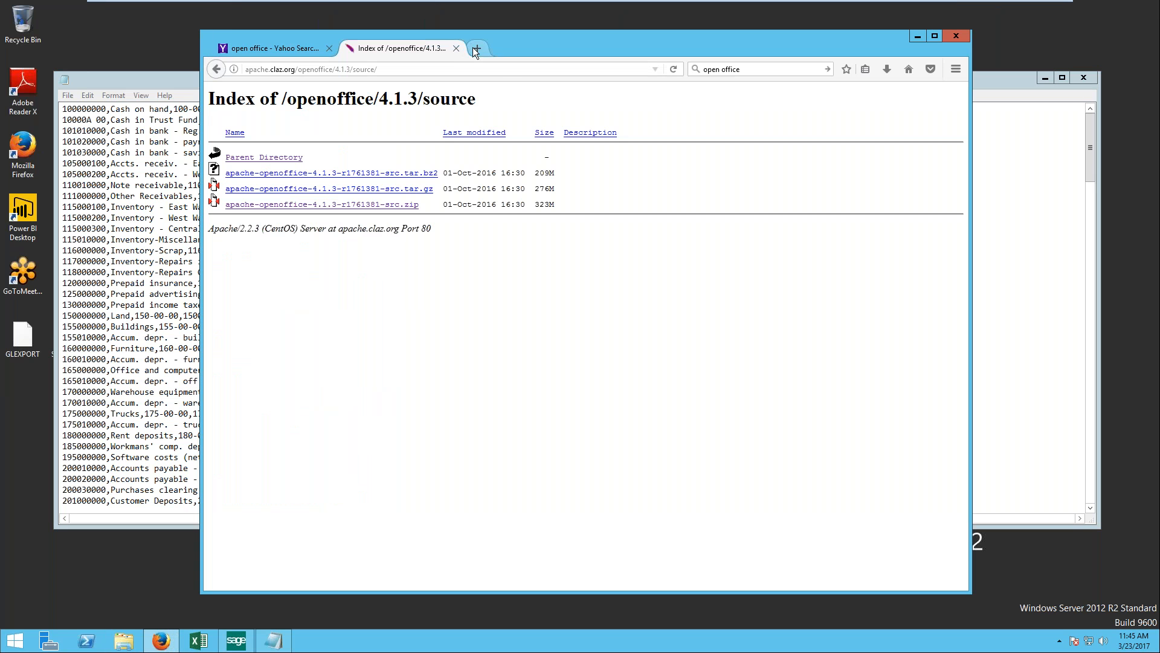
{"action": "left_click", "coordinate": [476, 48]}
{"action": "type", "text": "notepadd"}
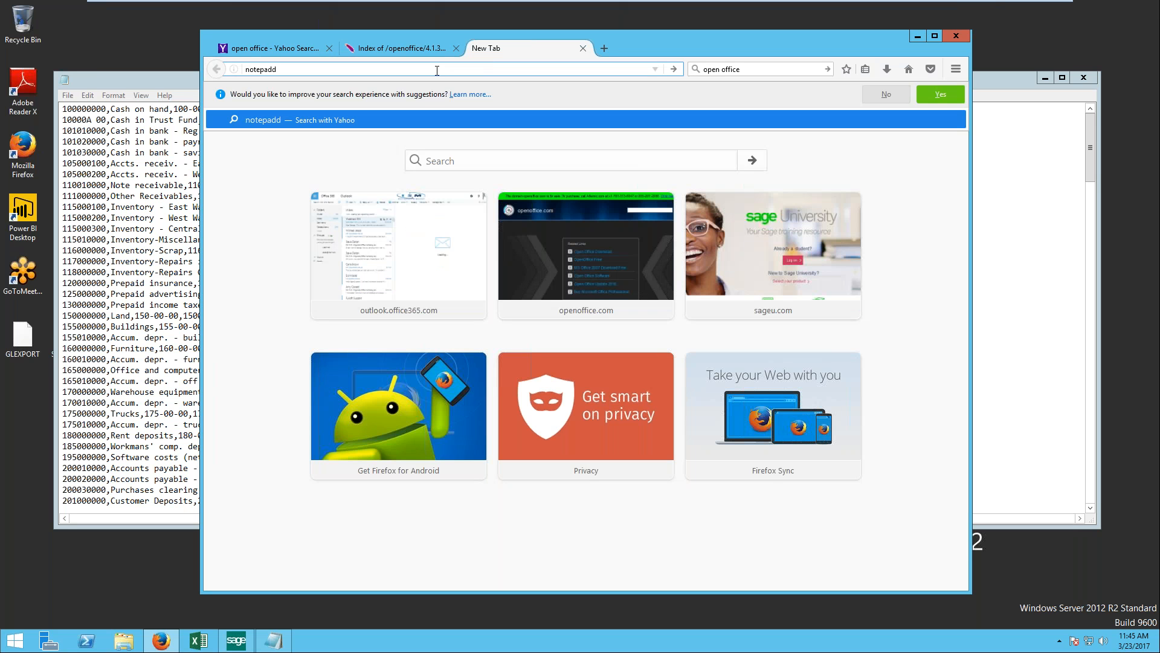
{"action": "key", "text": "BackSpace"}
{"action": "type", "text": "++"}
{"action": "key", "text": "Return"}
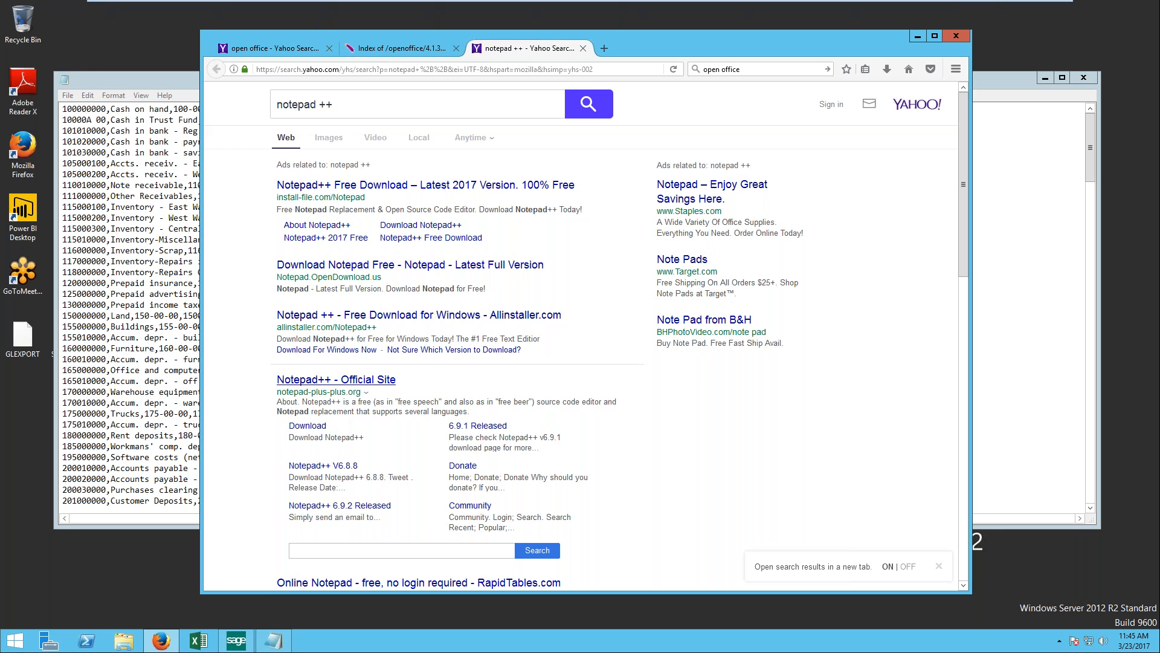
{"action": "left_click", "coordinate": [334, 381]}
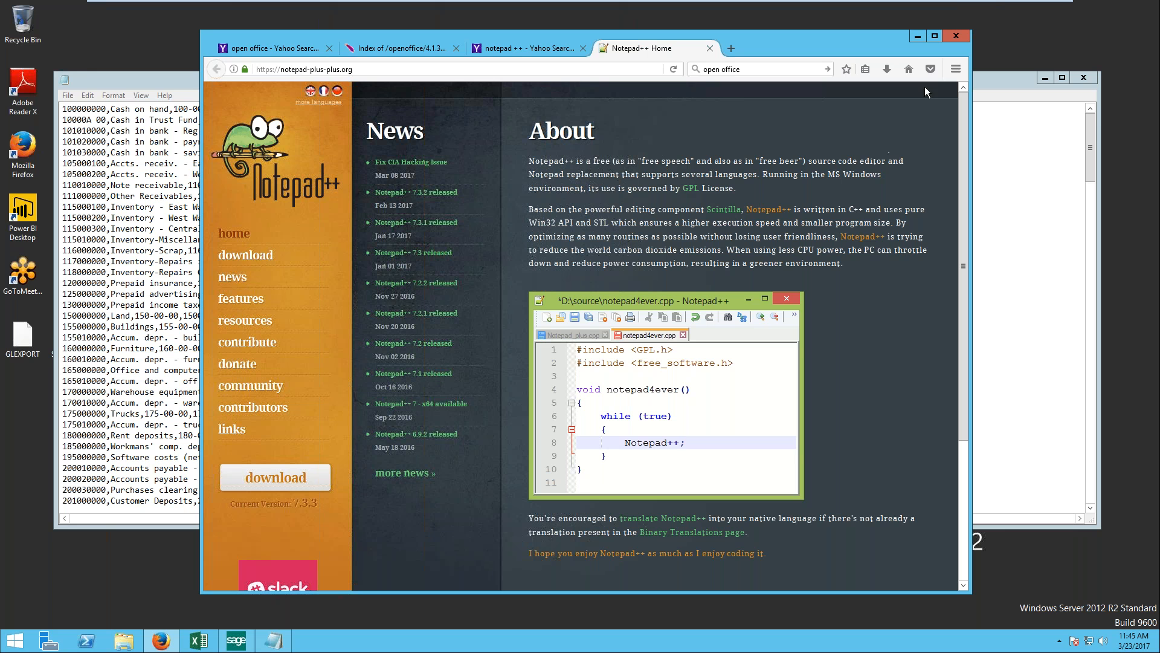
- Close the Notepad++ site, the notepad ++ search results and the OpenOffice source index
{"action": "left_click", "coordinate": [711, 48]}
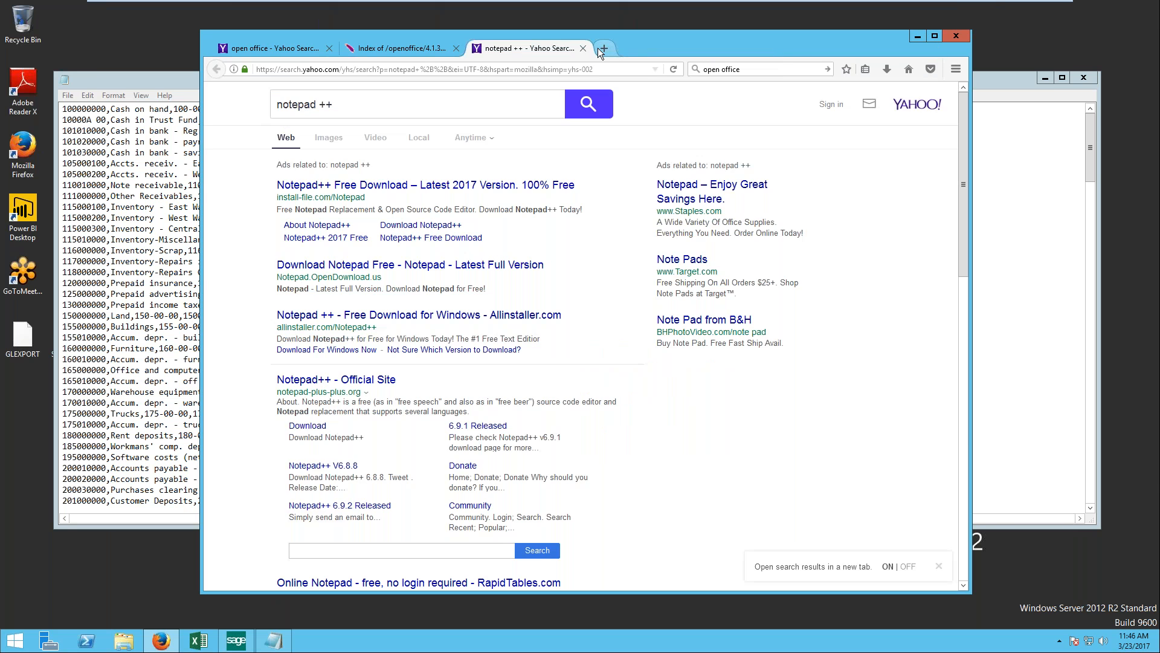
{"action": "left_click", "coordinate": [585, 49]}
{"action": "left_click", "coordinate": [457, 49]}
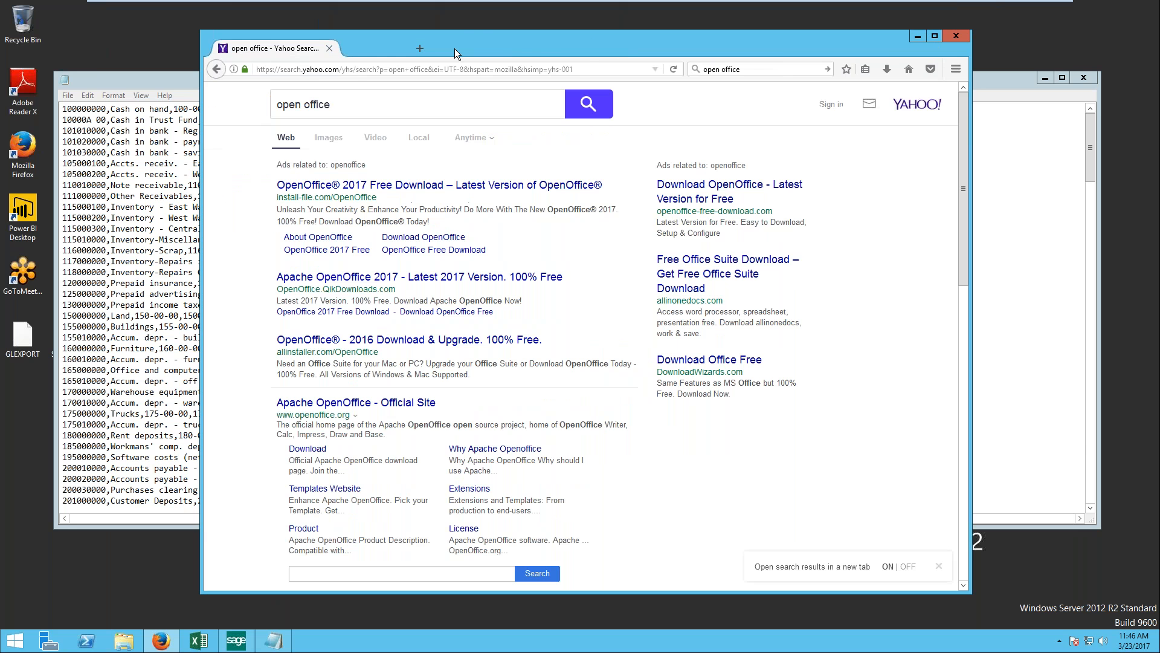
- Close the web browser and the open GLEXPORT text file, and move the GLEXPORT desktop file below SOEXPORT
{"action": "left_click", "coordinate": [454, 48]}
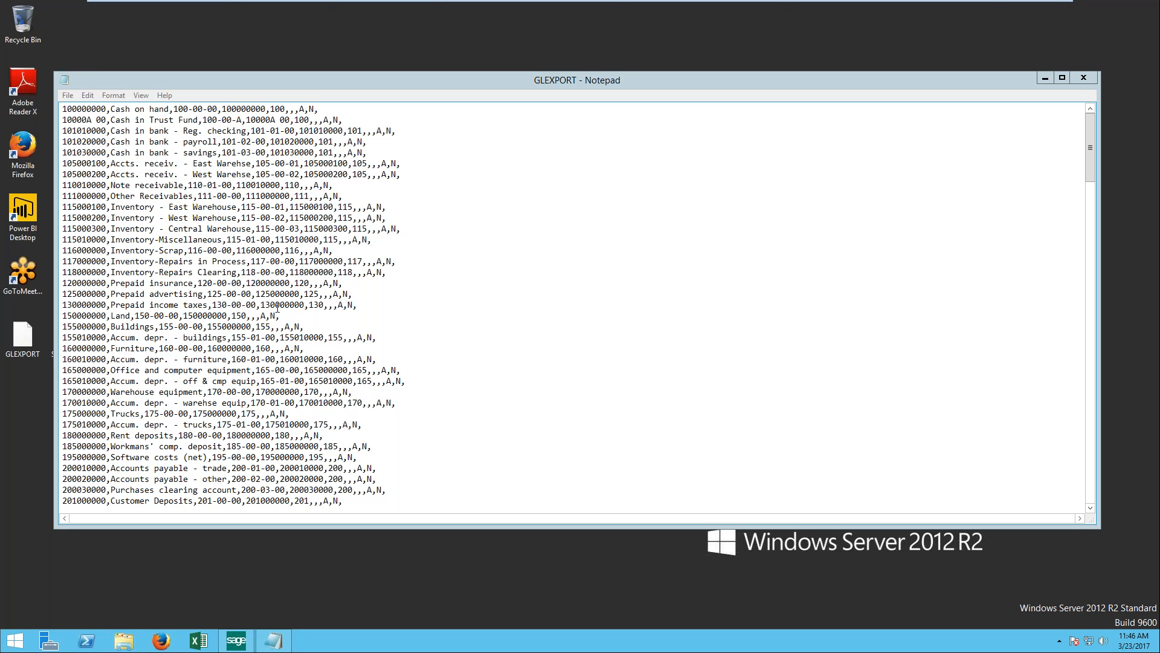
{"action": "left_click", "coordinate": [1086, 79]}
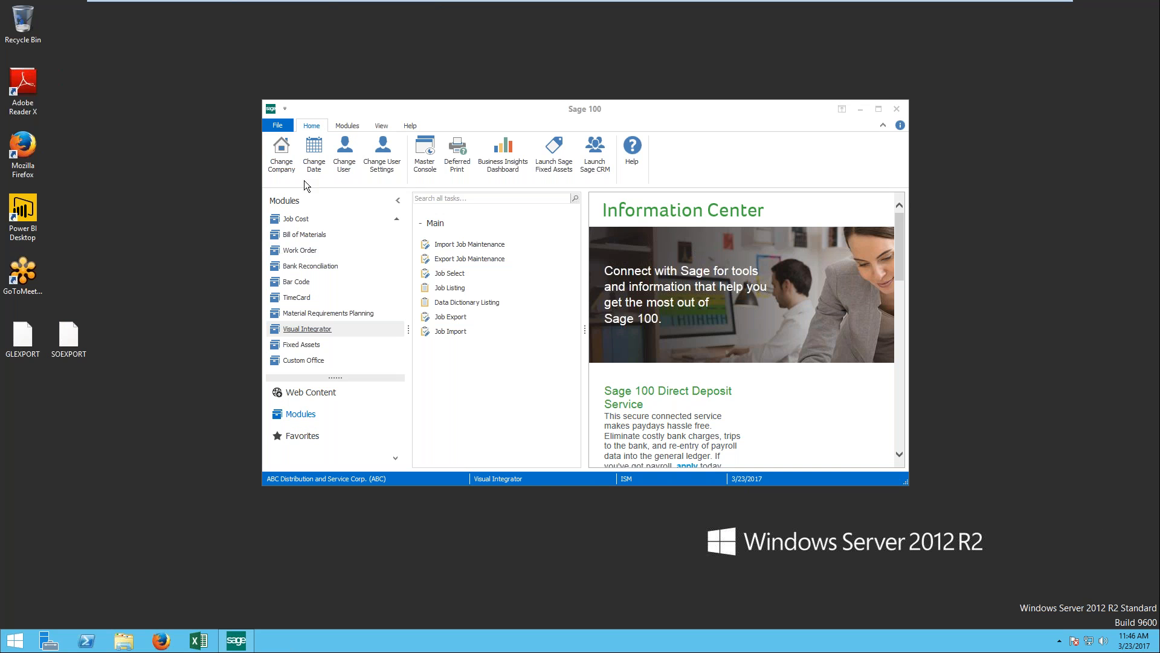
{"action": "left_click", "coordinate": [39, 341]}
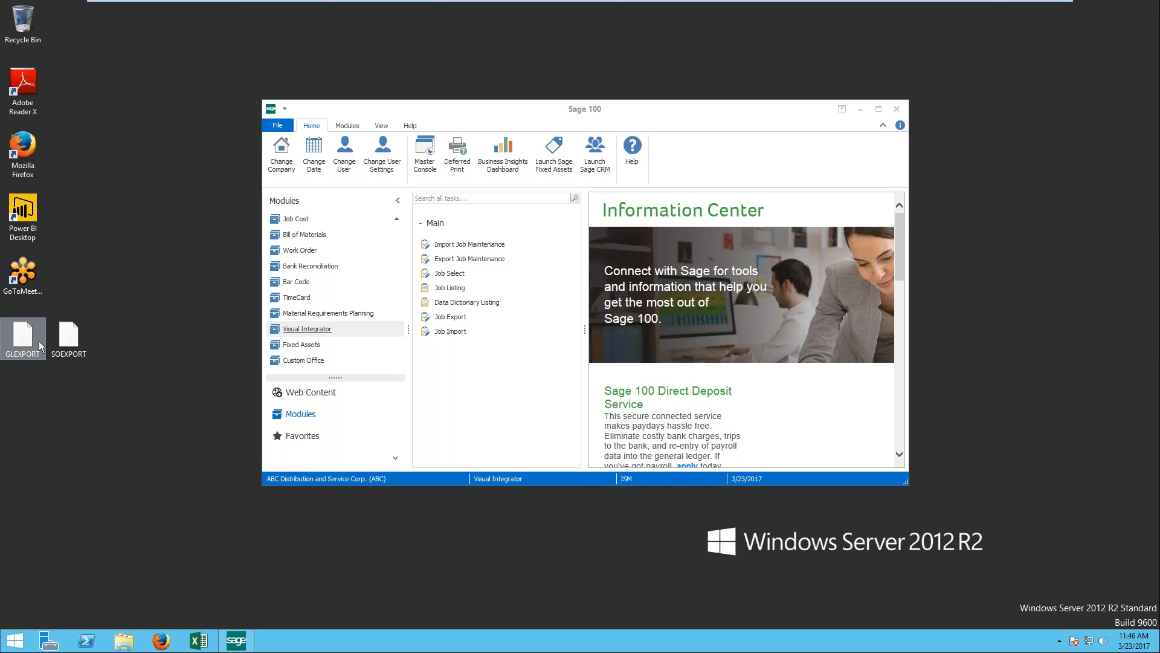
{"action": "left_click_drag", "start_coordinate": [38, 341], "coordinate": [78, 397]}
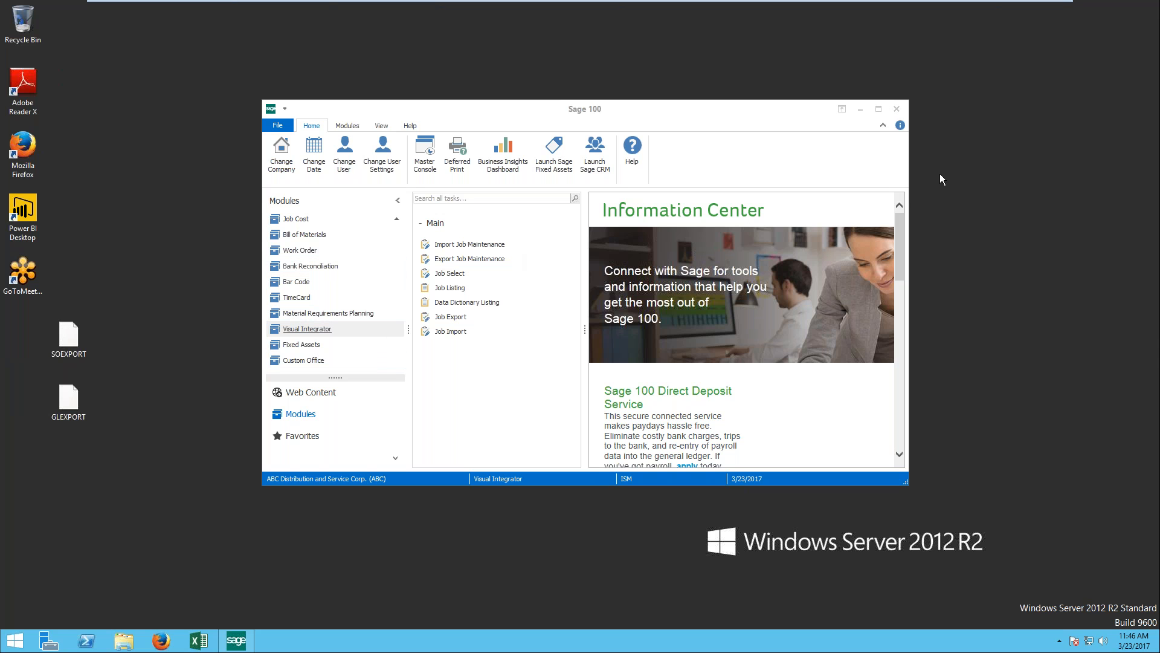
- Create a Visual Integrator import job named GLIMPORT for the table GL_Account
{"action": "left_click", "coordinate": [472, 245]}
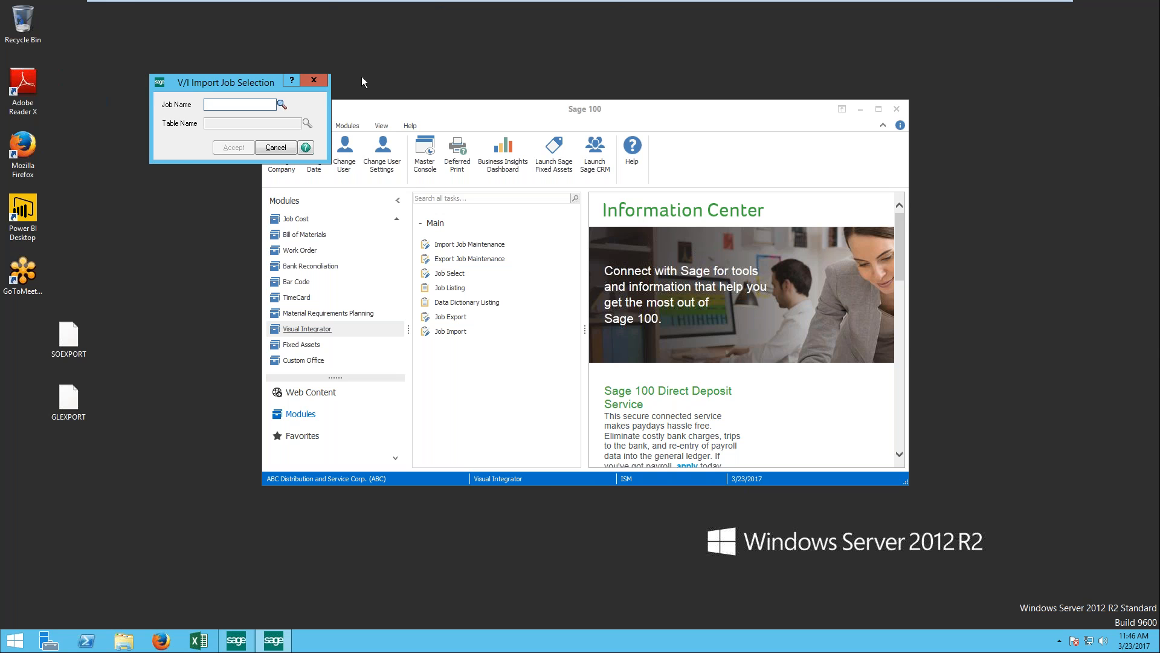
{"action": "left_click_drag", "start_coordinate": [279, 103], "coordinate": [548, 178]}
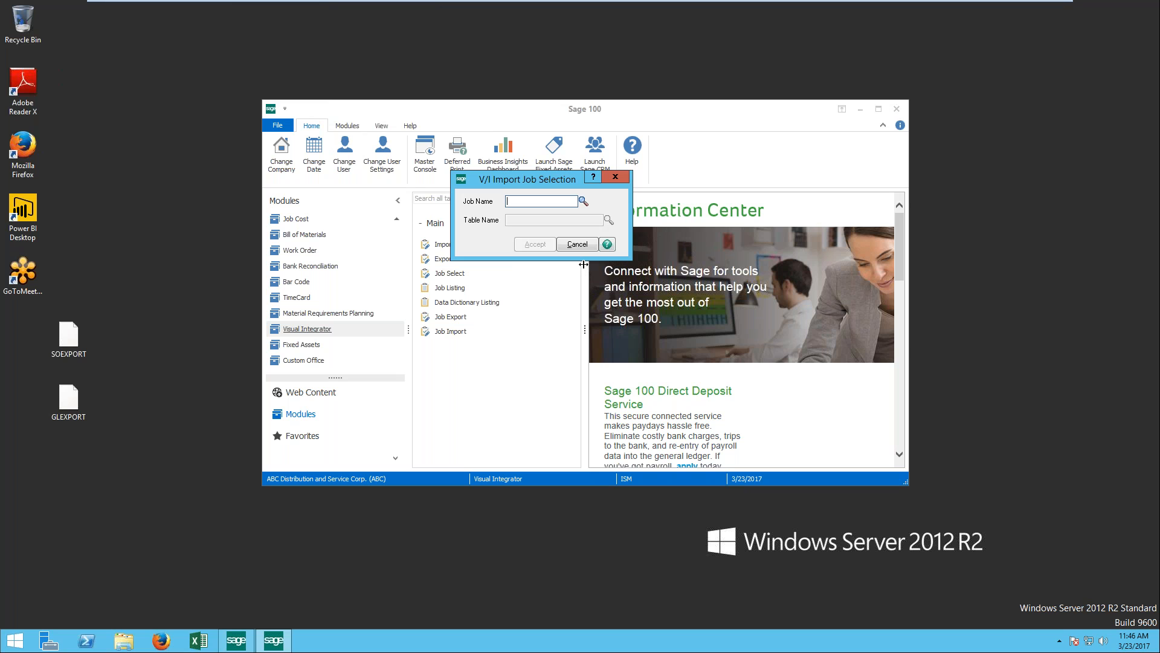
{"action": "type", "text": "GLIMPOE"}
{"action": "type", "text": "T"}
{"action": "key", "text": "Tab"}
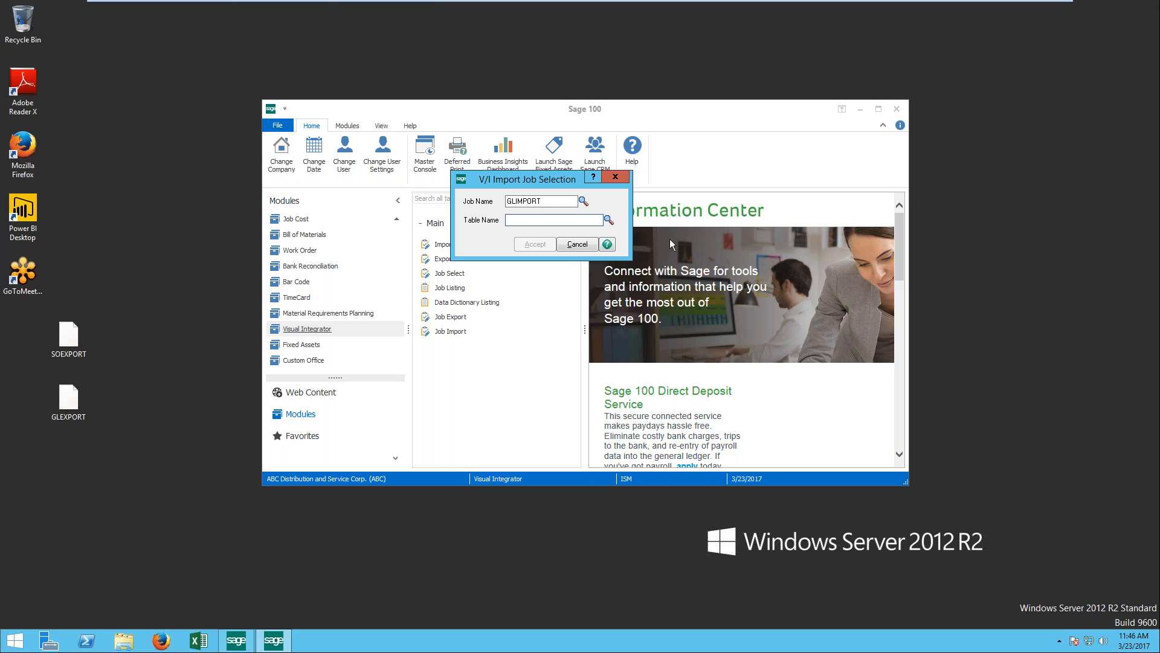
{"action": "left_click", "coordinate": [610, 220]}
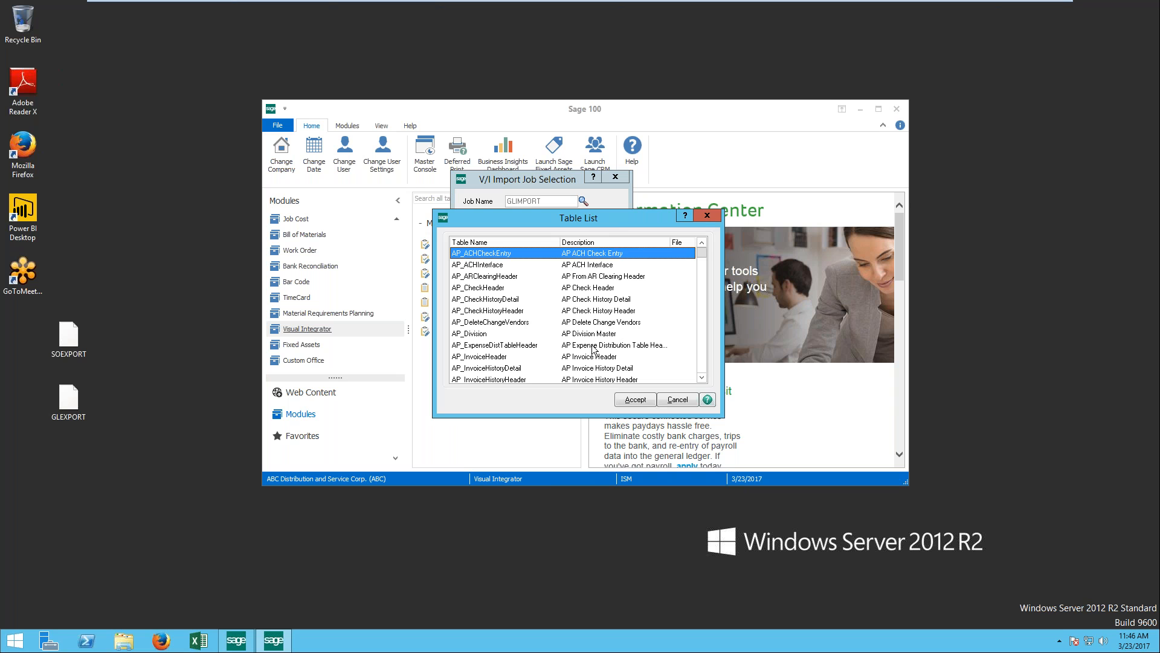
{"action": "key", "text": "g"}
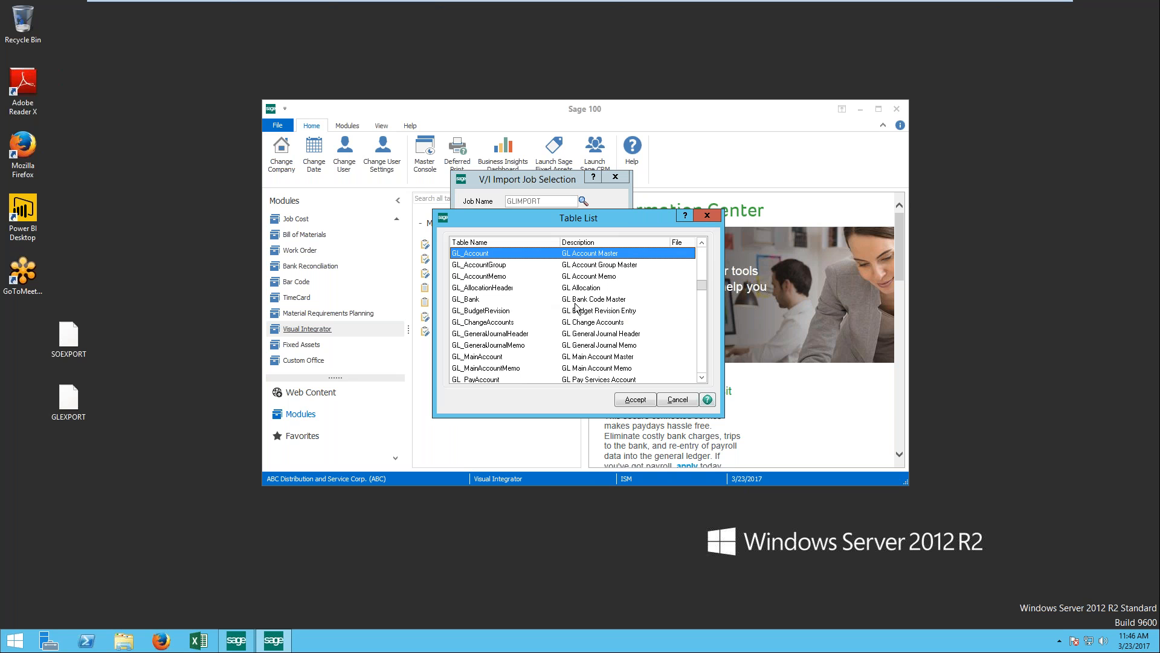
{"action": "double_click", "coordinate": [552, 253]}
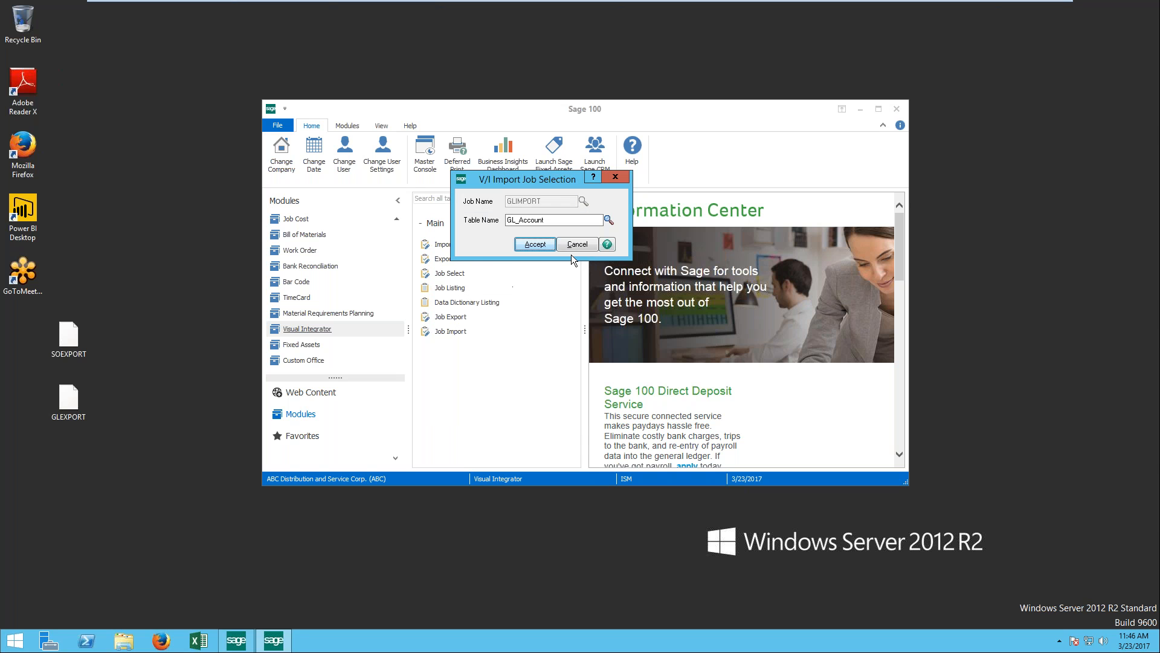
{"action": "left_click", "coordinate": [542, 246]}
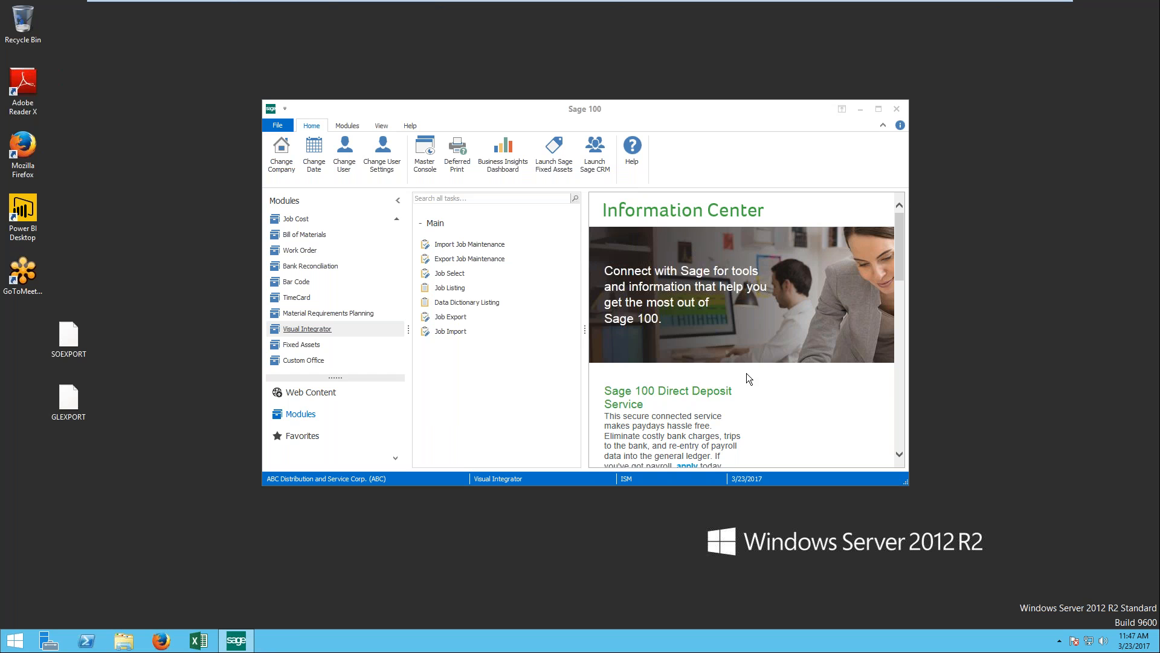
{"action": "left_click", "coordinate": [547, 229]}
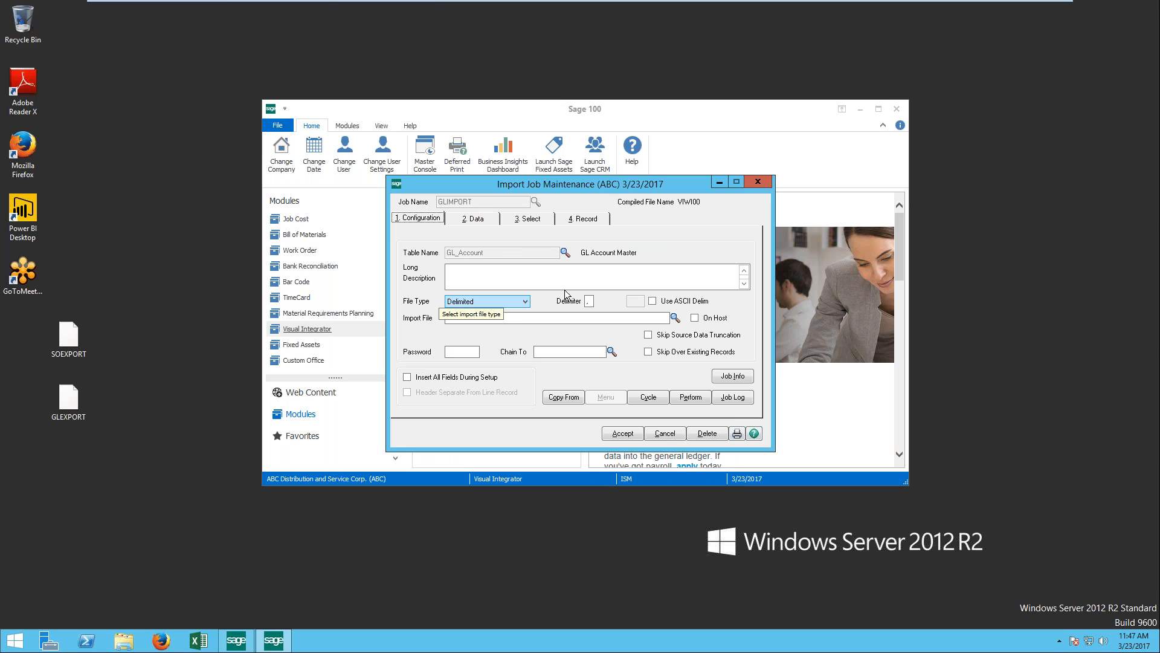
- Try the ODBC Data Source file type for the import job, view its data sources, and return the type to Delimited
{"action": "left_click", "coordinate": [525, 302]}
{"action": "left_click", "coordinate": [526, 304]}
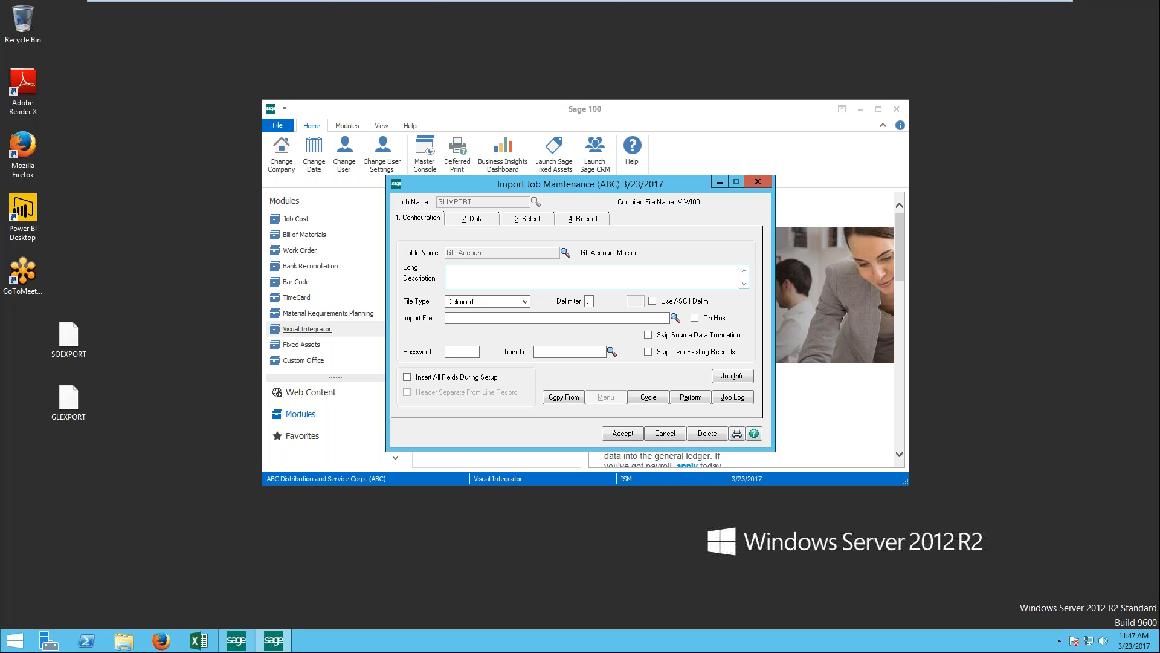
{"action": "left_click", "coordinate": [83, 402]}
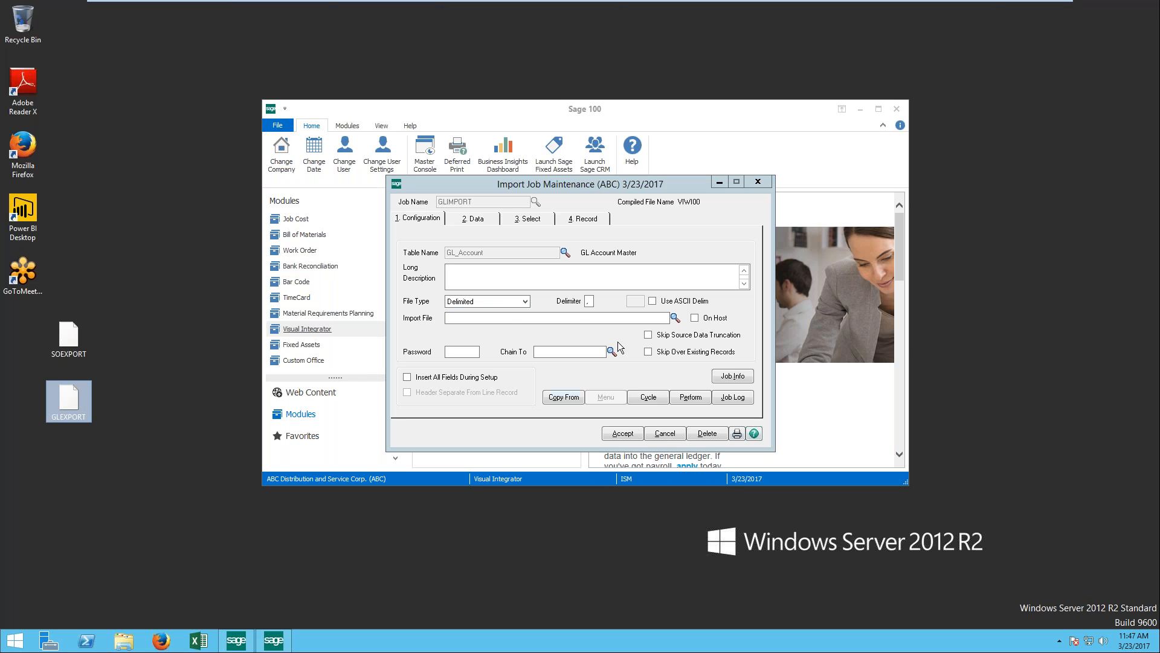
{"action": "left_click", "coordinate": [525, 301]}
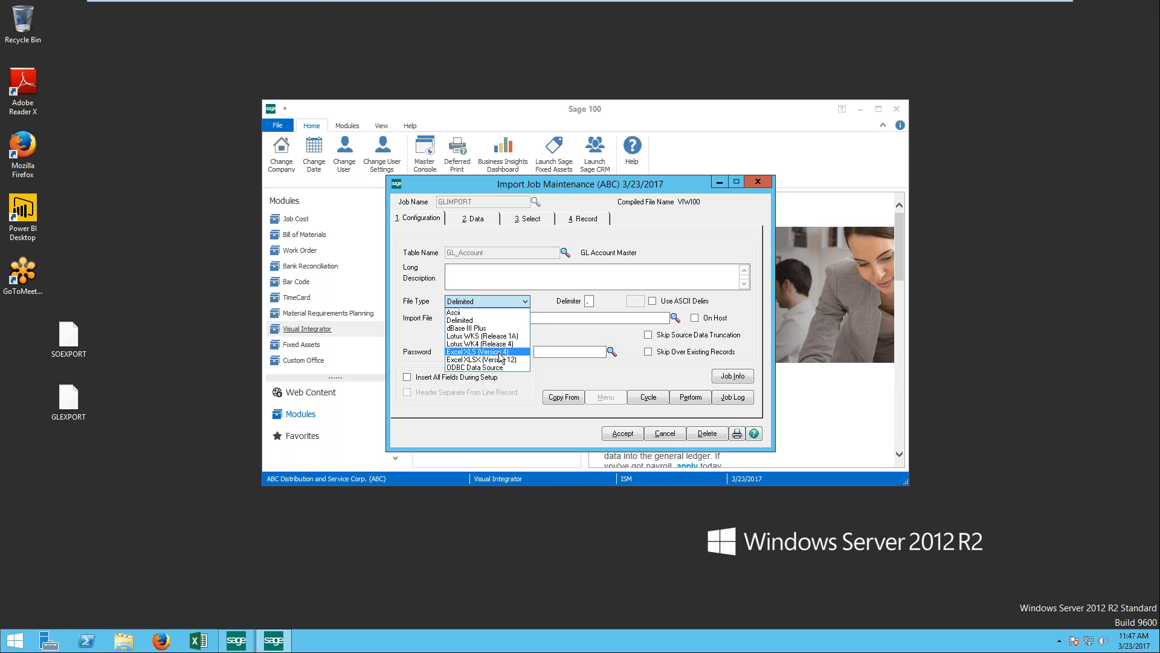
{"action": "left_click", "coordinate": [495, 367]}
{"action": "left_click", "coordinate": [523, 336]}
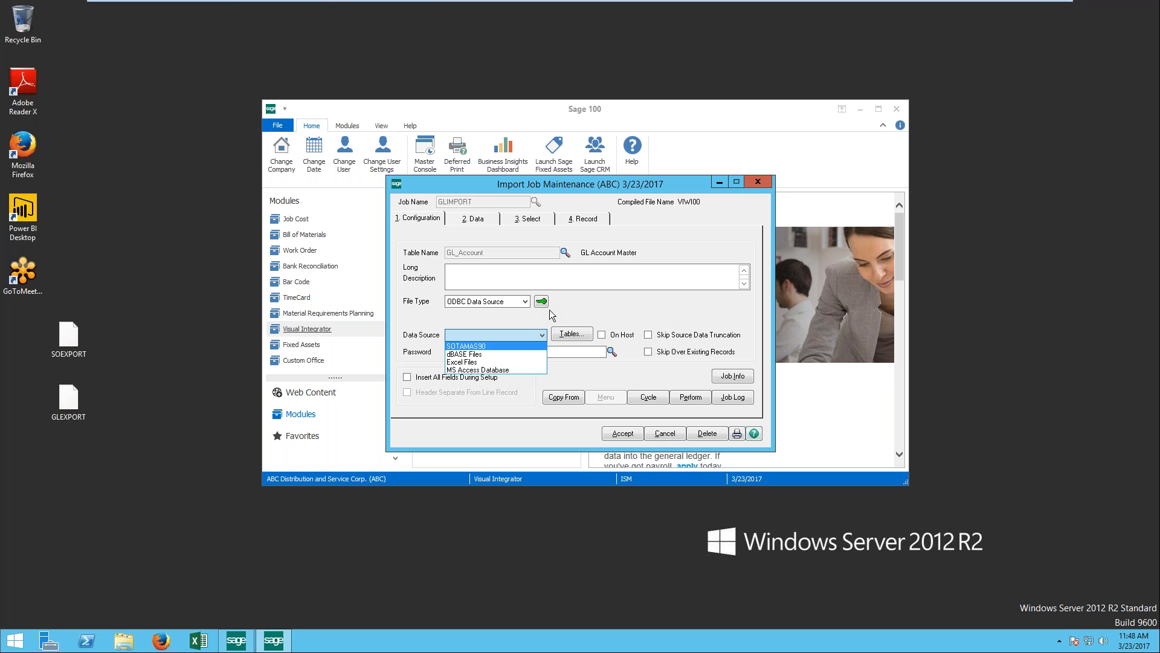
{"action": "left_click", "coordinate": [524, 302]}
{"action": "left_click", "coordinate": [526, 300]}
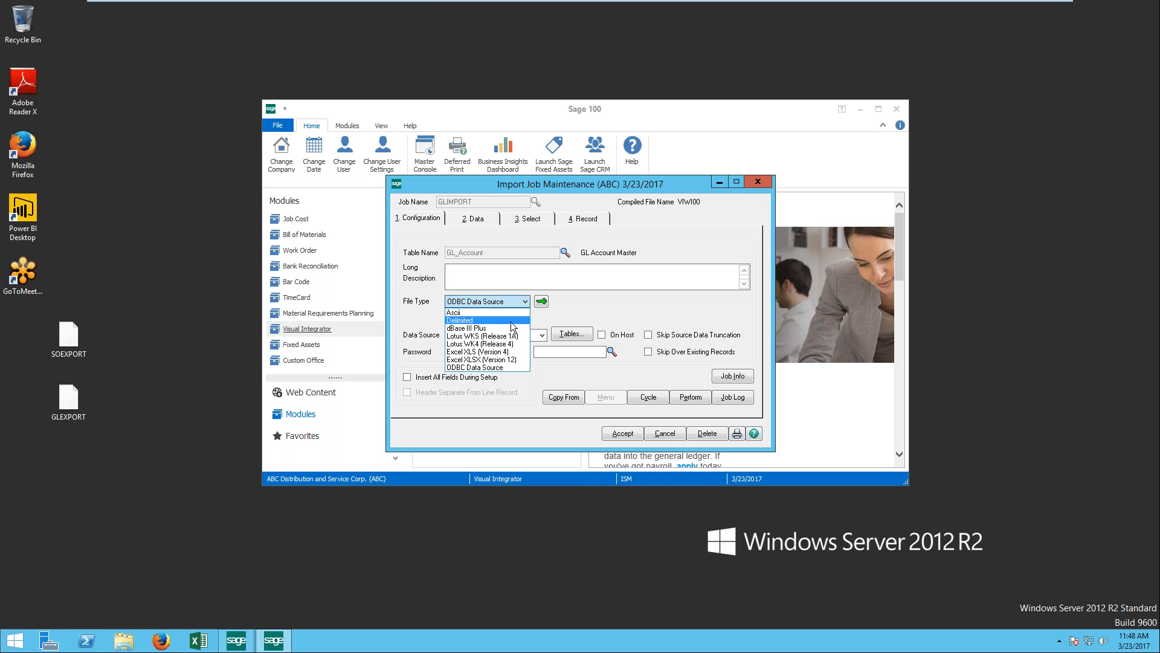
{"action": "left_click", "coordinate": [469, 319]}
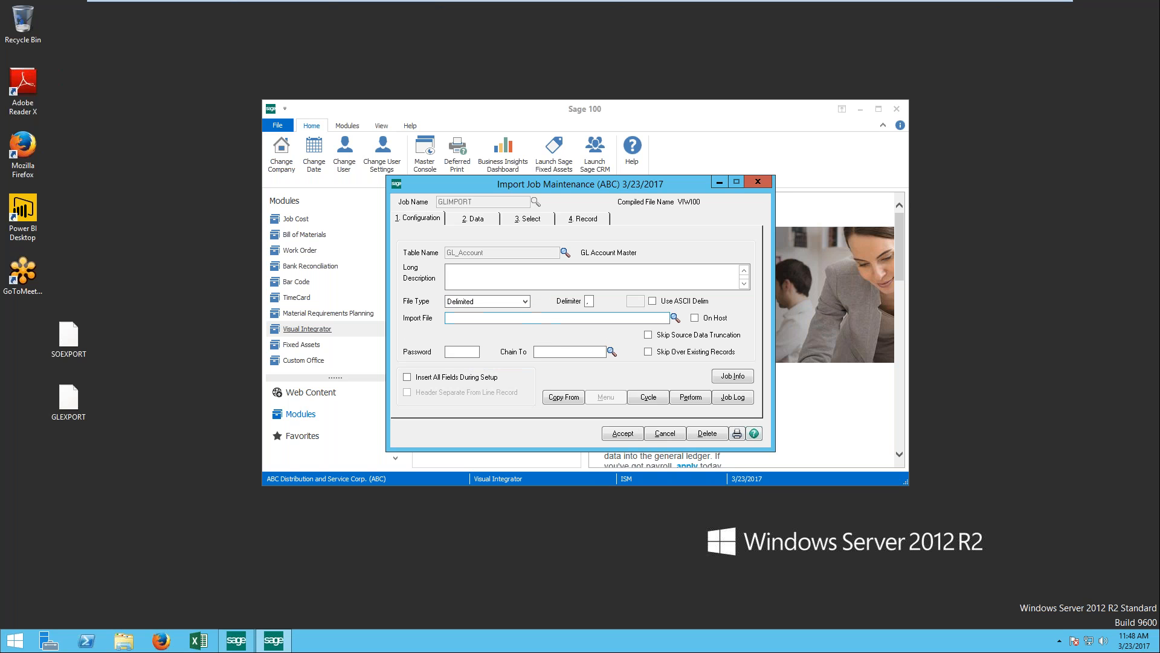
- Try the Excel XLS (Version 4) file type for the import job and set it back to Delimited
{"action": "left_click", "coordinate": [525, 301]}
{"action": "left_click", "coordinate": [497, 343]}
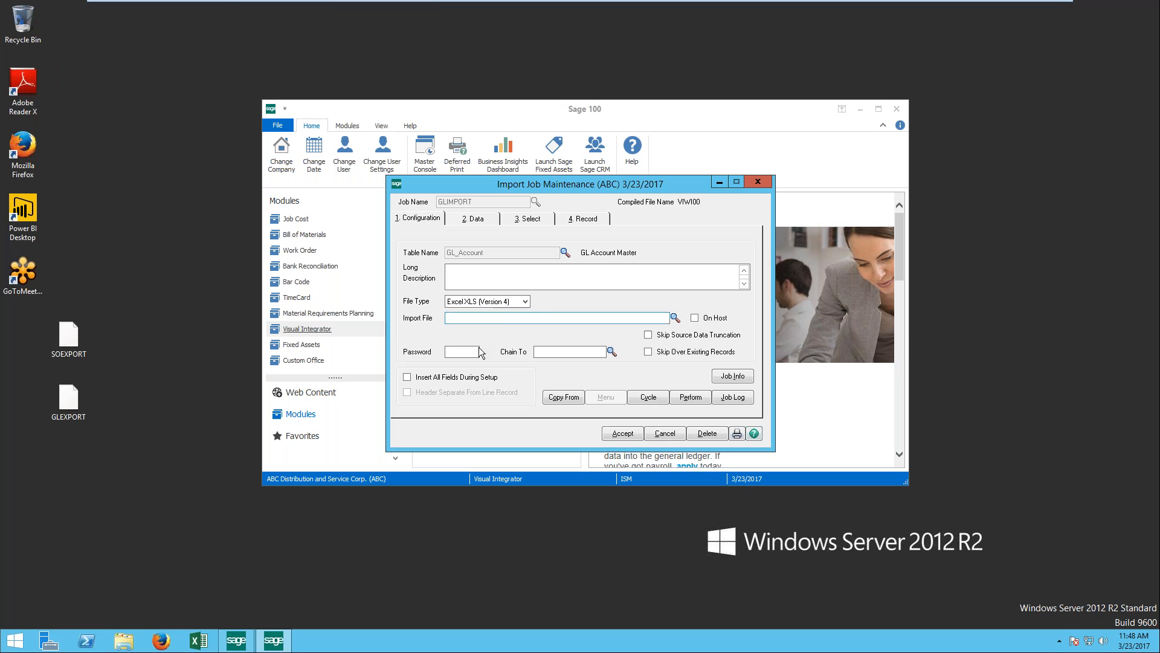
{"action": "left_click", "coordinate": [525, 301]}
{"action": "left_click", "coordinate": [527, 315]}
{"action": "left_click", "coordinate": [529, 317]}
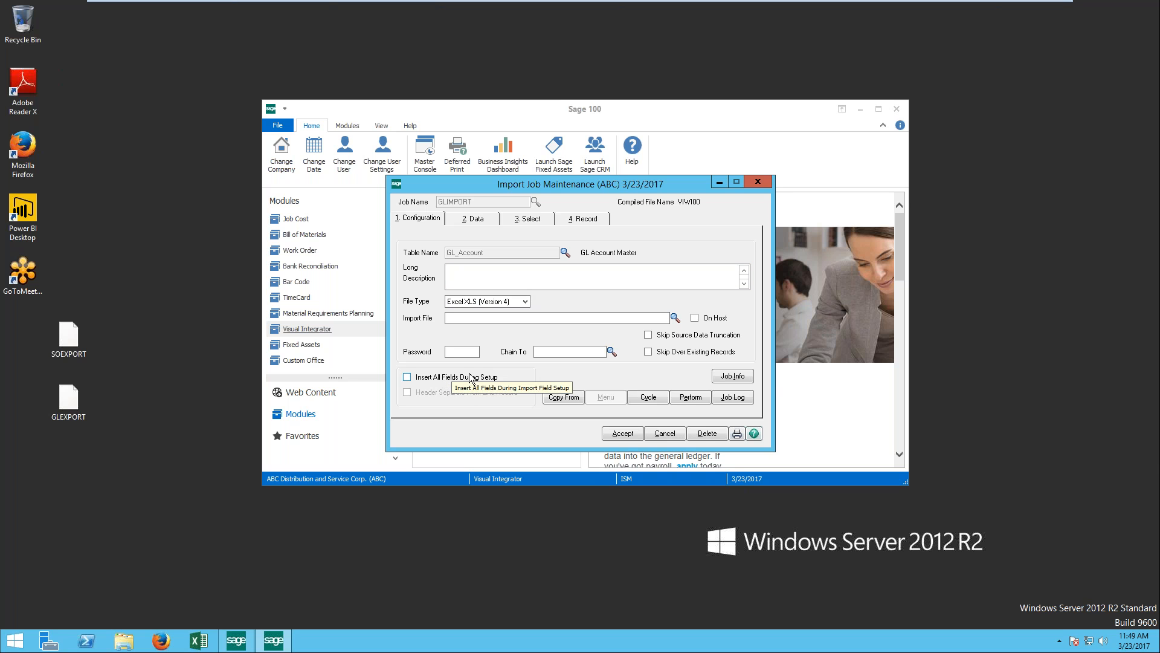
{"action": "left_click", "coordinate": [525, 302]}
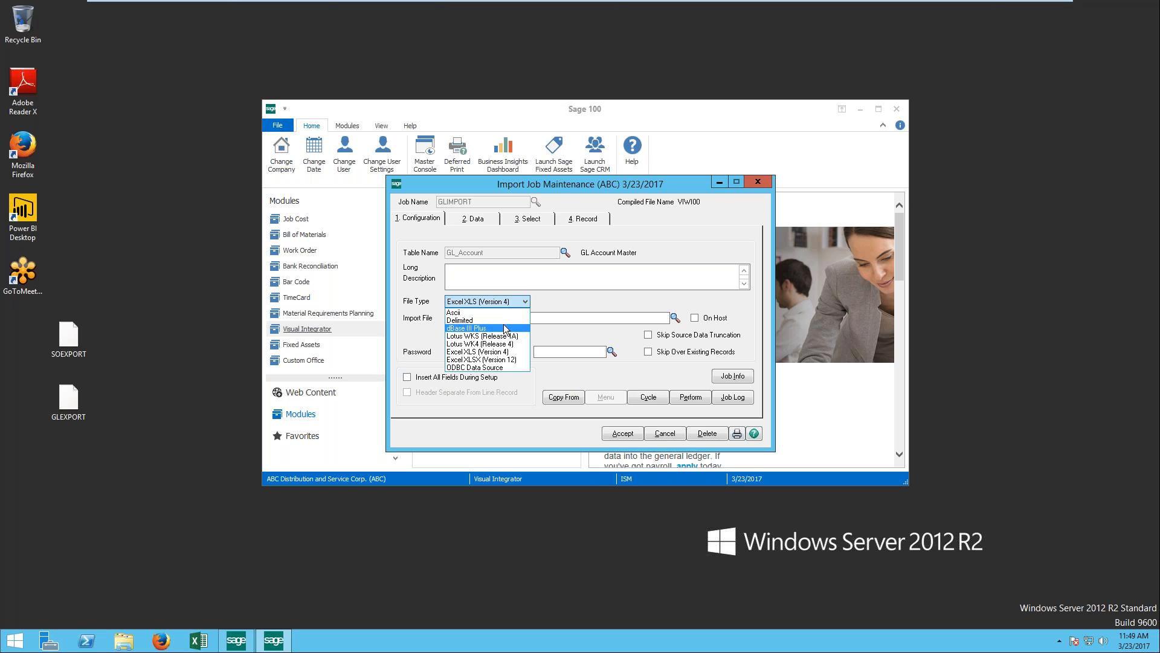
{"action": "left_click", "coordinate": [481, 321]}
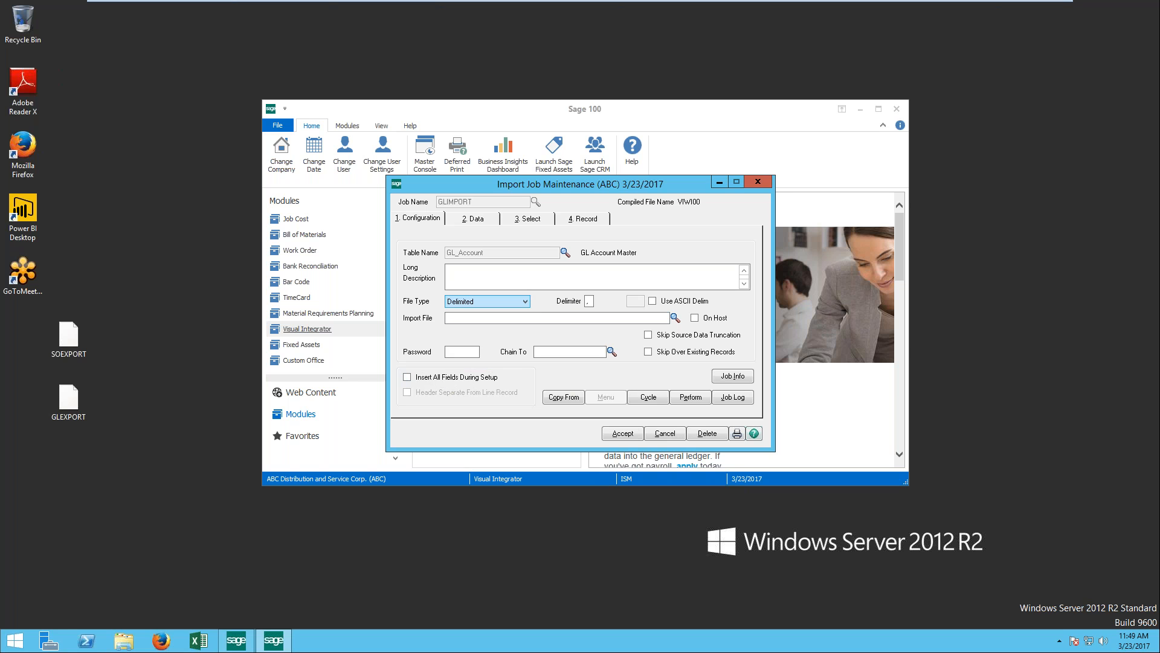
- Examine the import job's preassigned Account, Status and ClearBalance fields and the Insert All Fields During Setup option
{"action": "left_click", "coordinate": [465, 218]}
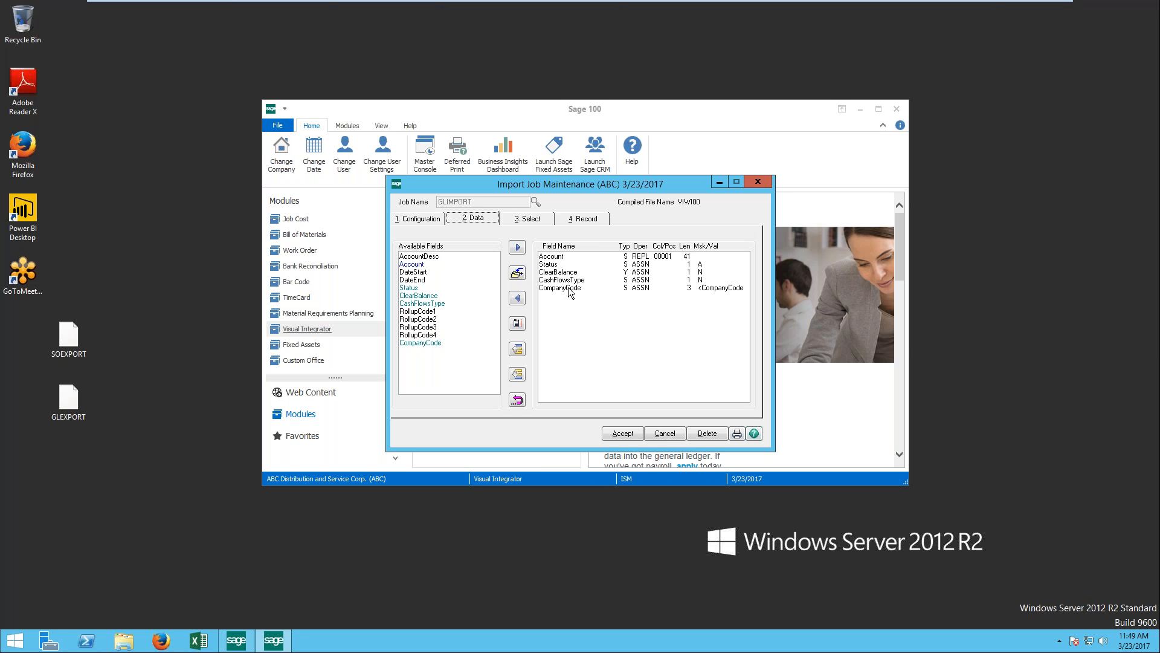
{"action": "left_click", "coordinate": [649, 259]}
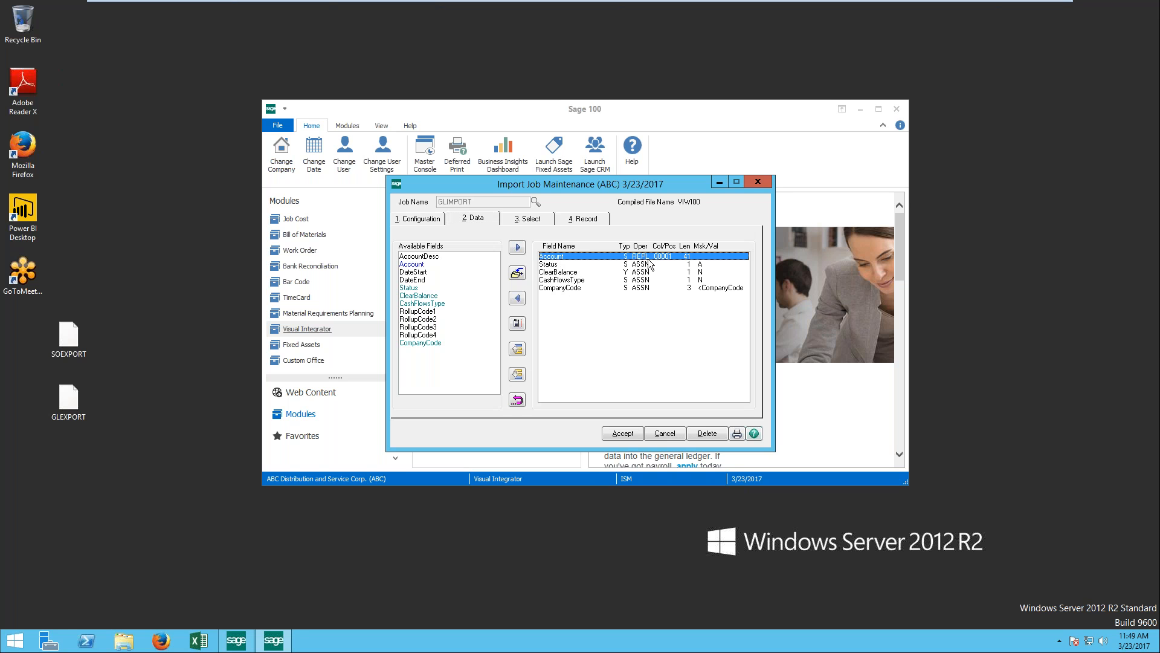
{"action": "left_click", "coordinate": [568, 271]}
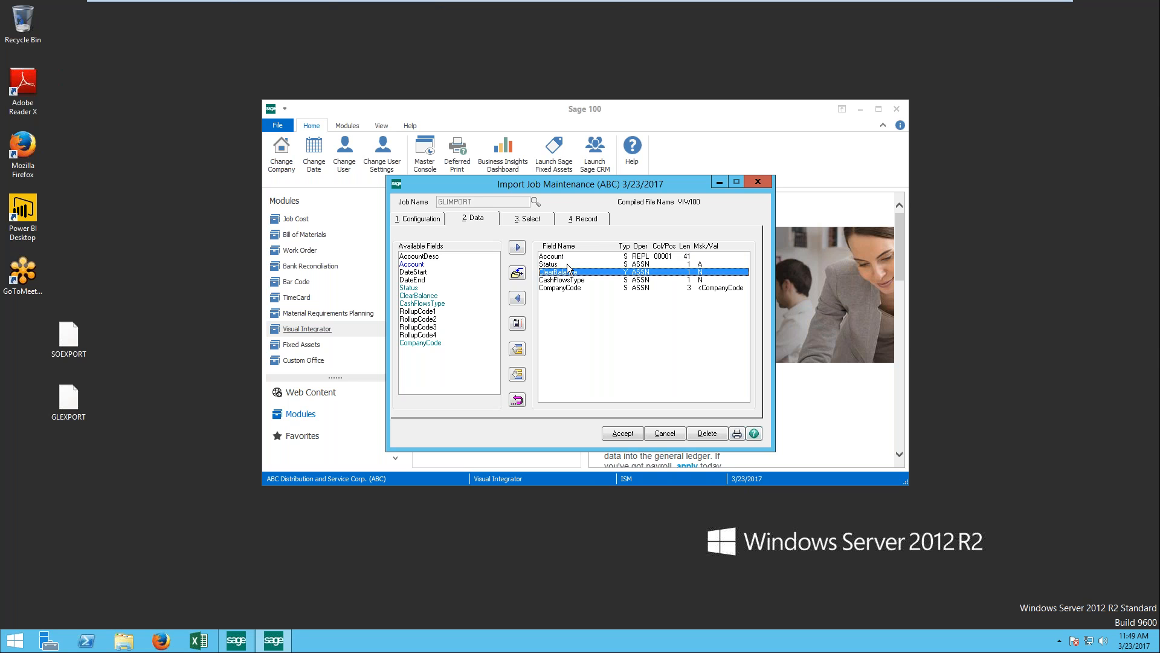
{"action": "left_click", "coordinate": [568, 264]}
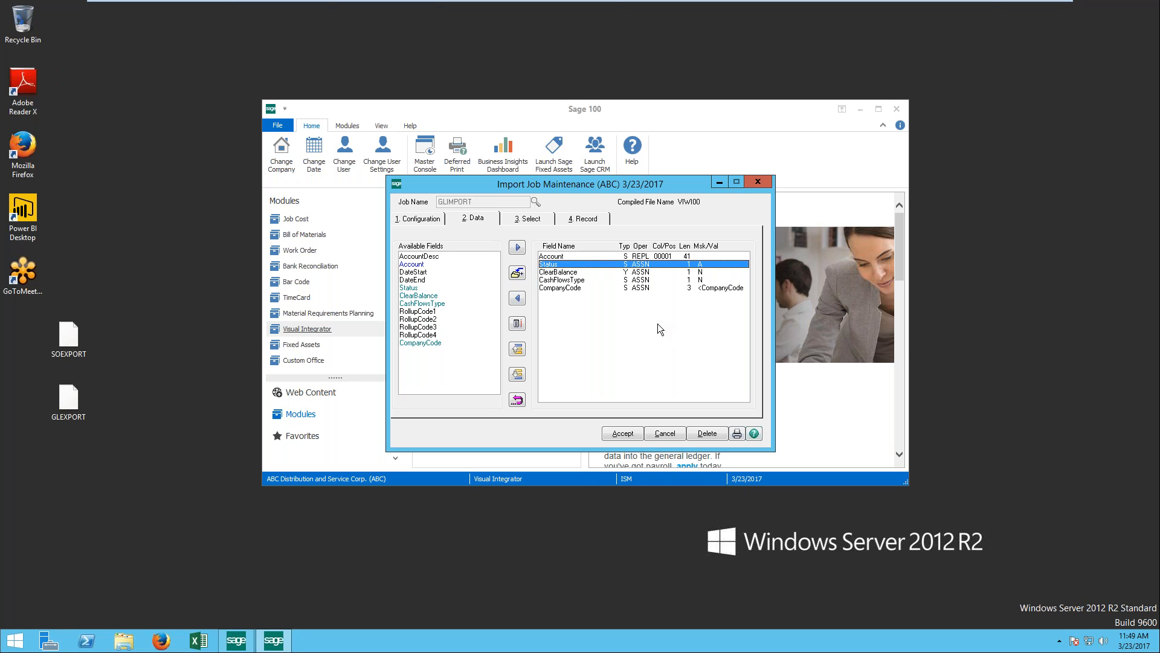
{"action": "left_click", "coordinate": [431, 218]}
{"action": "left_click", "coordinate": [407, 377]}
{"action": "left_click", "coordinate": [480, 221]}
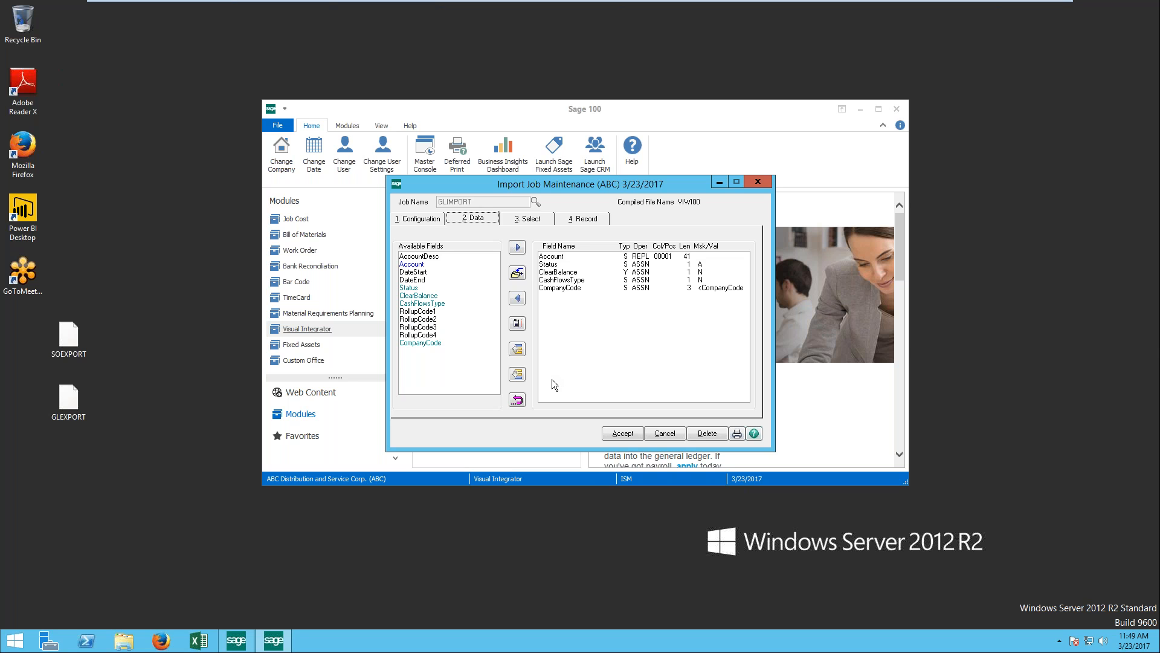
- Set the job's import file to GLEXPORT on the Desktop
{"action": "left_click", "coordinate": [422, 219]}
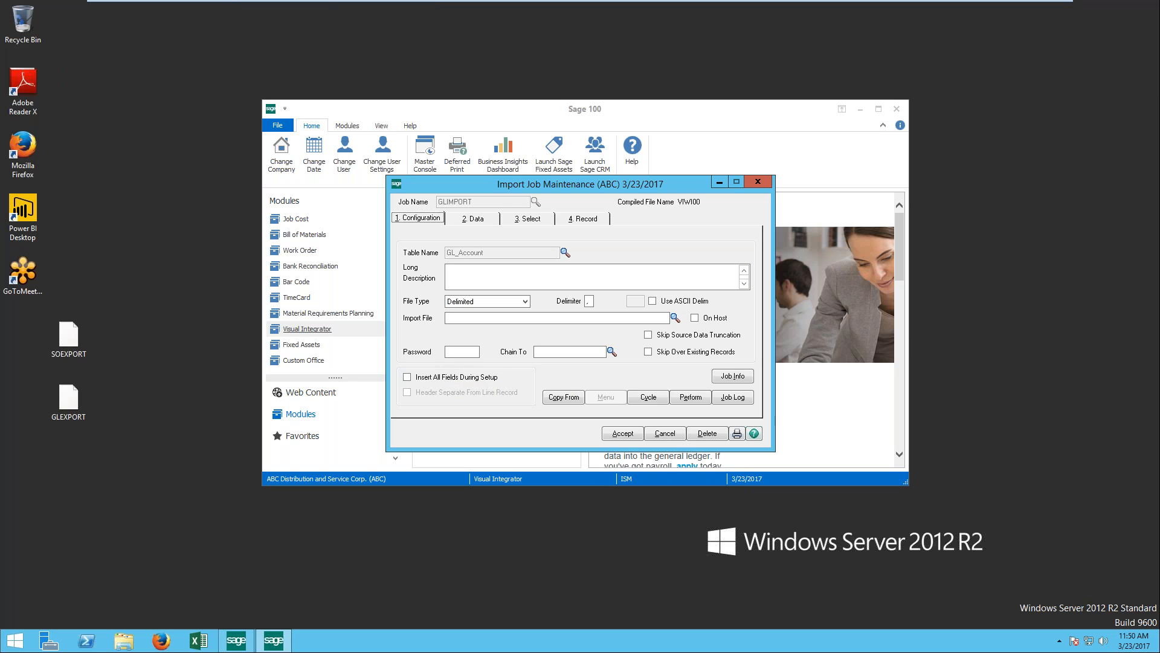
{"action": "left_click", "coordinate": [675, 318]}
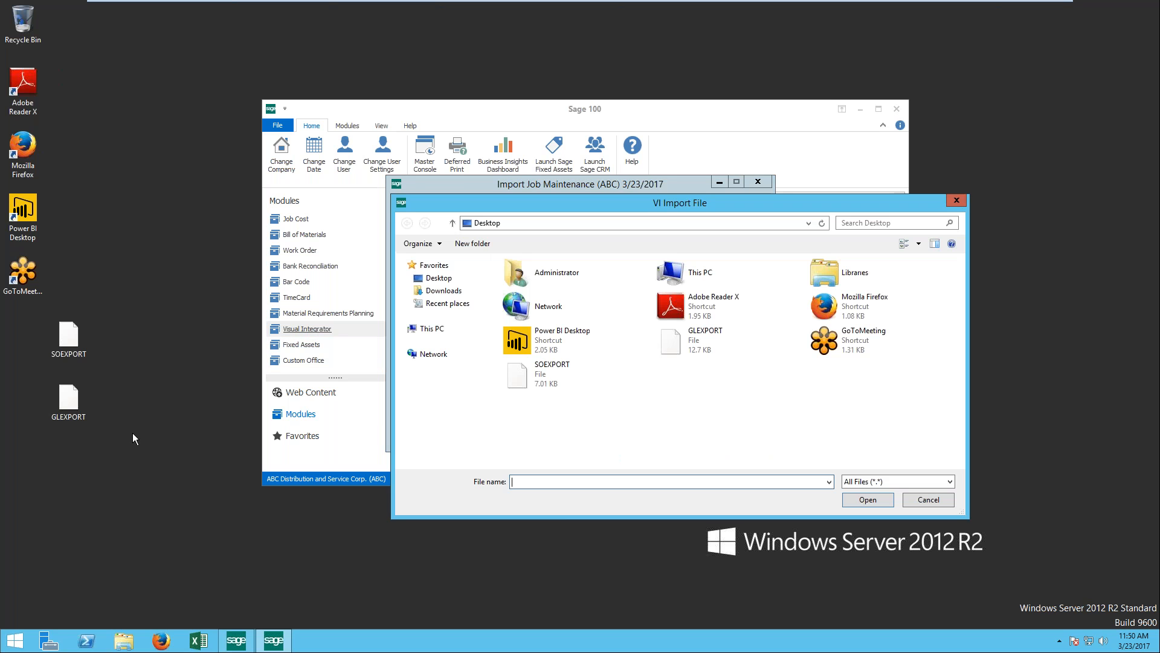
{"action": "double_click", "coordinate": [672, 346]}
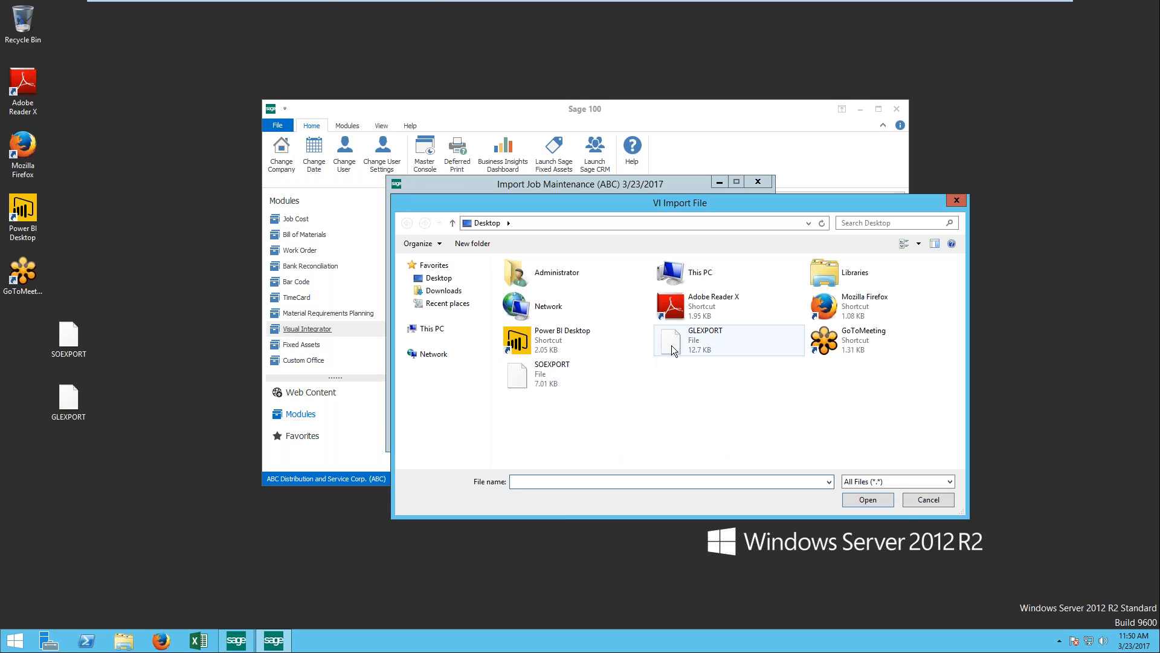
- Show the import job's data fields, open the GLEXPORT desktop file in Notepad, and arrange it beneath the job window for comparison
{"action": "left_click", "coordinate": [475, 219]}
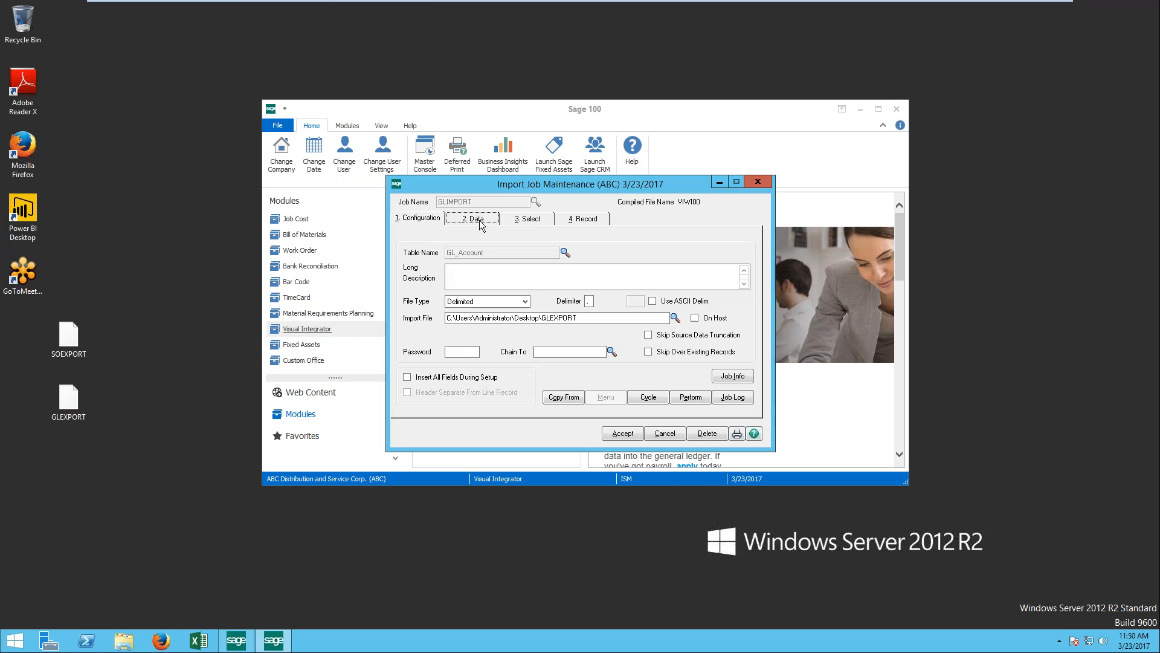
{"action": "left_click_drag", "start_coordinate": [649, 181], "coordinate": [562, 49]}
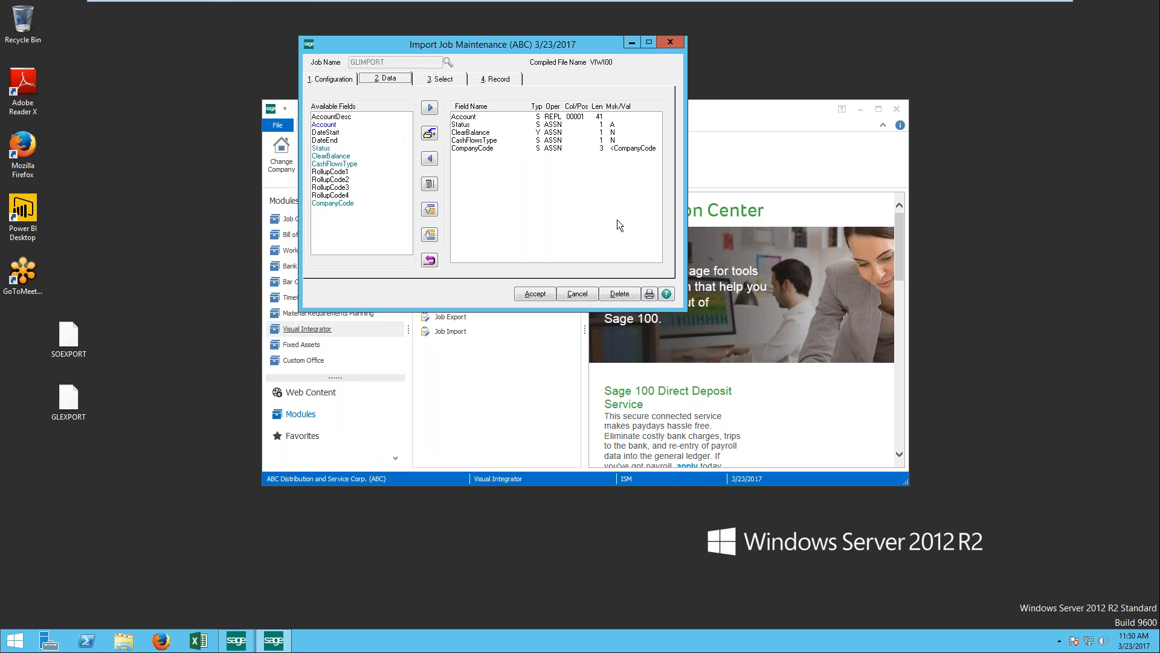
{"action": "left_click", "coordinate": [78, 403]}
{"action": "right_click", "coordinate": [78, 402]}
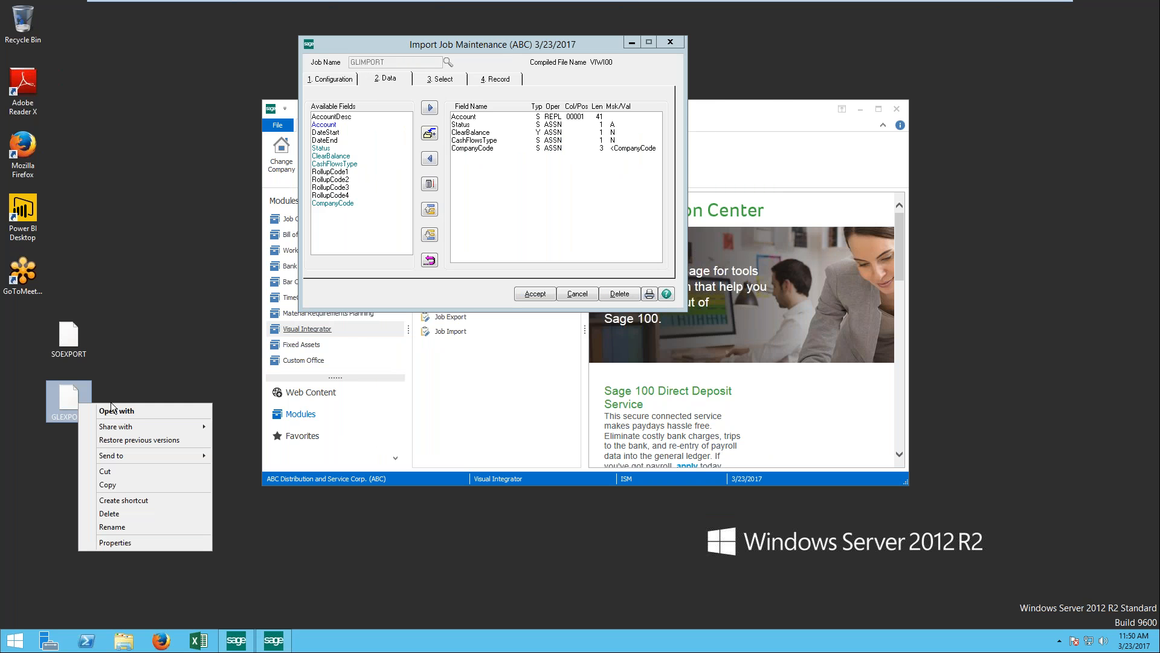
{"action": "left_click", "coordinate": [151, 412]}
{"action": "left_click", "coordinate": [618, 376]}
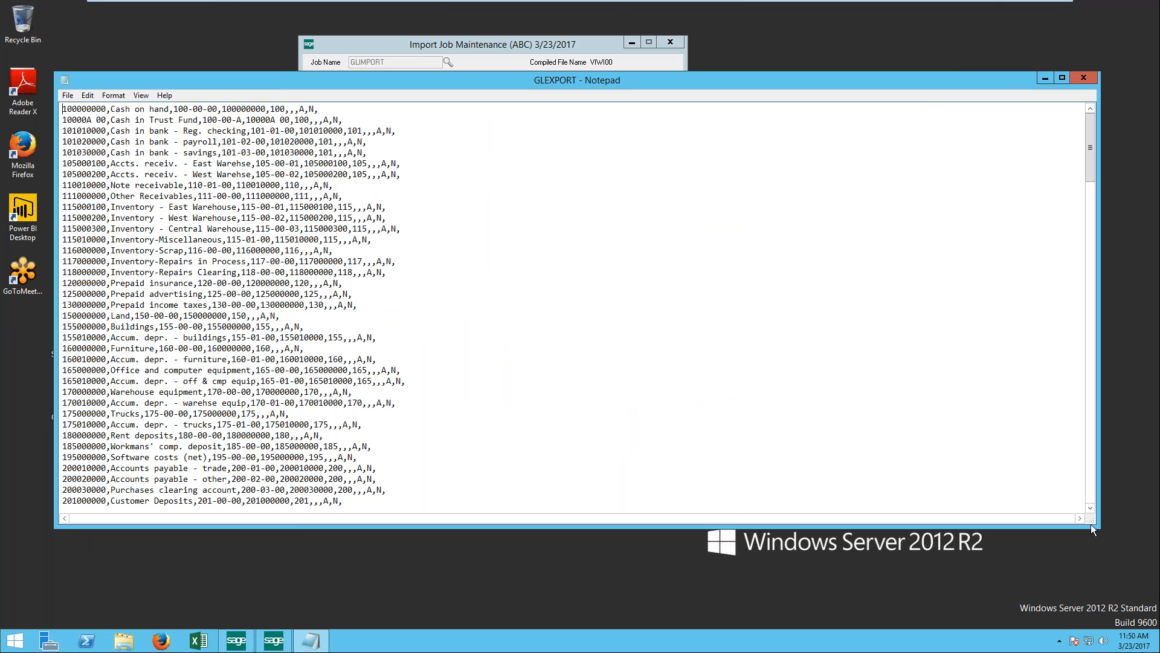
{"action": "left_click_drag", "start_coordinate": [1100, 518], "coordinate": [909, 517]}
{"action": "left_click_drag", "start_coordinate": [528, 528], "coordinate": [603, 283]}
{"action": "left_click_drag", "start_coordinate": [578, 78], "coordinate": [730, 332]}
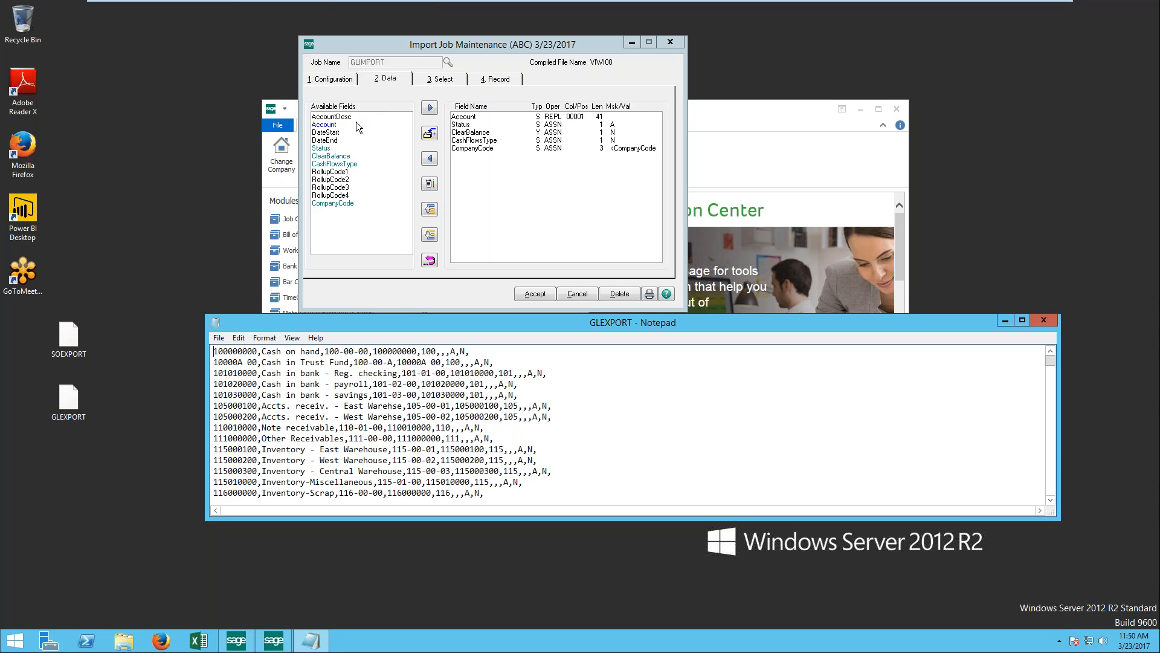
- Compare the first account record in GLEXPORT with the import job's configuration and the Account field's column mapping
{"action": "left_click_drag", "start_coordinate": [236, 351], "coordinate": [252, 351]}
{"action": "left_click", "coordinate": [348, 79]}
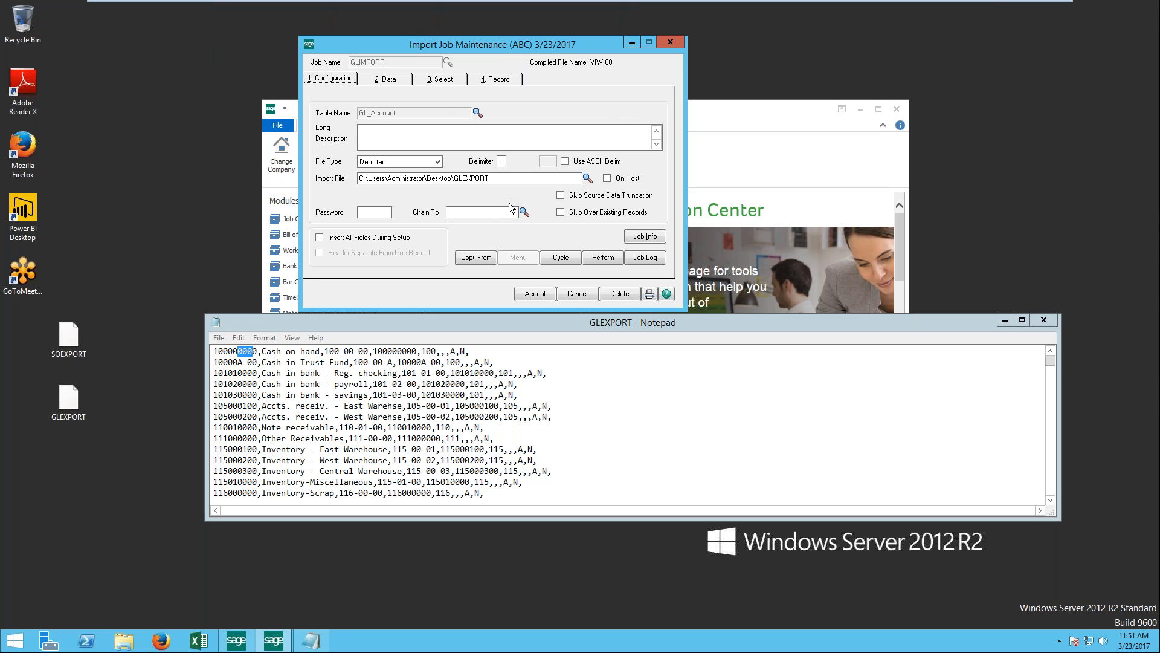
{"action": "left_click", "coordinate": [392, 79]}
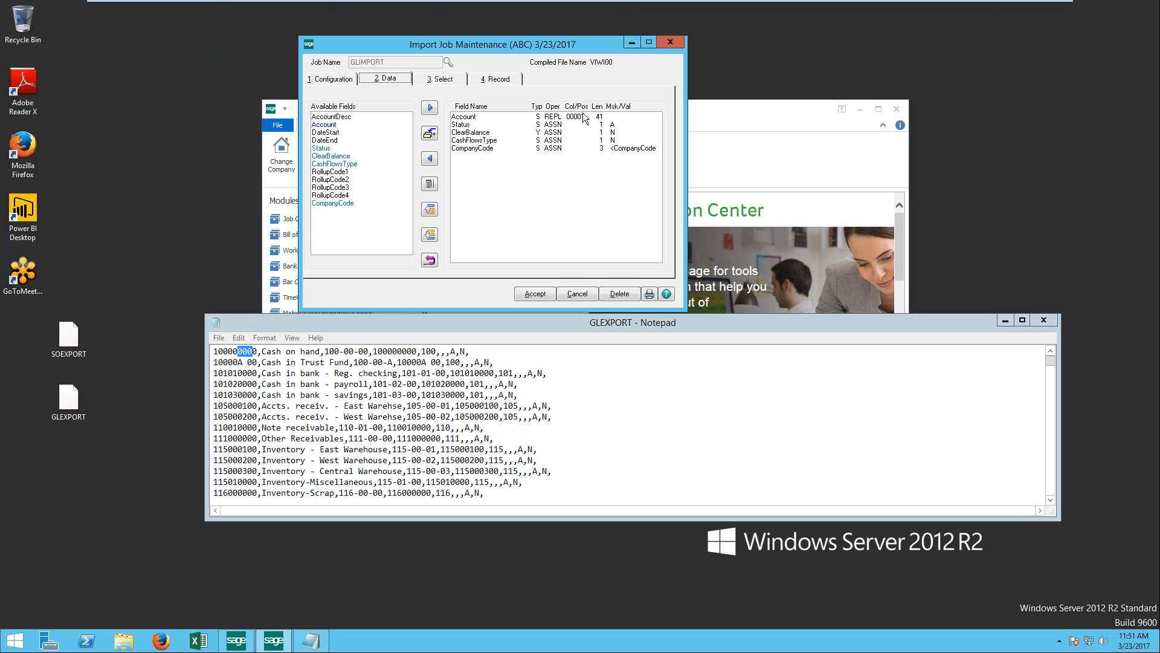
{"action": "left_click", "coordinate": [525, 117]}
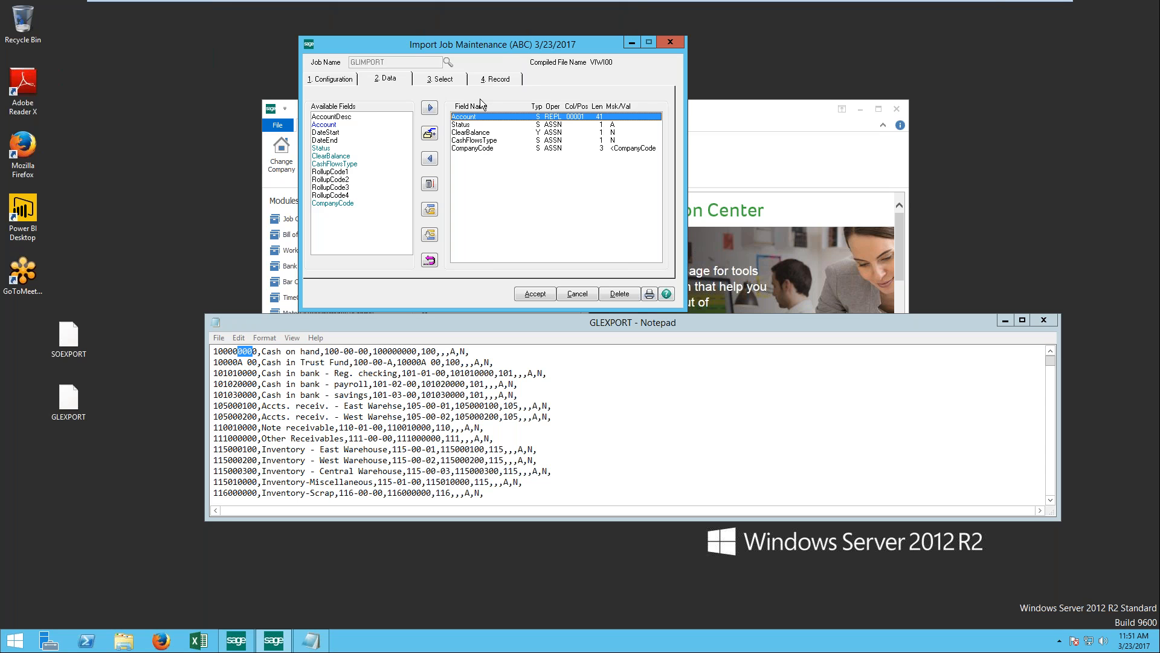
{"action": "left_click", "coordinate": [338, 79]}
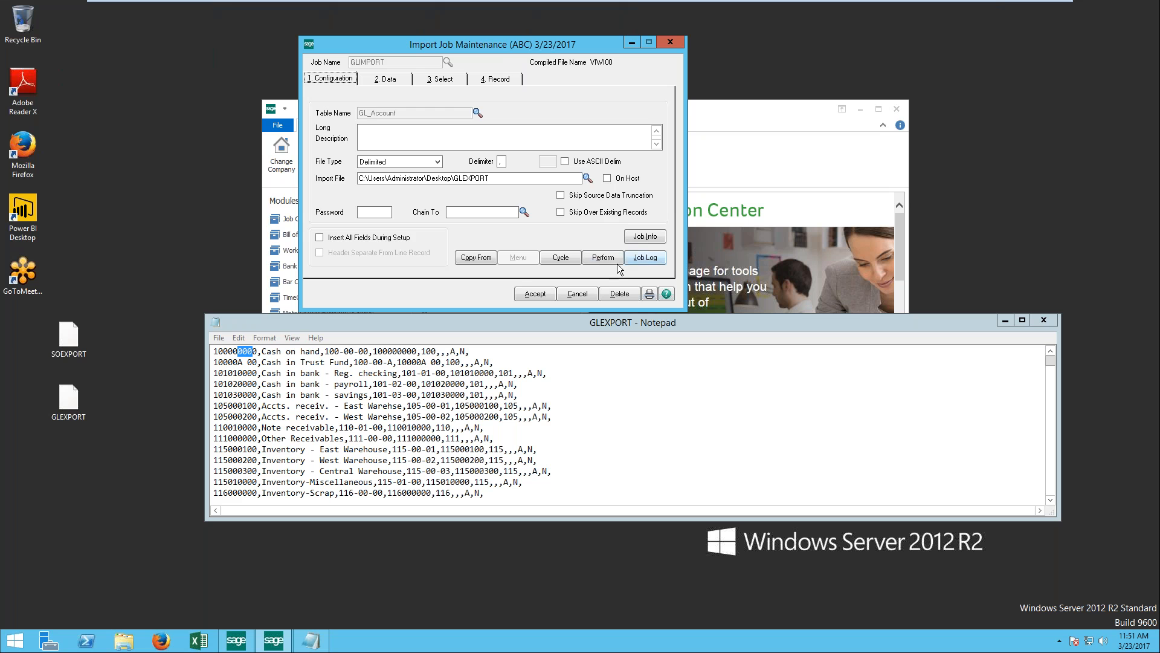
{"action": "left_click", "coordinate": [399, 79]}
{"action": "left_click", "coordinate": [469, 117]}
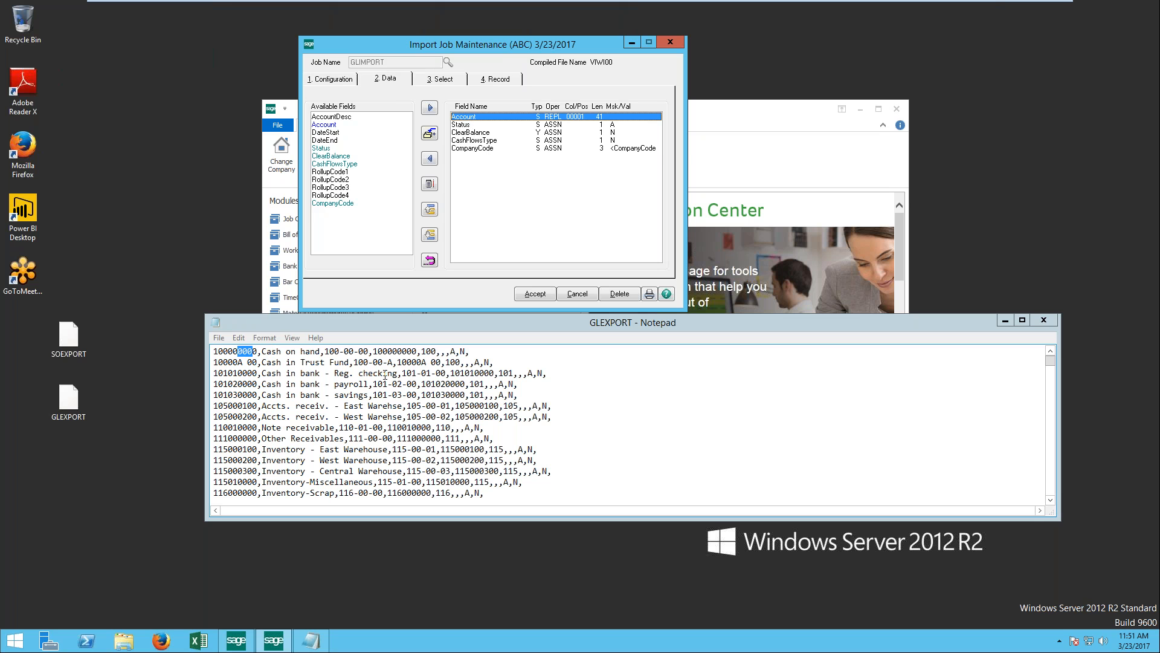
- Delete every record in the GLEXPORT text except the Cash on hand and Cash in Trust Fund lines
{"action": "left_click_drag", "start_coordinate": [217, 373], "coordinate": [574, 505]}
{"action": "key", "text": "Delete"}
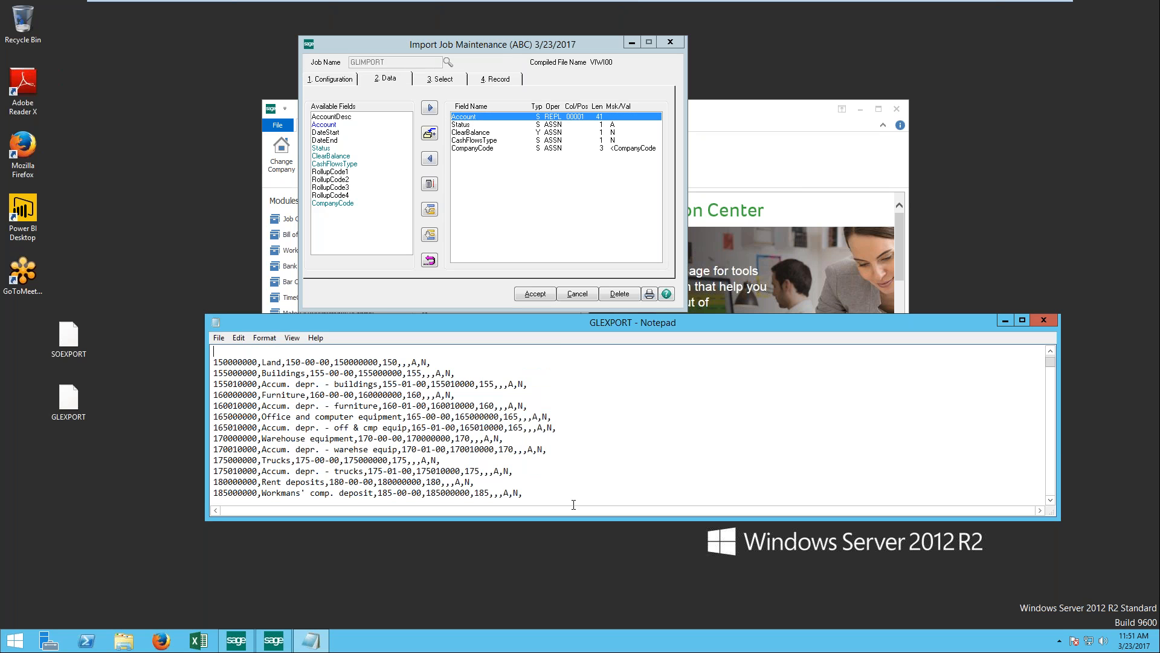
{"action": "scroll", "coordinate": [371, 463], "scroll_direction": "down", "scroll_amount": 6}
{"action": "scroll", "coordinate": [370, 462], "scroll_direction": "up", "scroll_amount": 7}
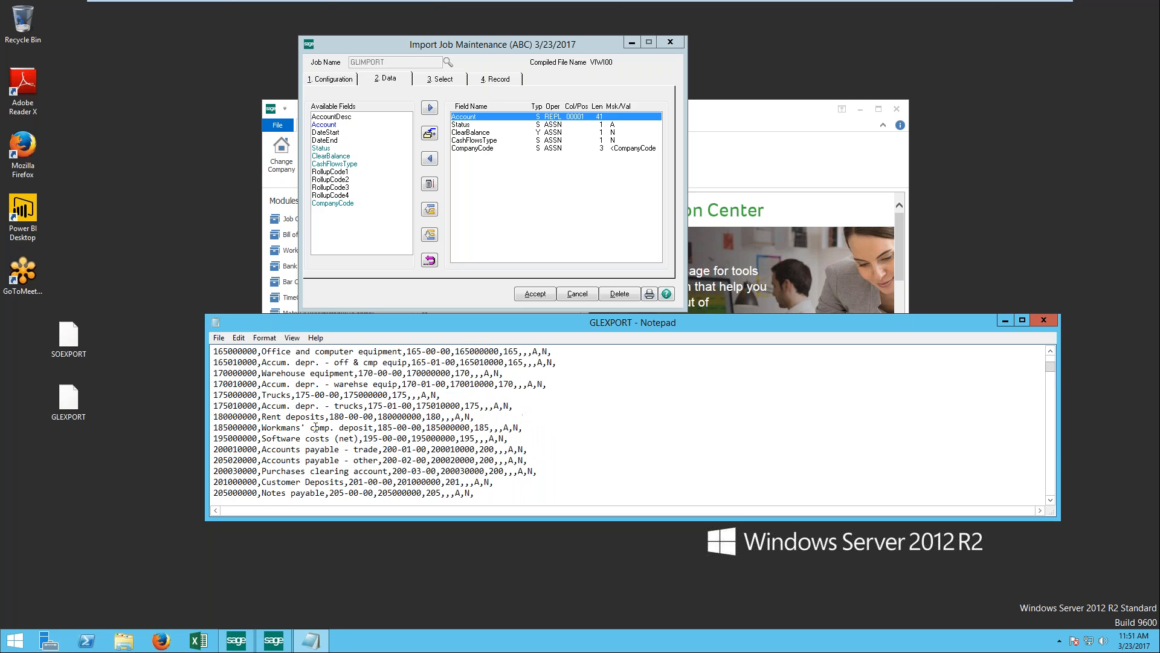
{"action": "left_click_drag", "start_coordinate": [214, 373], "coordinate": [557, 535]}
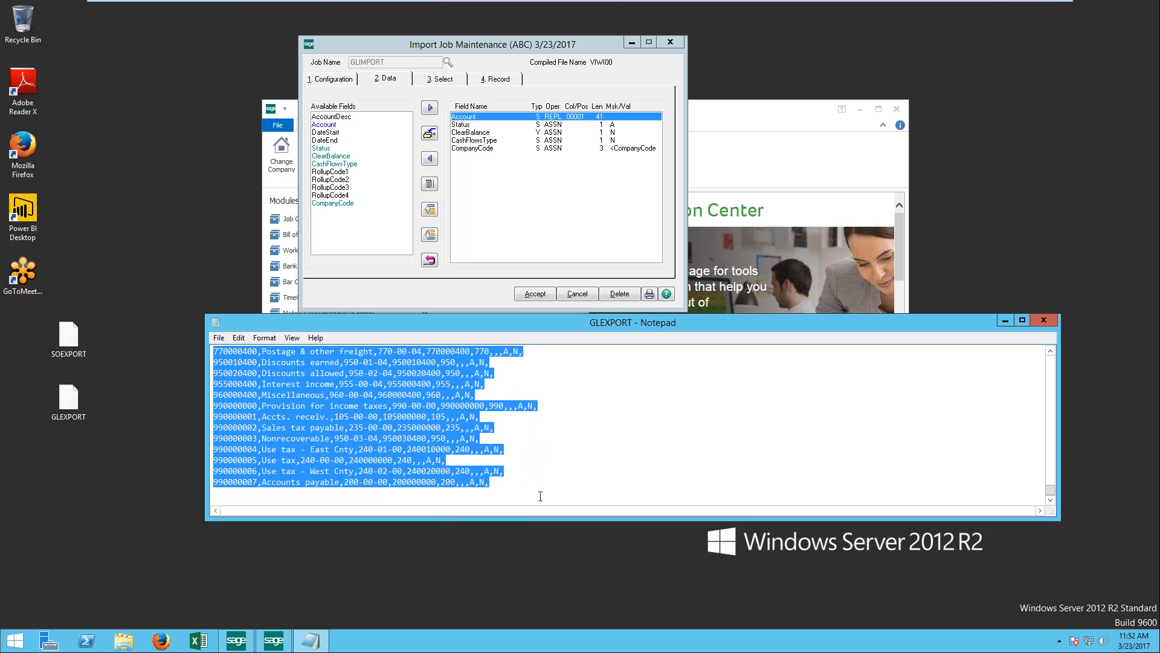
{"action": "key", "text": "Delete"}
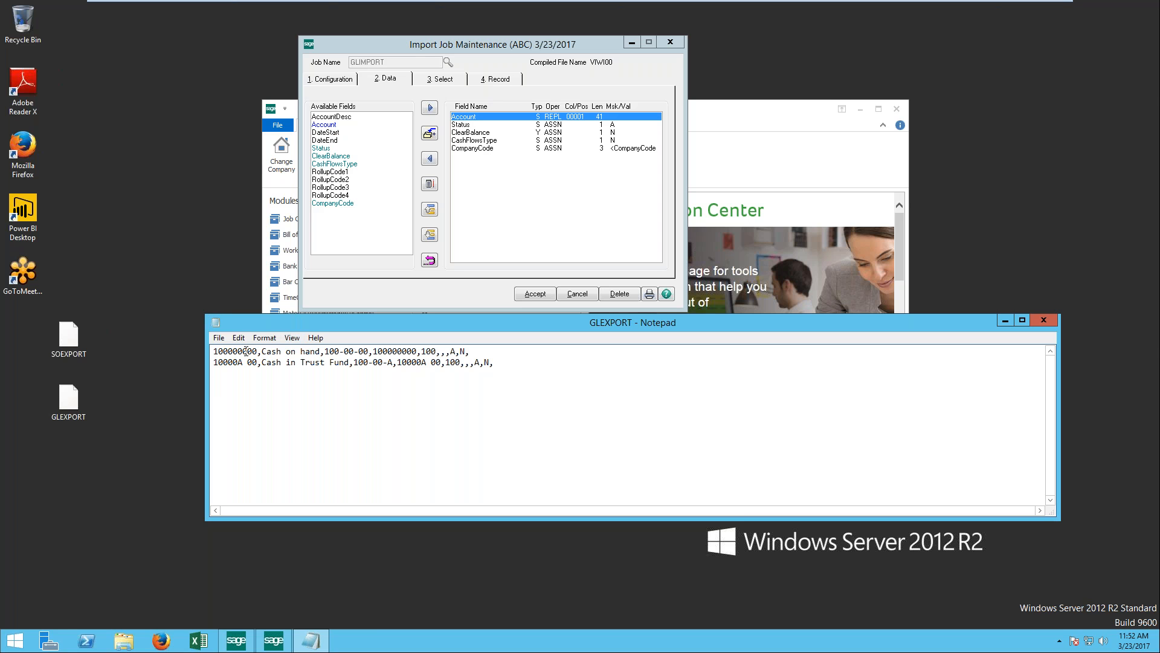
- Locate the formatted account number in the first GLEXPORT record and set the Account field's Col/Pos to 3
{"action": "left_click_drag", "start_coordinate": [213, 352], "coordinate": [257, 344]}
{"action": "left_click_drag", "start_coordinate": [255, 352], "coordinate": [213, 353]}
{"action": "left_click_drag", "start_coordinate": [368, 352], "coordinate": [324, 352]}
{"action": "left_click", "coordinate": [564, 119]}
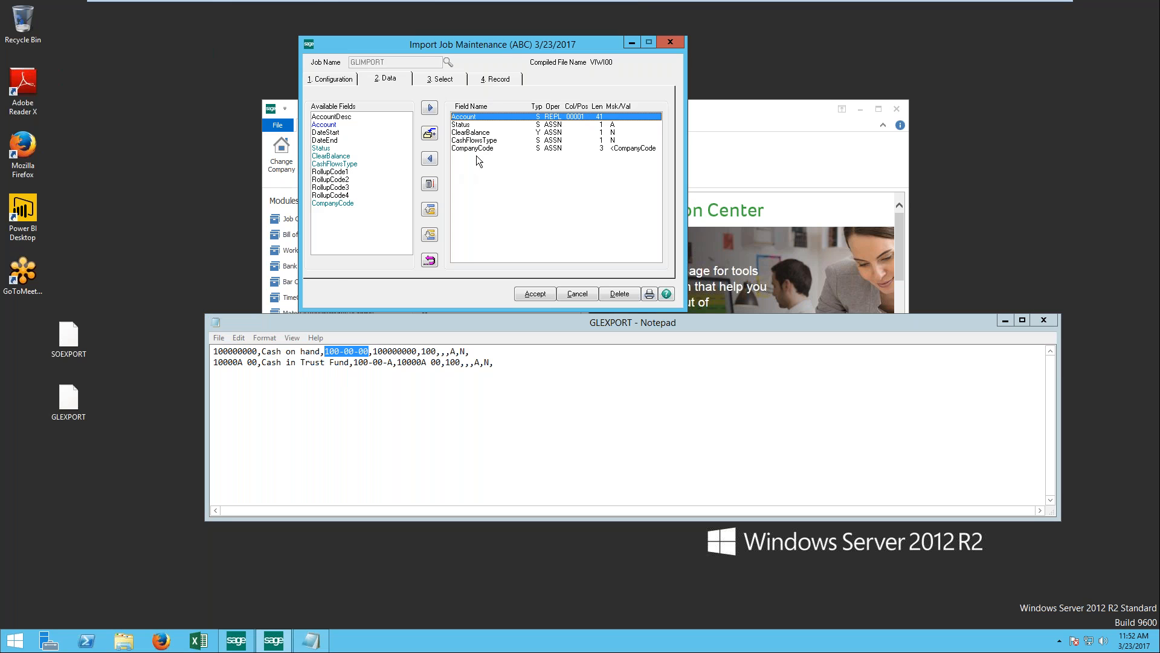
{"action": "double_click", "coordinate": [495, 120]}
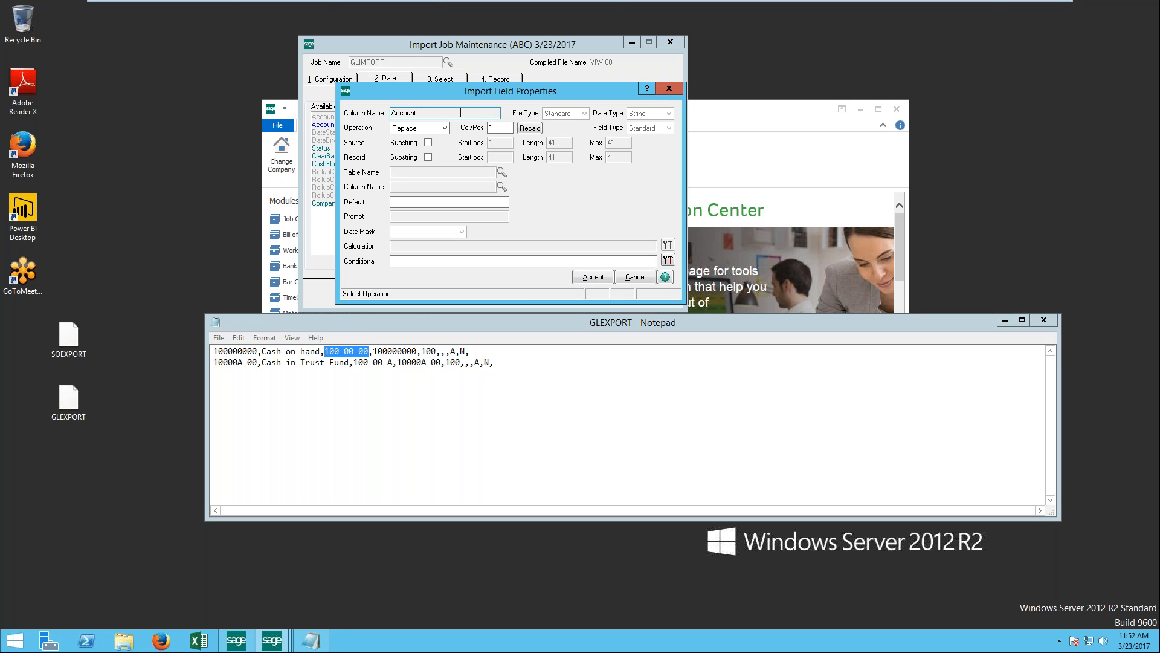
{"action": "left_click", "coordinate": [446, 128]}
{"action": "left_click", "coordinate": [446, 130]}
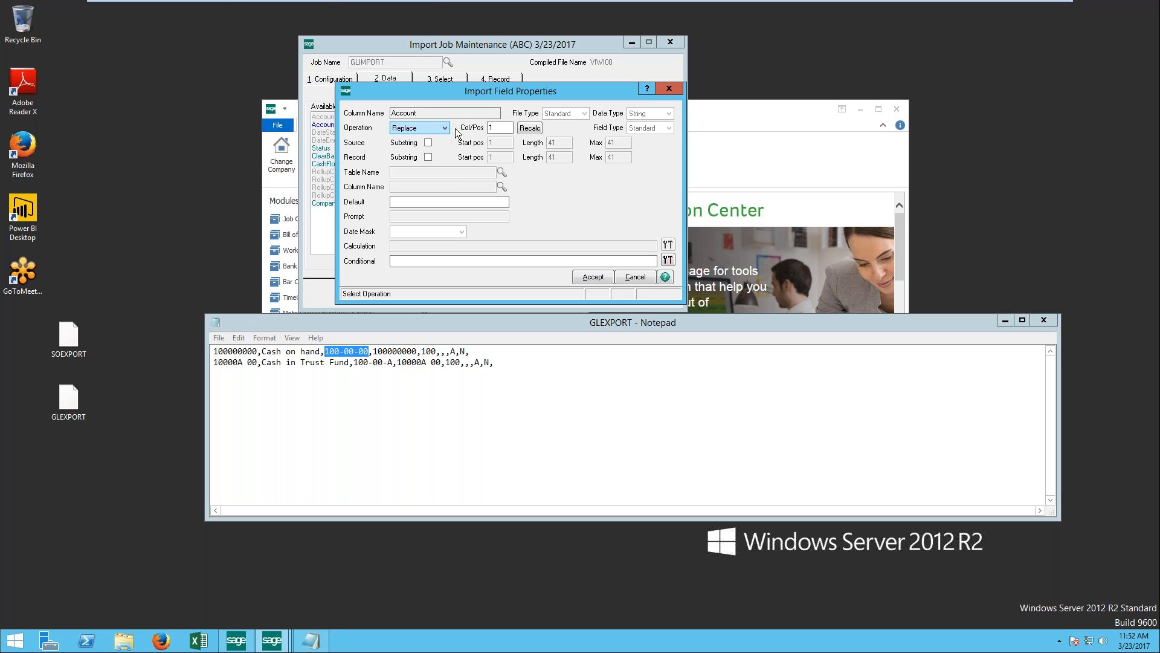
{"action": "key", "text": "Tab"}
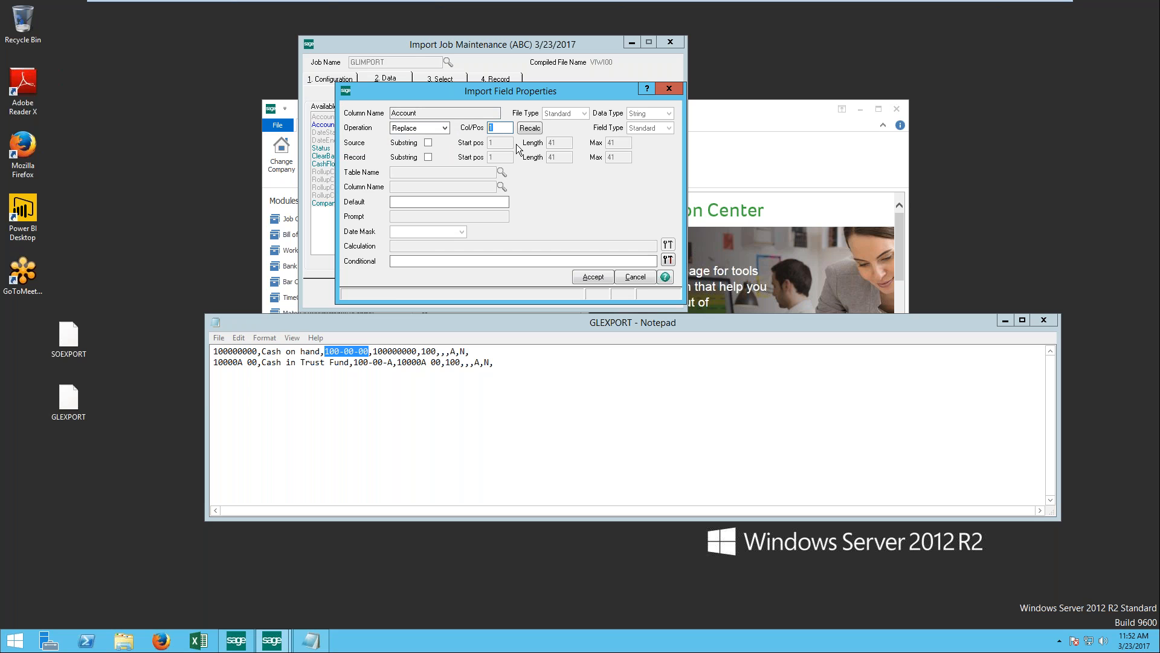
{"action": "type", "text": "3"}
{"action": "left_click", "coordinate": [552, 180]}
- Try the Assign operation for the Account field with a default value of 103-00-02
{"action": "left_click", "coordinate": [446, 129]}
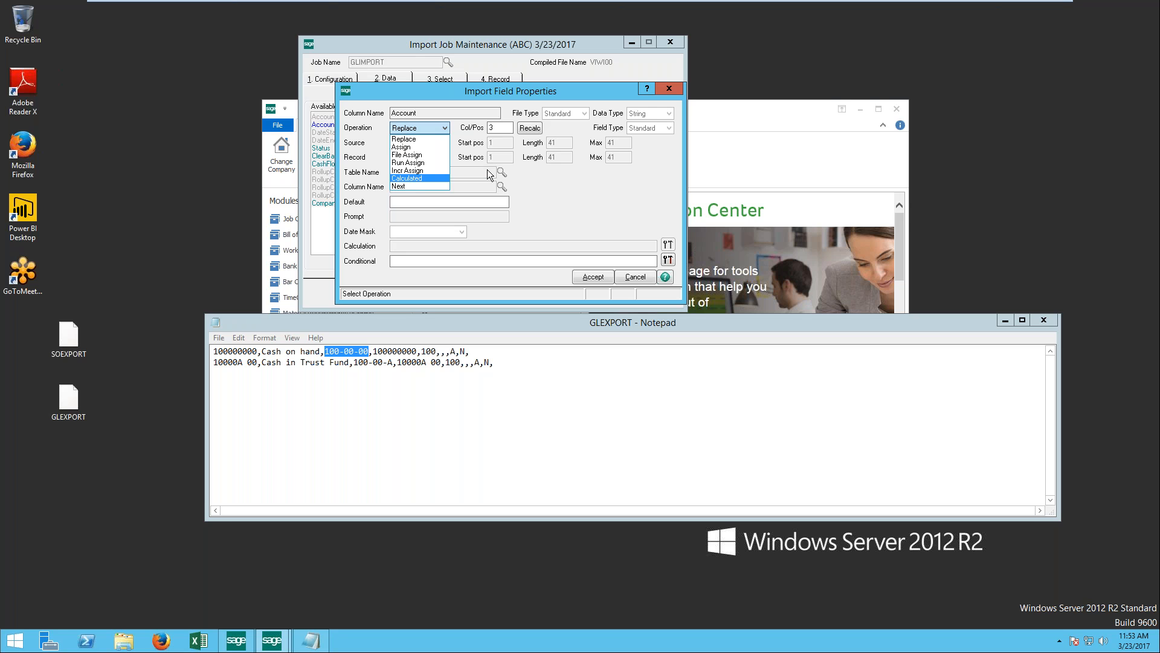
{"action": "key", "text": "Down"}
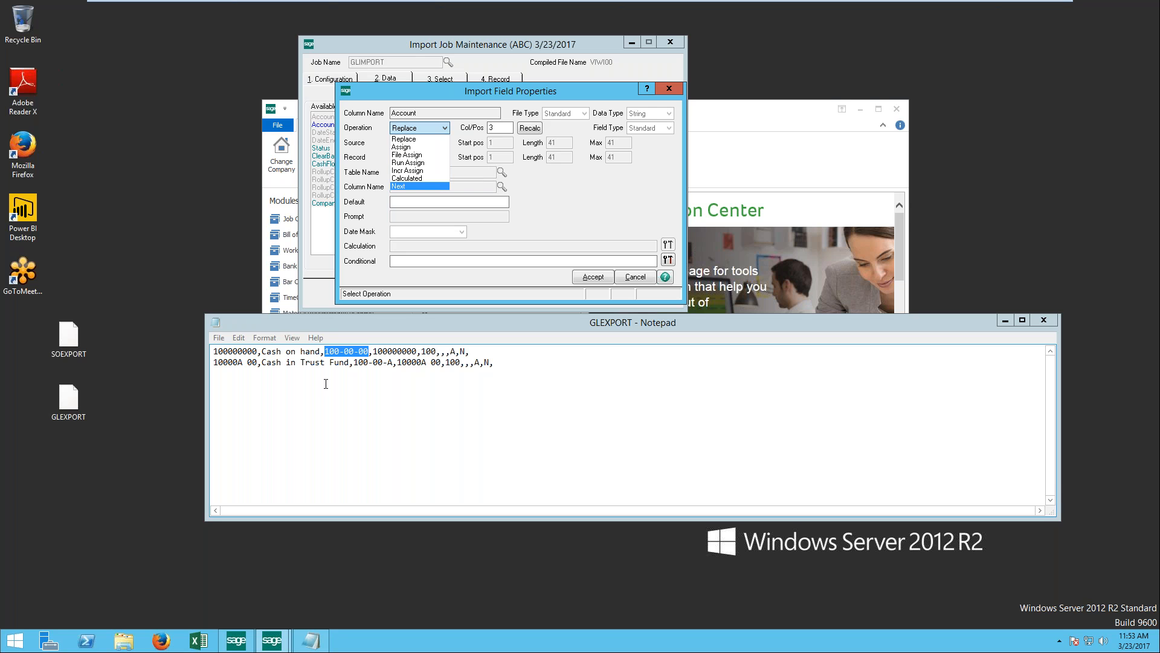
{"action": "left_click_drag", "start_coordinate": [366, 328], "coordinate": [351, 372]}
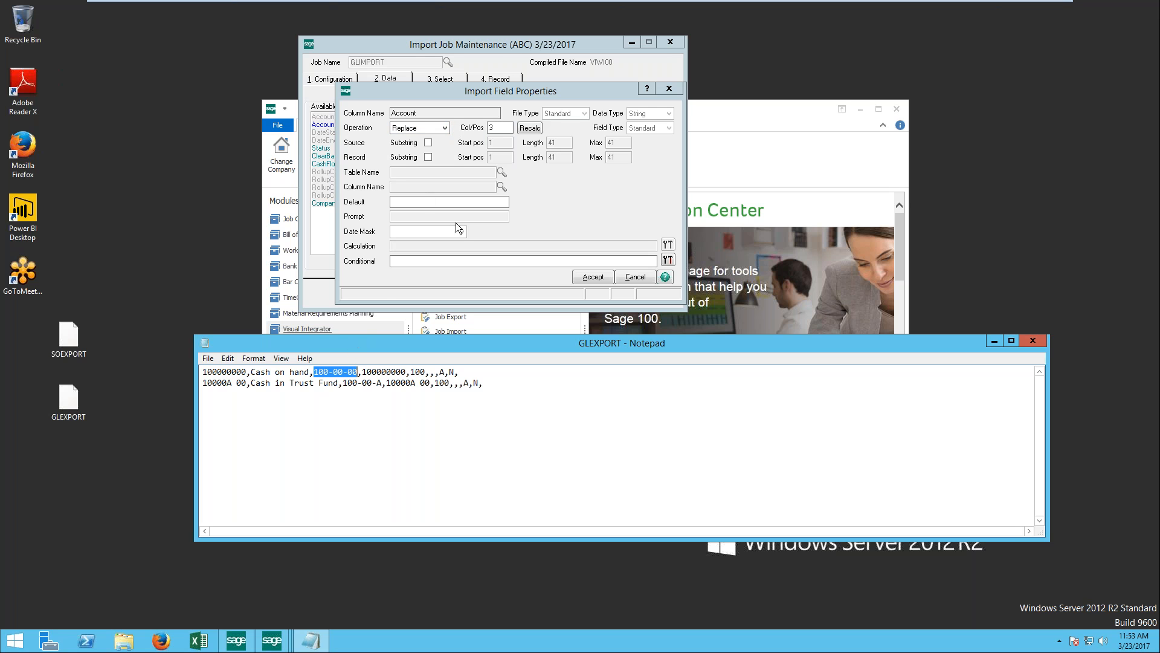
{"action": "left_click", "coordinate": [446, 127]}
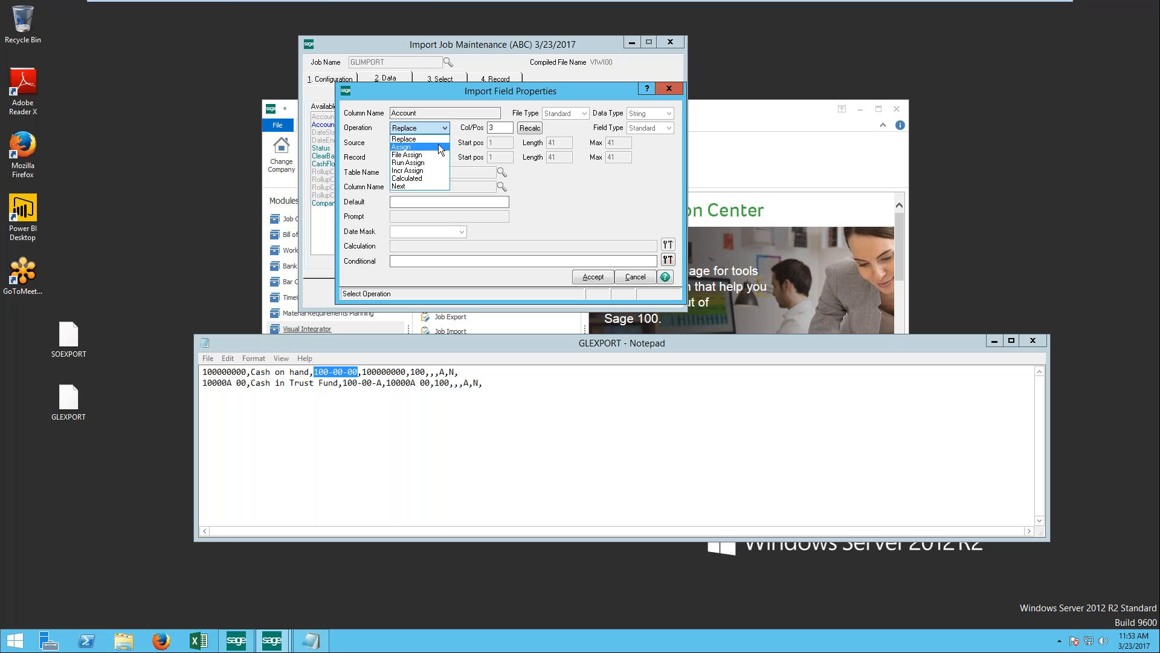
{"action": "left_click", "coordinate": [441, 147]}
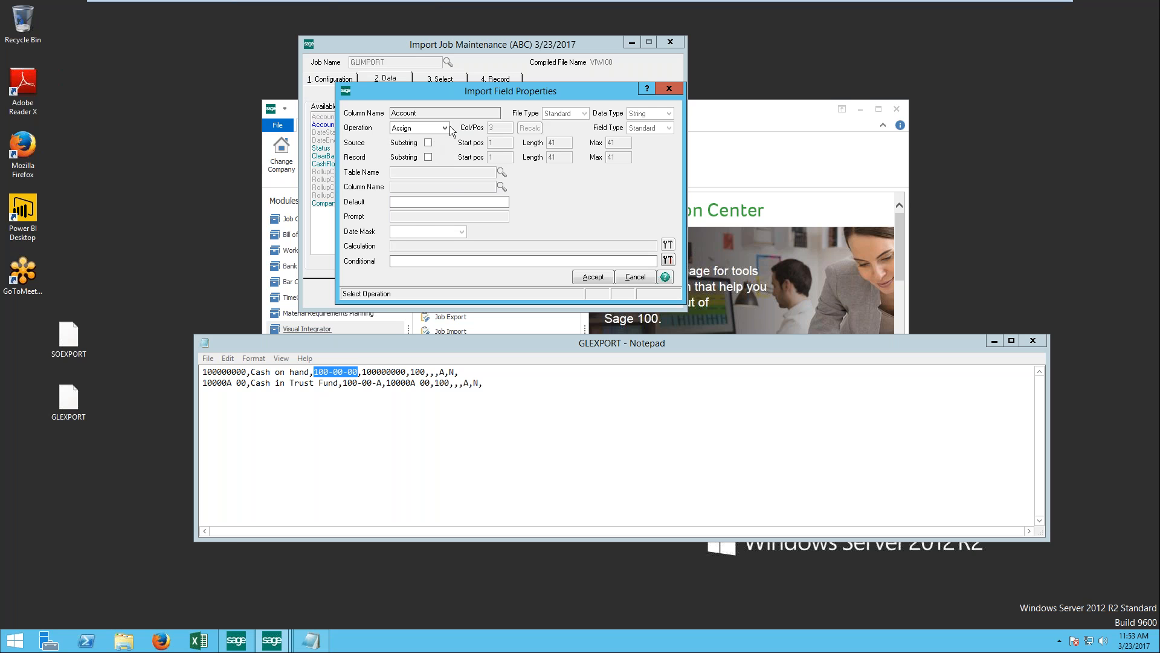
{"action": "left_click", "coordinate": [418, 204]}
{"action": "type", "text": "10"}
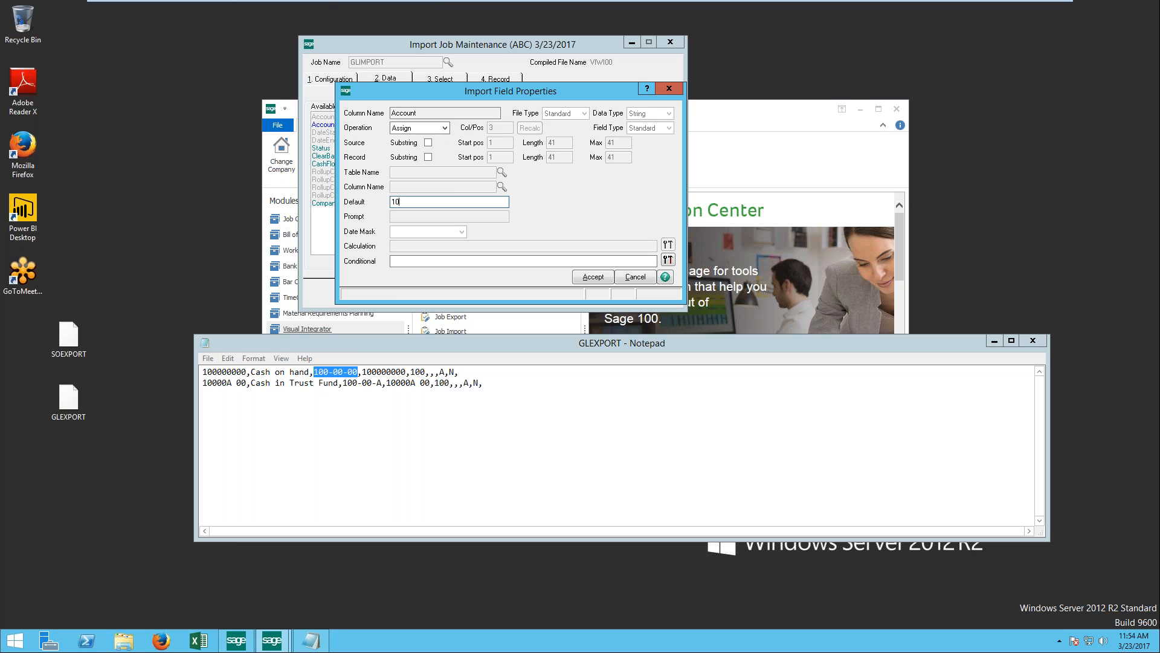
{"action": "type", "text": "3-00-02"}
{"action": "left_click_drag", "start_coordinate": [427, 202], "coordinate": [390, 207]}
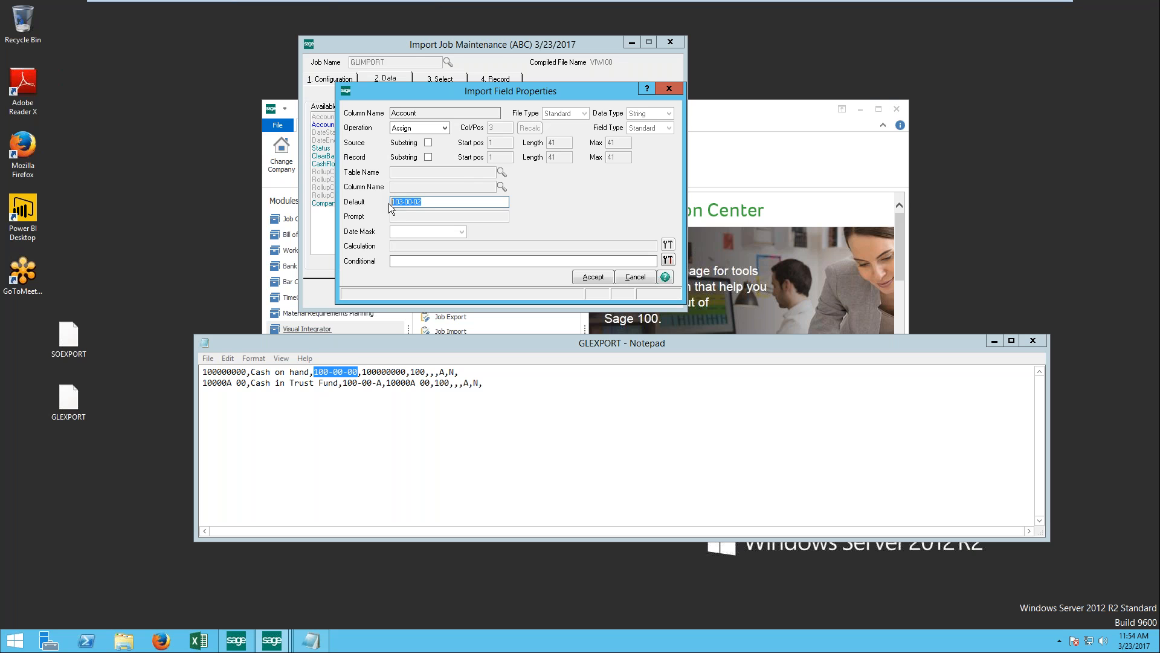
- Try the File Assign operation for the Account field, using the GL_Account table and its Account column
{"action": "left_click", "coordinate": [446, 128]}
{"action": "left_click", "coordinate": [438, 158]}
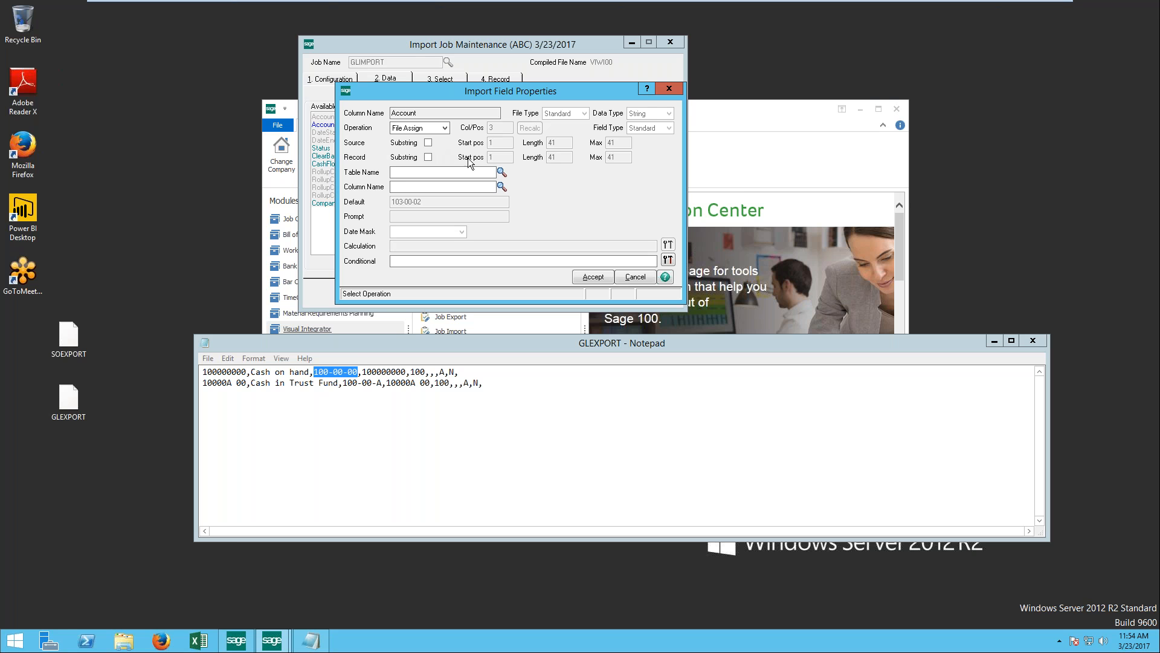
{"action": "left_click", "coordinate": [502, 172]}
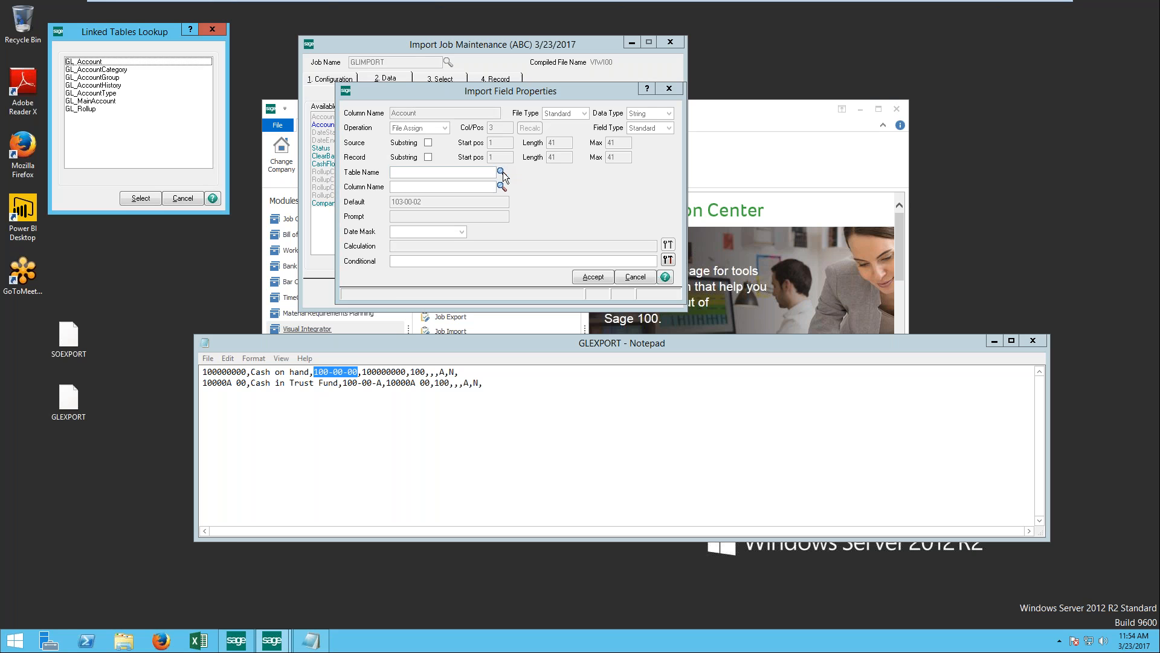
{"action": "double_click", "coordinate": [106, 62]}
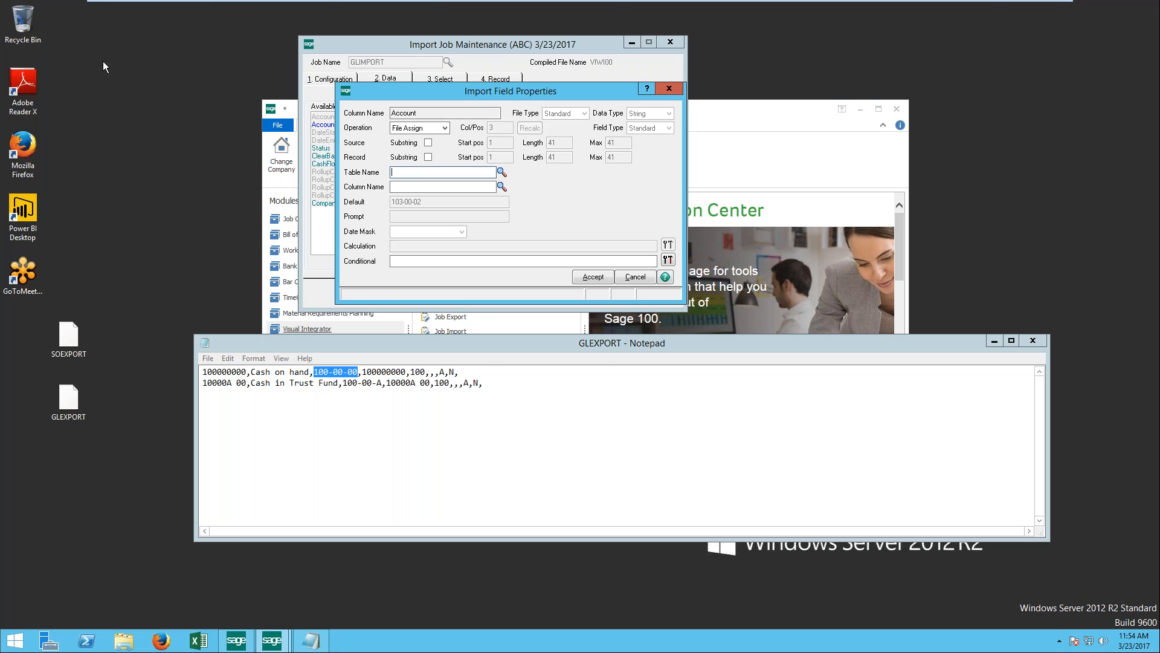
{"action": "left_click", "coordinate": [503, 186]}
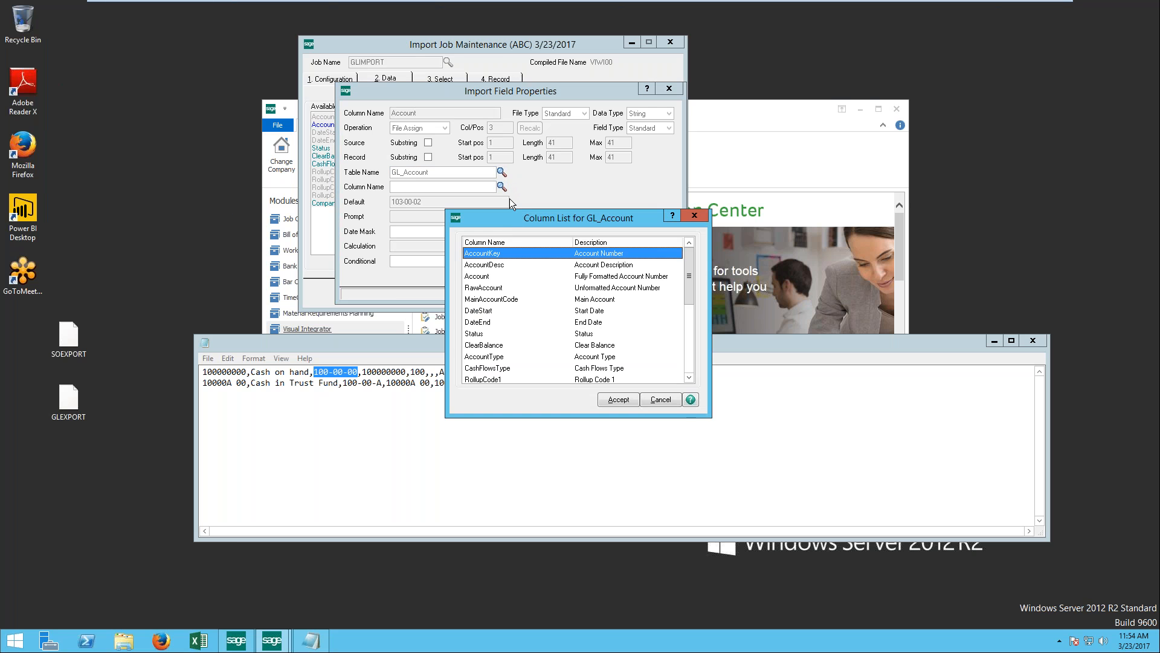
{"action": "left_click", "coordinate": [484, 277]}
{"action": "left_click", "coordinate": [615, 400]}
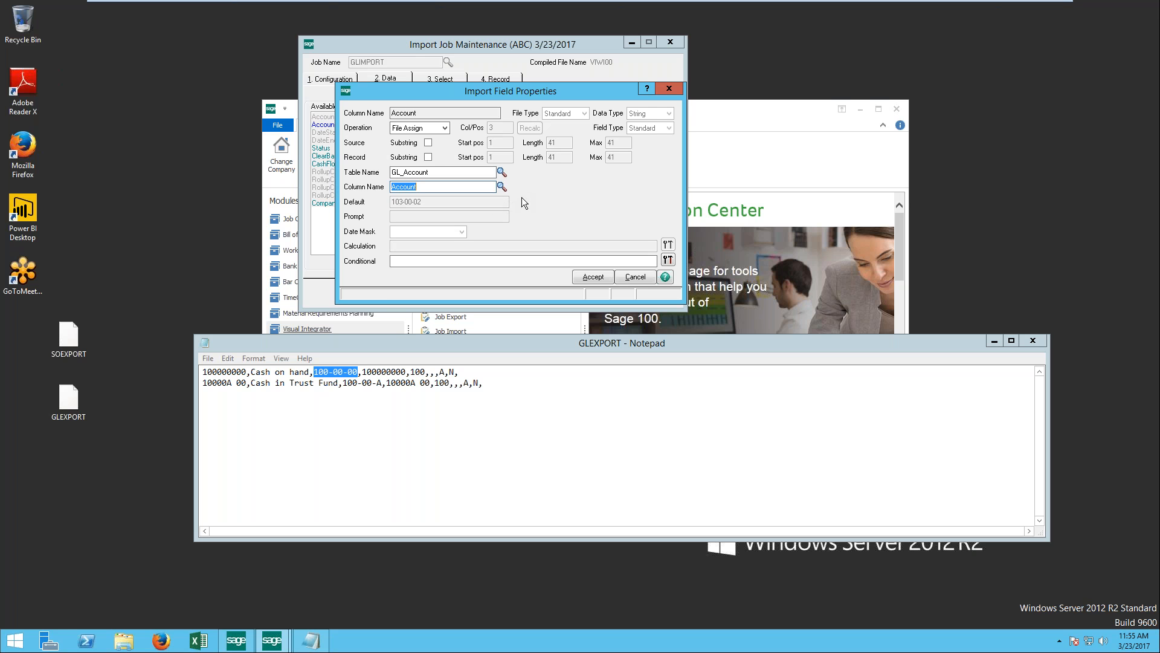
- Set the Account field's operation to Run Assign and clear its default value
{"action": "left_click", "coordinate": [444, 128]}
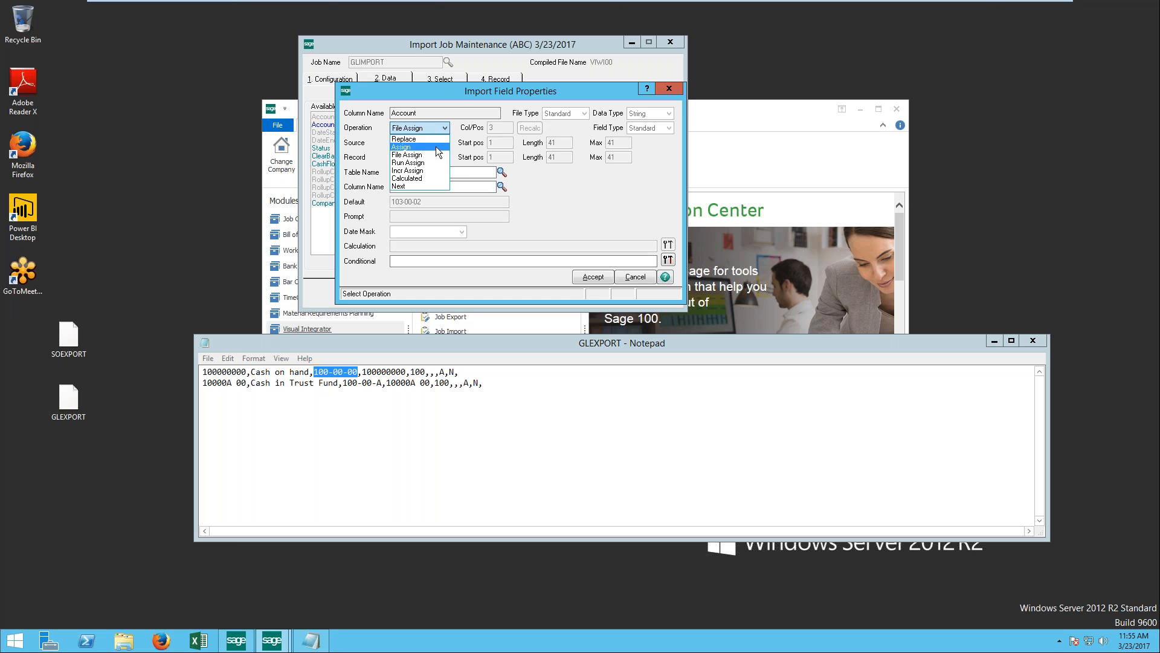
{"action": "left_click", "coordinate": [432, 161]}
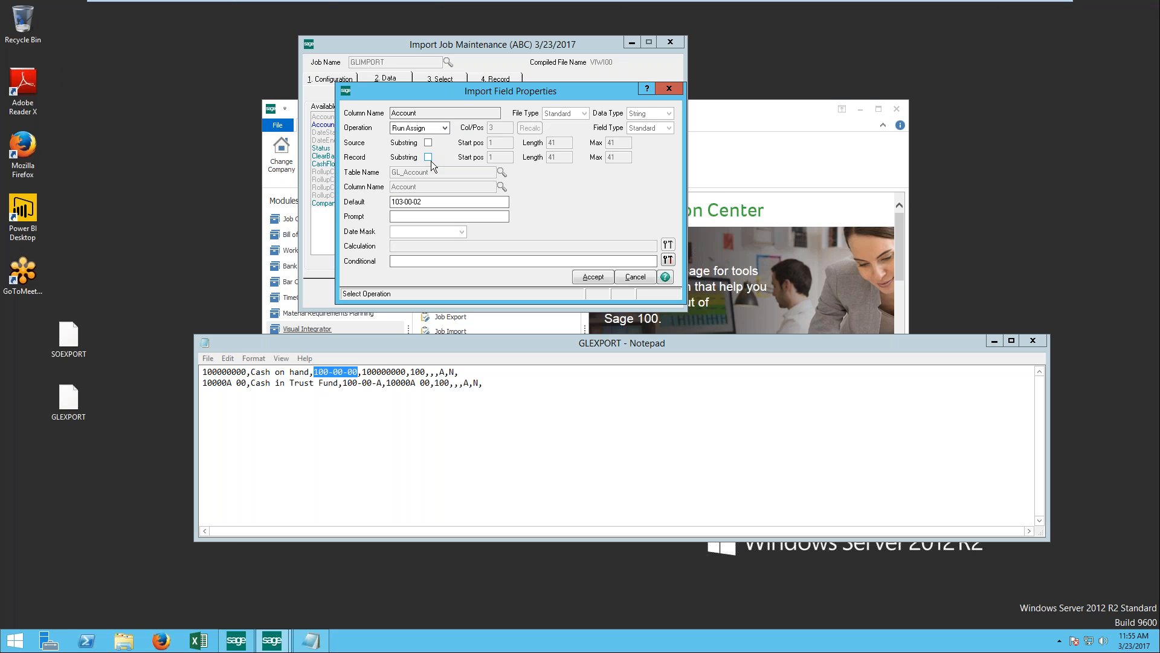
{"action": "left_click_drag", "start_coordinate": [436, 203], "coordinate": [380, 202]}
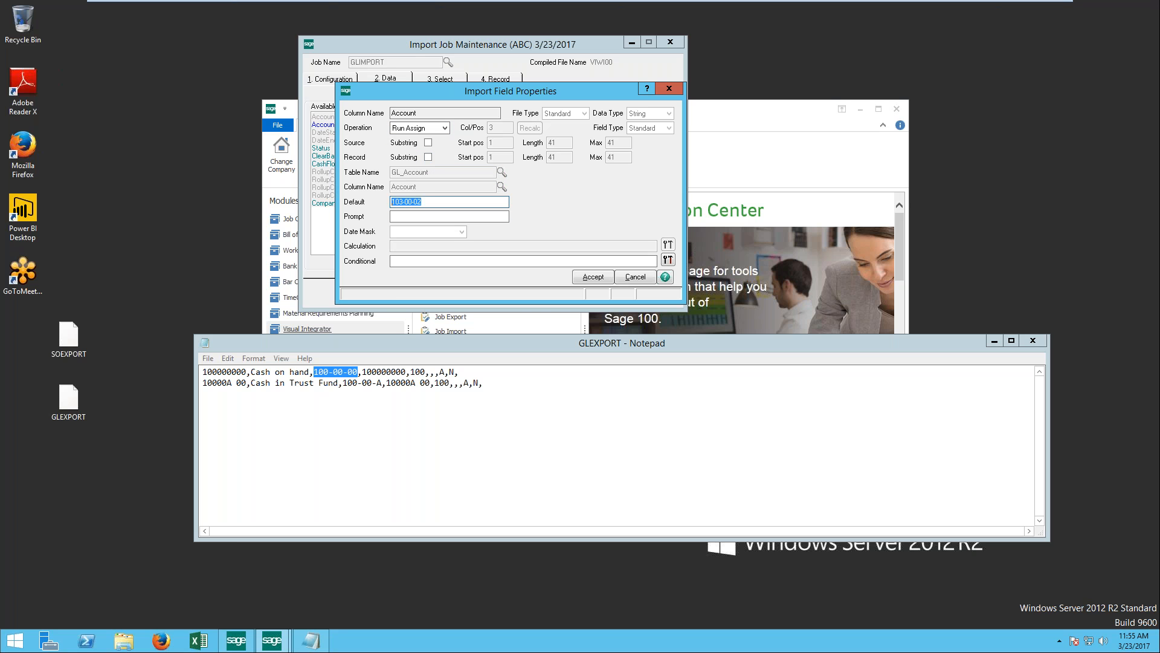
{"action": "key", "text": "BackSpace"}
{"action": "left_click", "coordinate": [436, 127]}
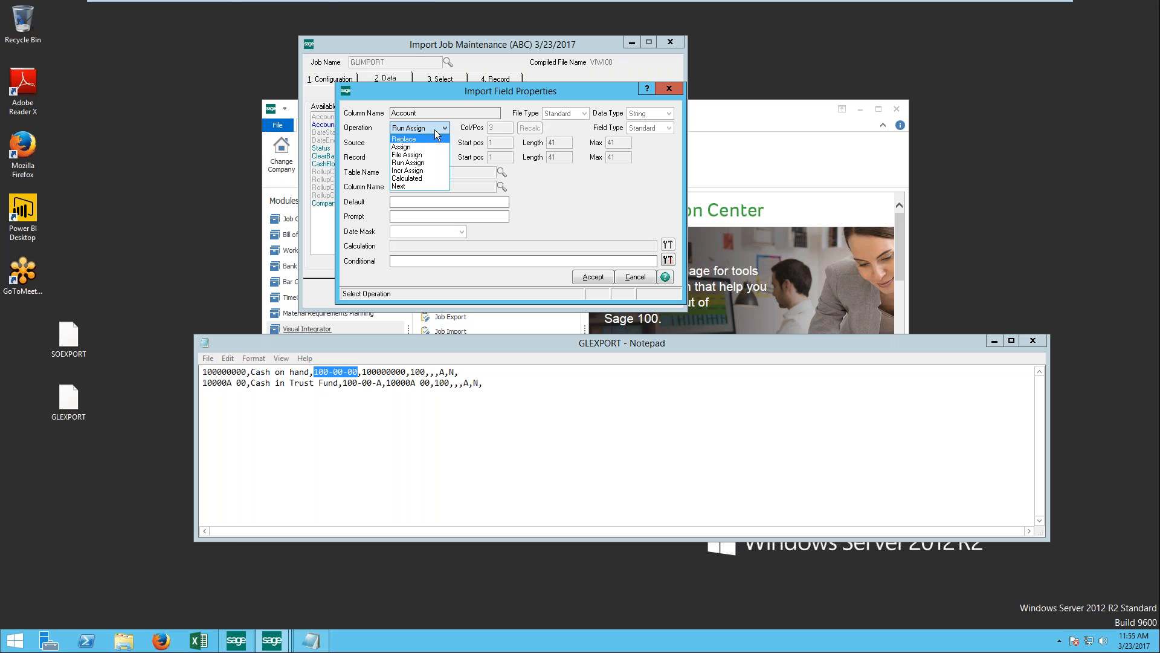
{"action": "left_click", "coordinate": [420, 204]}
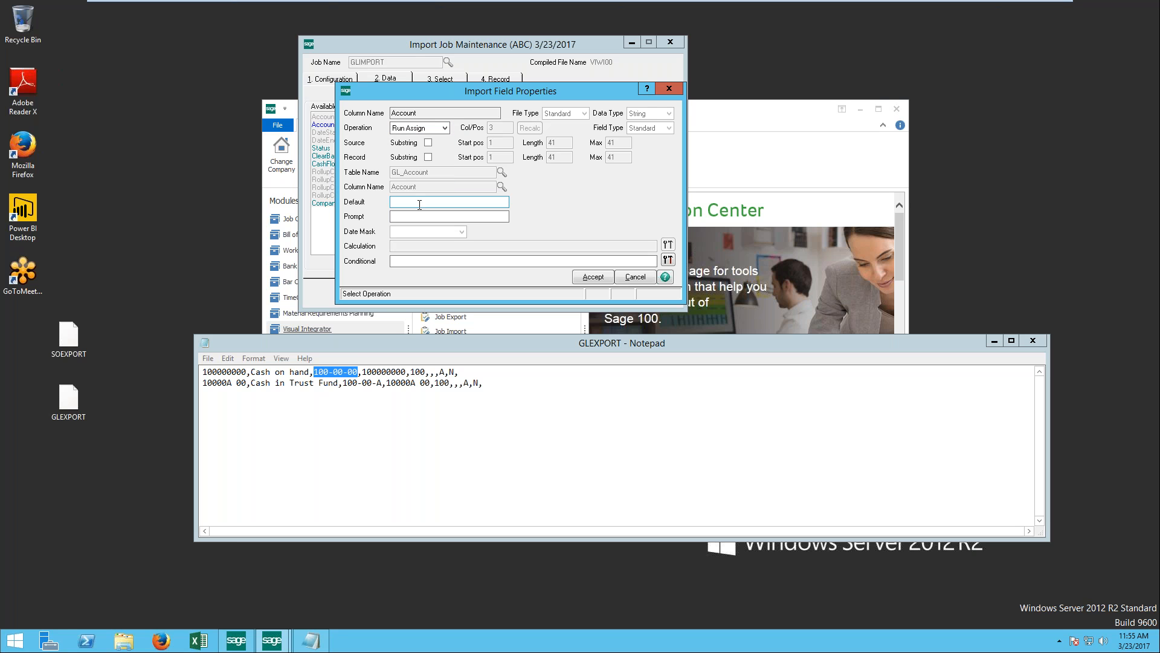
{"action": "left_click", "coordinate": [443, 127]}
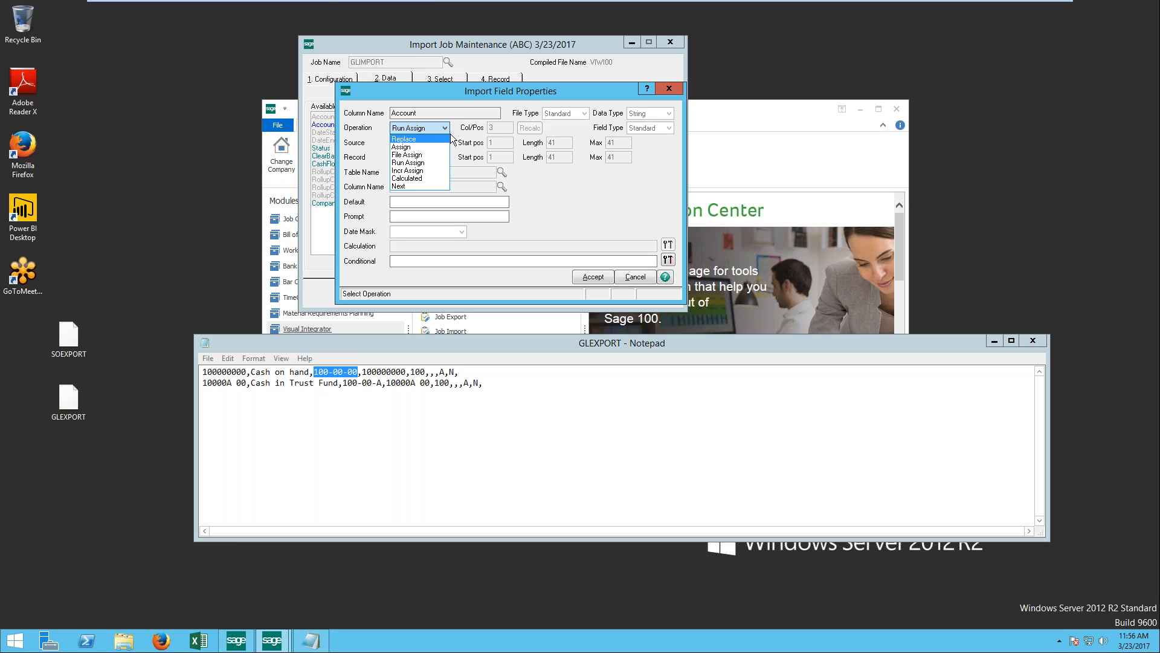
{"action": "left_click", "coordinate": [430, 162]}
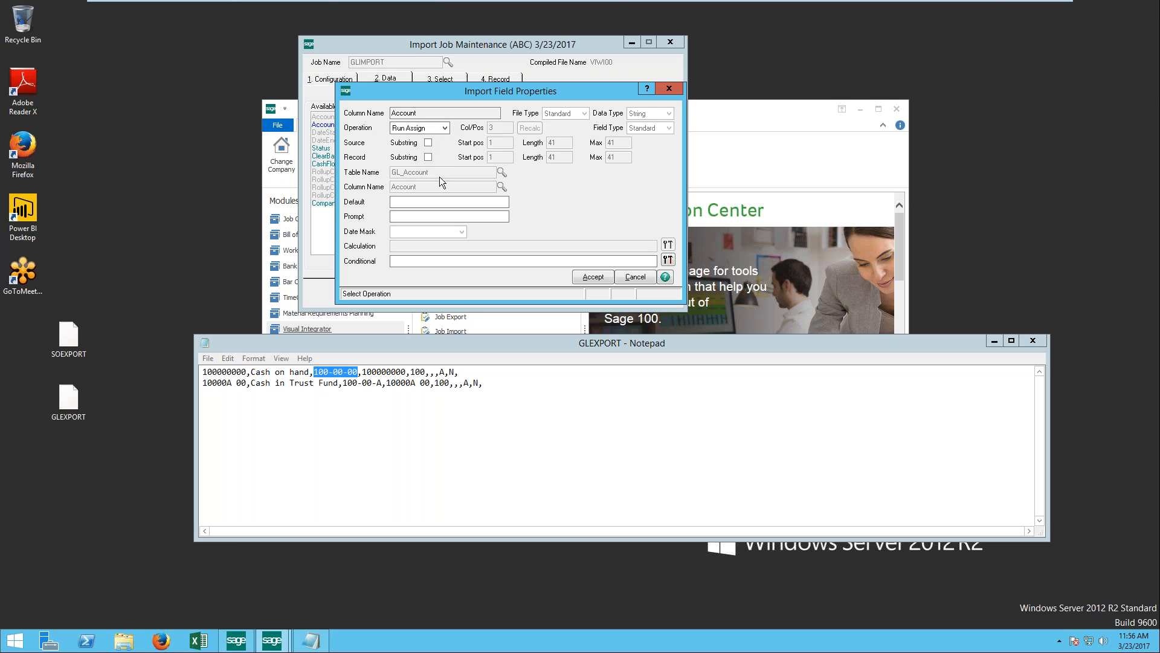
- Give the Account field the default 100-00-00 and the prompt "Enter GL Acct", and accept the field properties
{"action": "left_click", "coordinate": [434, 199]}
{"action": "type", "text": "100-00-00"}
{"action": "key", "text": "Tab"}
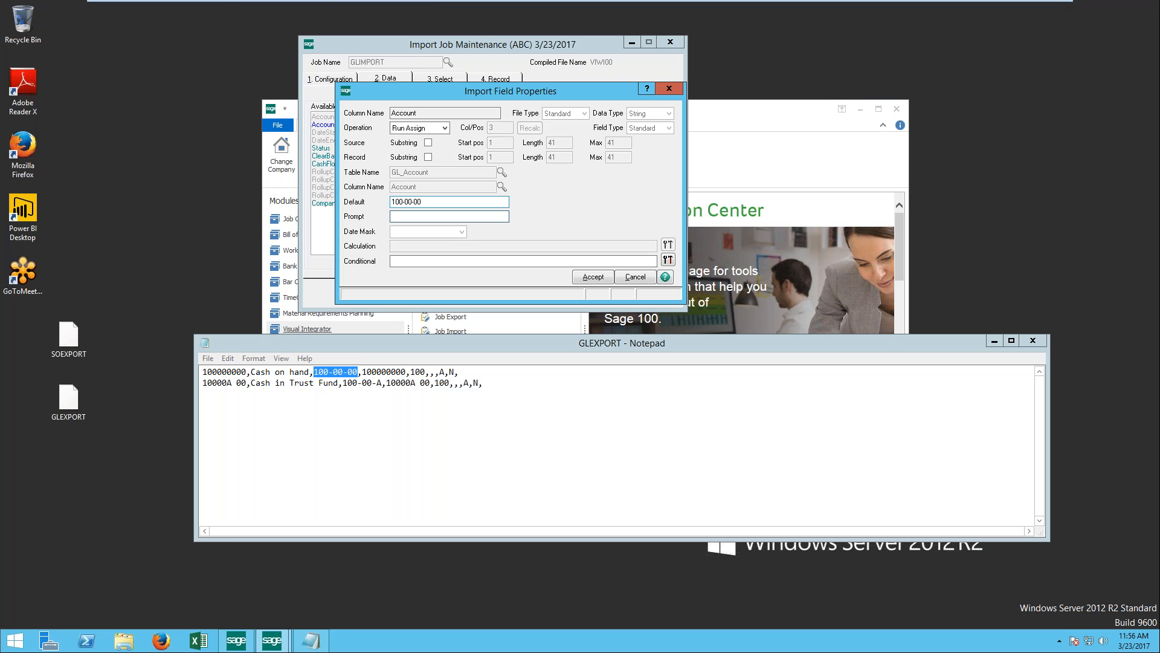
{"action": "type", "text": "Ente"}
{"action": "key", "text": "BackSpace"}
{"action": "key", "text": "BackSpace"}
{"action": "type", "text": "ter GL Acct"}
{"action": "left_click", "coordinate": [595, 276]}
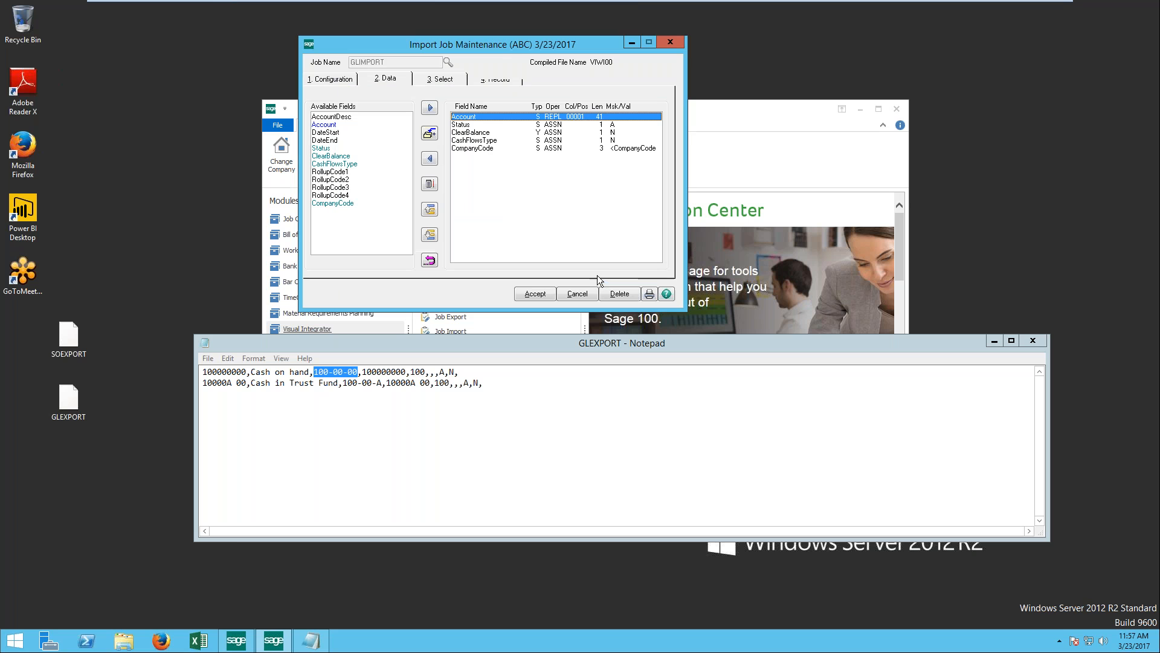
{"action": "left_click", "coordinate": [441, 80]}
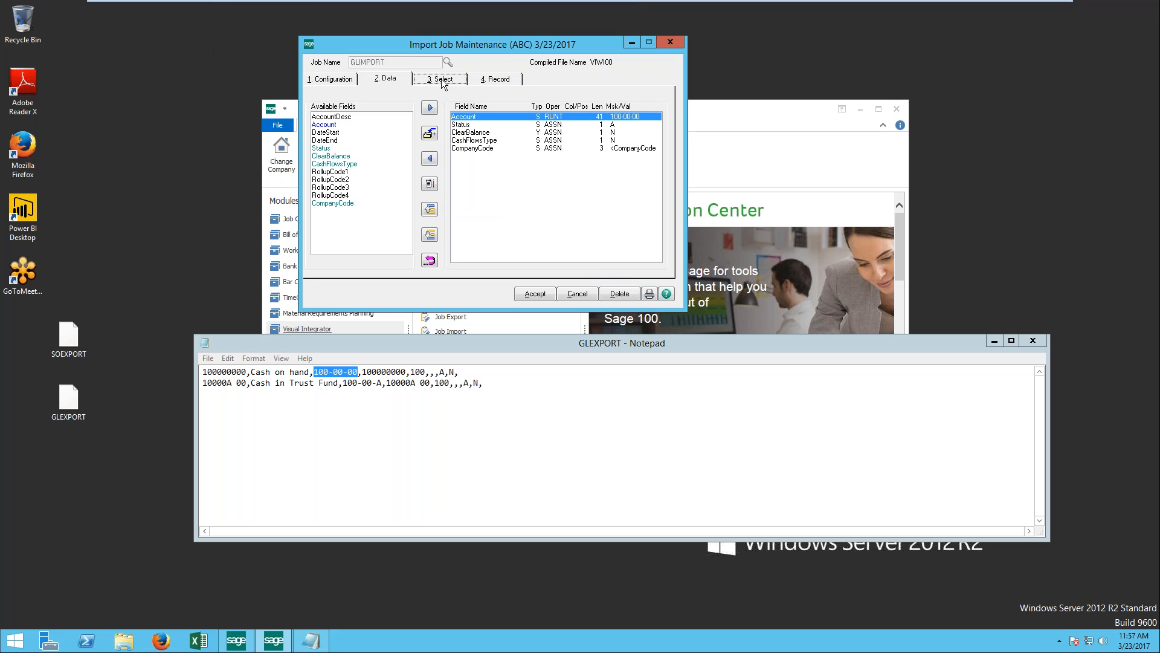
- Save and execute the GLIMPORT job, entering 102-02-03 at the Enter GL Acct prompt
{"action": "left_click", "coordinate": [533, 294]}
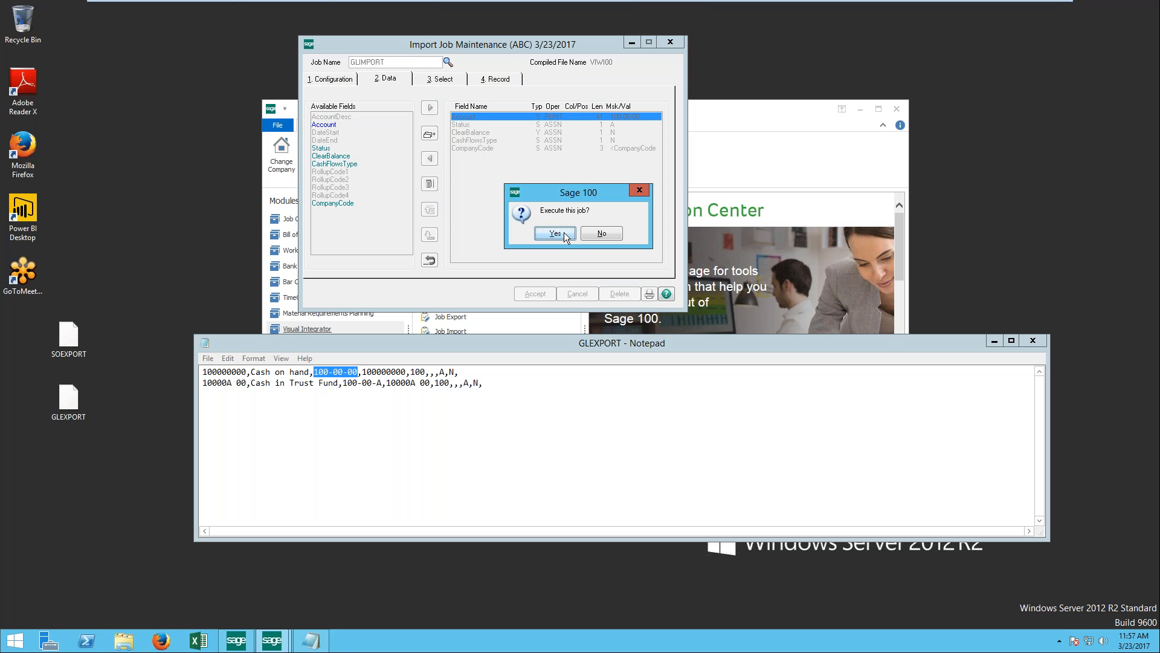
{"action": "left_click", "coordinate": [555, 233]}
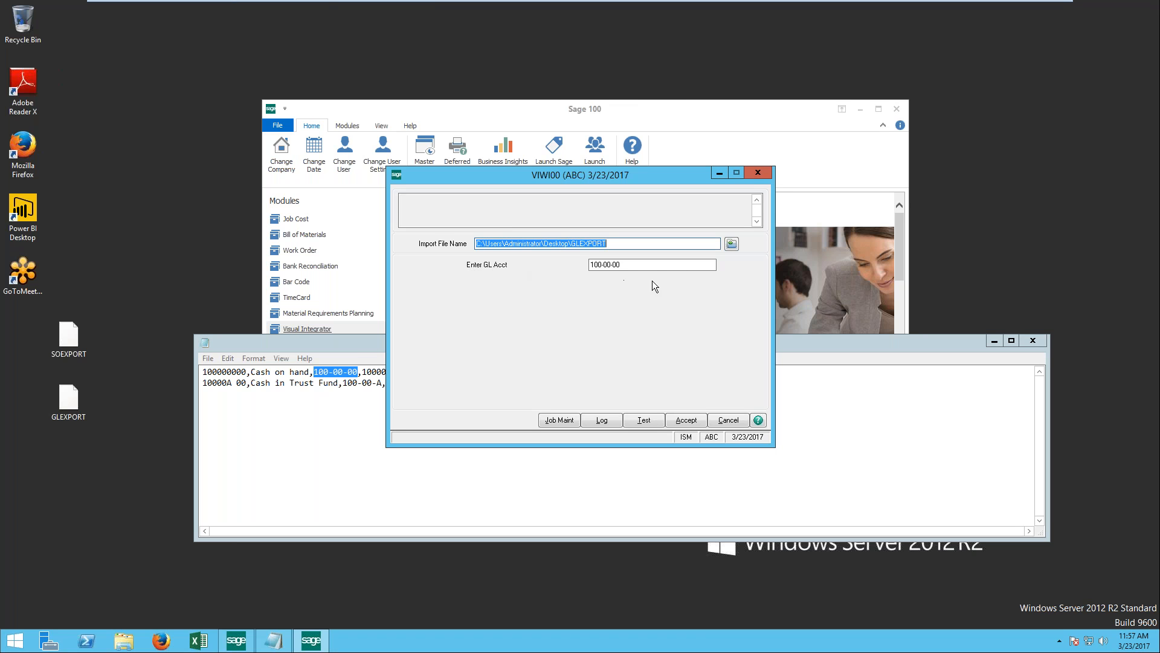
{"action": "key", "text": "Tab"}
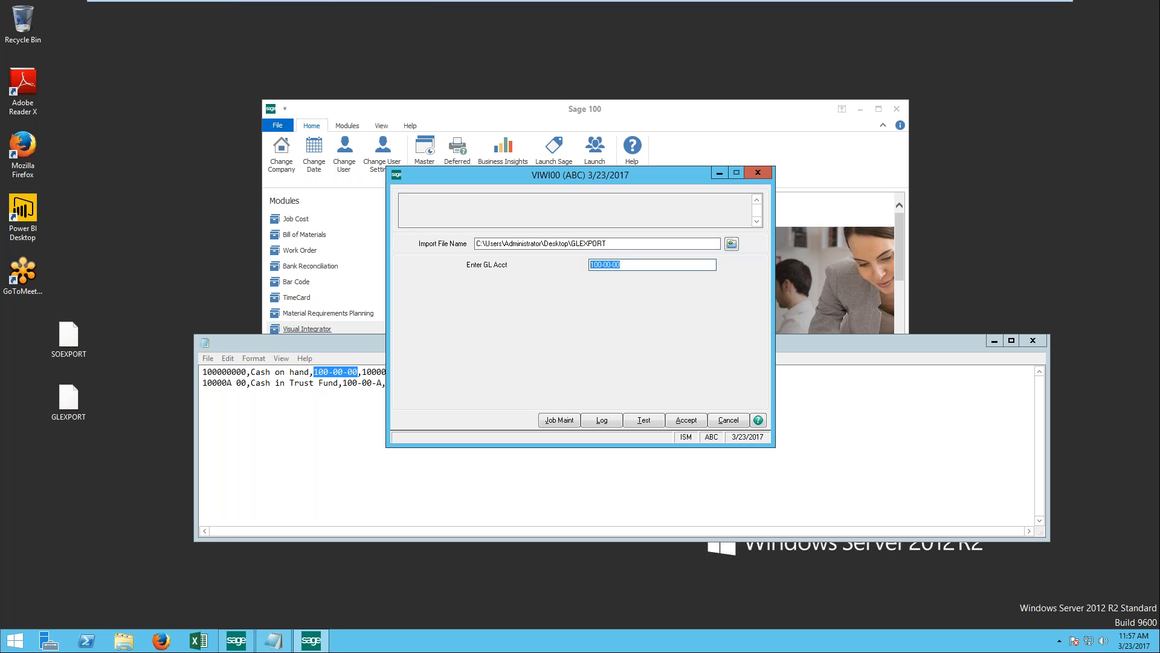
{"action": "type", "text": "102-02-03"}
{"action": "left_click_drag", "start_coordinate": [628, 269], "coordinate": [550, 266]}
- Return to GLIMPORT's job maintenance and try the Incr Assign operation for the Account field with a default of 101
{"action": "left_click", "coordinate": [562, 417]}
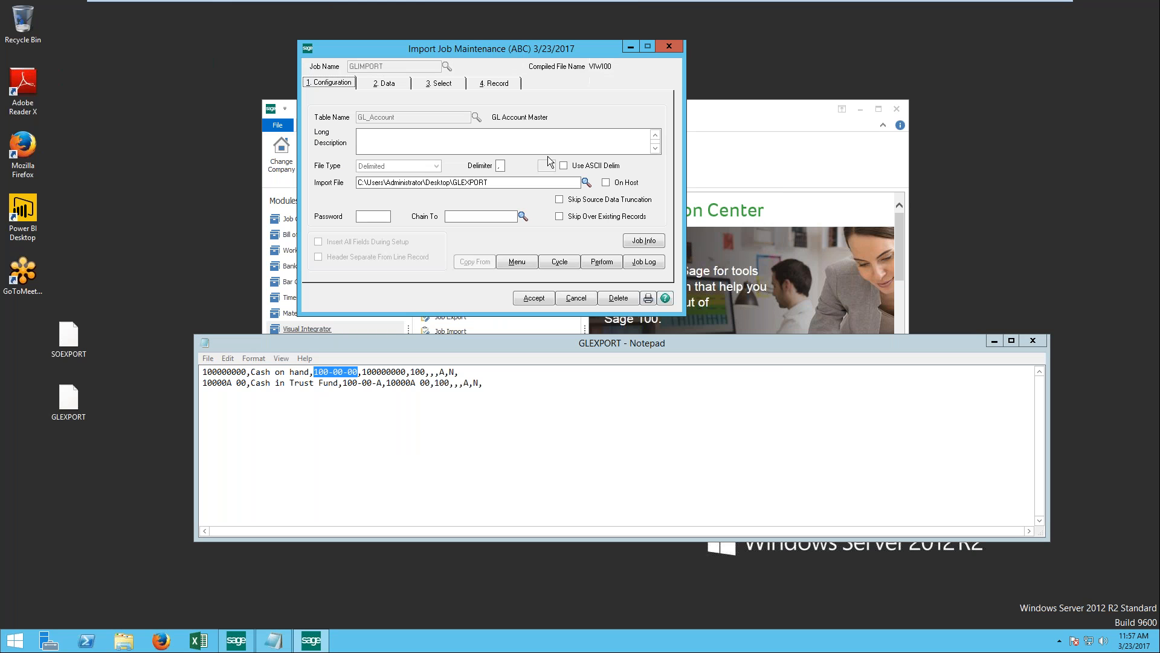
{"action": "left_click_drag", "start_coordinate": [472, 55], "coordinate": [548, 128]}
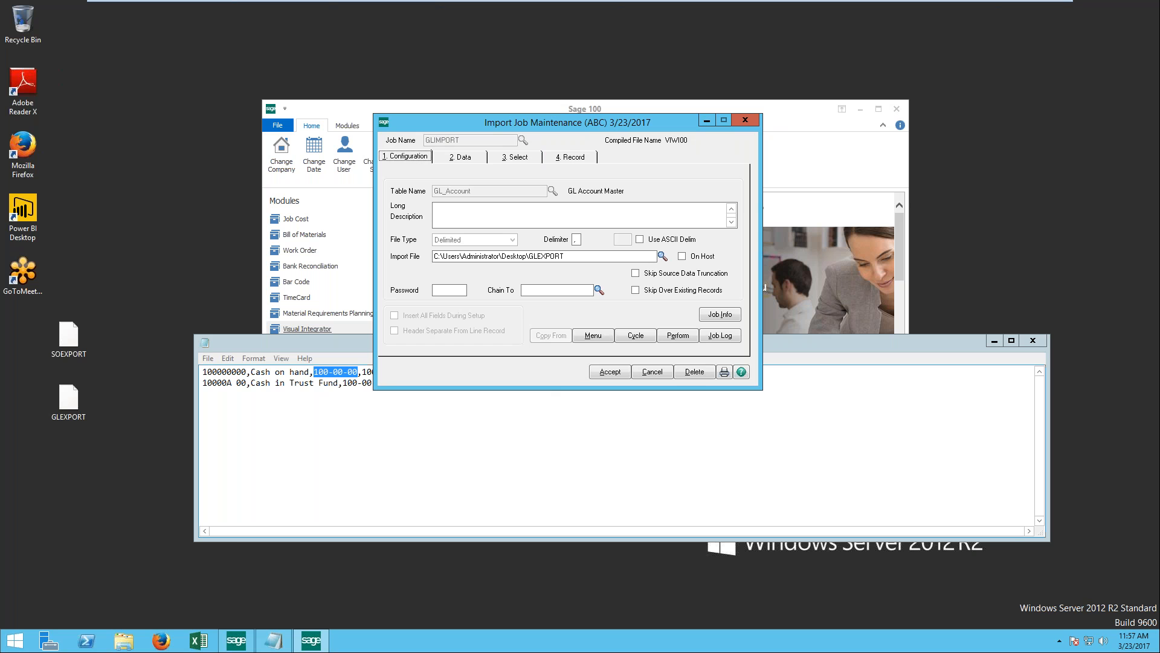
{"action": "left_click", "coordinate": [466, 159]}
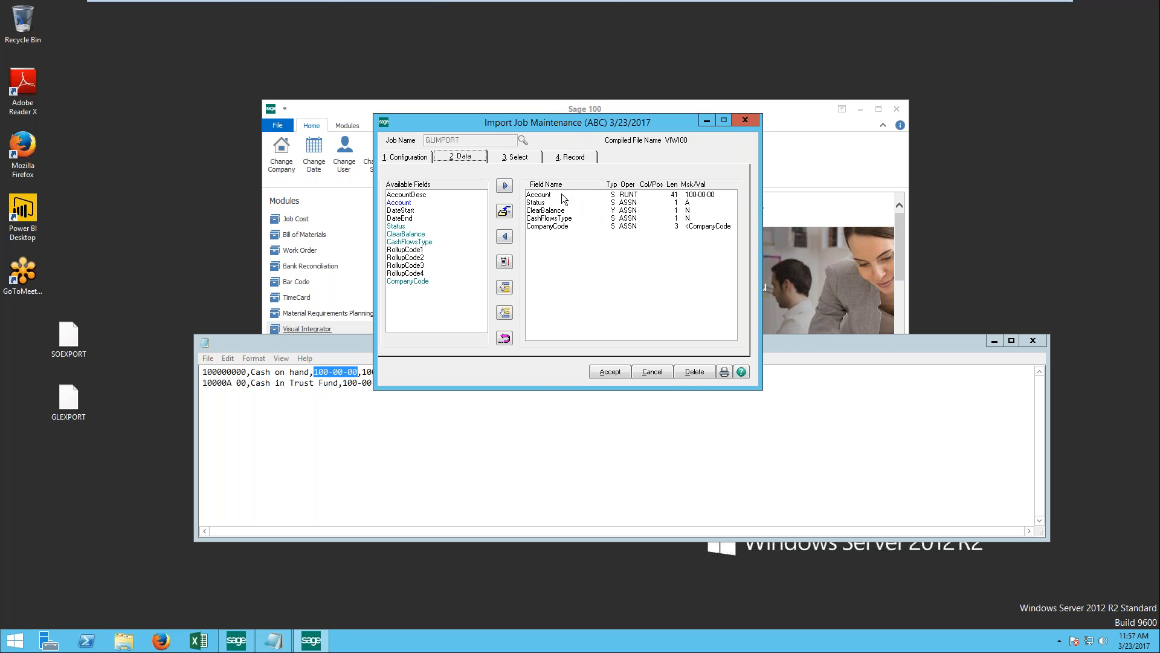
{"action": "double_click", "coordinate": [561, 194]}
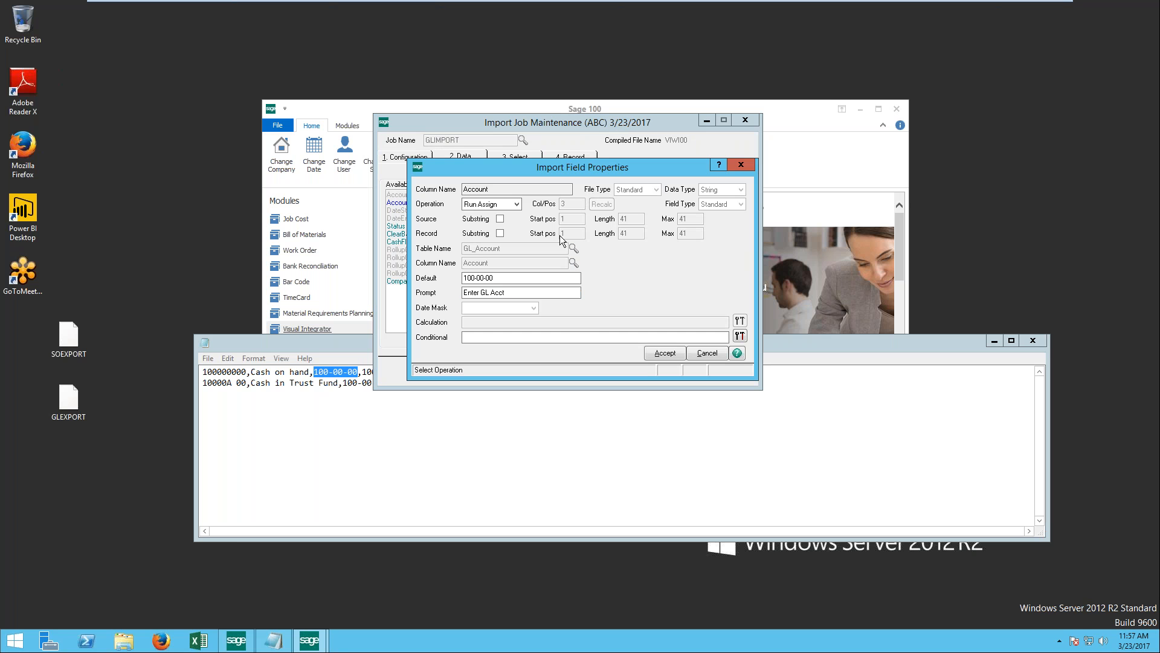
{"action": "left_click", "coordinate": [516, 204]}
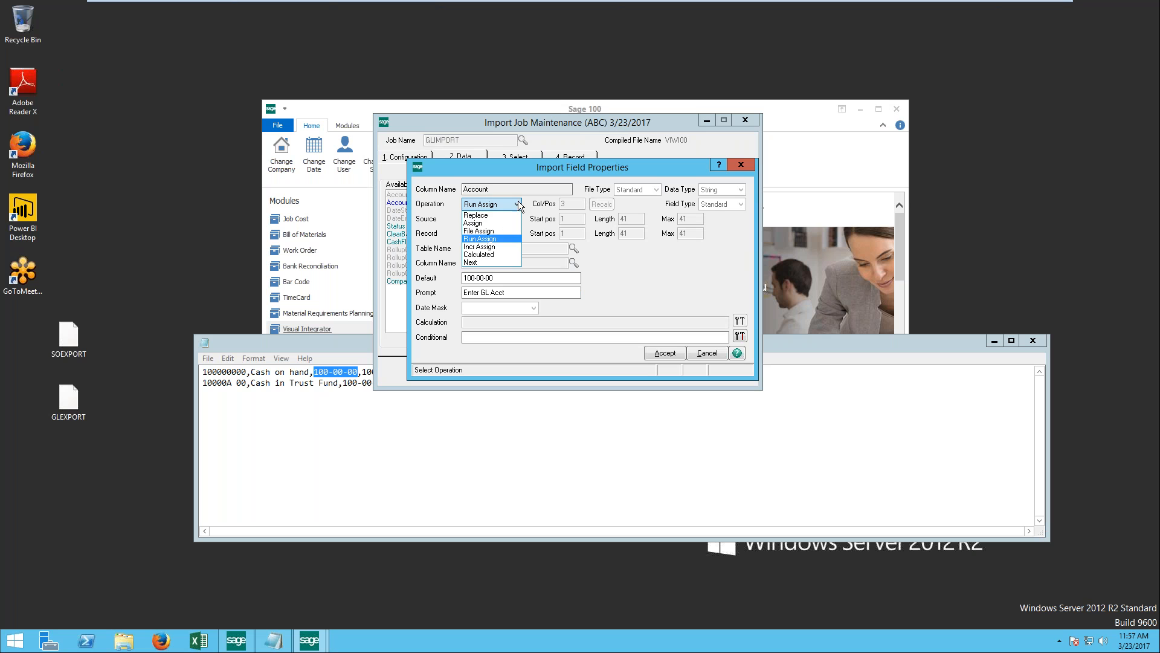
{"action": "left_click", "coordinate": [505, 244]}
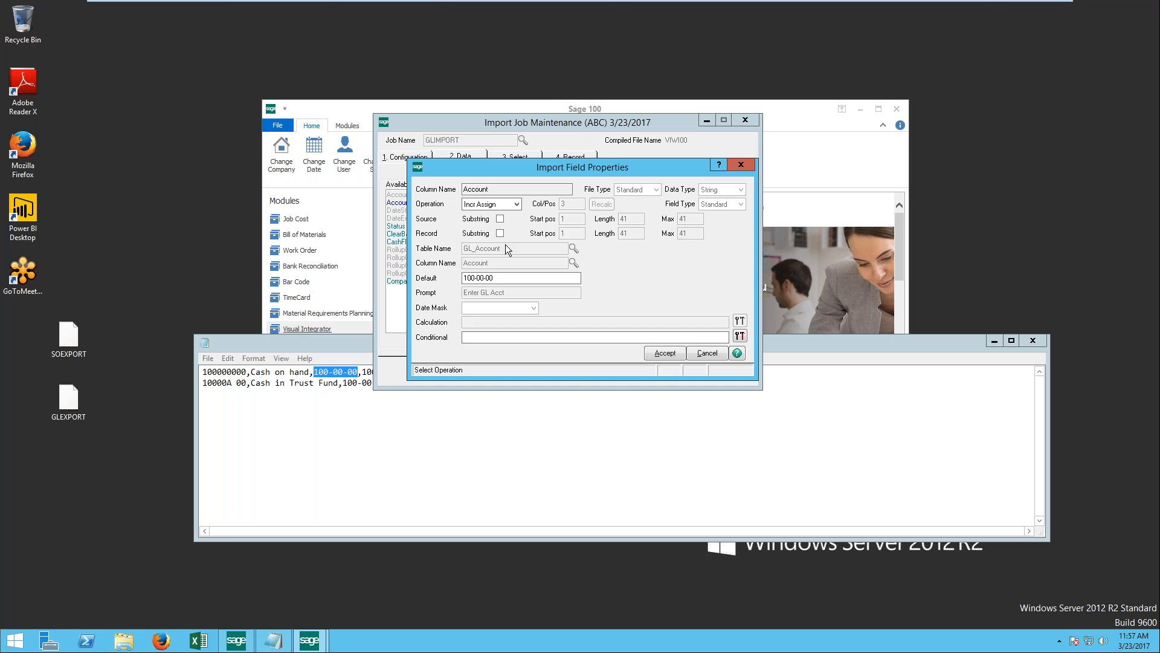
{"action": "left_click", "coordinate": [506, 278]}
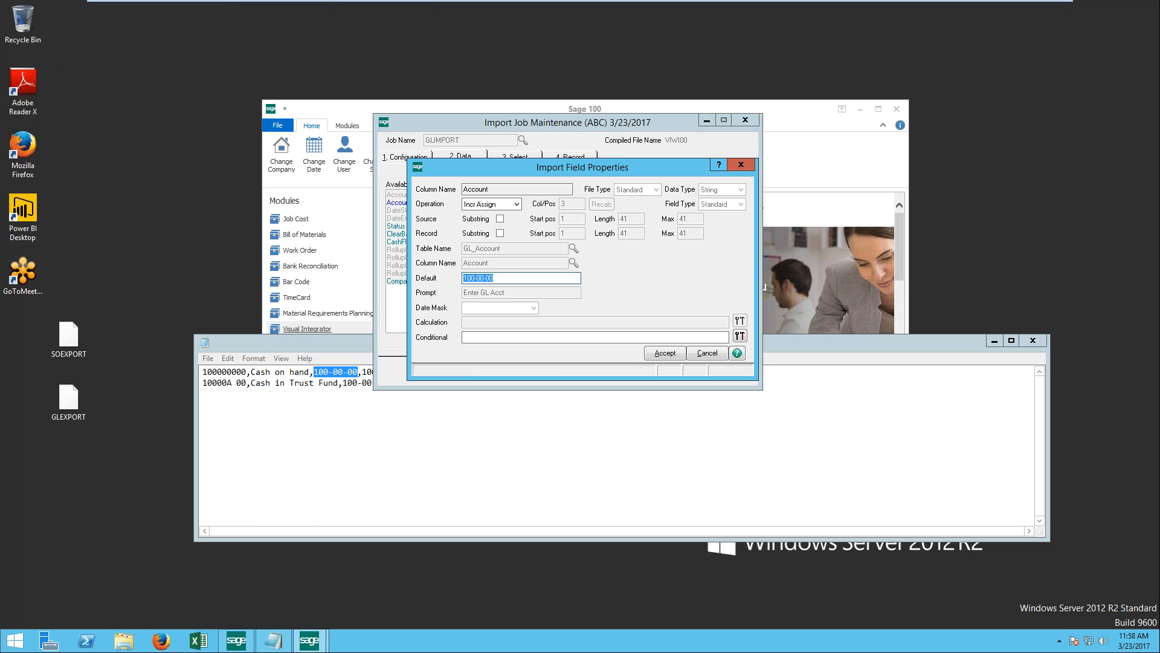
{"action": "type", "text": "101"}
{"action": "left_click_drag", "start_coordinate": [309, 382], "coordinate": [352, 383]}
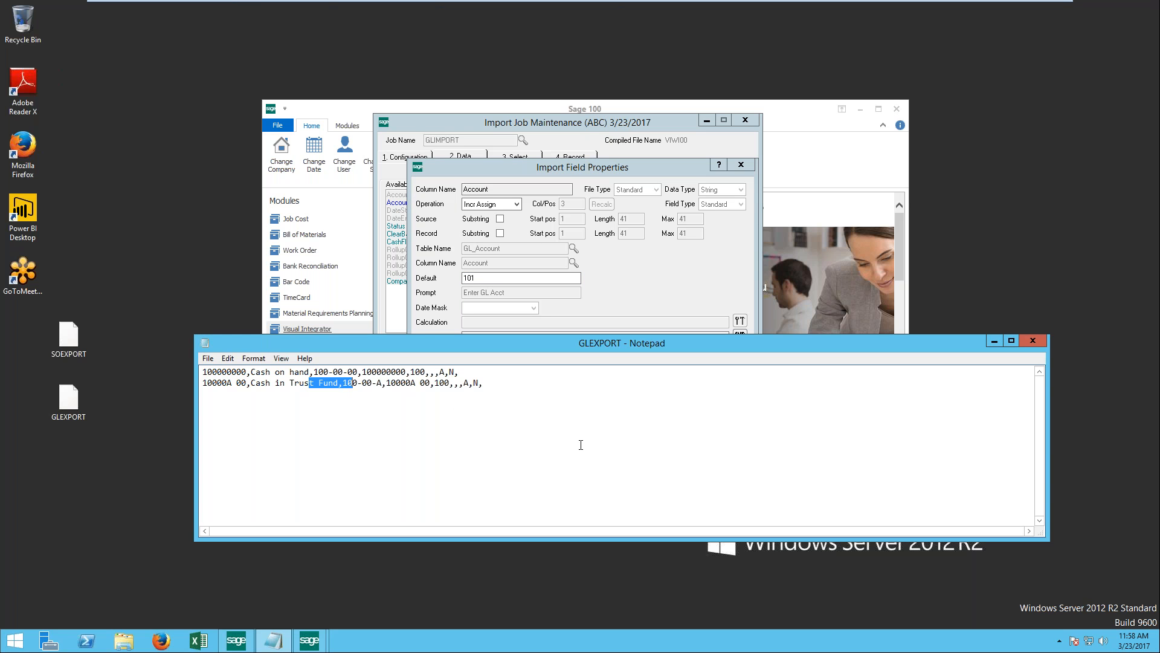
{"action": "left_click_drag", "start_coordinate": [628, 167], "coordinate": [623, 124]}
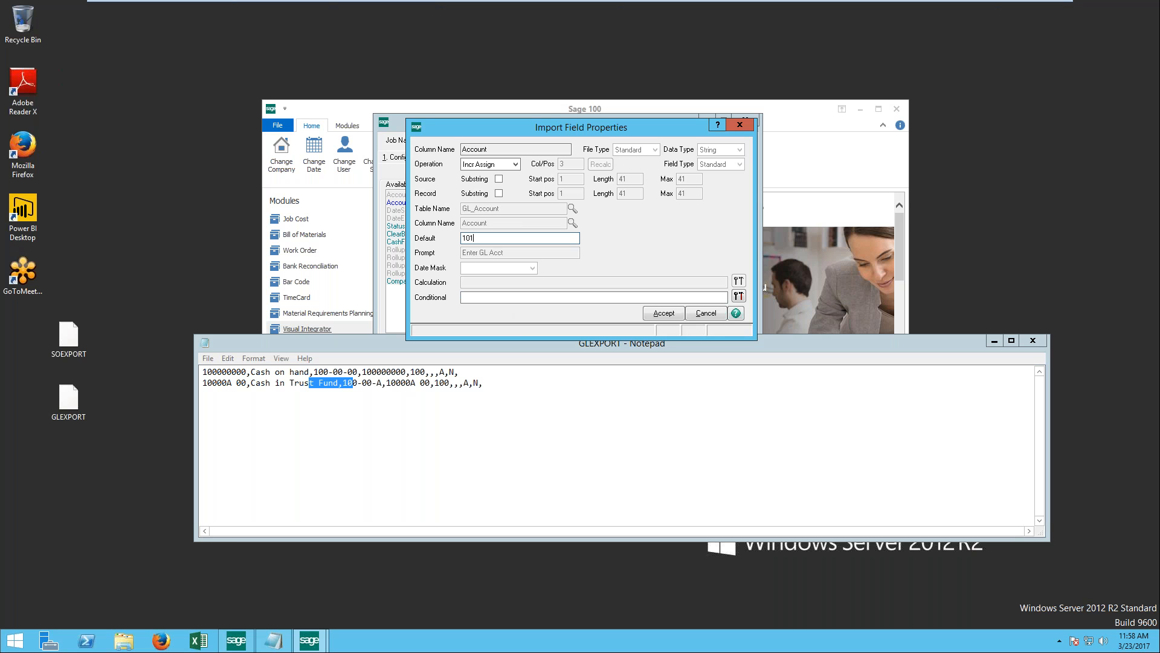
- Try the Calculated operation for the Account field, building an expression that sets the job's Account field equal to 100-00-02
{"action": "left_click", "coordinate": [517, 165]}
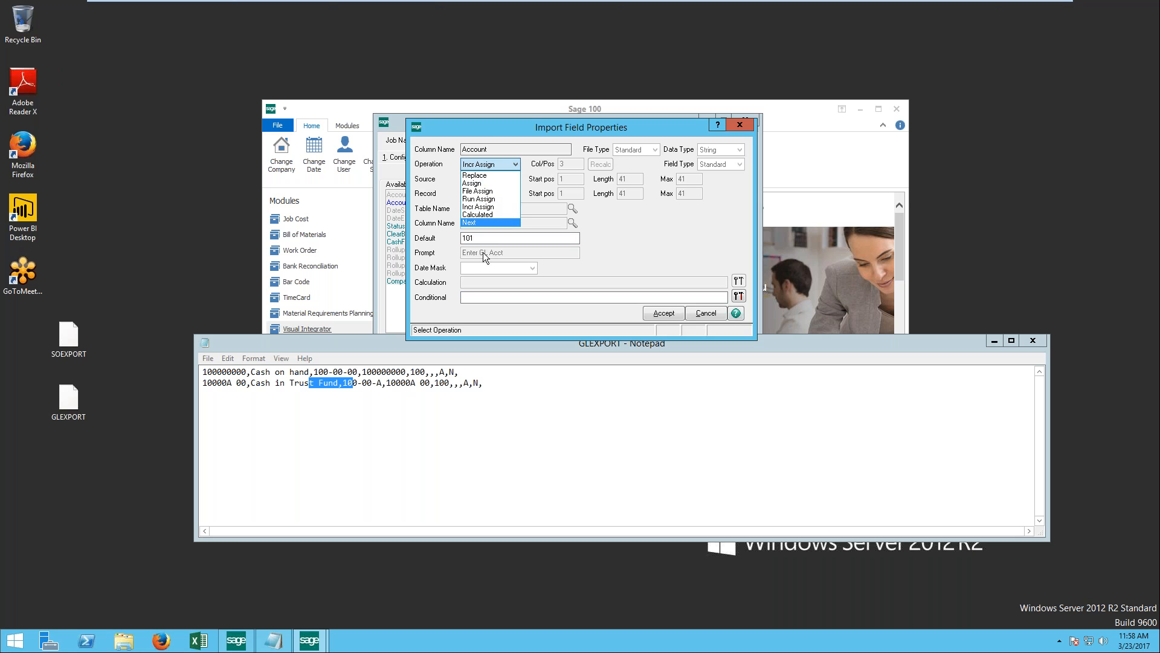
{"action": "left_click", "coordinate": [502, 216]}
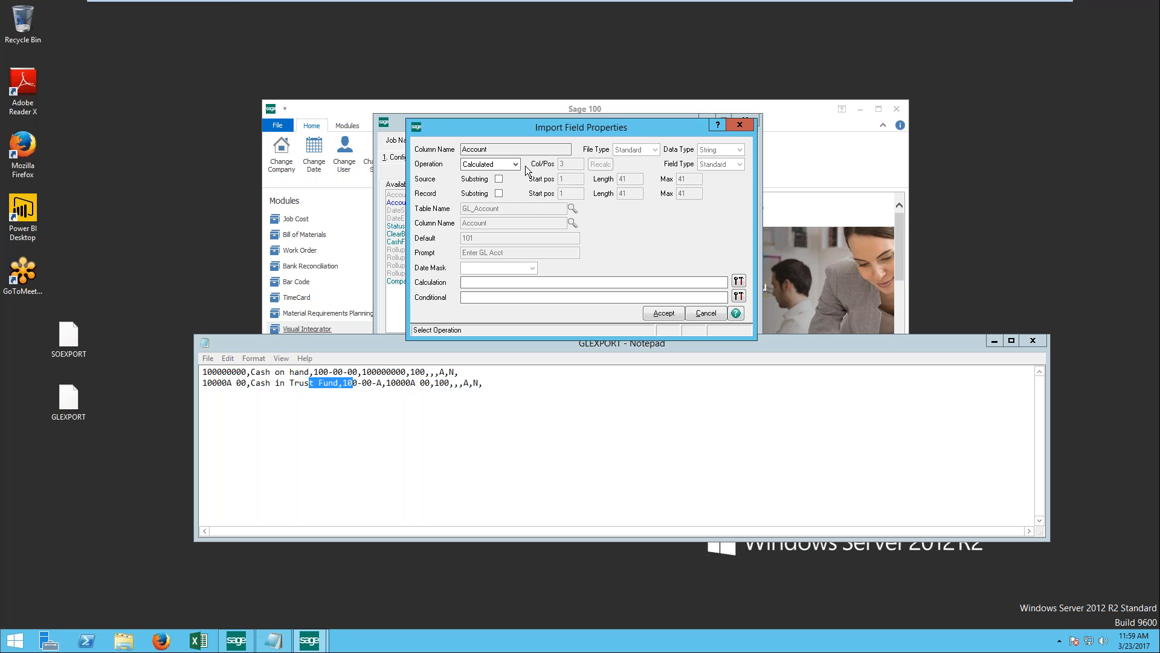
{"action": "left_click", "coordinate": [739, 281]}
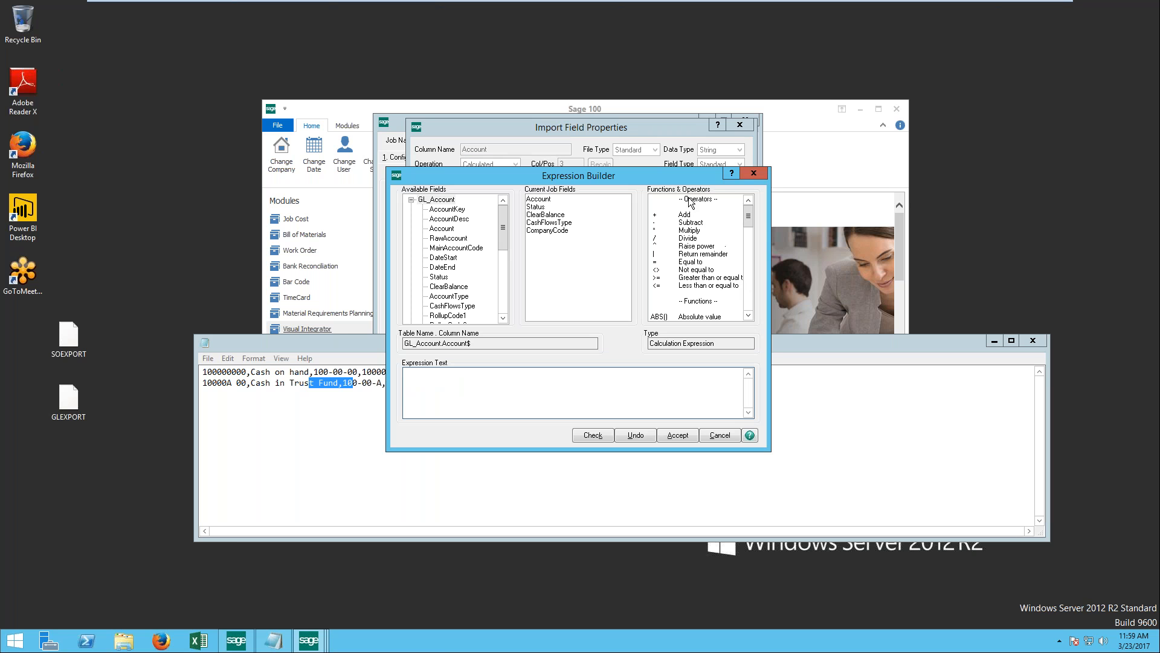
{"action": "left_click_drag", "start_coordinate": [675, 172], "coordinate": [600, 121]}
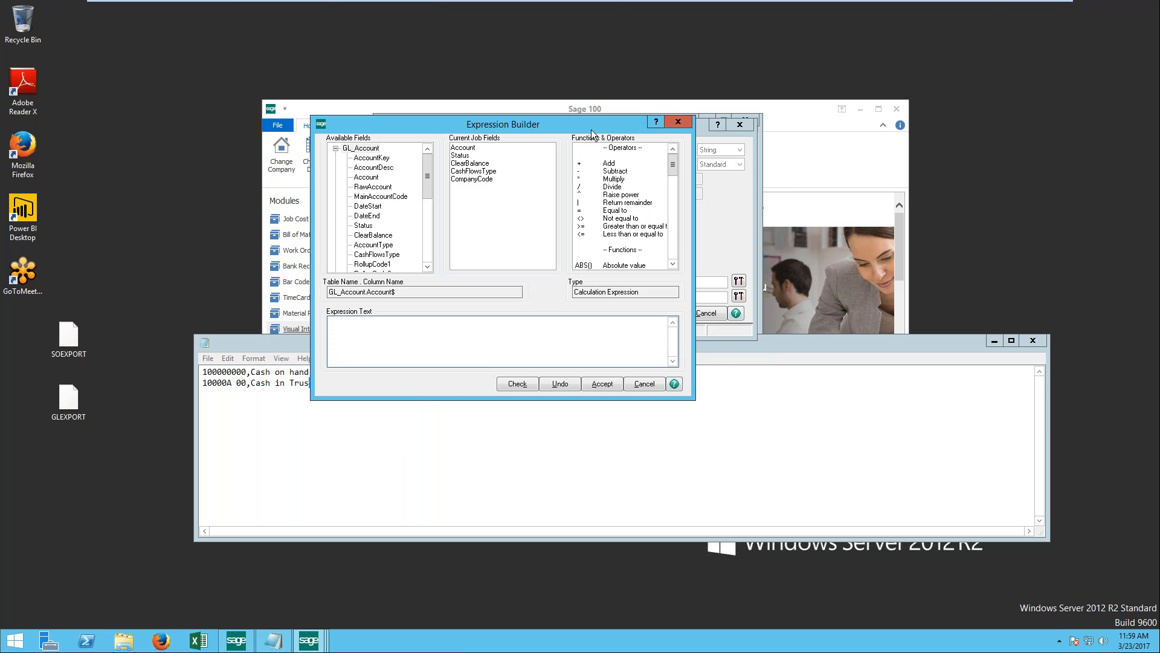
{"action": "left_click", "coordinate": [470, 150]}
{"action": "double_click", "coordinate": [471, 150]}
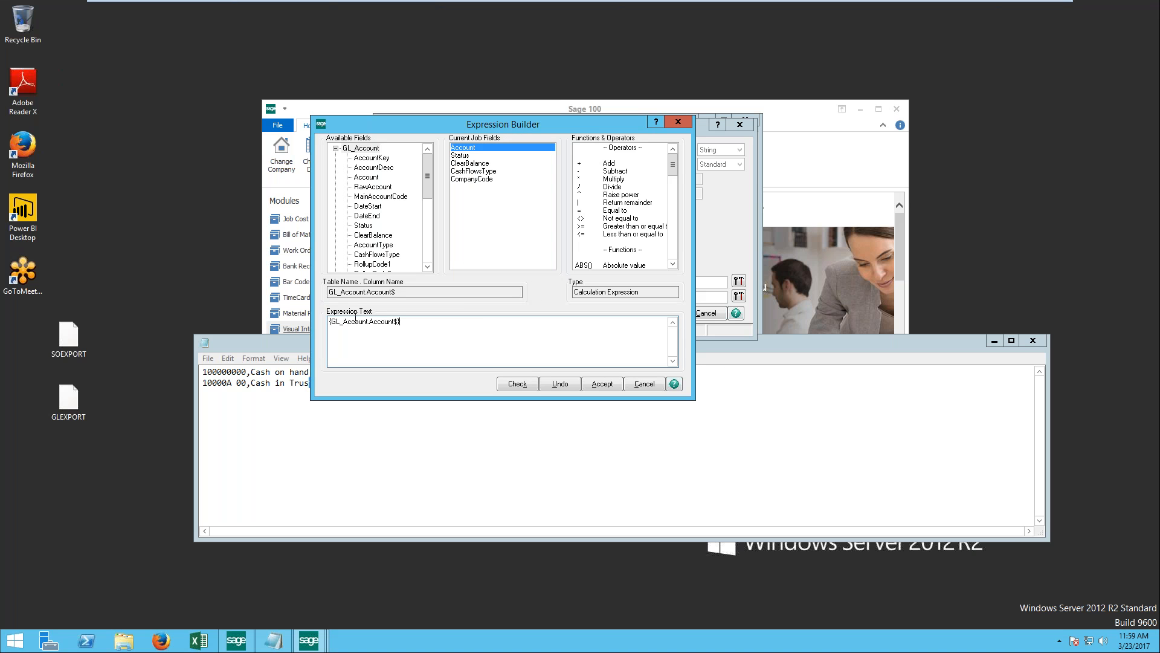
{"action": "double_click", "coordinate": [585, 211]}
{"action": "type", "text": "100-00-02"}
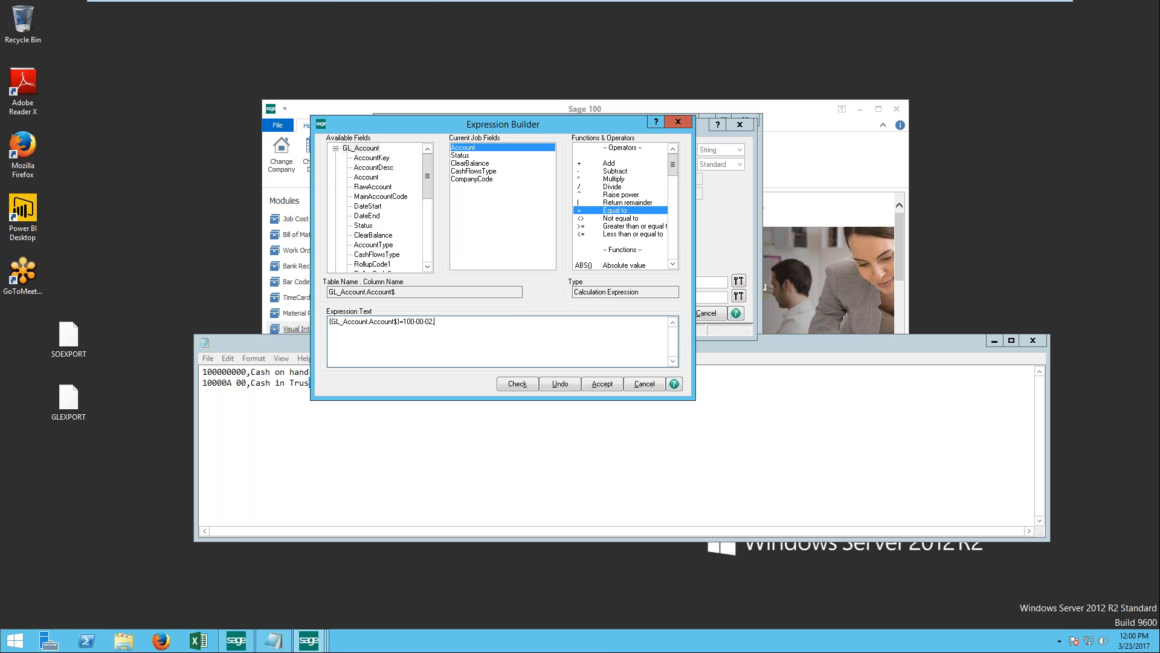
- Clear the Account calculation expression and leave the Expression Builder without saving
{"action": "type", "text": ",3"}
{"action": "key", "text": "BackSpace"}
{"action": "key", "text": "BackSpace"}
{"action": "key", "text": "ctrl+a"}
{"action": "key", "text": "BackSpace"}
{"action": "left_click", "coordinate": [636, 383]}
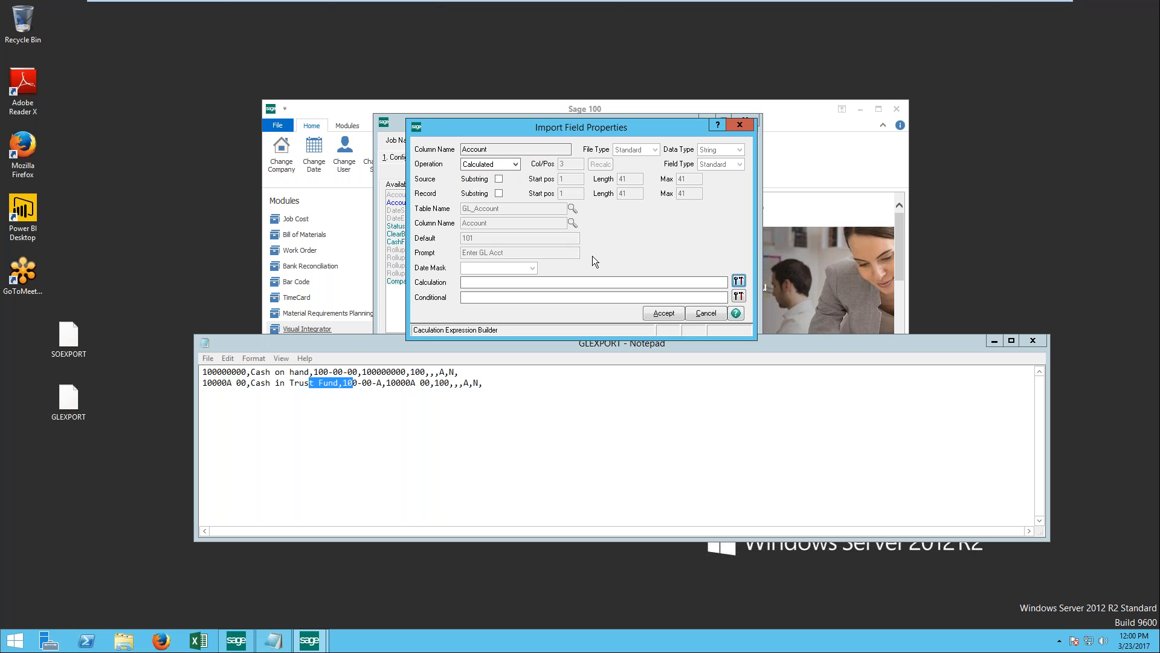
- Try the Next operation for the Account field
{"action": "left_click", "coordinate": [517, 164]}
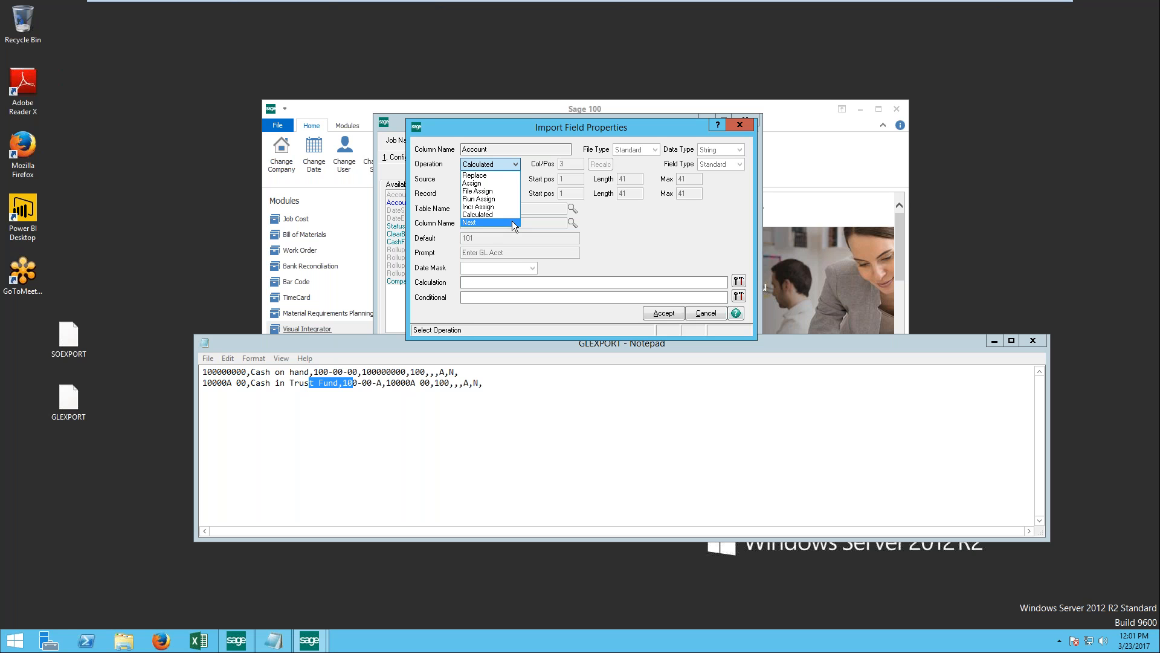
{"action": "left_click", "coordinate": [512, 224]}
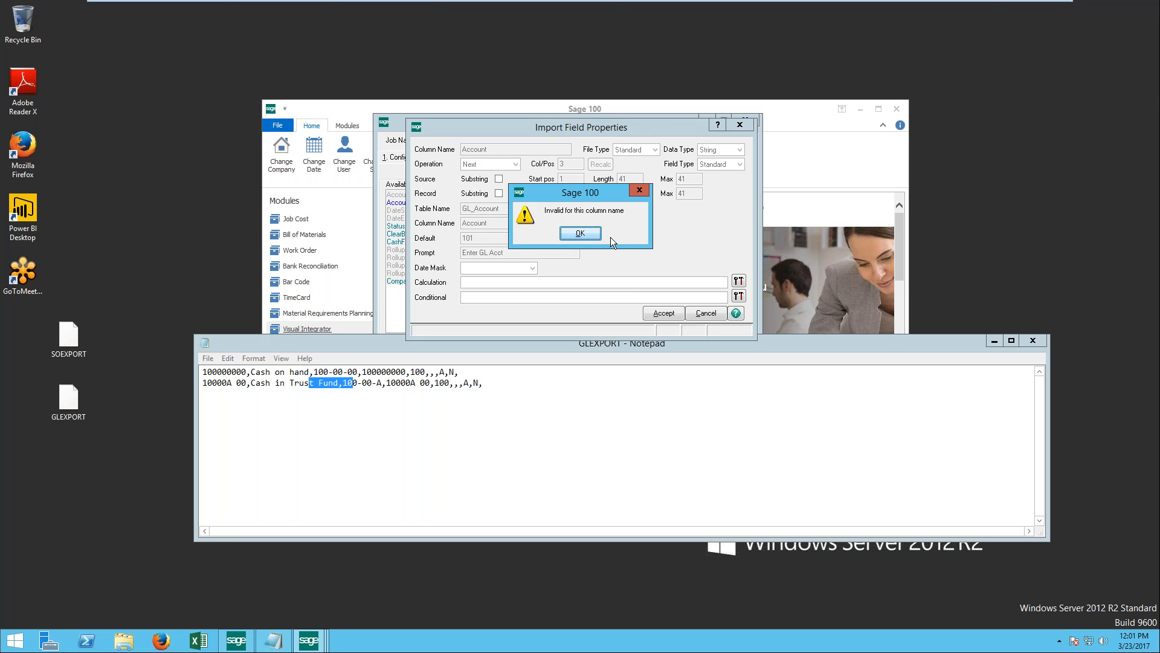
{"action": "left_click", "coordinate": [579, 234]}
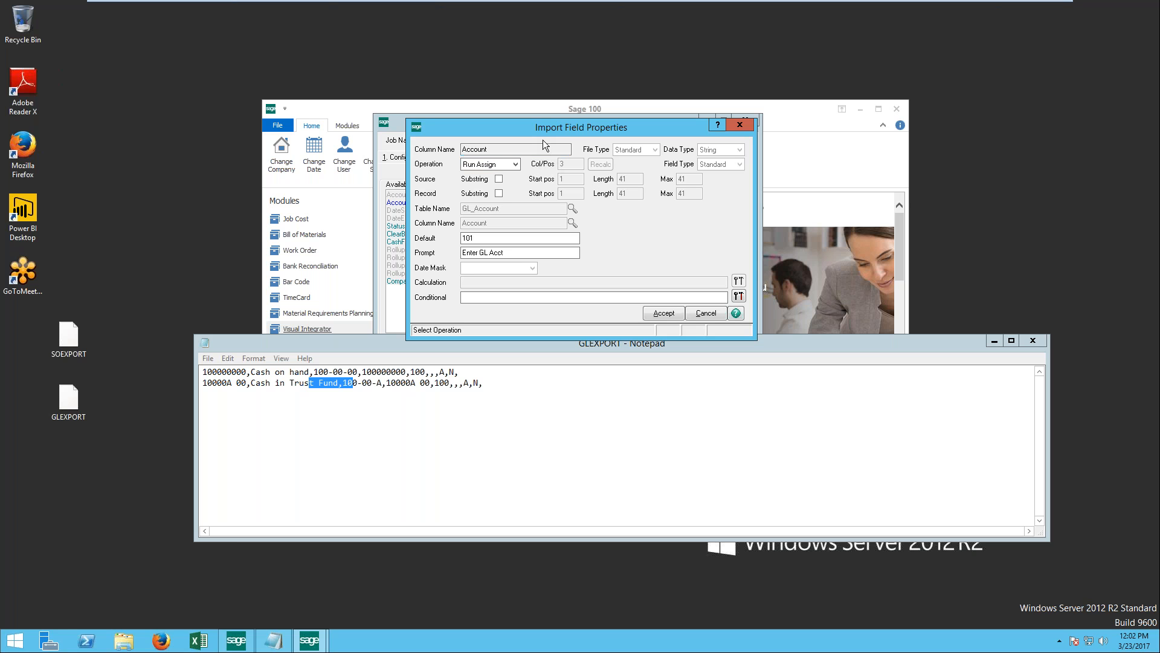
{"action": "mouse_move", "coordinate": [545, 128]}
{"action": "left_mouse_down"}
{"action": "mouse_move", "coordinate": [538, 156]}
{"action": "mouse_move", "coordinate": [539, 125]}
{"action": "left_mouse_up"}
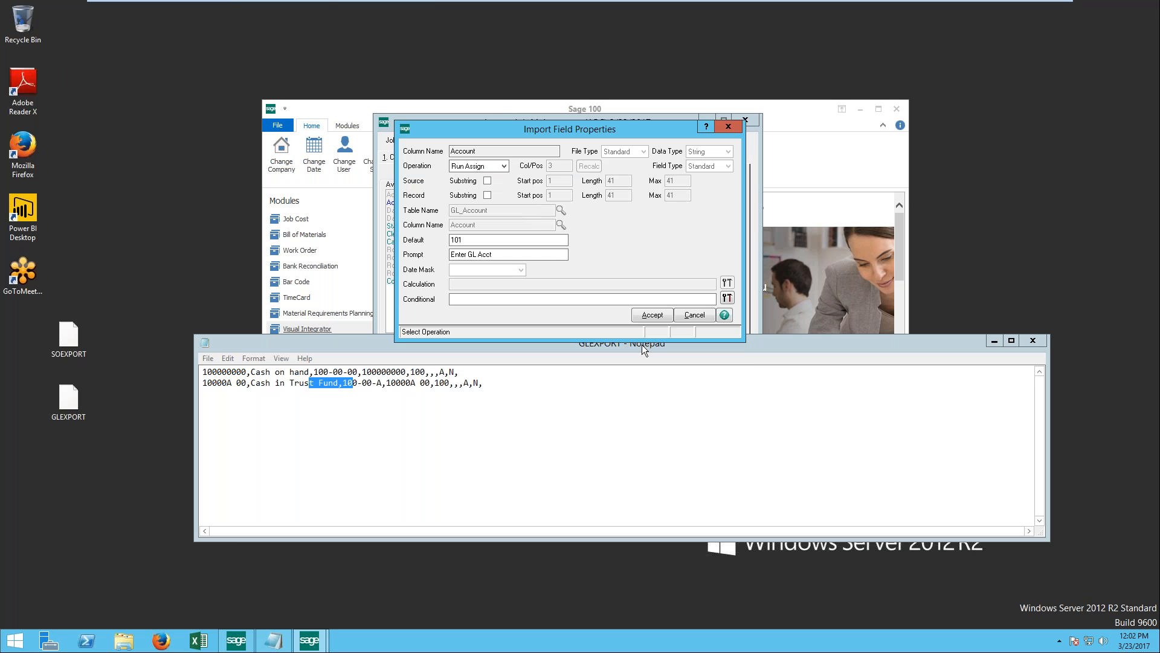
- Set the Account field's import operation to Replace
{"action": "left_click", "coordinate": [505, 167]}
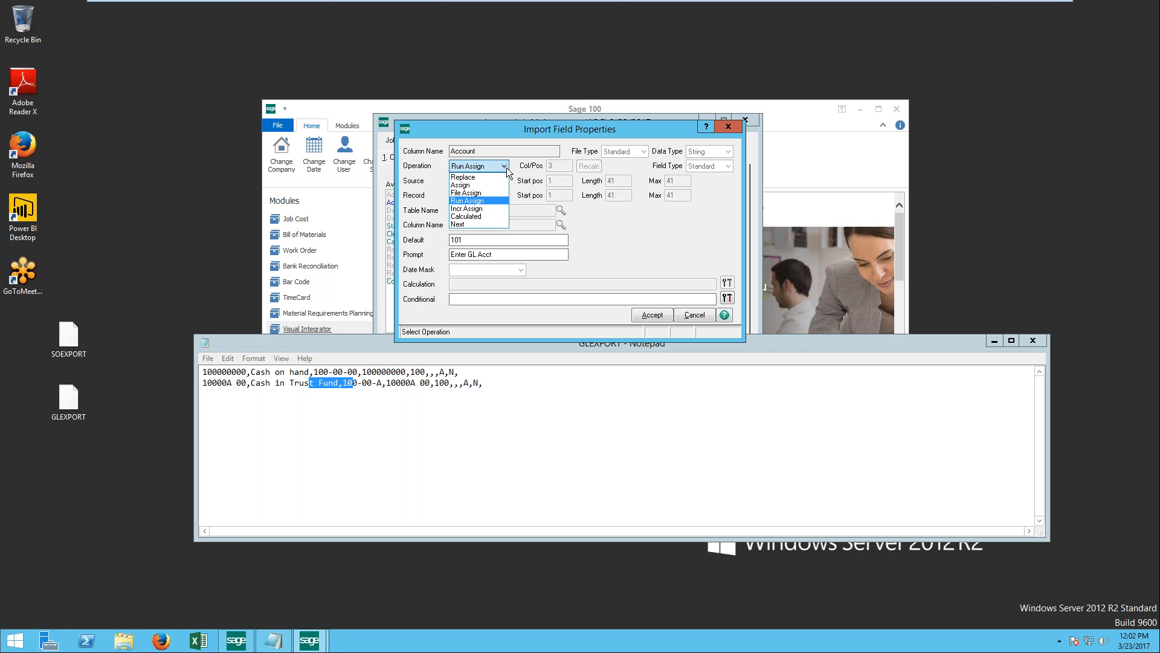
{"action": "left_click", "coordinate": [499, 176]}
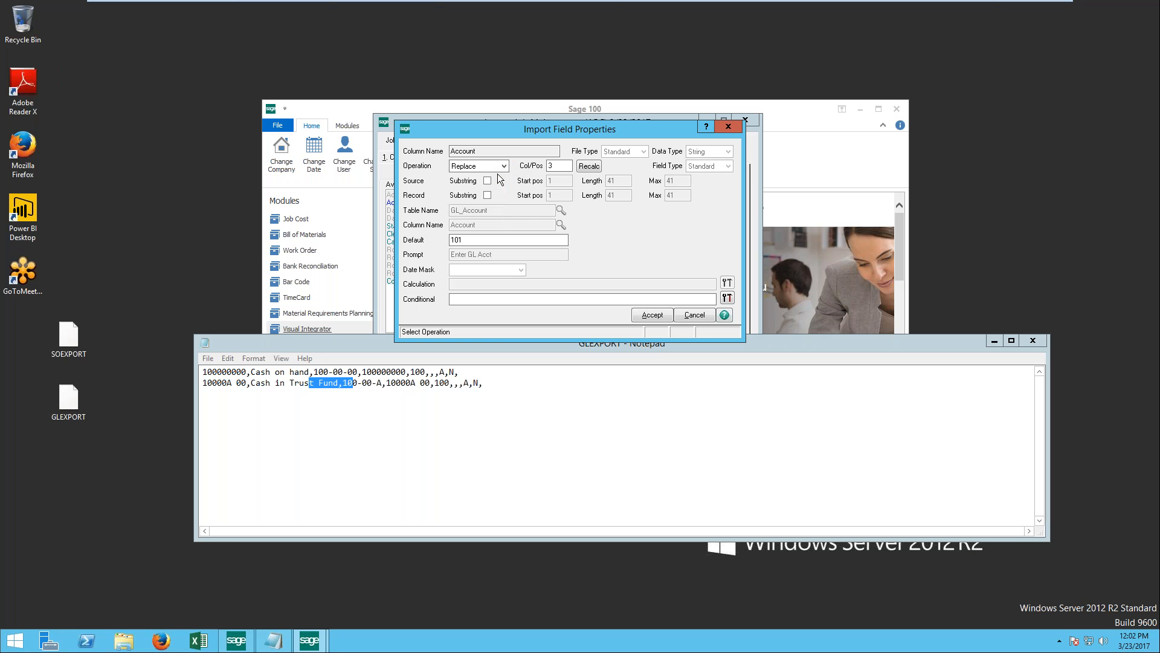
{"action": "key", "text": "Tab"}
{"action": "left_click", "coordinate": [503, 166]}
{"action": "left_click", "coordinate": [492, 178]}
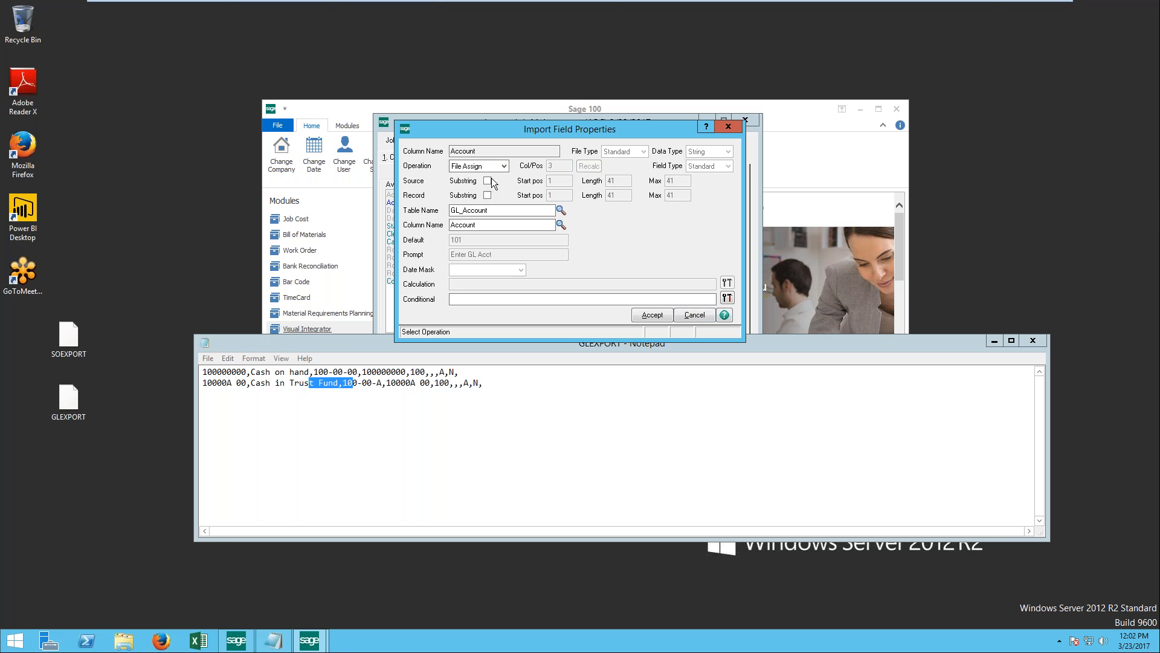
{"action": "left_click", "coordinate": [495, 166]}
{"action": "left_click", "coordinate": [495, 177]}
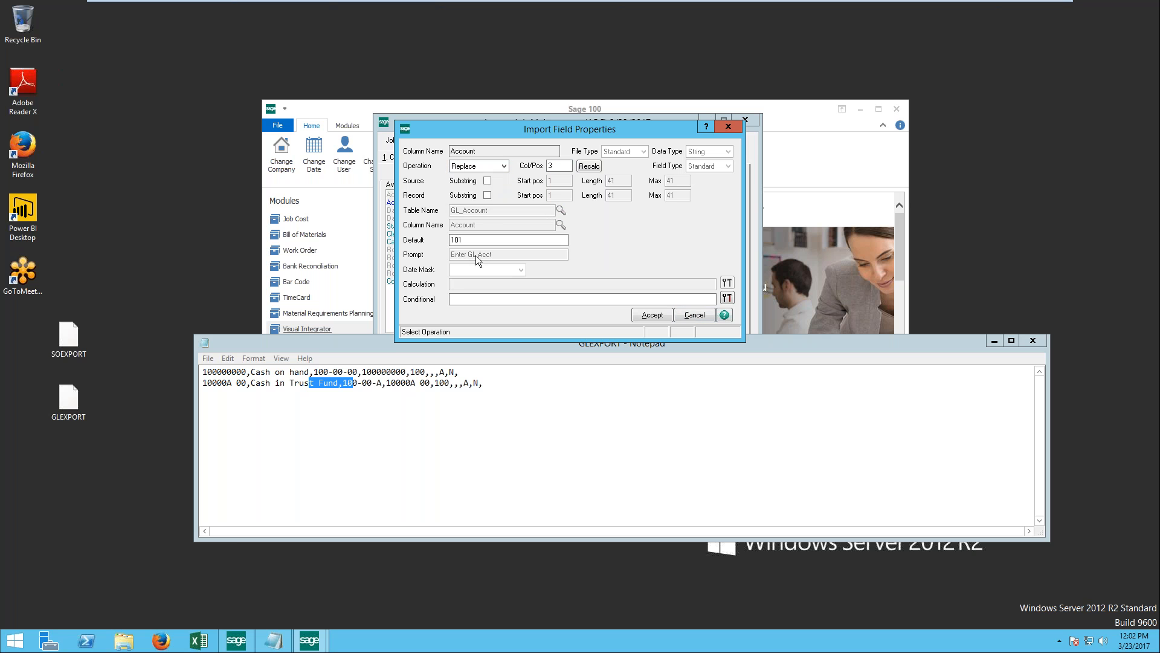
- Clear the Account field's default value and accept the field properties
{"action": "double_click", "coordinate": [458, 240]}
{"action": "key", "text": "Delete"}
{"action": "key", "text": "Tab"}
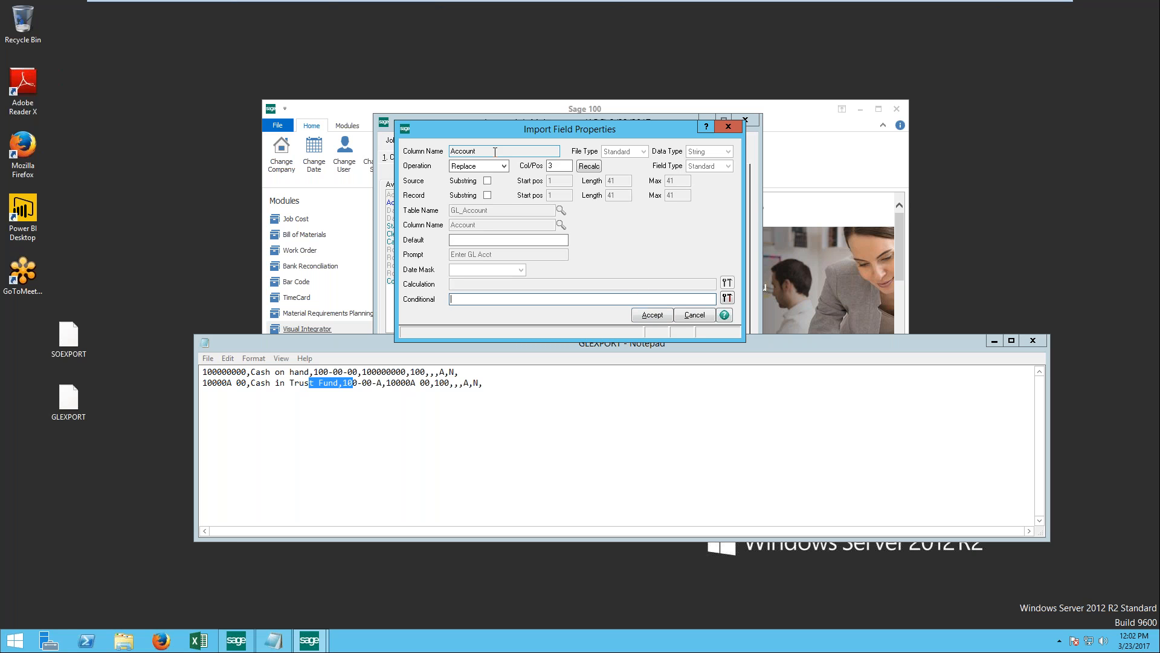
{"action": "left_click", "coordinate": [663, 315]}
- Open the Status field's import properties and move the job maintenance, field properties and main Sage 100 windows apart
{"action": "left_click", "coordinate": [542, 203]}
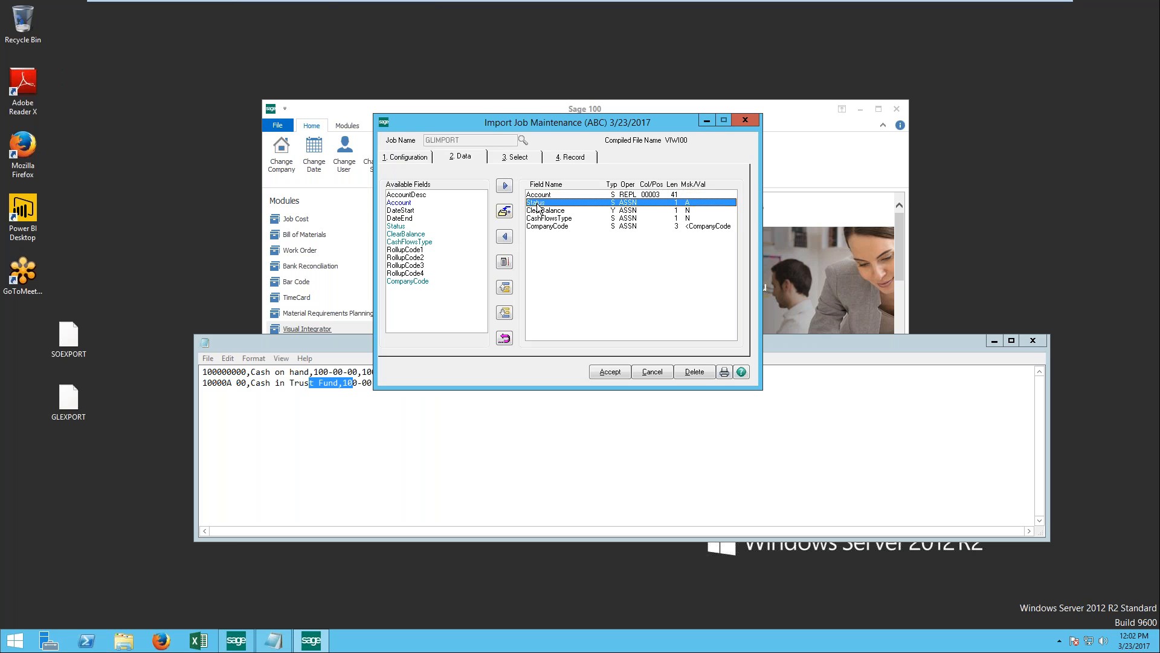
{"action": "double_click", "coordinate": [613, 203]}
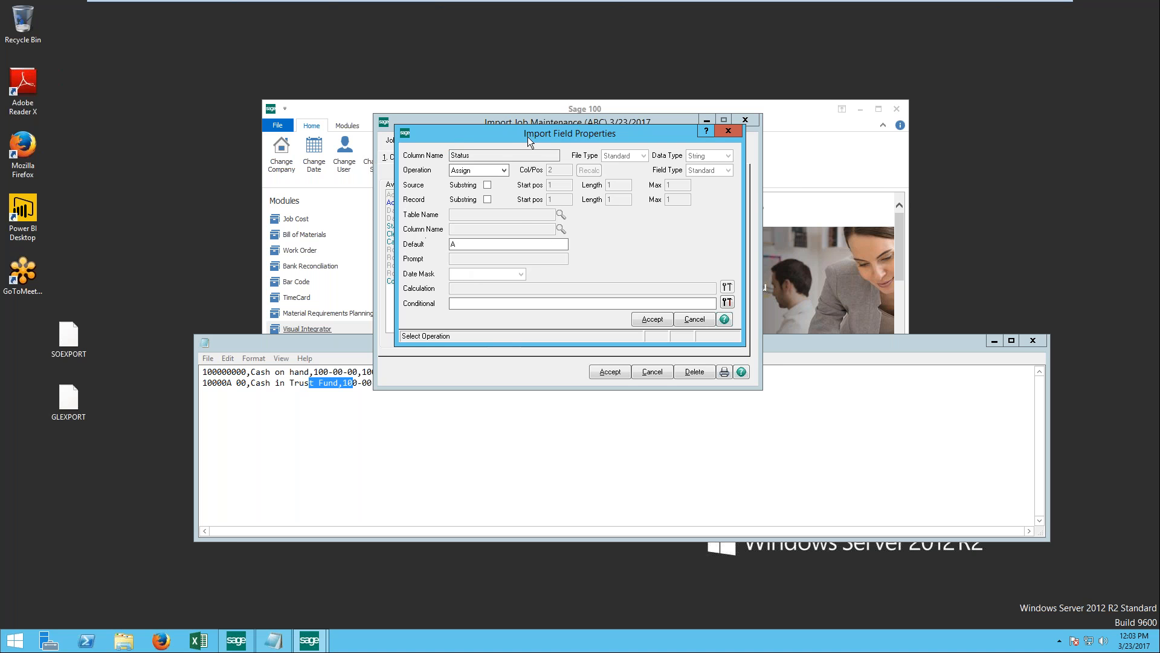
{"action": "key", "text": "Return"}
{"action": "left_click_drag", "start_coordinate": [524, 119], "coordinate": [789, 17]}
{"action": "left_click_drag", "start_coordinate": [569, 132], "coordinate": [841, 108]}
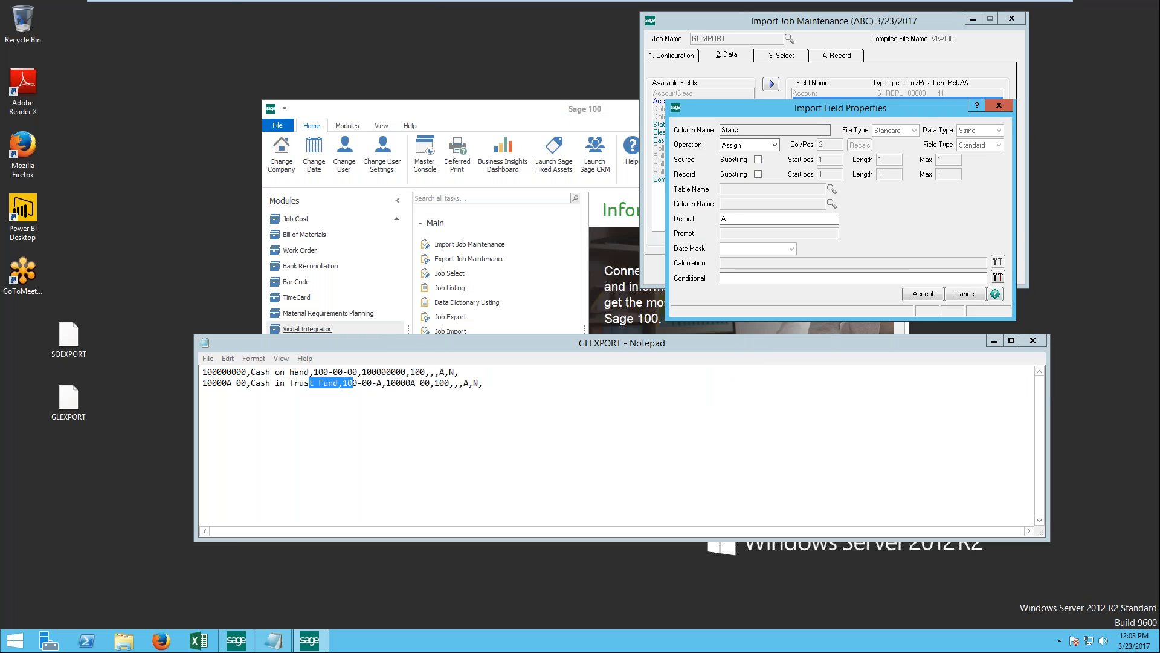
{"action": "left_click", "coordinate": [561, 106]}
{"action": "left_click_drag", "start_coordinate": [561, 106], "coordinate": [313, 35]}
- Set the Status field's import operation to Replace
{"action": "left_click", "coordinate": [796, 24]}
{"action": "left_click", "coordinate": [795, 24]}
{"action": "left_click", "coordinate": [796, 298]}
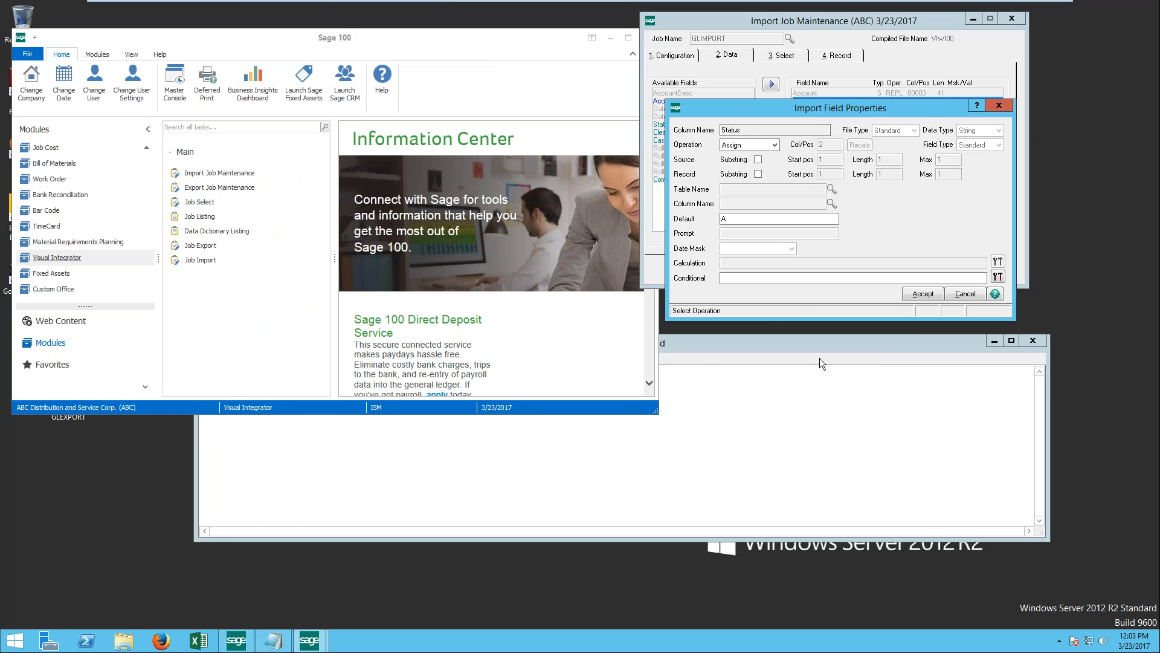
{"action": "key", "text": "r"}
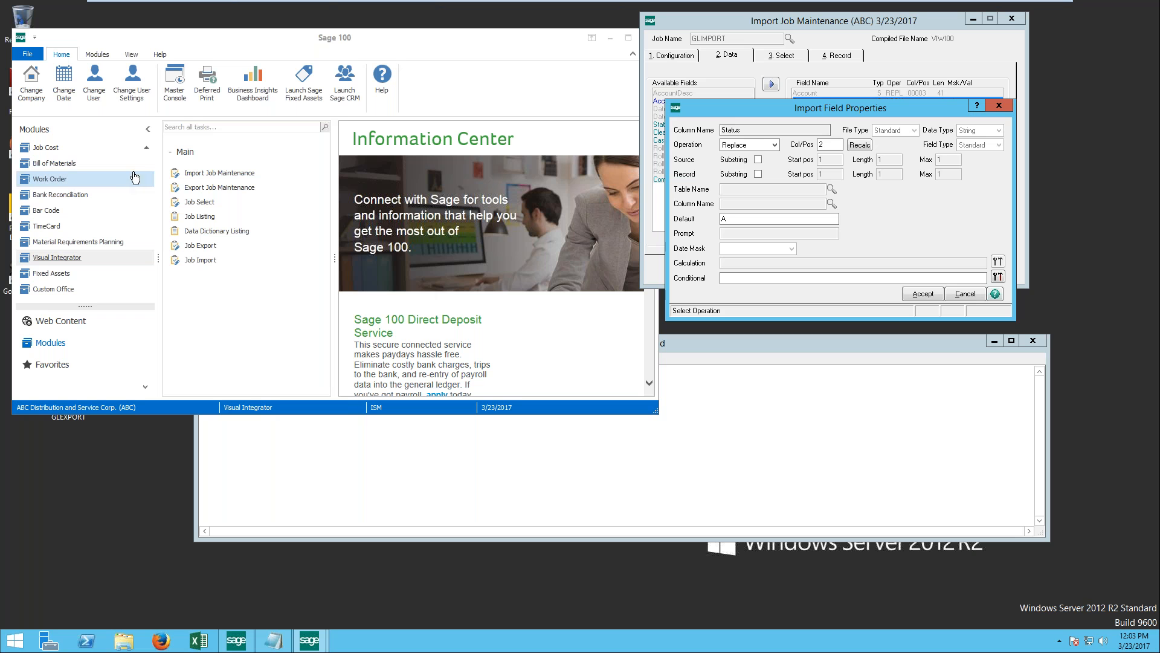
- Collapse the module list in the main Sage 100 window and open the Resources link in the Information Center
{"action": "left_click", "coordinate": [147, 129]}
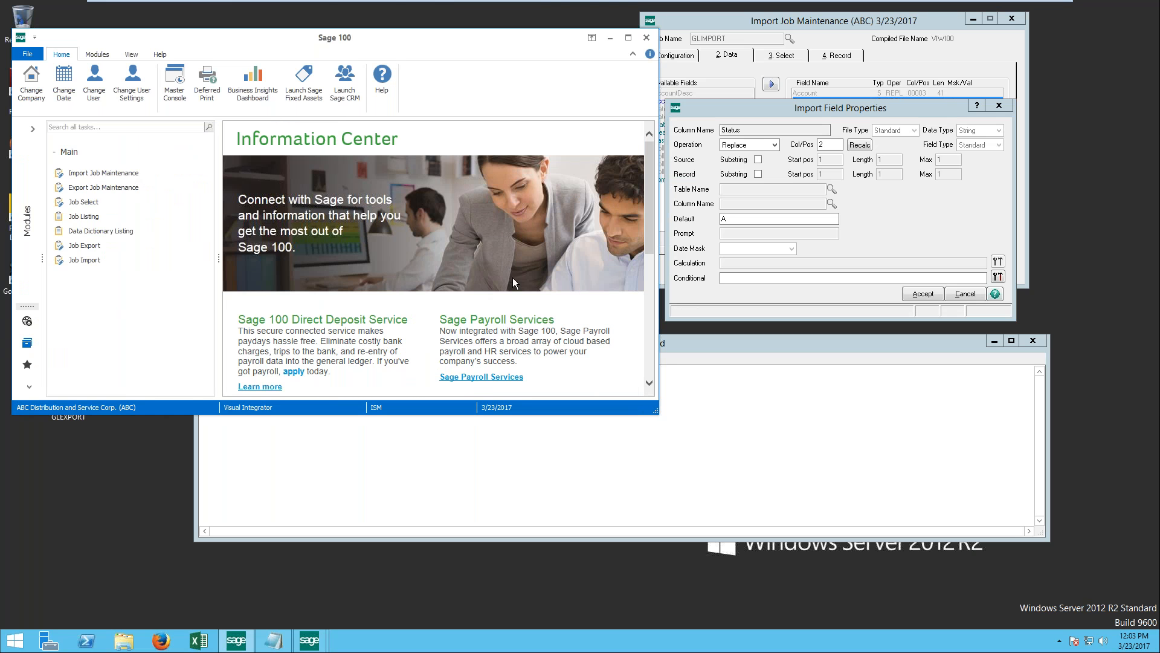
{"action": "left_click_drag", "start_coordinate": [651, 235], "coordinate": [645, 321]}
{"action": "left_click", "coordinate": [460, 349]}
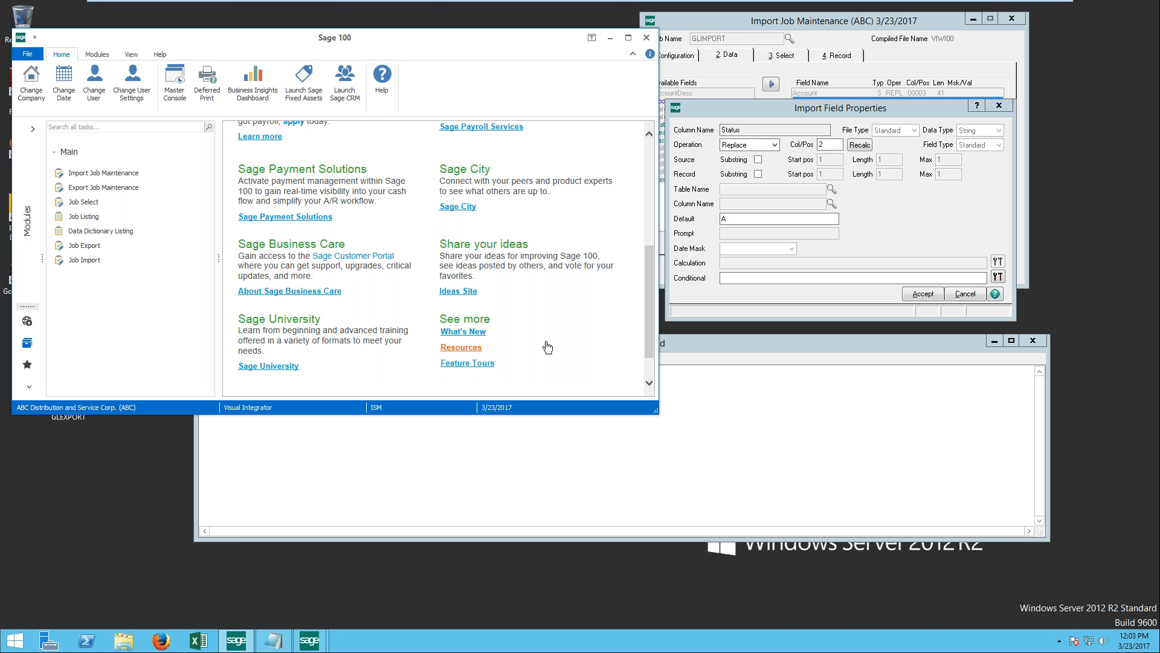
- Open the File Layouts and Program Information reference and display the General Ledger GL_Account file layout in an enlarged window
{"action": "scroll", "coordinate": [515, 289], "scroll_direction": "down", "scroll_amount": 3}
{"action": "scroll", "coordinate": [533, 291], "scroll_direction": "down", "scroll_amount": 3}
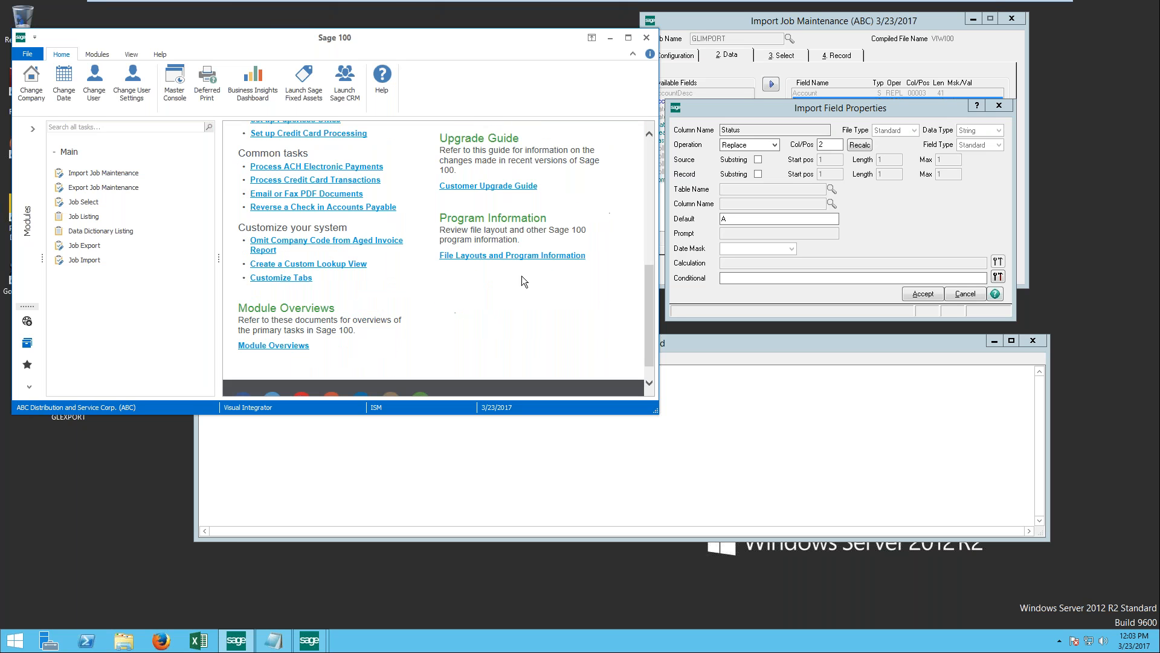
{"action": "left_click", "coordinate": [523, 257]}
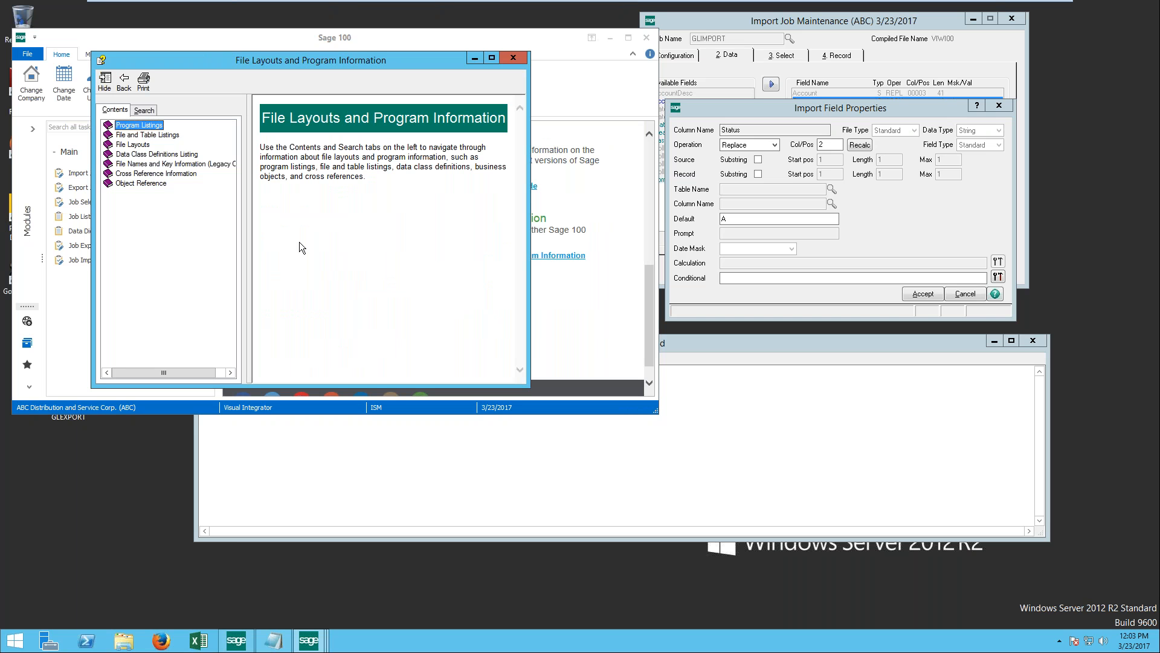
{"action": "left_click", "coordinate": [145, 145]}
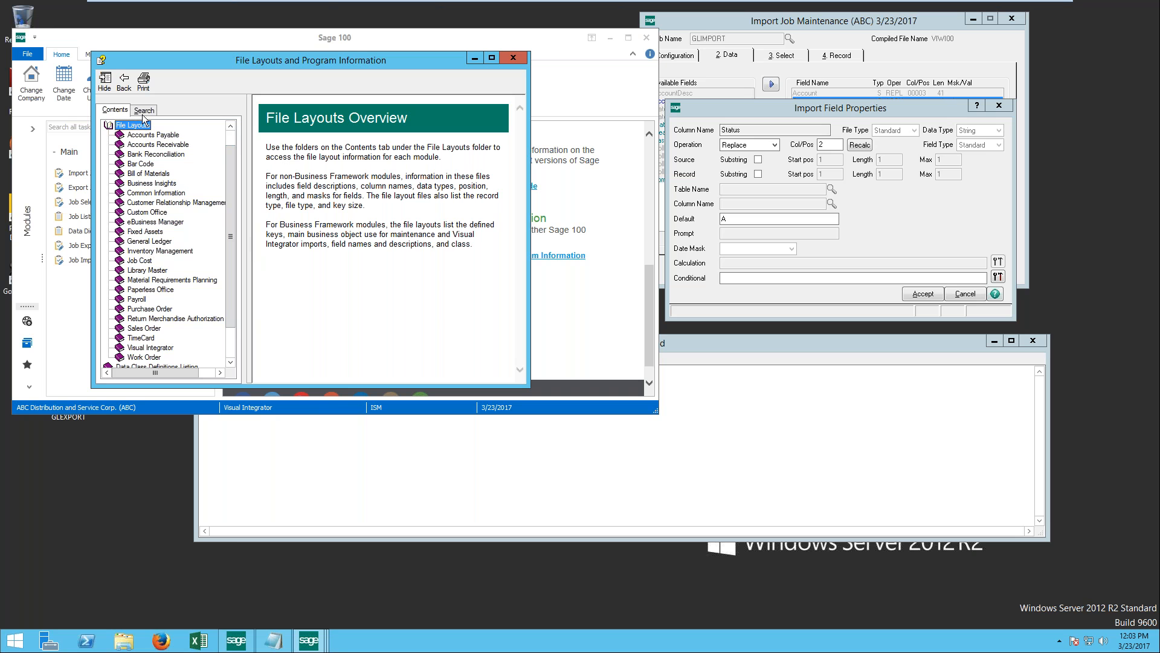
{"action": "left_click", "coordinate": [155, 242]}
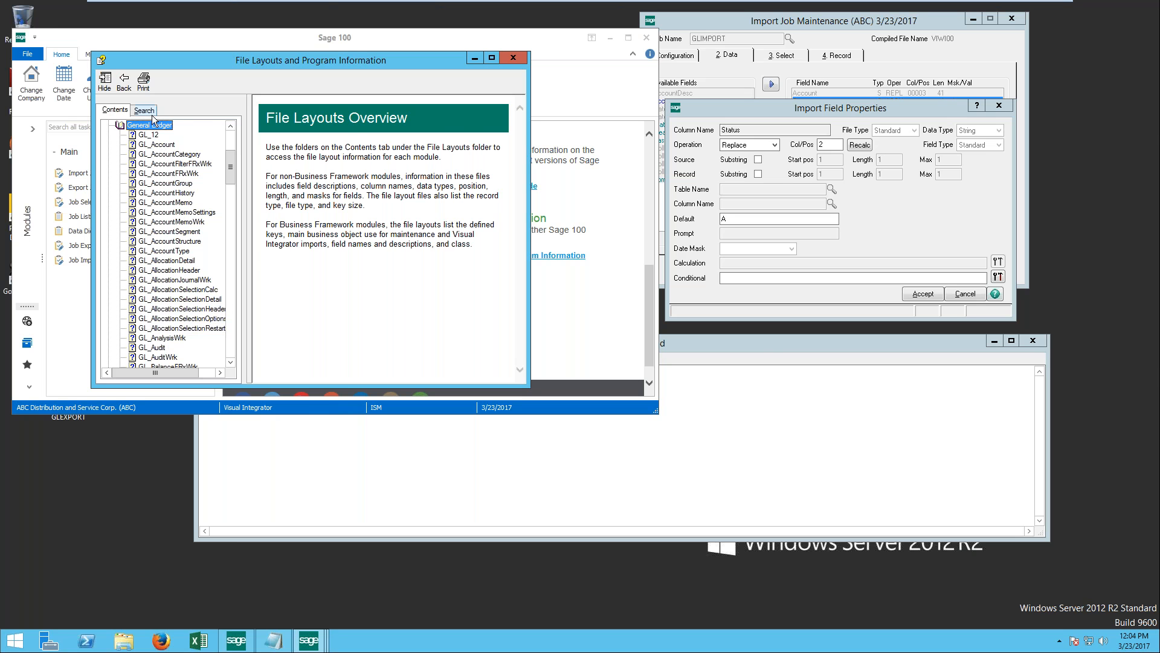
{"action": "left_click", "coordinate": [157, 144]}
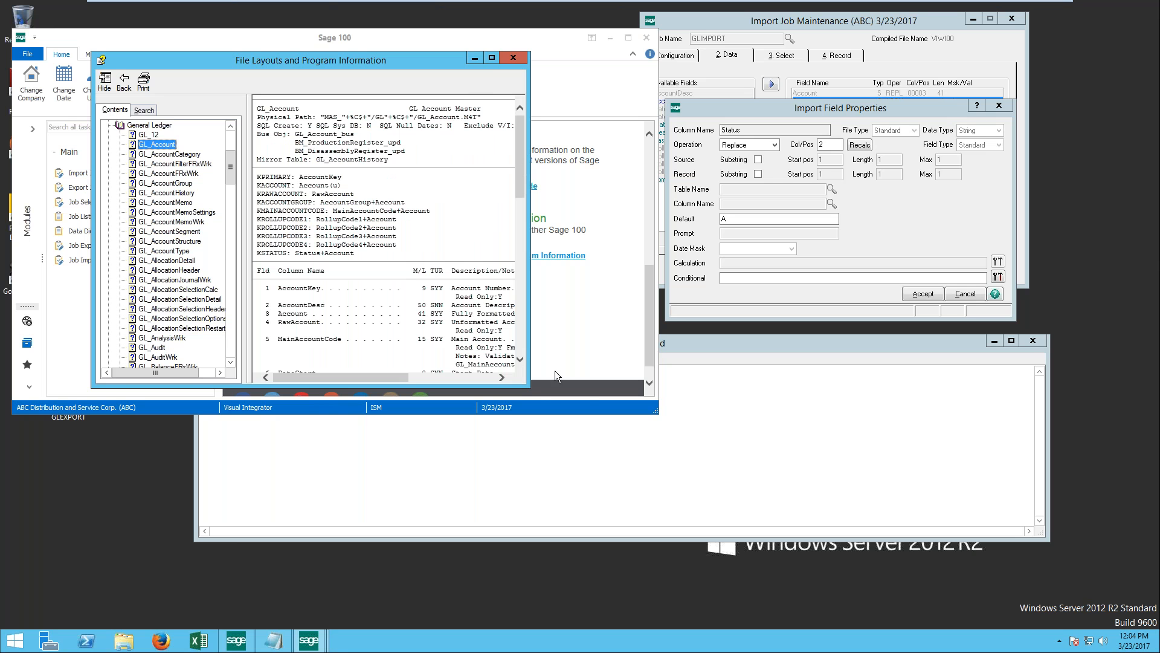
{"action": "left_click_drag", "start_coordinate": [531, 387], "coordinate": [923, 469]}
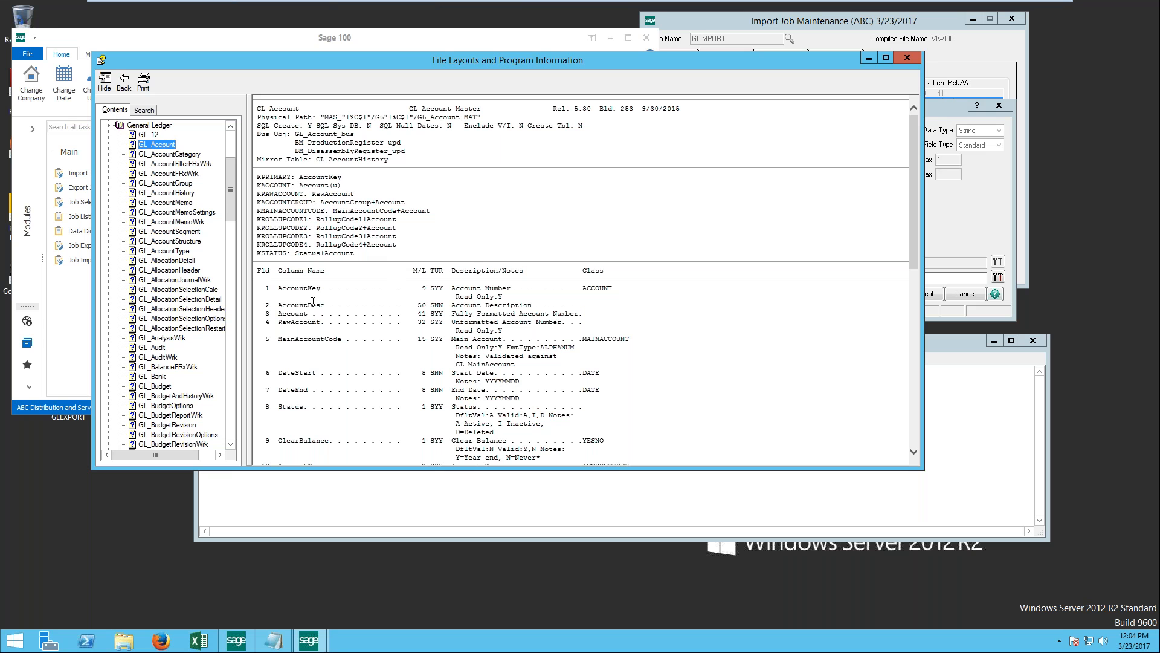
- Examine the AccountKey length and the Status length, default and valid values in the GL_Account layout against the Status field's import default
{"action": "left_click_drag", "start_coordinate": [279, 288], "coordinate": [325, 290]}
{"action": "left_click_drag", "start_coordinate": [422, 291], "coordinate": [427, 290]}
{"action": "left_click_drag", "start_coordinate": [571, 64], "coordinate": [525, 59]}
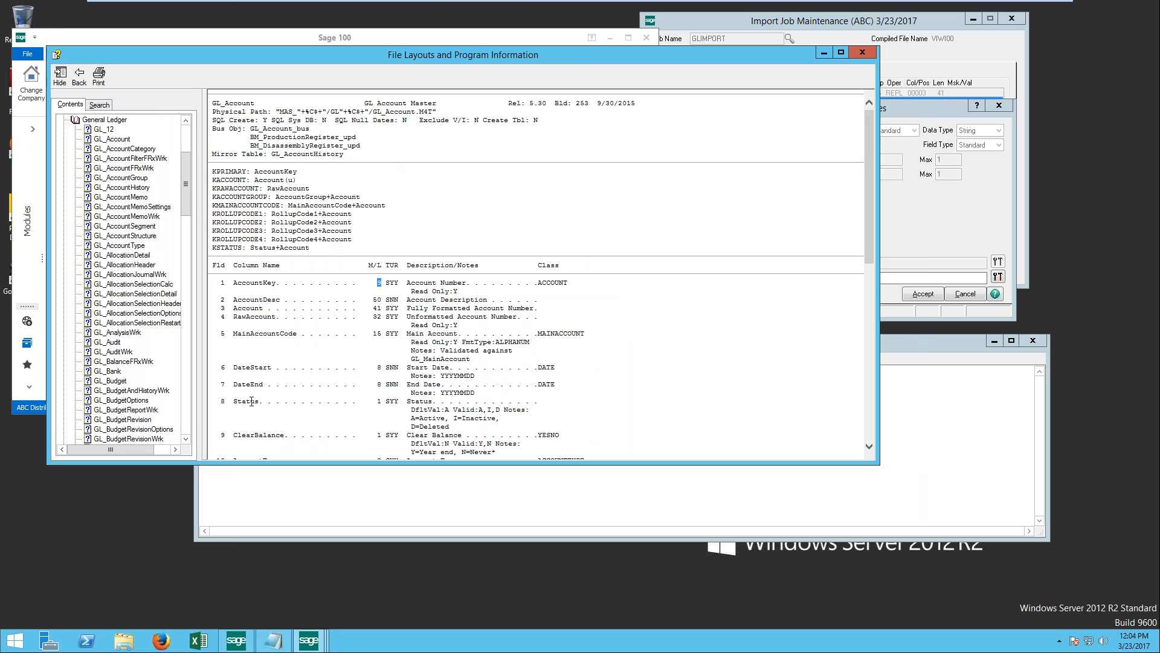
{"action": "double_click", "coordinate": [379, 401]}
{"action": "double_click", "coordinate": [448, 409]}
{"action": "left_click", "coordinate": [480, 411]}
{"action": "double_click", "coordinate": [479, 410]}
{"action": "left_click_drag", "start_coordinate": [452, 426], "coordinate": [419, 425]}
{"action": "left_click", "coordinate": [456, 425]}
{"action": "left_click", "coordinate": [904, 103]}
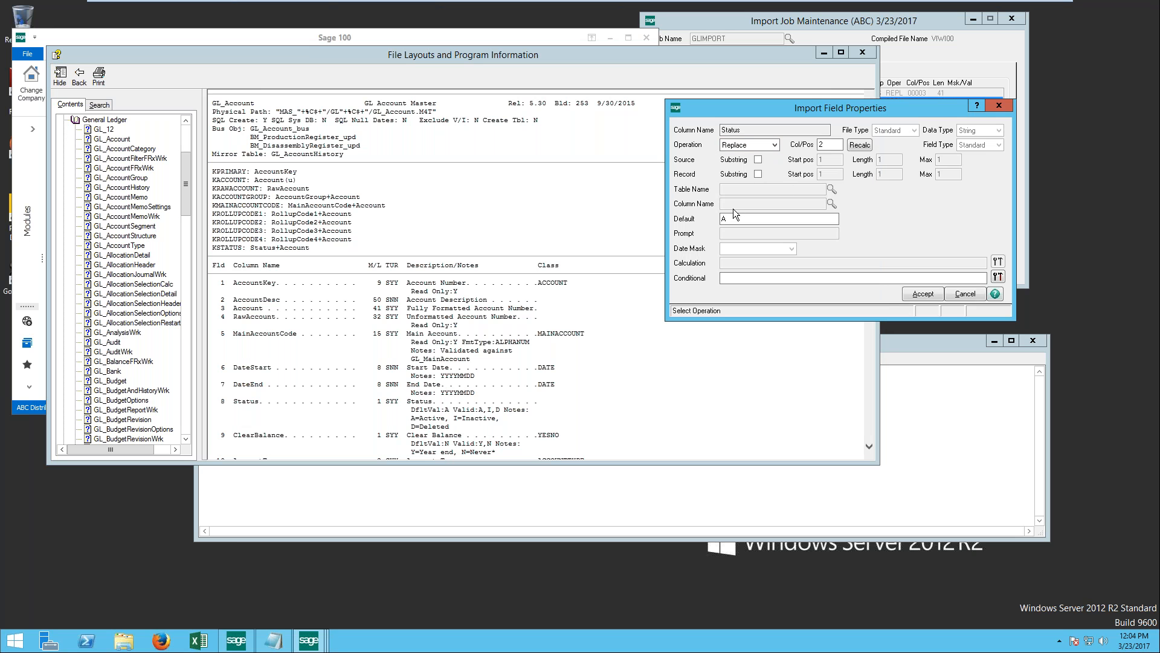
{"action": "left_click", "coordinate": [720, 220]}
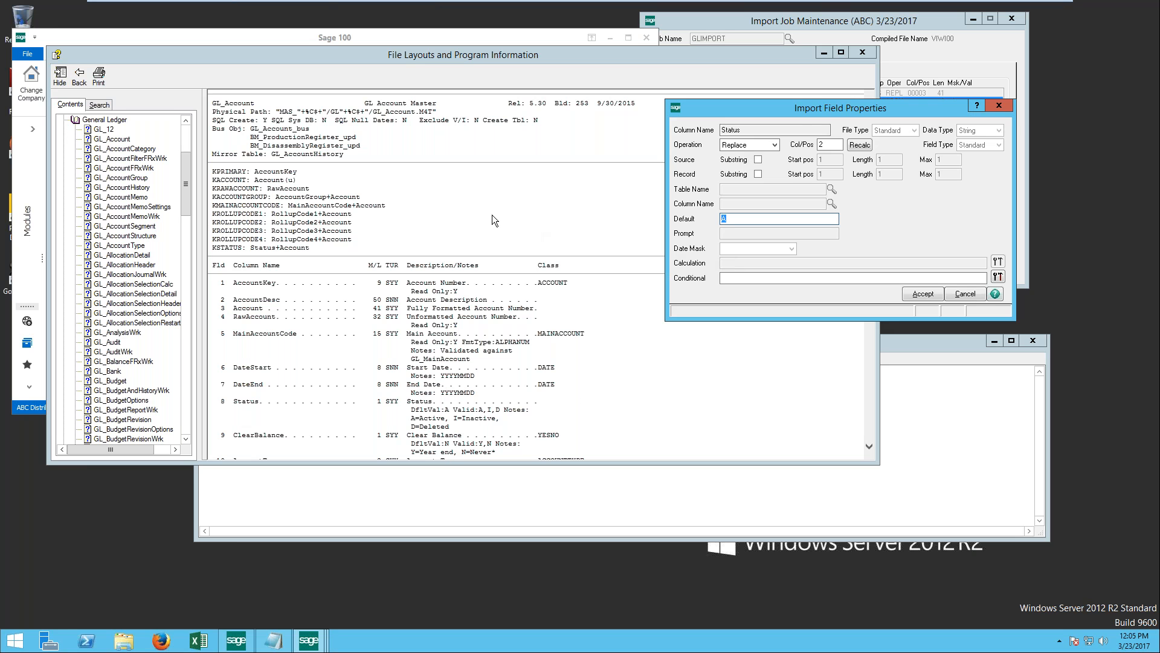
- Close the file layouts reference, minimize the main Sage 100 window, and move the Status field properties up over the import job
{"action": "left_click", "coordinate": [869, 53]}
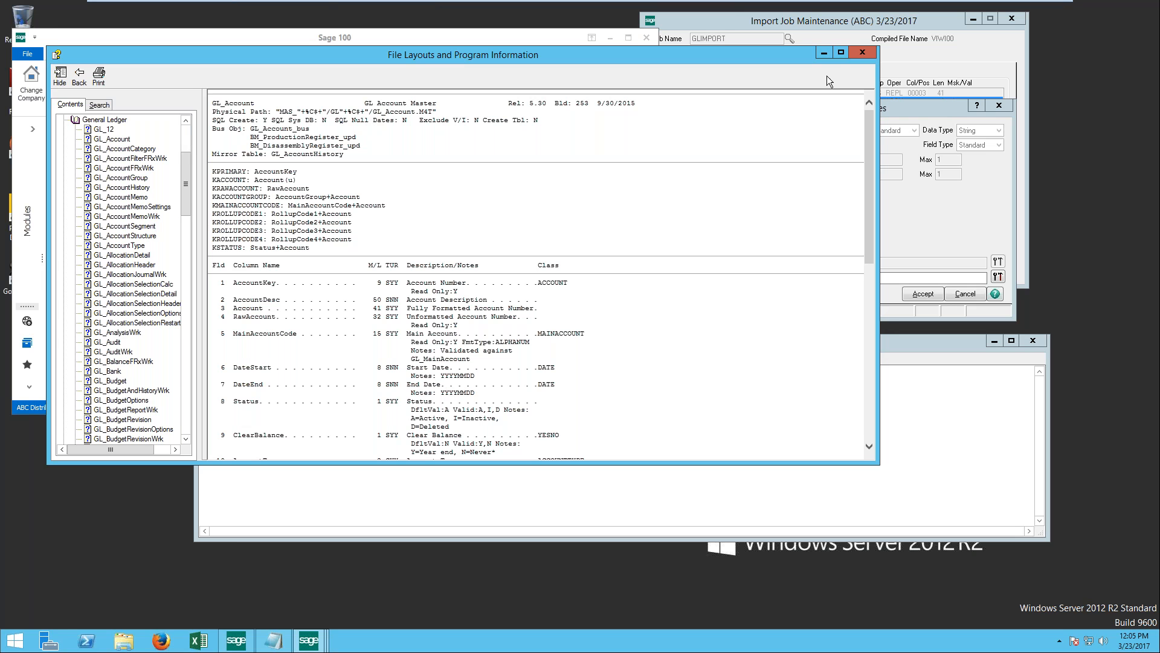
{"action": "left_click", "coordinate": [863, 52]}
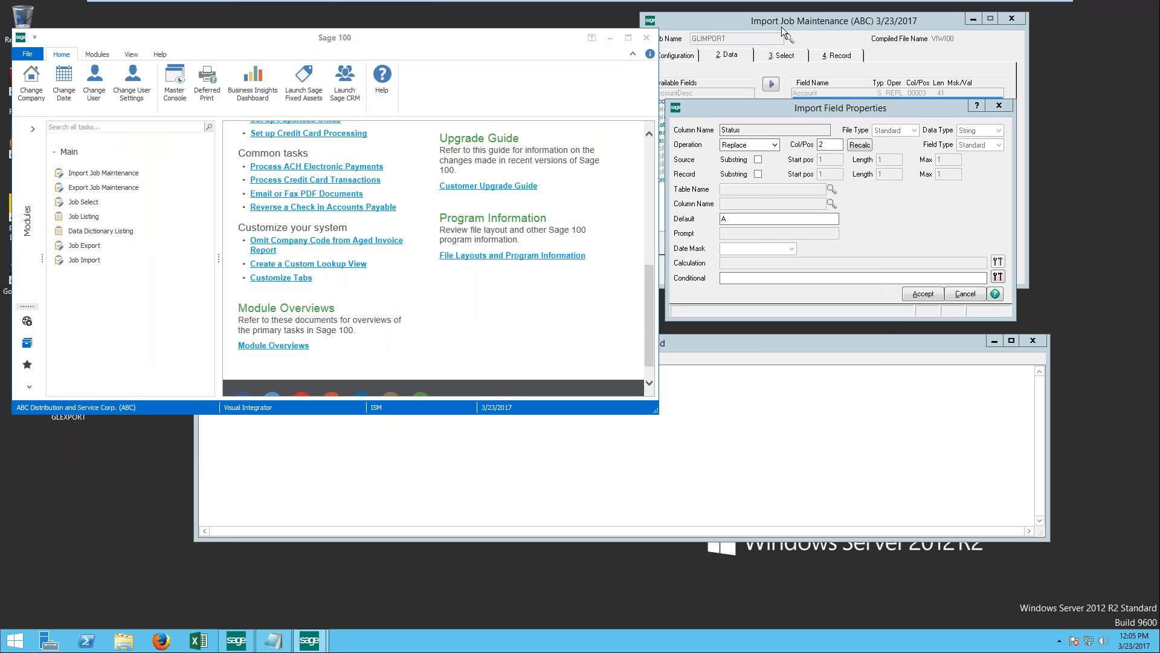
{"action": "left_click", "coordinate": [612, 38]}
{"action": "left_click", "coordinate": [762, 280]}
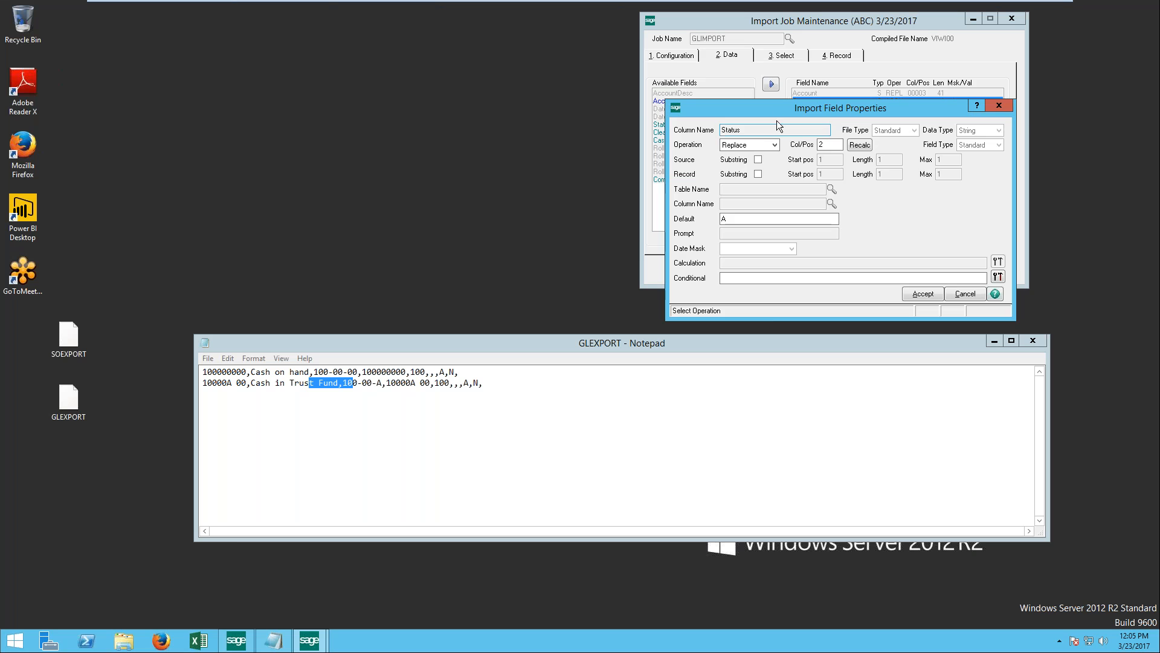
{"action": "left_click_drag", "start_coordinate": [785, 106], "coordinate": [785, 61]}
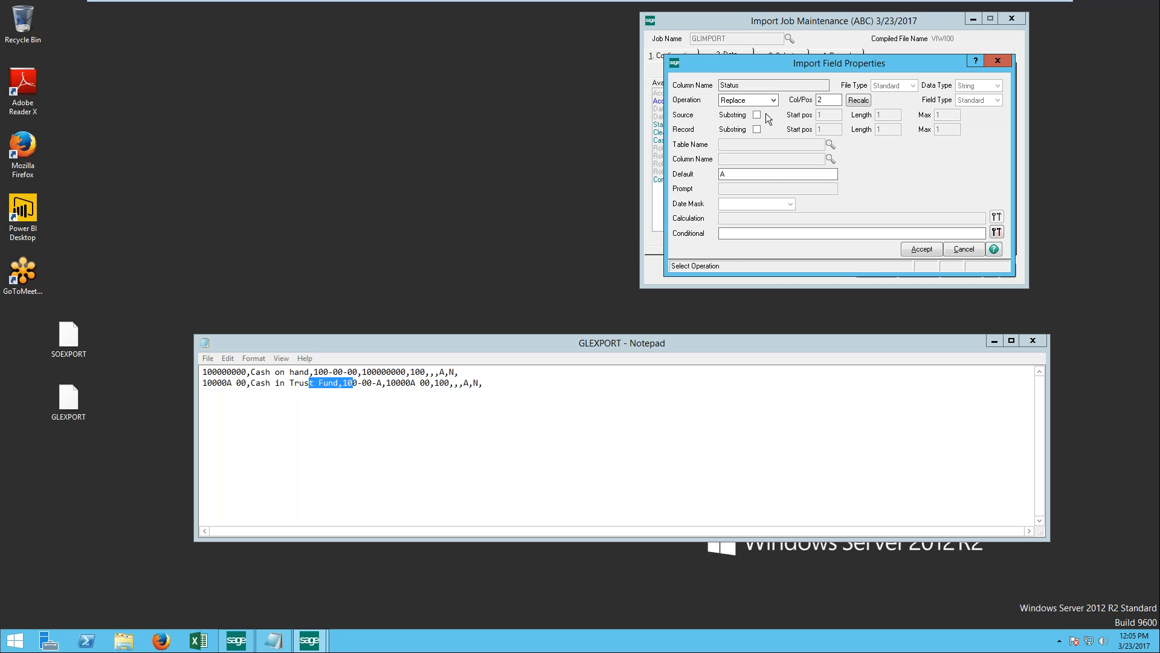
- Set the Status field's import operation to Assign with default value A and accept the field properties
{"action": "left_click", "coordinate": [922, 247]}
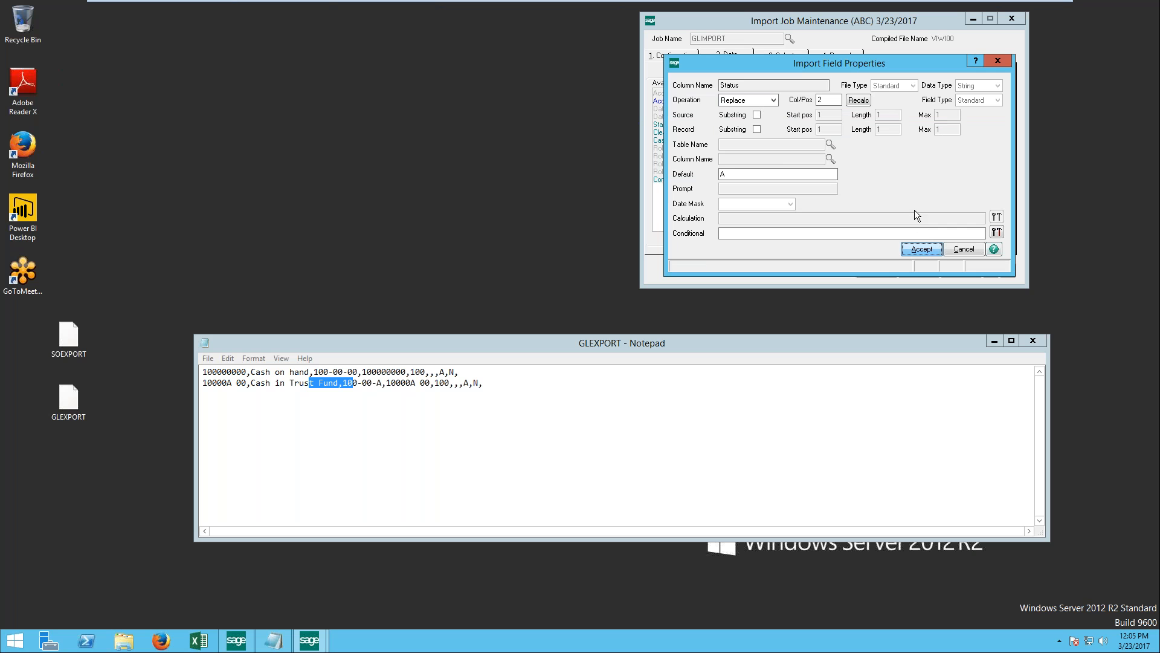
{"action": "left_click", "coordinate": [749, 100]}
{"action": "left_click", "coordinate": [750, 119]}
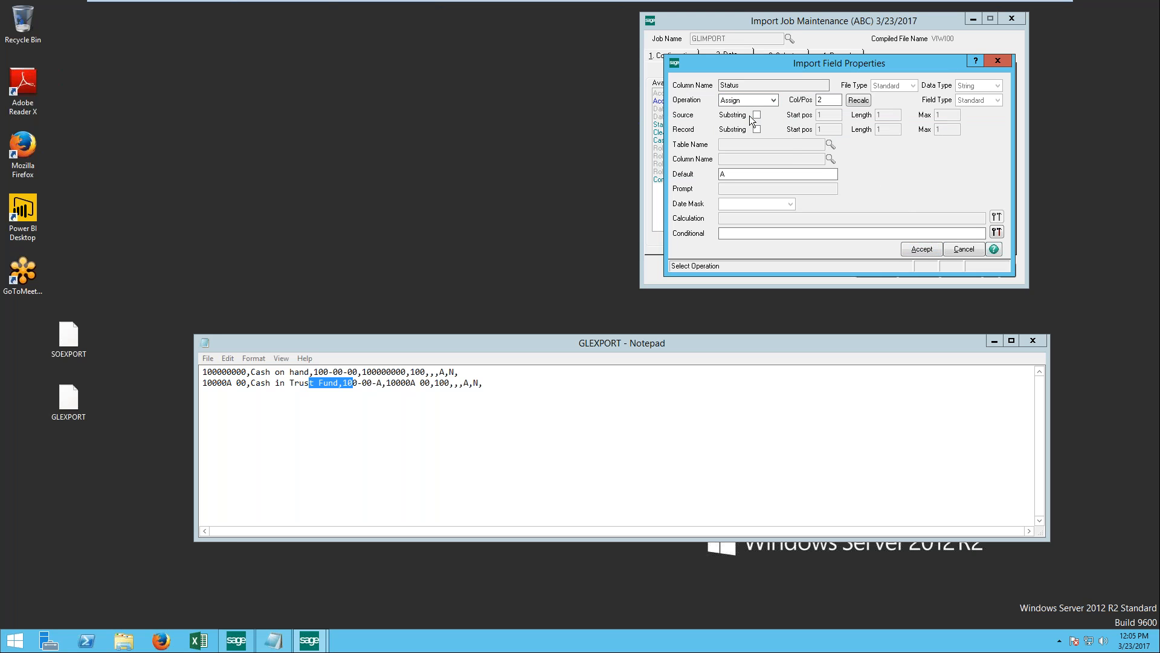
{"action": "left_click", "coordinate": [770, 174]}
{"action": "type", "text": "A"}
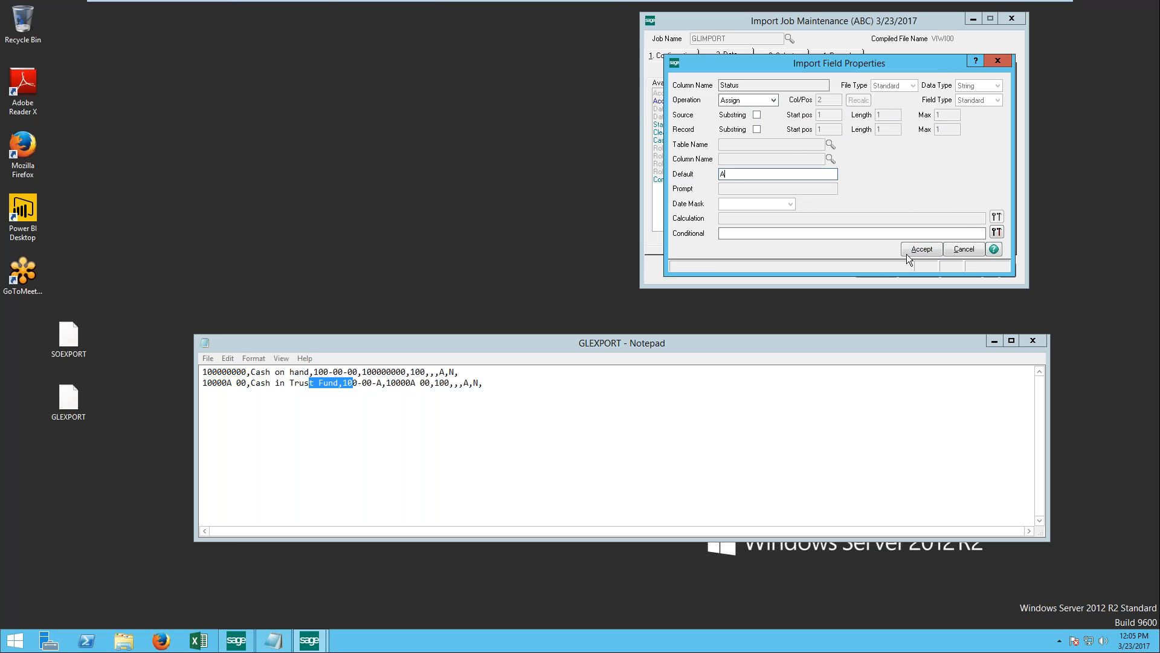
{"action": "left_click", "coordinate": [916, 249]}
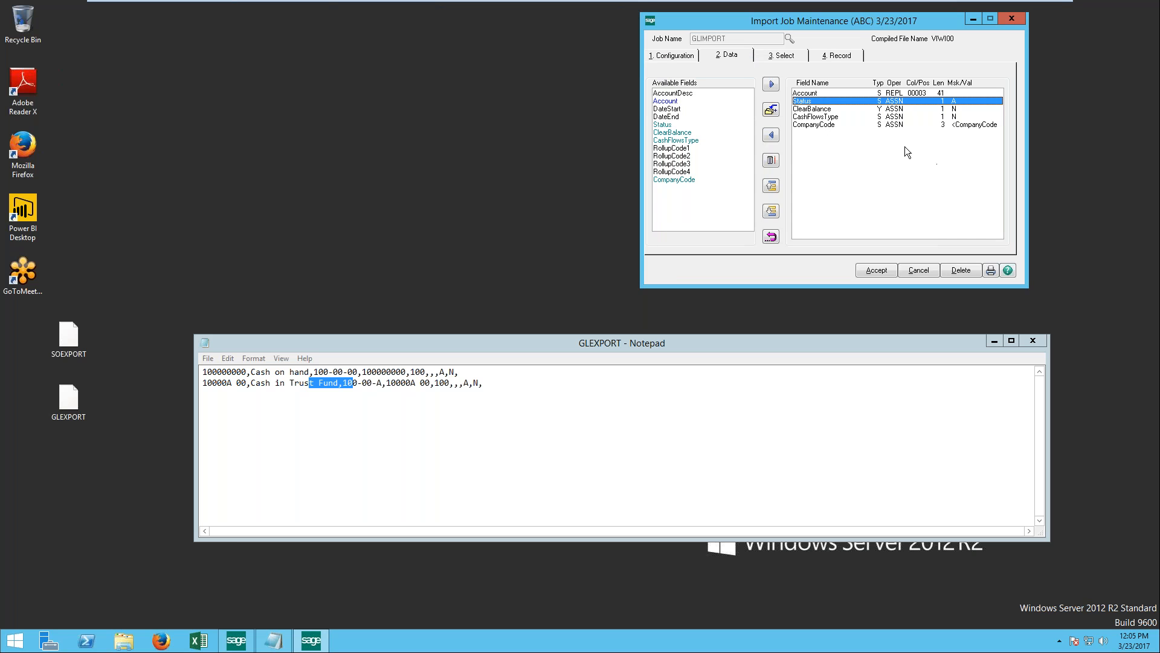
- Review the ClearBalance and CashFlowsType import fields and check the CompanyCode field's import properties
{"action": "left_click", "coordinate": [820, 109]}
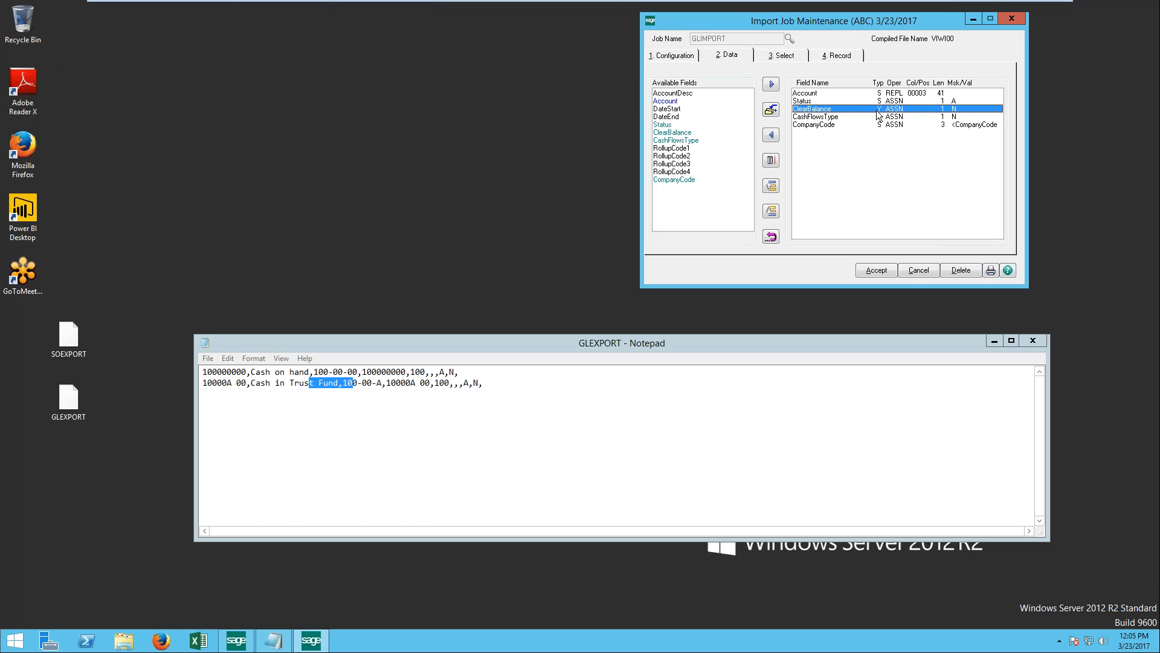
{"action": "left_click", "coordinate": [820, 119]}
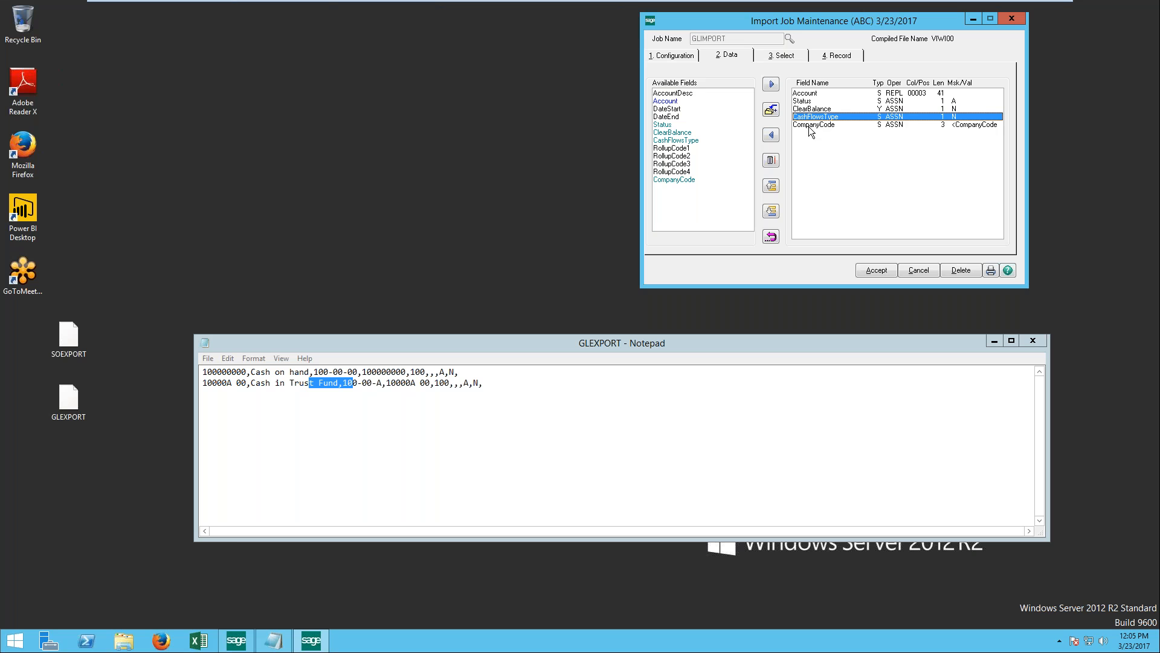
{"action": "double_click", "coordinate": [953, 125]}
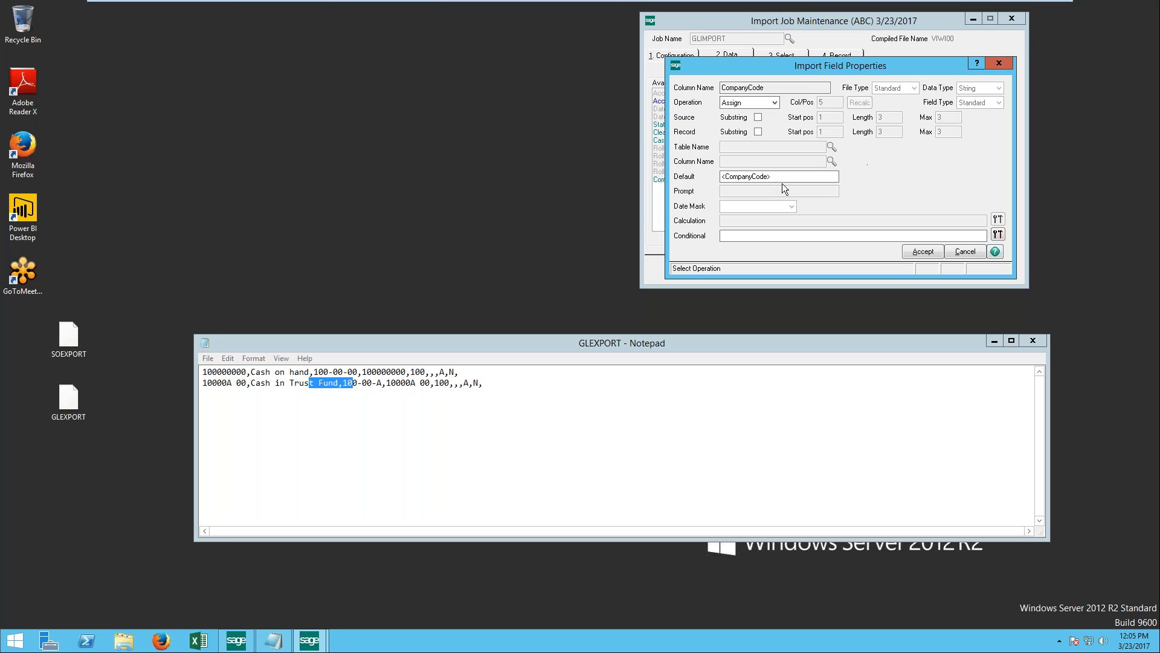
{"action": "left_click", "coordinate": [923, 250]}
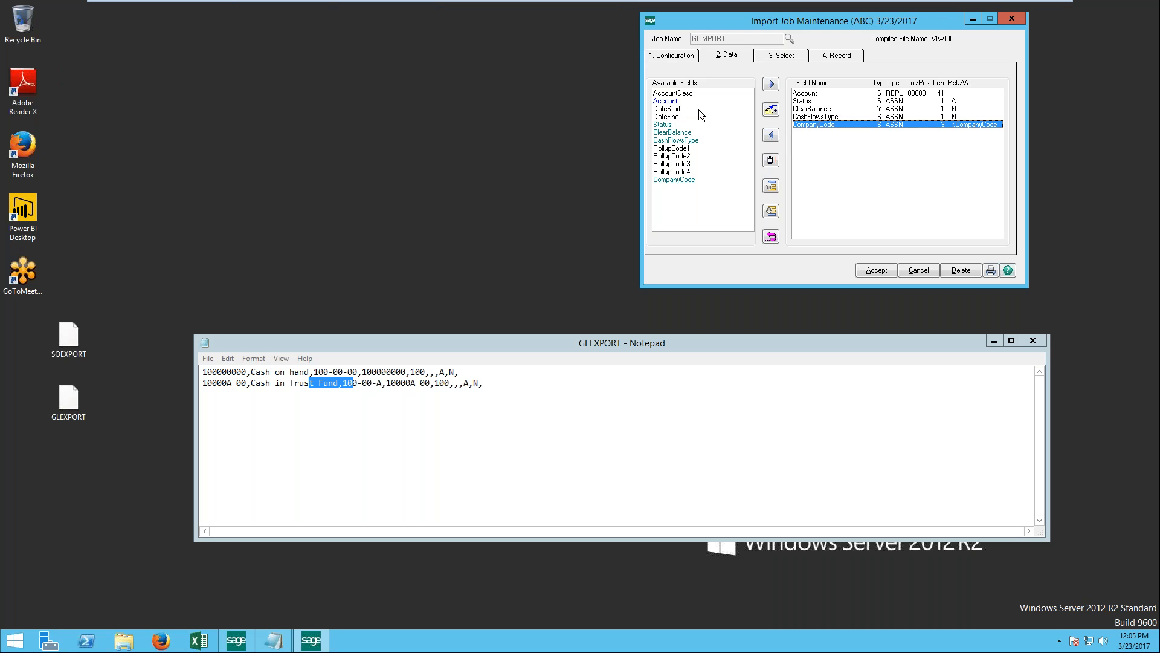
- Add AccountDesc to the import job's fields and move it up directly below Account
{"action": "double_click", "coordinate": [683, 92]}
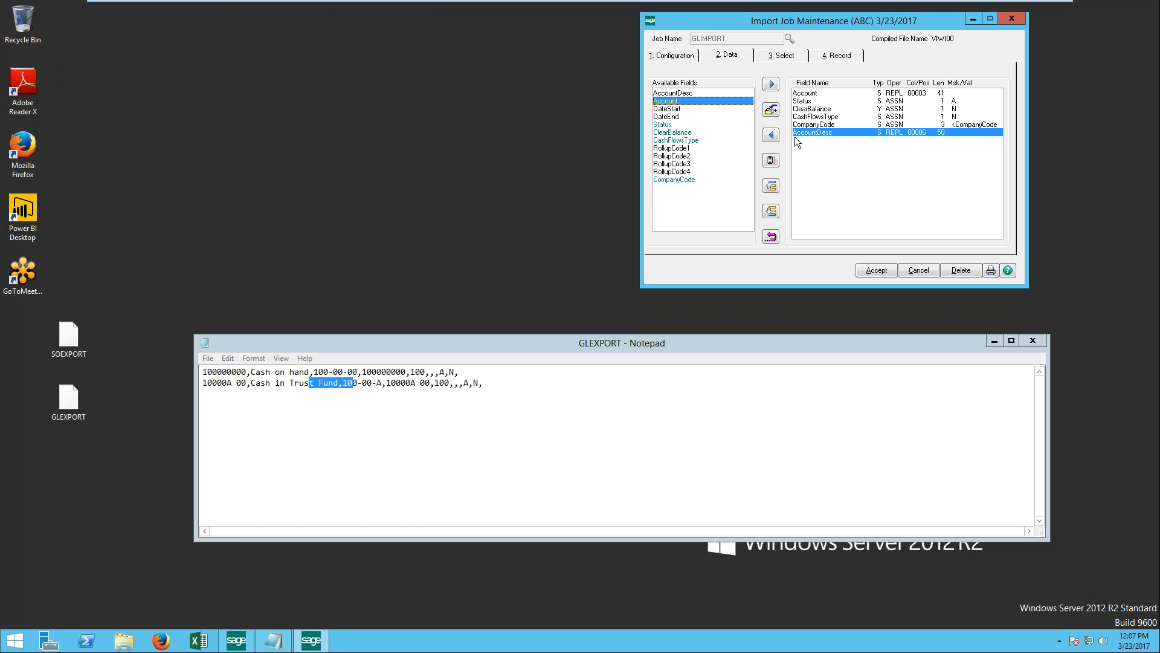
{"action": "left_click", "coordinate": [778, 187]}
{"action": "left_click", "coordinate": [777, 187]}
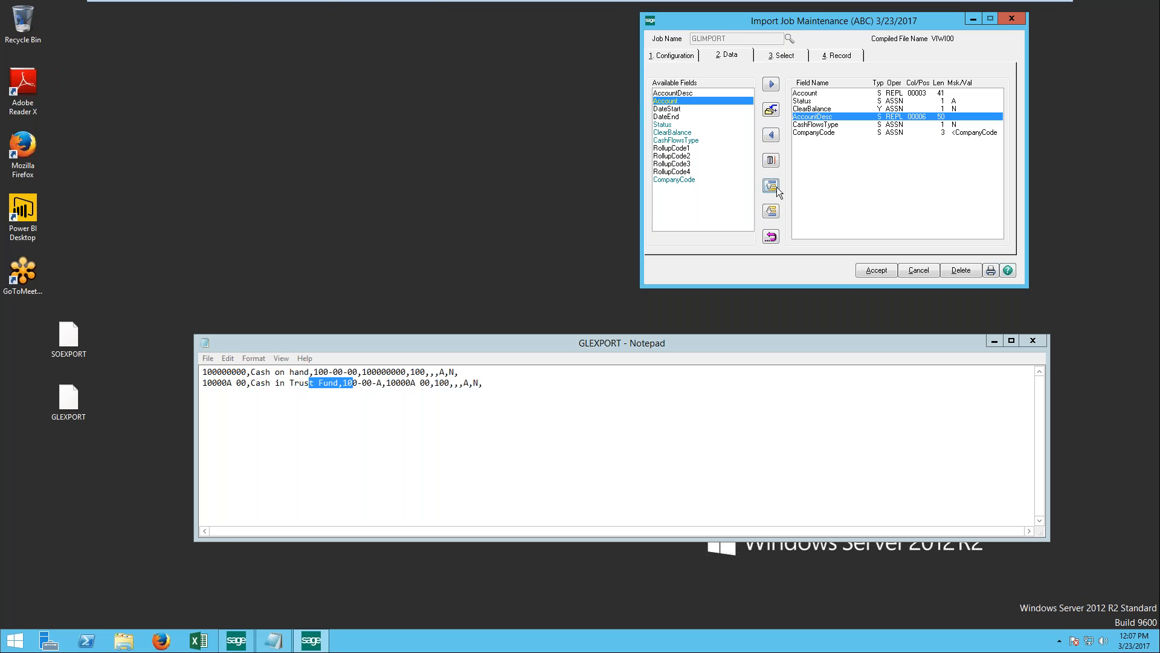
{"action": "left_click", "coordinate": [777, 187]}
{"action": "left_click", "coordinate": [778, 187]}
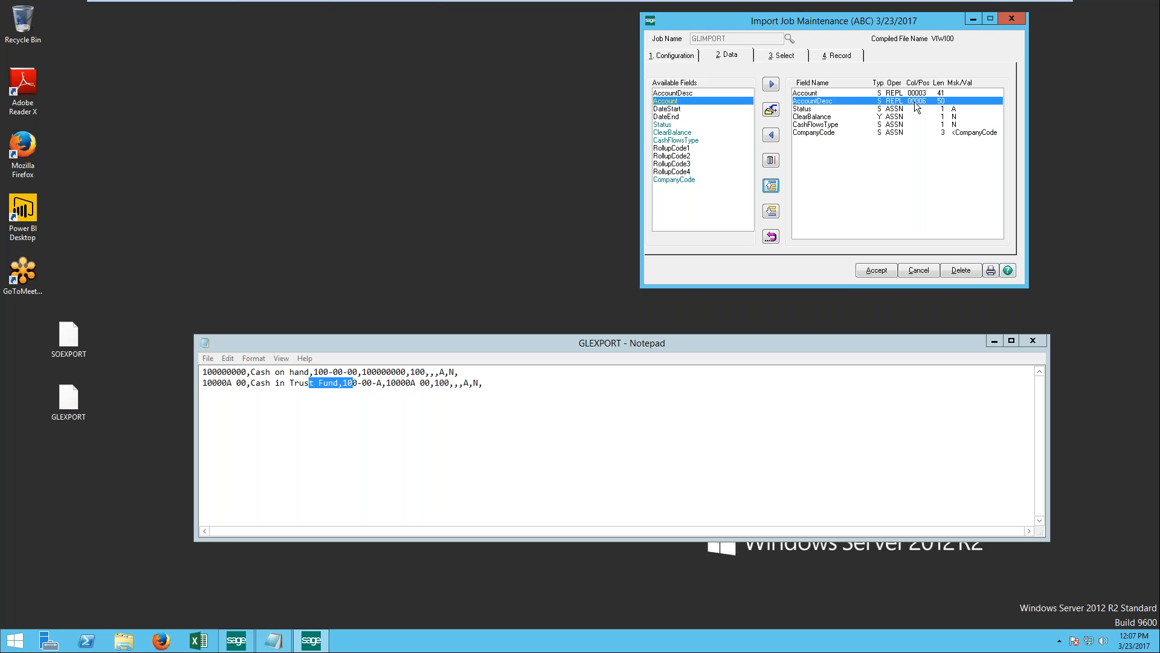
- Match AccountDesc to the description in the GLEXPORT file by setting its column position to 2, and accept the properties
{"action": "left_click_drag", "start_coordinate": [256, 372], "coordinate": [319, 371]}
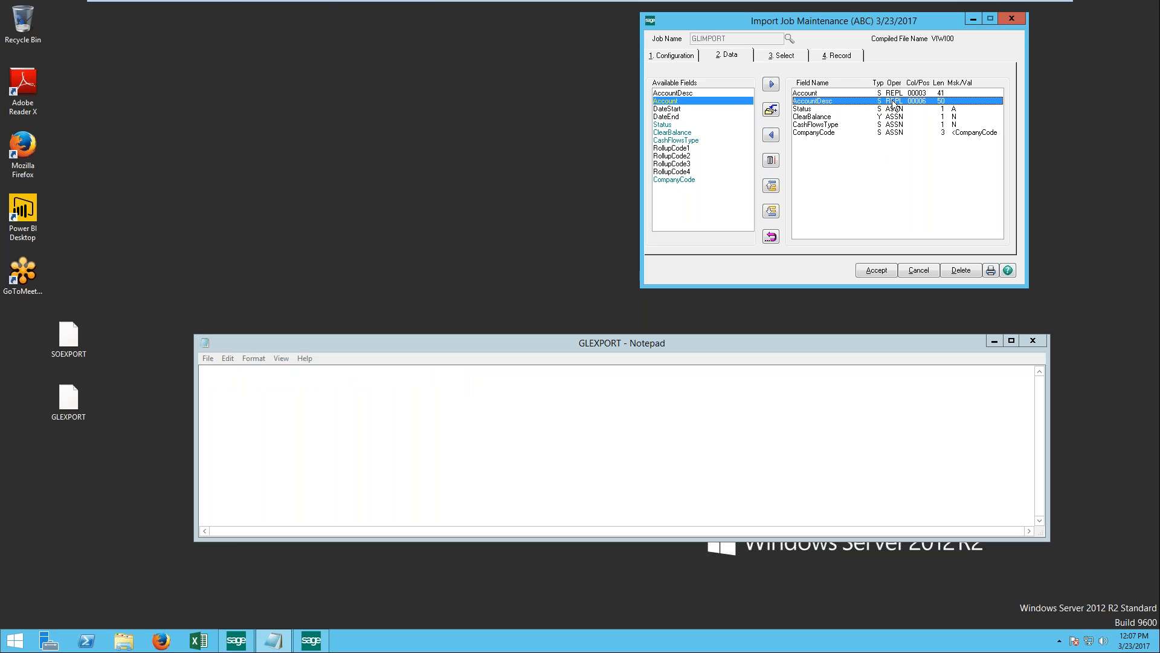
{"action": "double_click", "coordinate": [911, 100]}
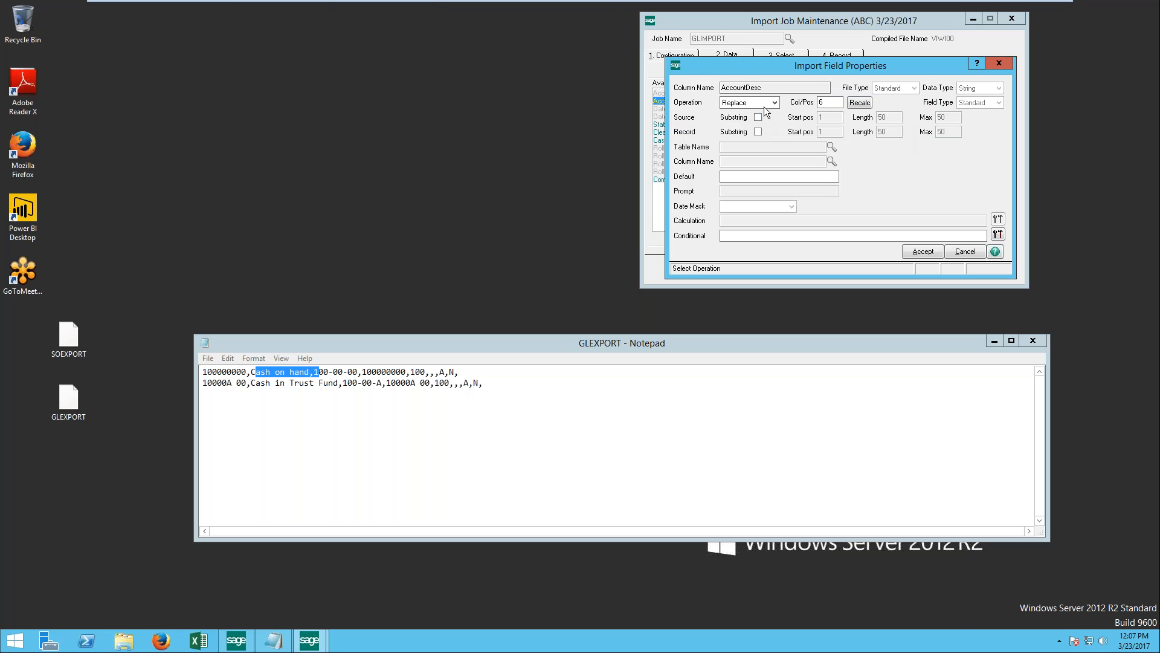
{"action": "left_click", "coordinate": [826, 104]}
{"action": "key", "text": "BackSpace"}
{"action": "type", "text": "2"}
{"action": "left_click", "coordinate": [926, 252]}
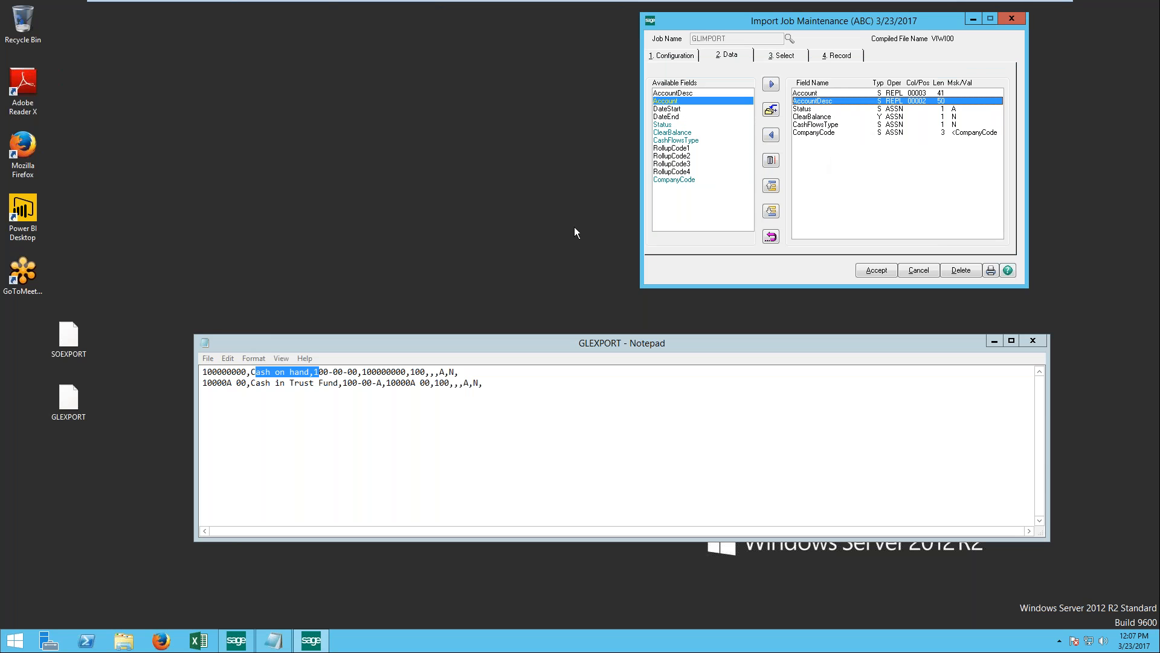
- Replace the account description in the first GLEXPORT record with "This is a test"
{"action": "left_click_drag", "start_coordinate": [251, 371], "coordinate": [308, 371]}
{"action": "key", "text": "BackSpace"}
{"action": "type", "text": "T"}
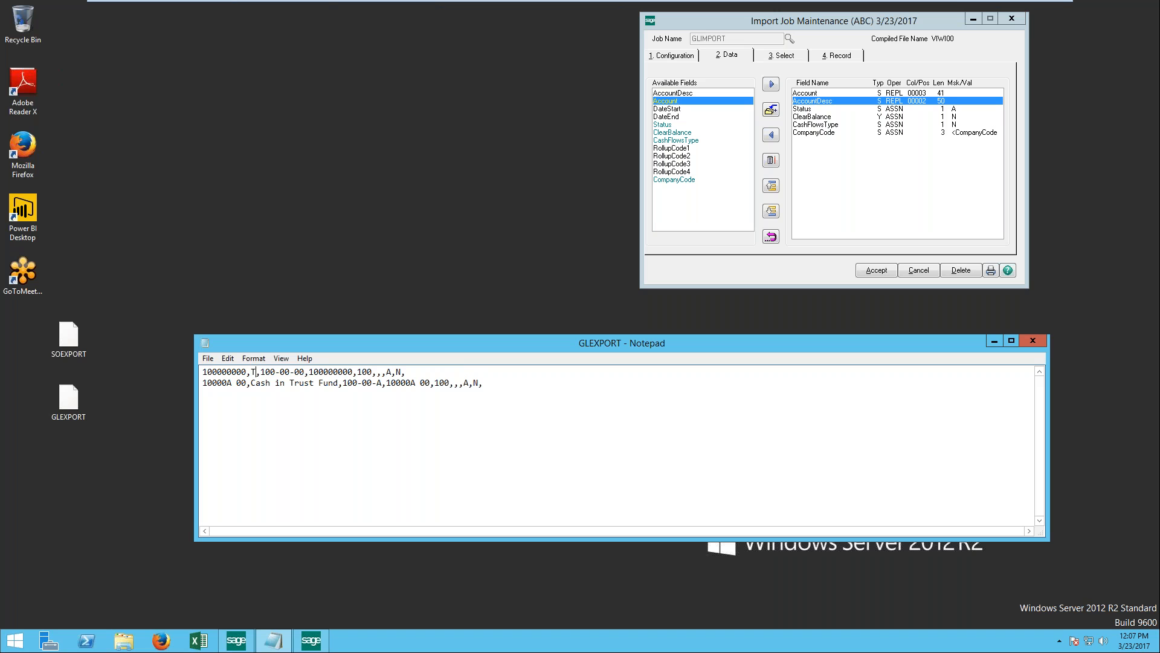
{"action": "type", "text": "his is "}
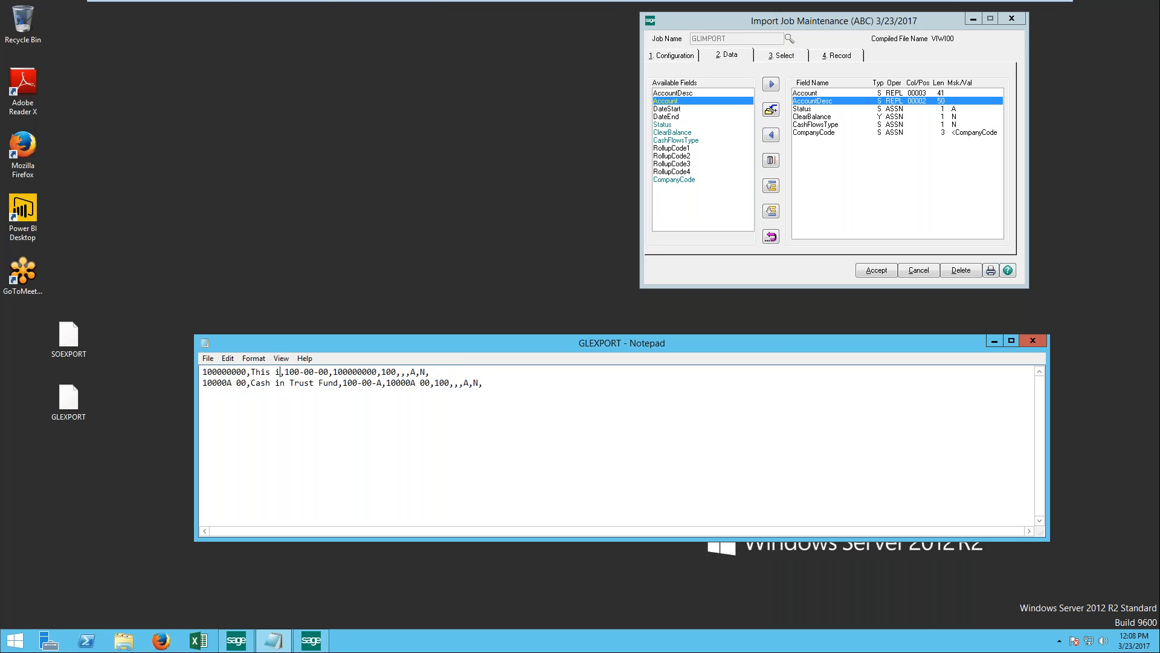
{"action": "type", "text": "a te"}
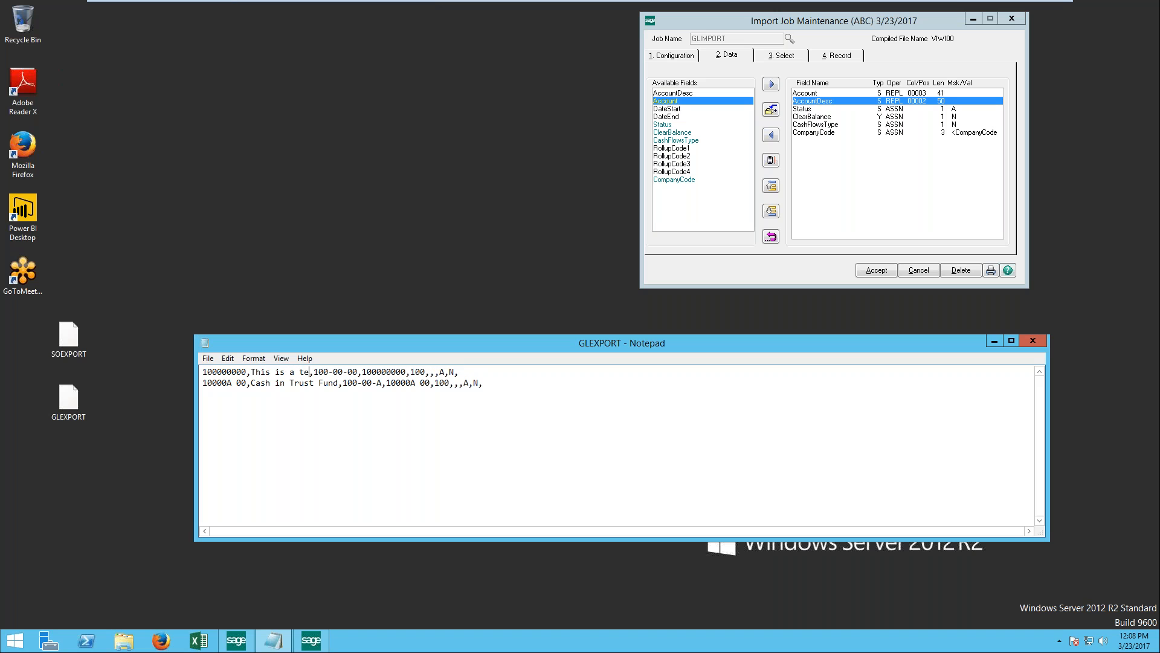
{"action": "type", "text": "st"}
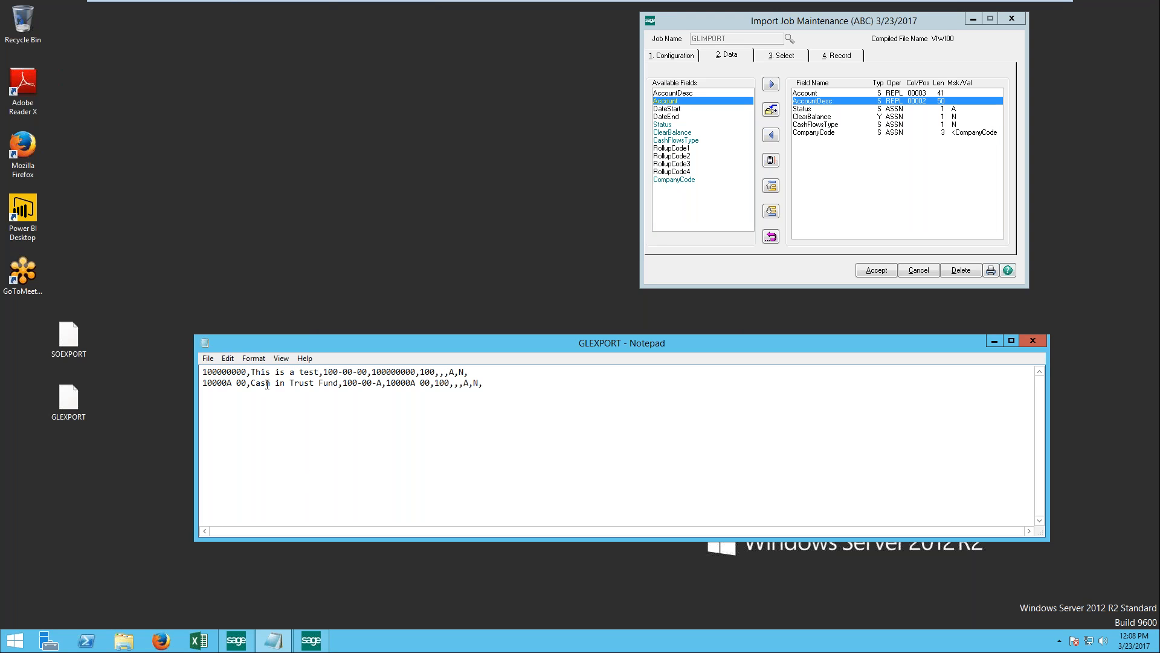
- Replace "Trust Fund" in the second GLEXPORT record's description with "my BANK"
{"action": "left_click_drag", "start_coordinate": [289, 383], "coordinate": [339, 383]}
{"action": "type", "text": "m"}
{"action": "type", "text": "y B"}
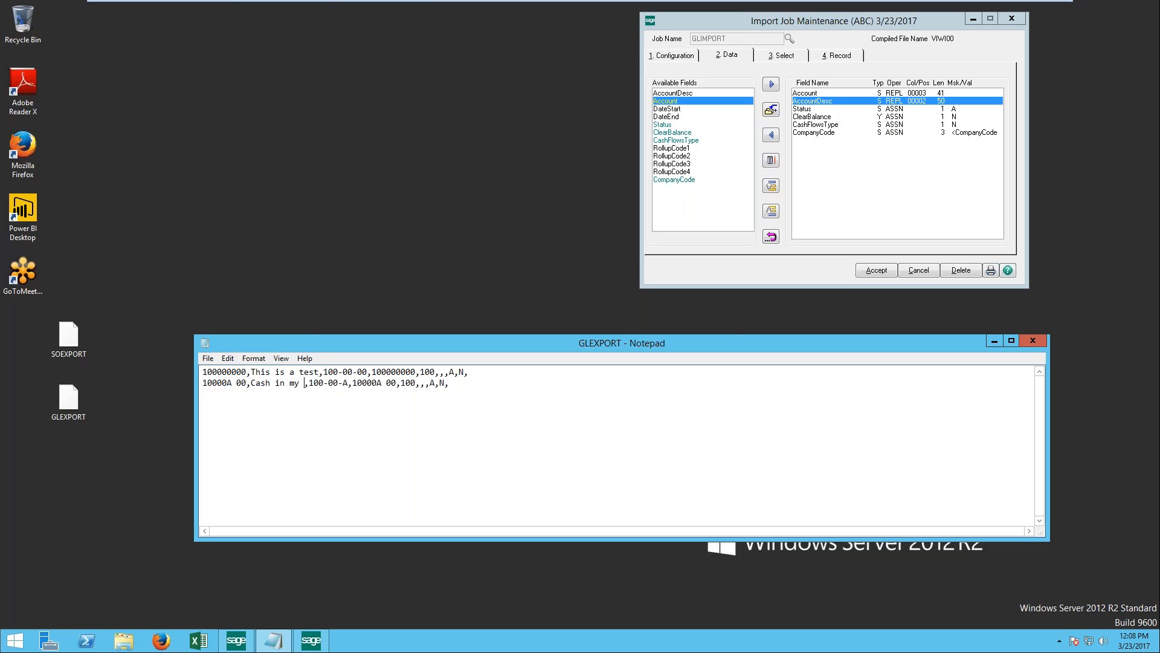
{"action": "type", "text": "A"}
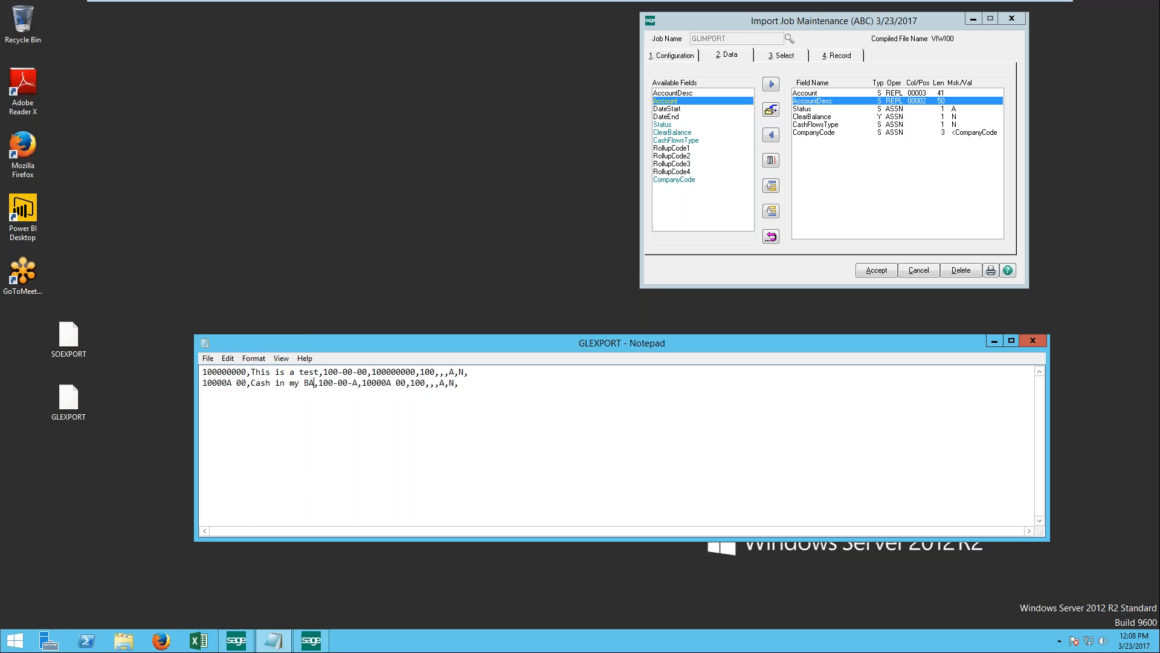
{"action": "type", "text": "NK"}
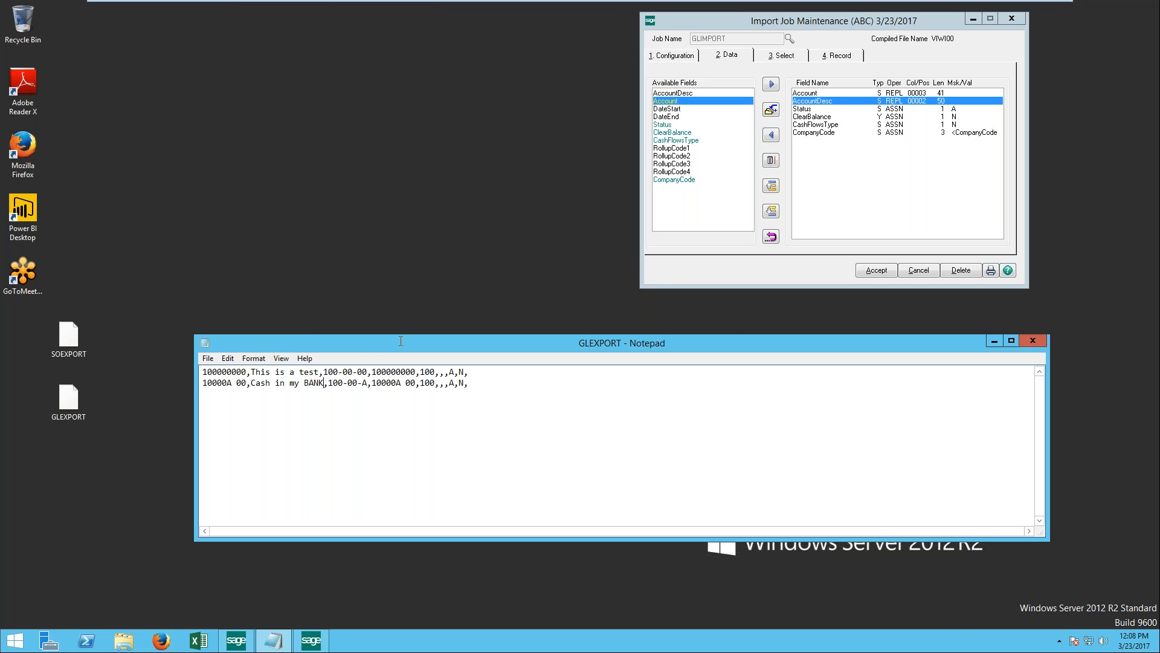
{"action": "left_click_drag", "start_coordinate": [352, 372], "coordinate": [530, 412]}
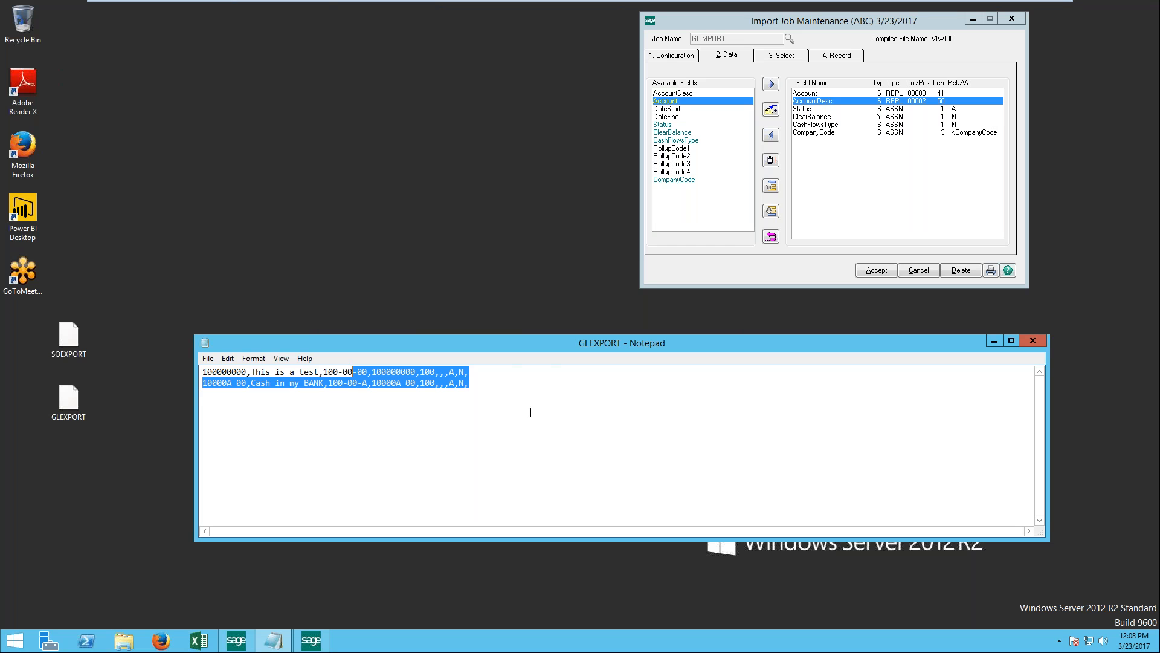
- Compare the account and description values in the GLEXPORT records with the column positions of Account and AccountDesc in the import job
{"action": "left_click_drag", "start_coordinate": [545, 343], "coordinate": [532, 331]}
{"action": "left_click", "coordinate": [470, 360]}
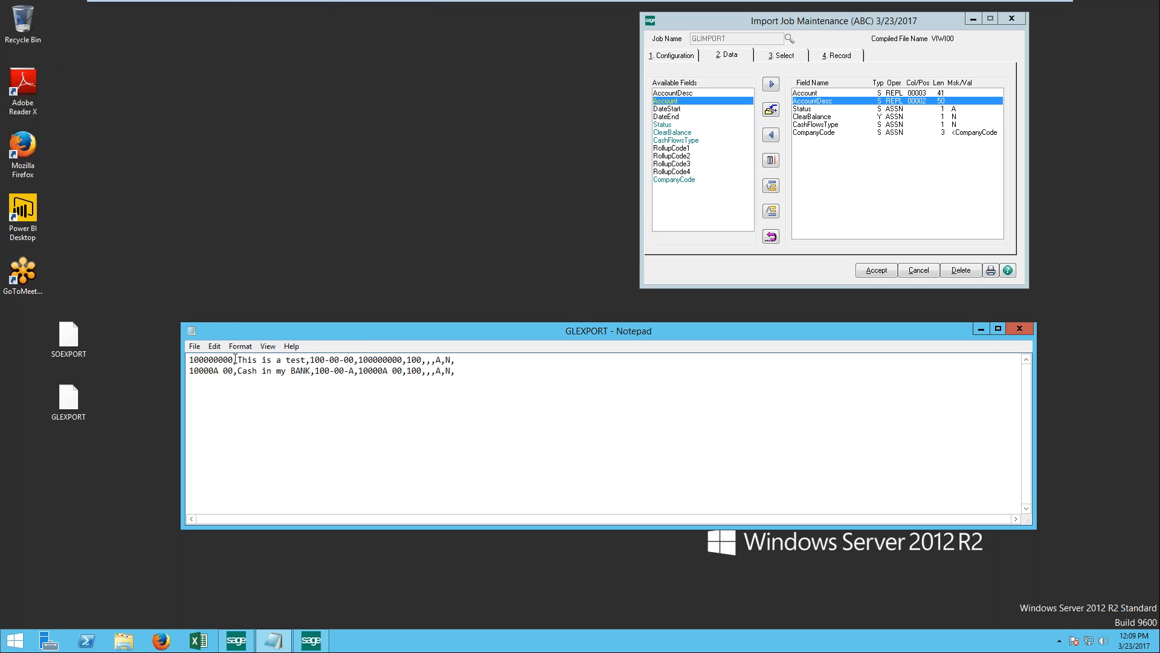
{"action": "double_click", "coordinate": [189, 360]}
{"action": "mouse_move", "coordinate": [234, 359]}
{"action": "left_mouse_down"}
{"action": "mouse_move", "coordinate": [306, 360]}
{"action": "mouse_move", "coordinate": [237, 360]}
{"action": "left_mouse_up"}
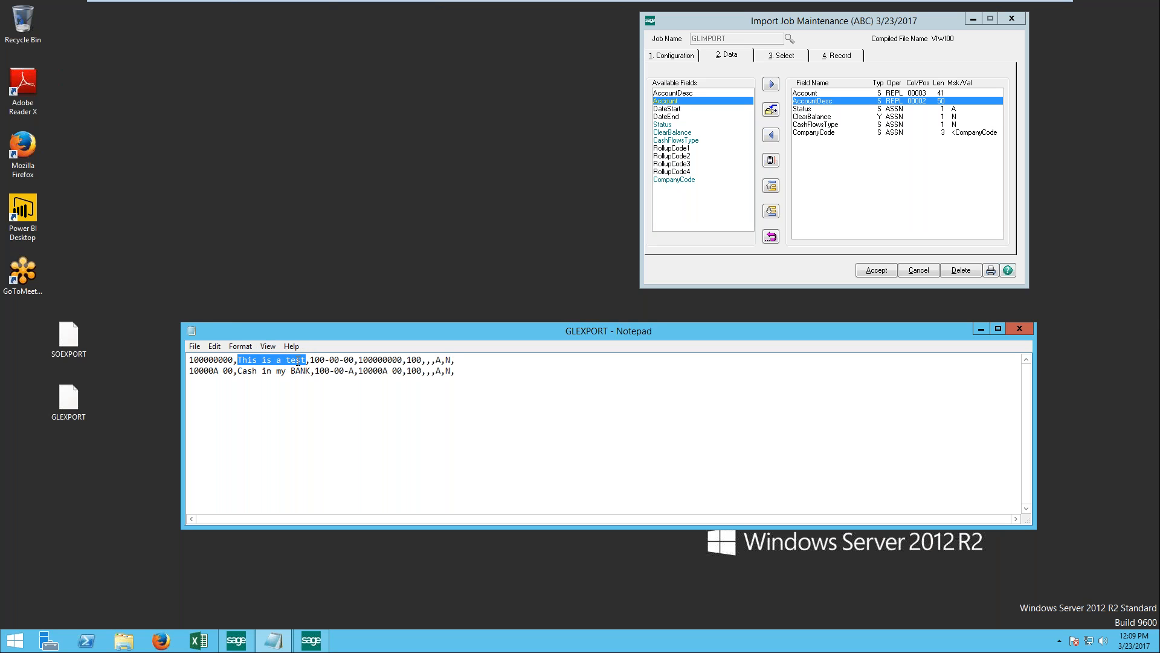
{"action": "left_click_drag", "start_coordinate": [235, 362], "coordinate": [191, 361]}
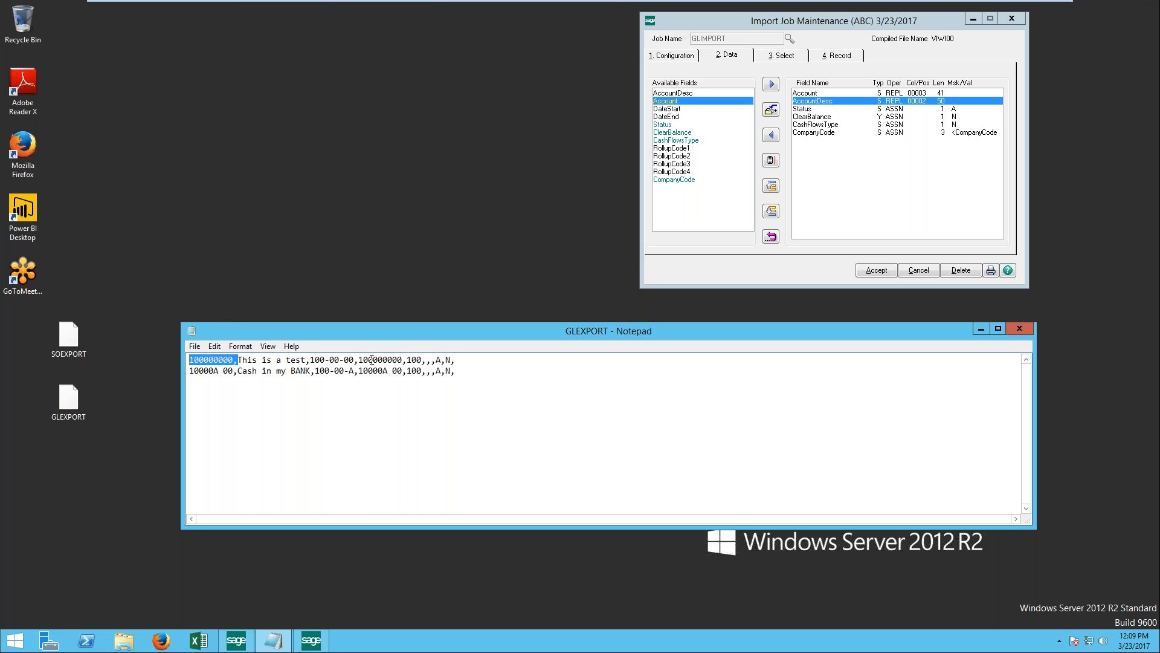
{"action": "left_click_drag", "start_coordinate": [243, 361], "coordinate": [277, 361]}
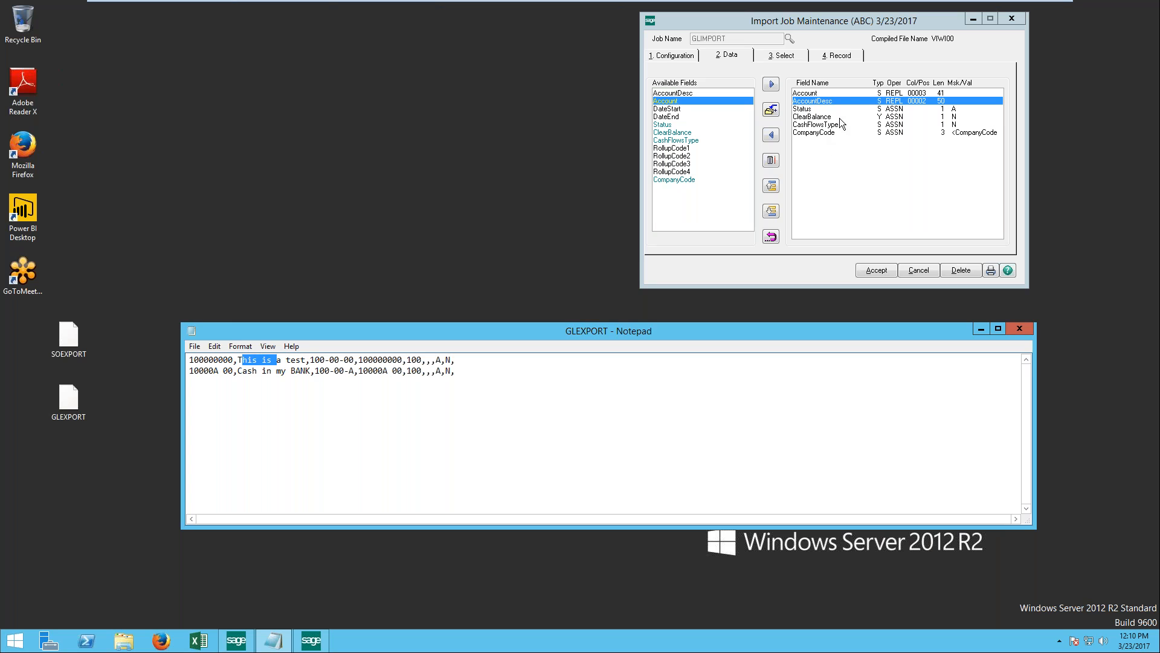
{"action": "left_click", "coordinate": [842, 94]}
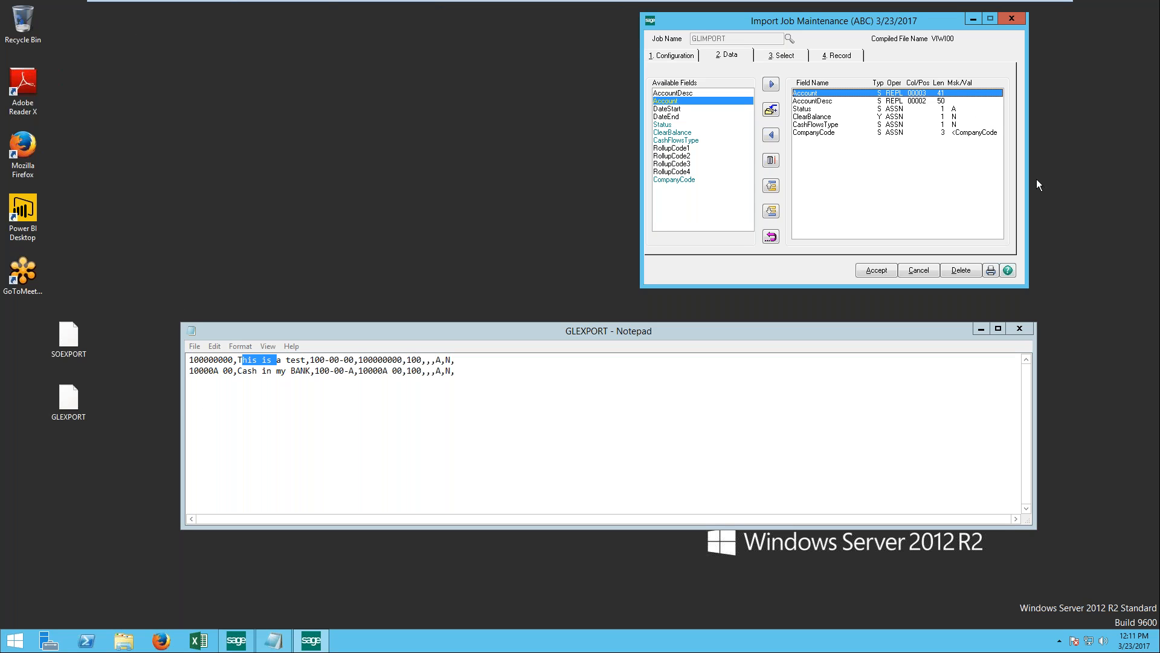
- Add the DateStart field to the import job's data fields
{"action": "left_click", "coordinate": [667, 116]}
{"action": "left_click", "coordinate": [680, 110]}
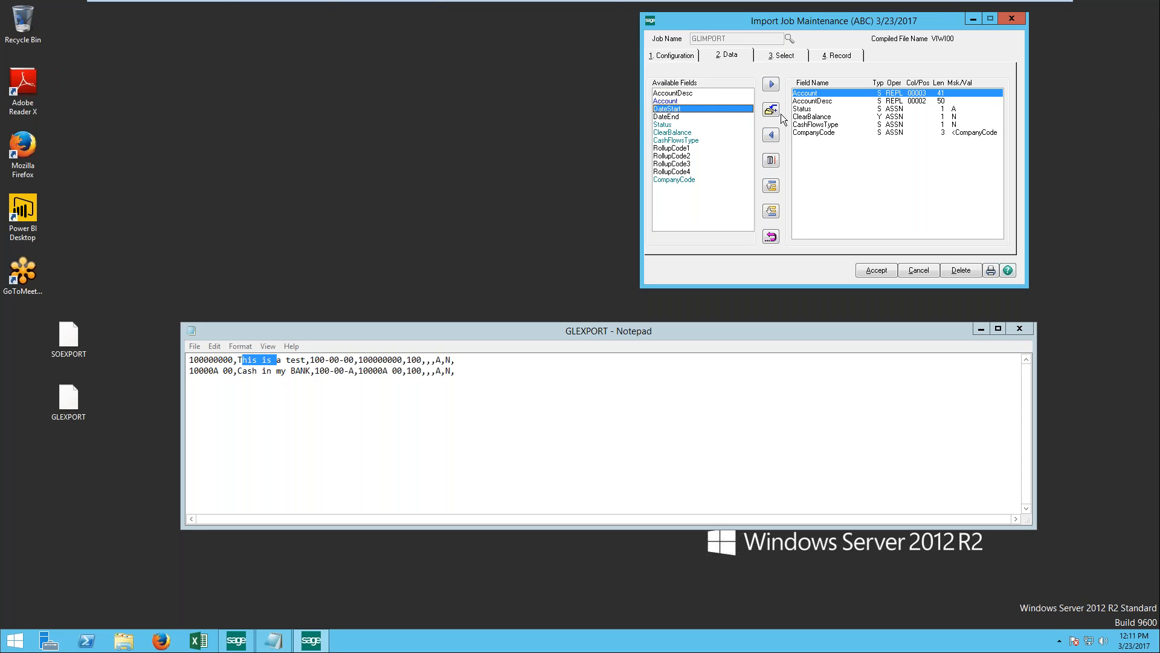
{"action": "left_click", "coordinate": [772, 85]}
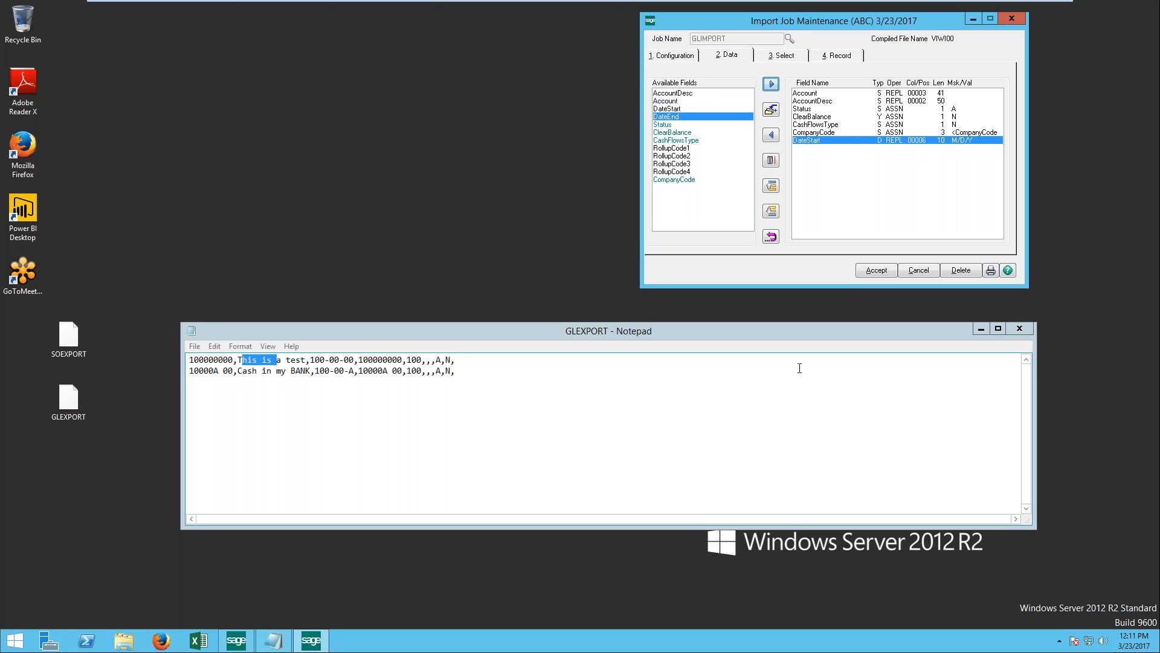
- Review the date mask options in DateStart's import properties without changing them, and remove DateStart from the job's fields
{"action": "left_click", "coordinate": [898, 140]}
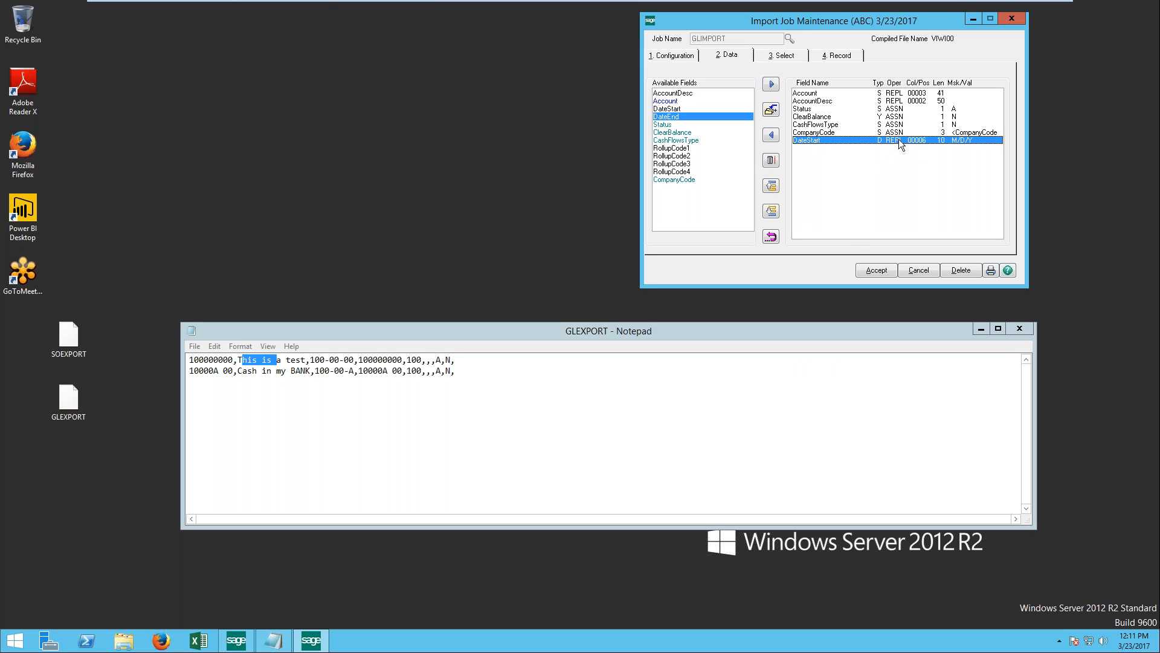
{"action": "double_click", "coordinate": [898, 140]}
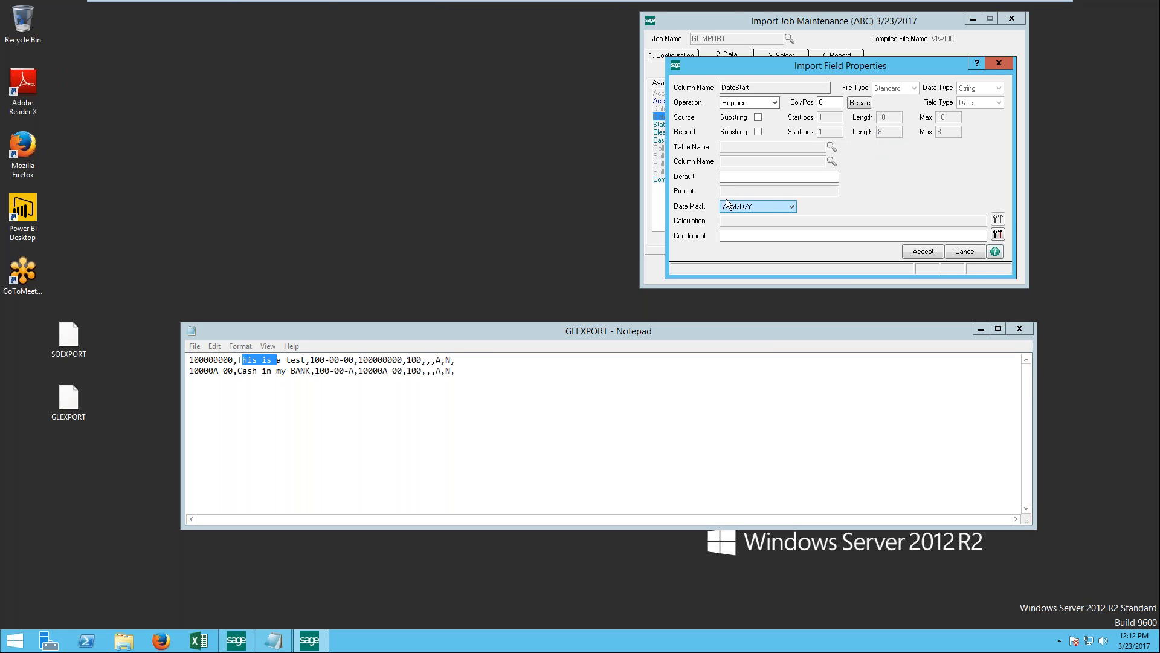
{"action": "left_click", "coordinate": [791, 208]}
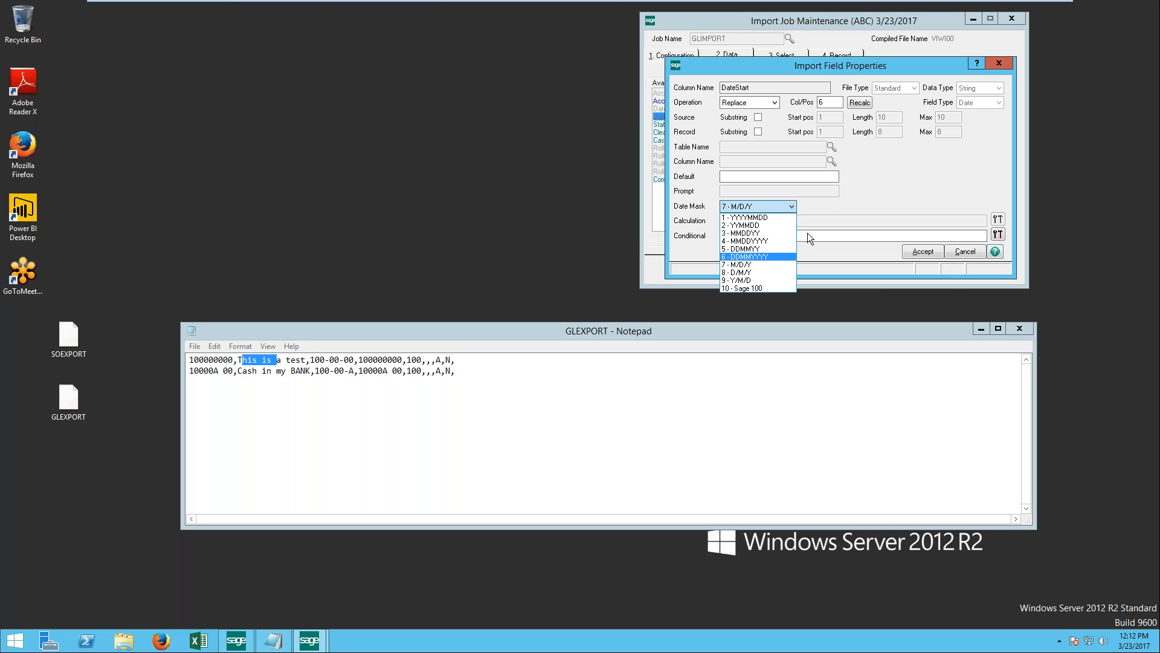
{"action": "left_click", "coordinate": [826, 206]}
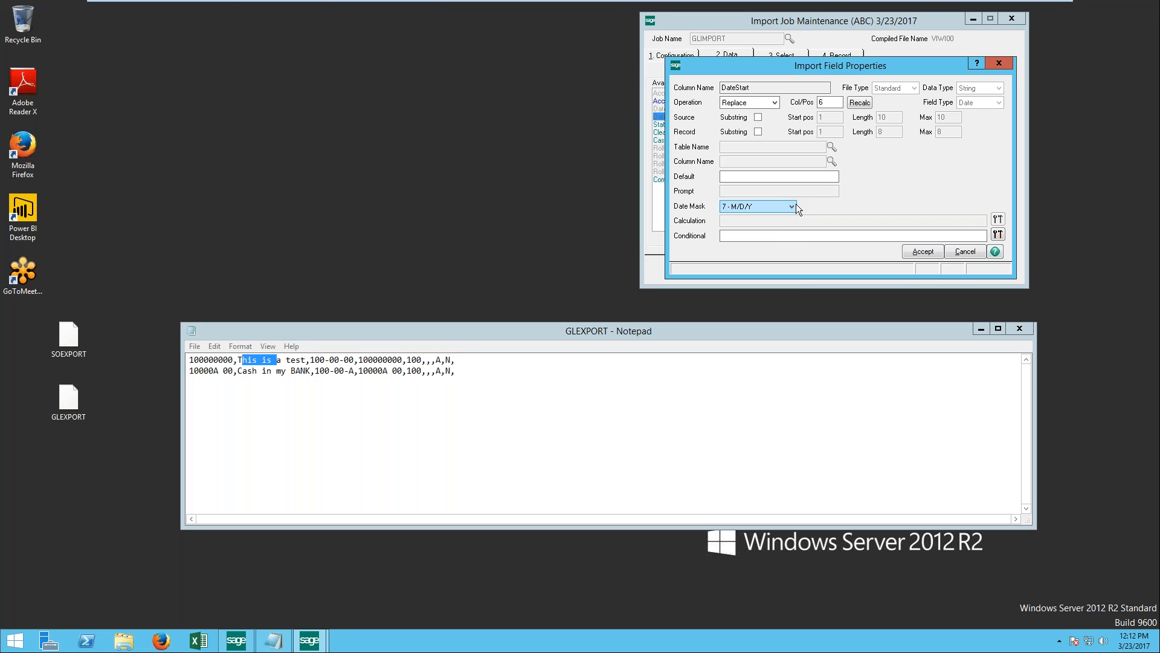
{"action": "left_click", "coordinate": [965, 252]}
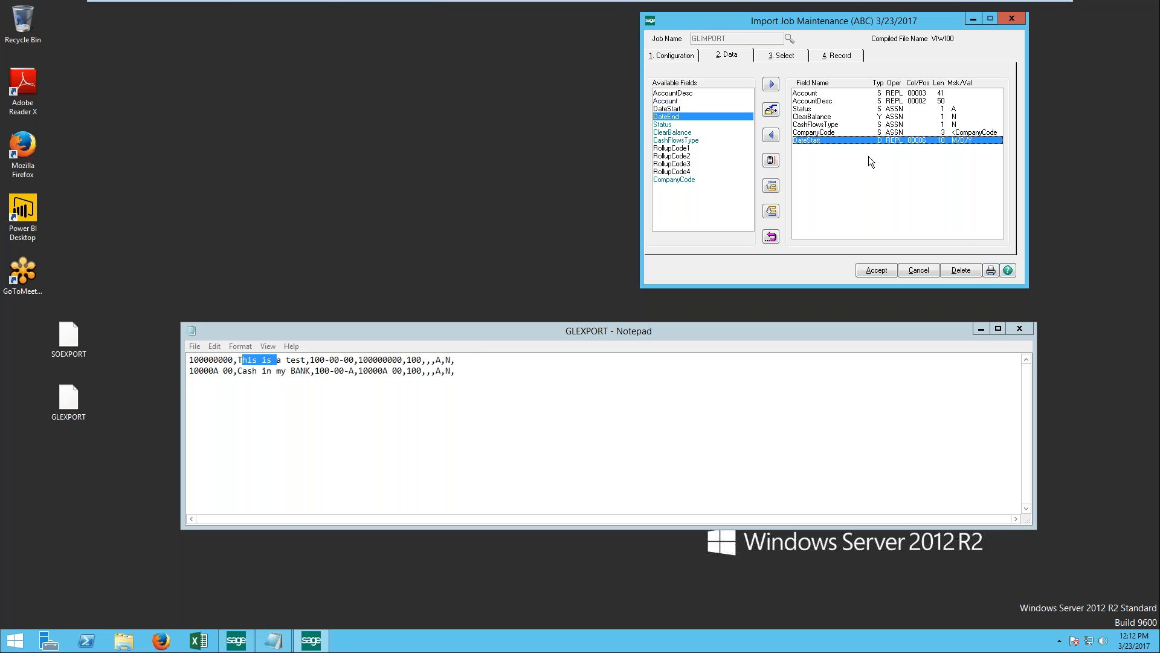
{"action": "left_click", "coordinate": [772, 137]}
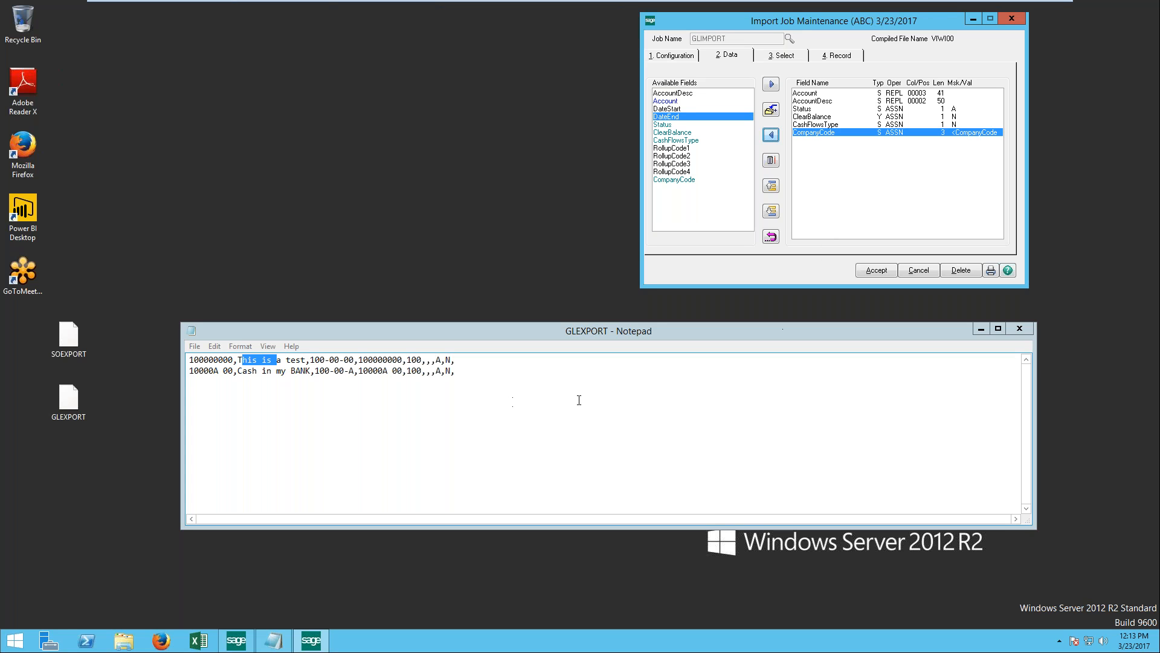
- Check the import job's selection, record and configuration settings, then accept the GLIMPORT job and choose to execute it
{"action": "left_click", "coordinate": [782, 56]}
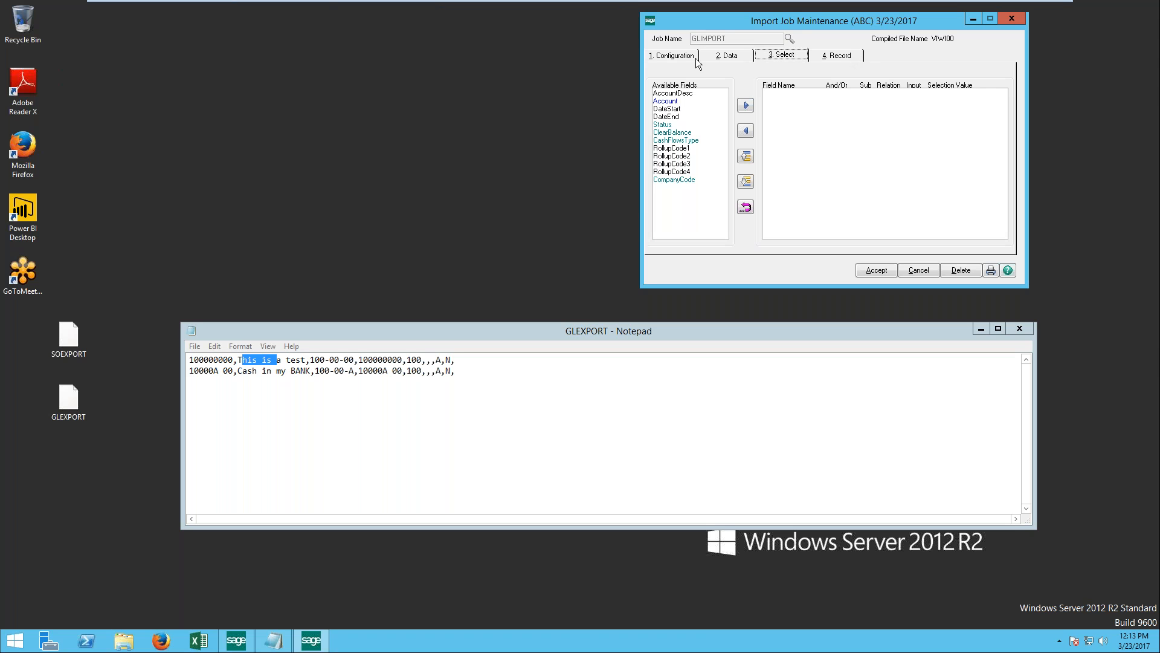
{"action": "left_click", "coordinate": [845, 61]}
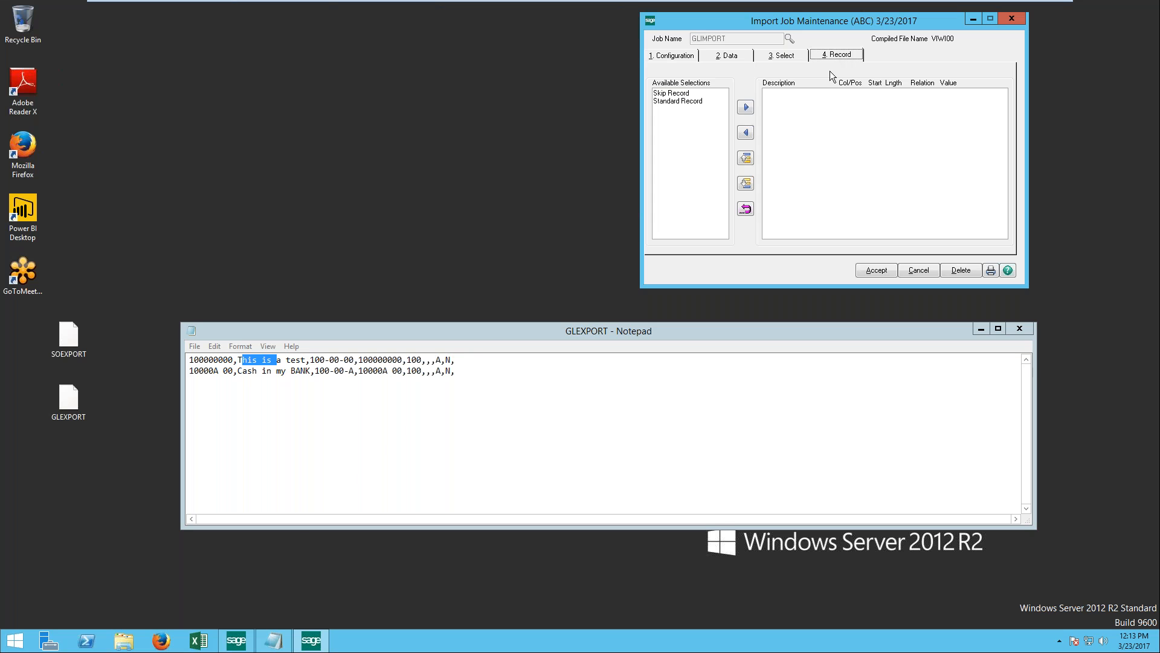
{"action": "left_click", "coordinate": [662, 55]}
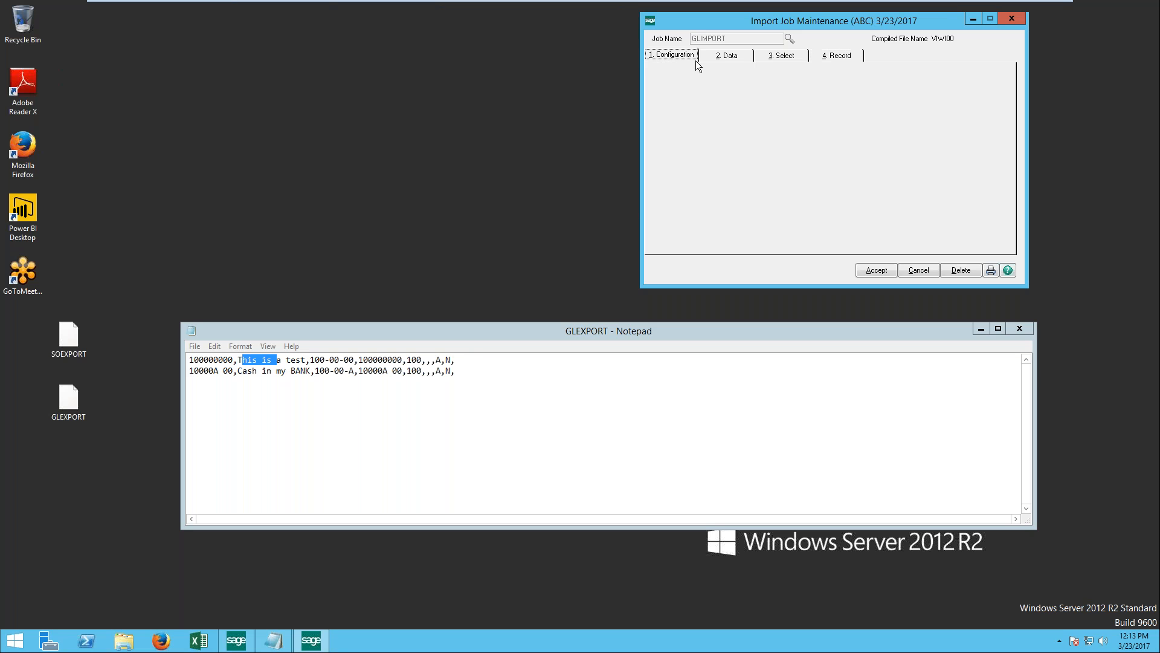
{"action": "left_click", "coordinate": [892, 273]}
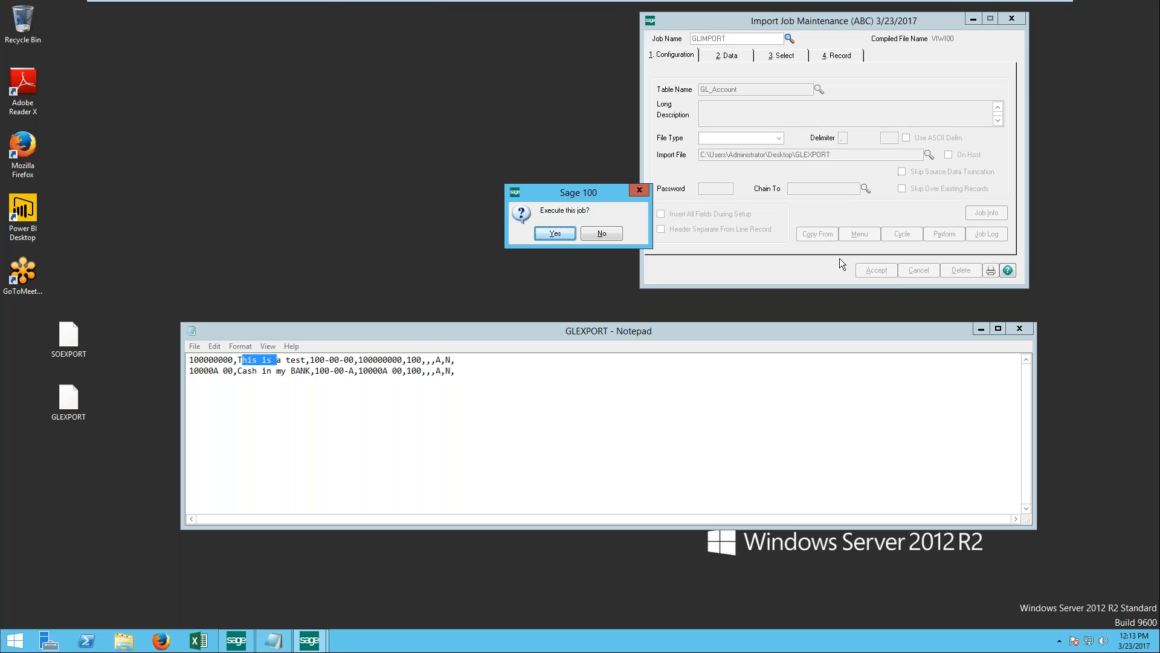
{"action": "left_click", "coordinate": [567, 233]}
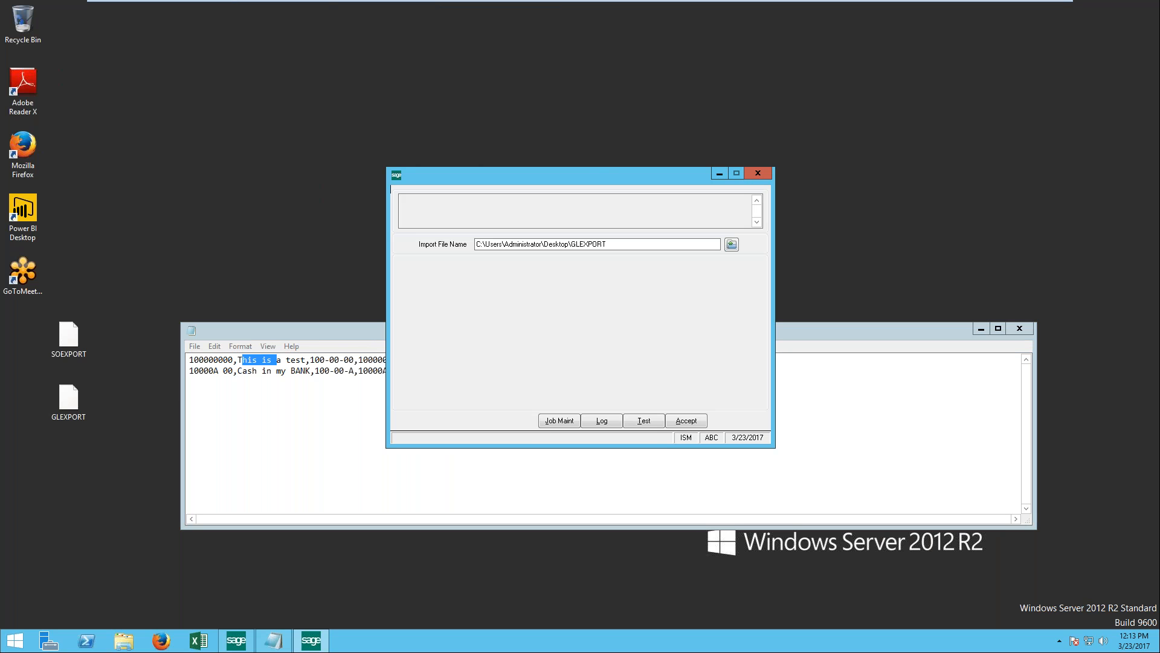
- Import the GLEXPORT records into company ABC and dismiss the import summary without viewing the job log
{"action": "left_click_drag", "start_coordinate": [597, 176], "coordinate": [626, 29]}
{"action": "left_click", "coordinate": [718, 271]}
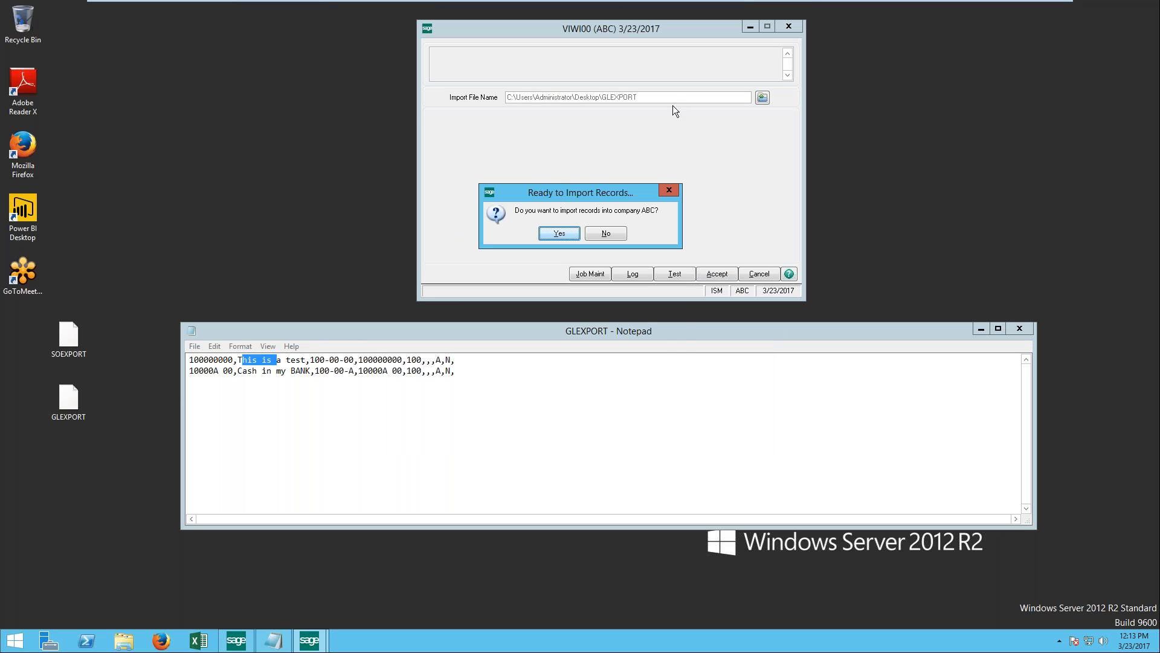
{"action": "left_click", "coordinate": [556, 232]}
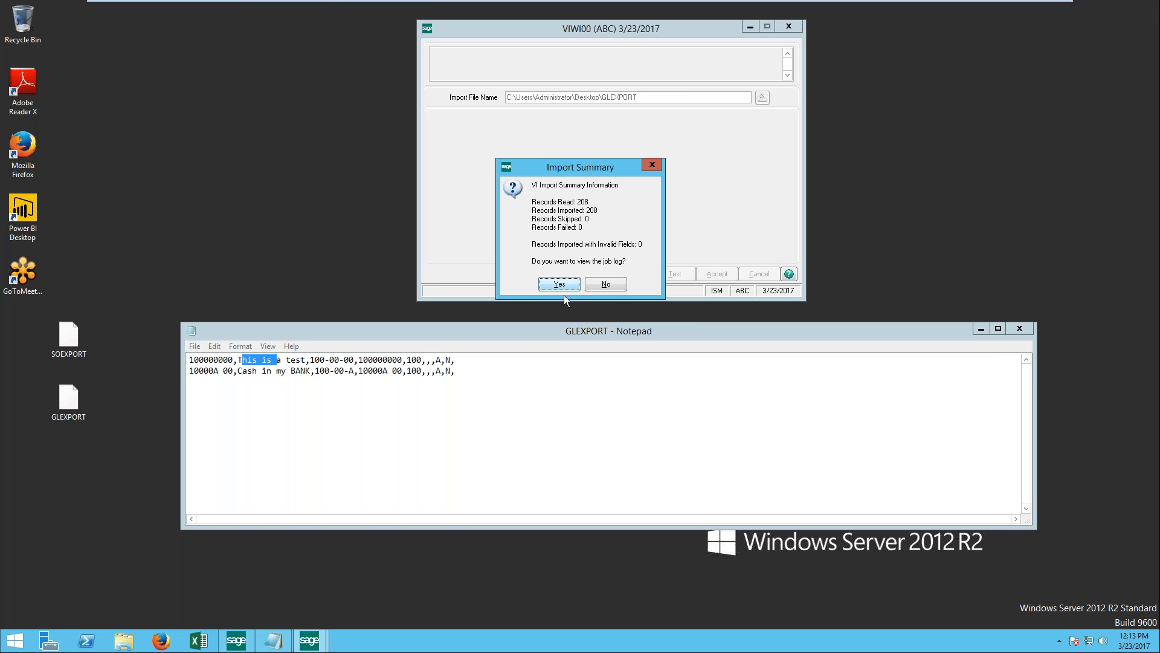
{"action": "left_click", "coordinate": [460, 339]}
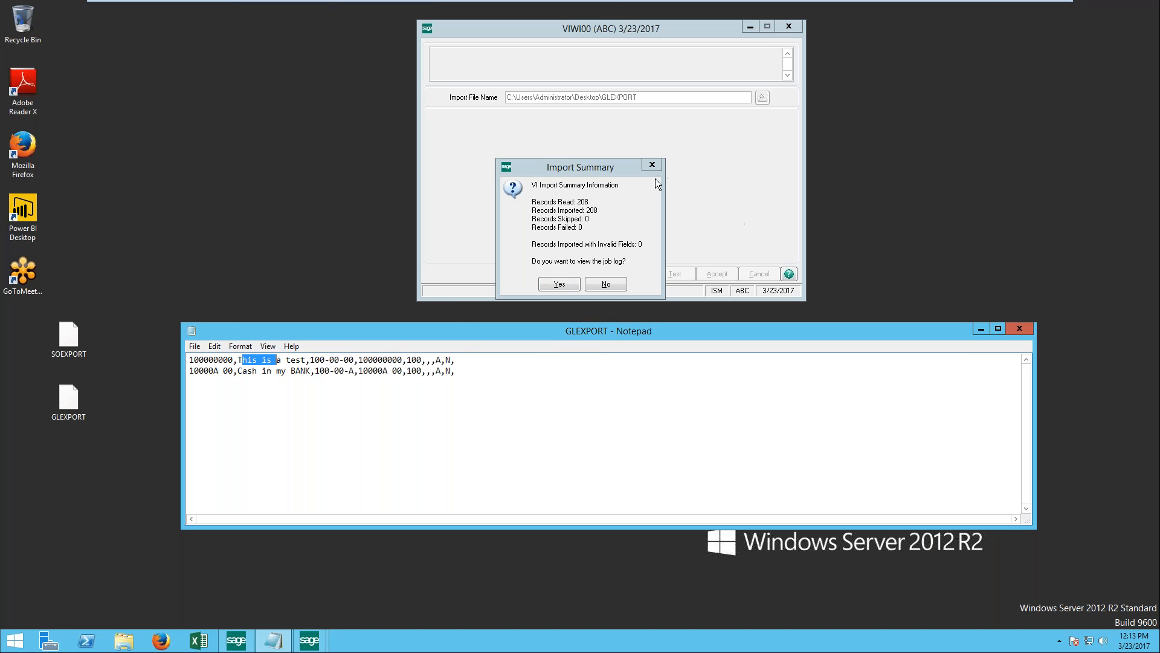
{"action": "left_click", "coordinate": [596, 284]}
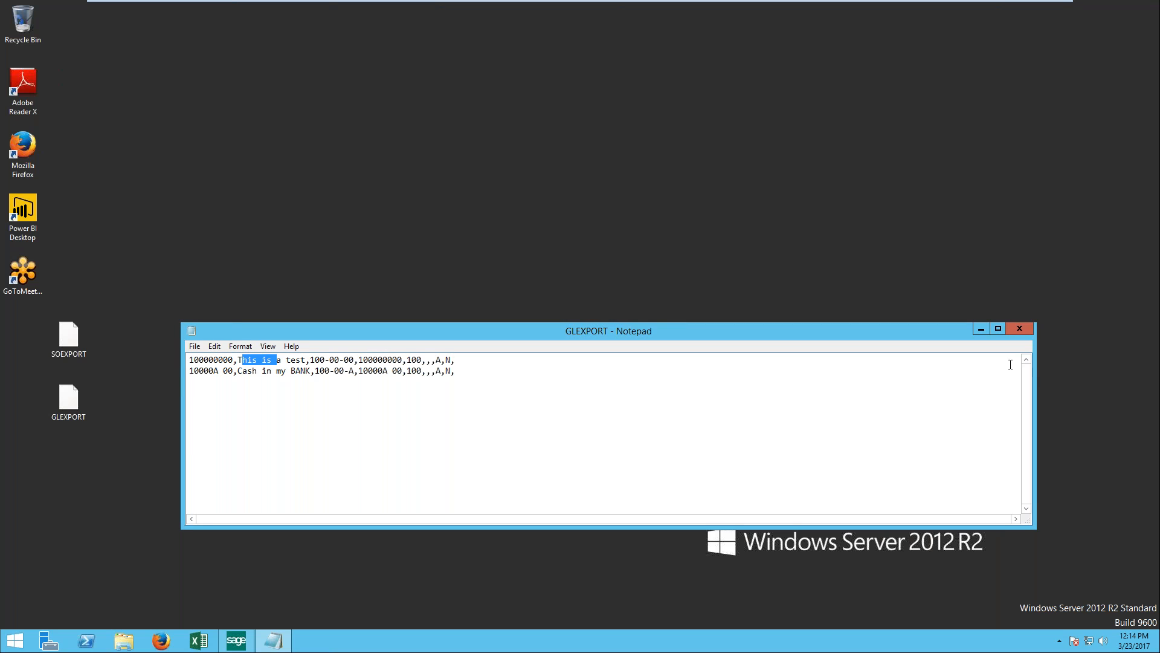
- Save the edited two-record text as a new desktop file named GLEXPORTnew and close it
{"action": "left_click", "coordinate": [194, 346]}
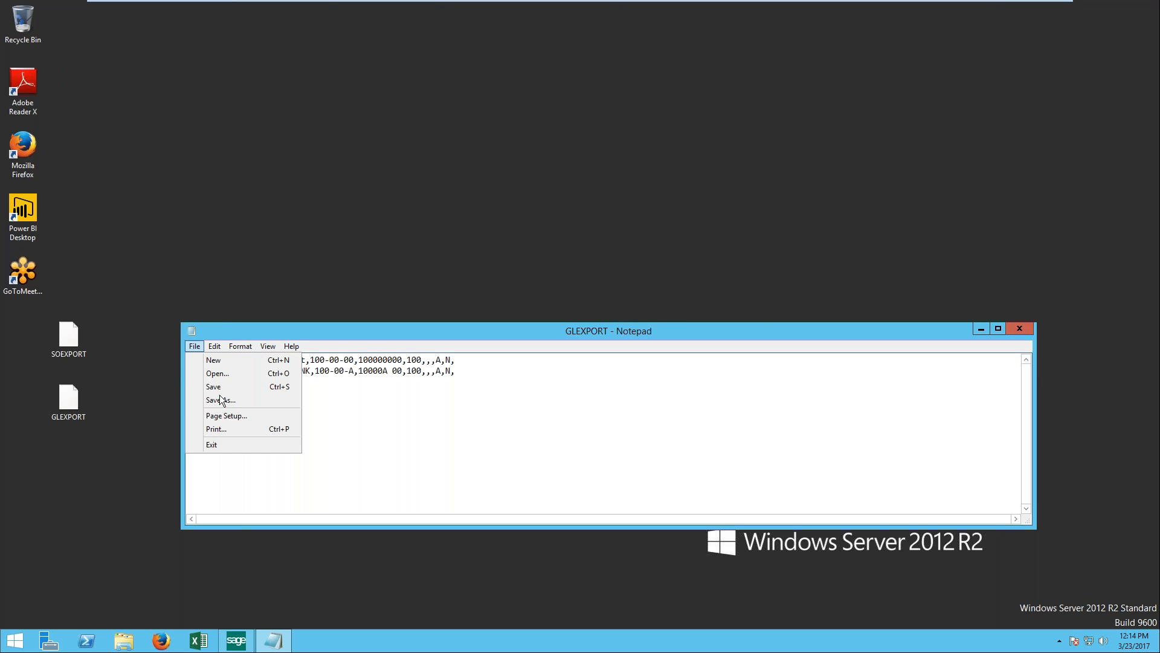
{"action": "left_click", "coordinate": [220, 400]}
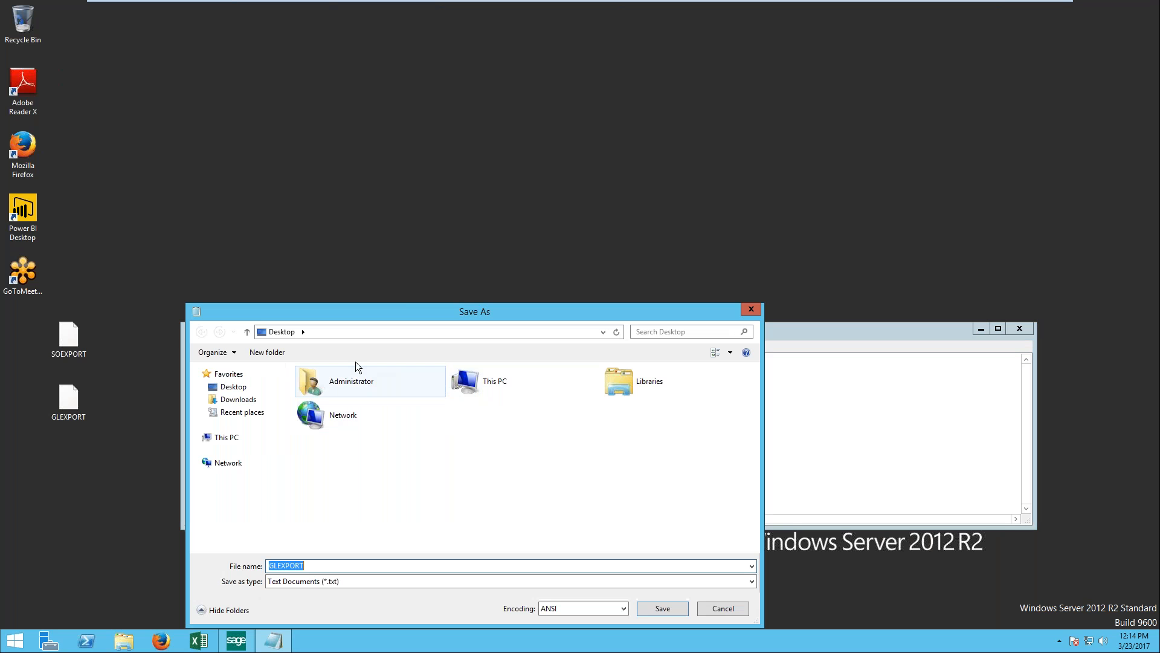
{"action": "left_click", "coordinate": [321, 566]}
{"action": "type", "text": "new"}
{"action": "key", "text": "Return"}
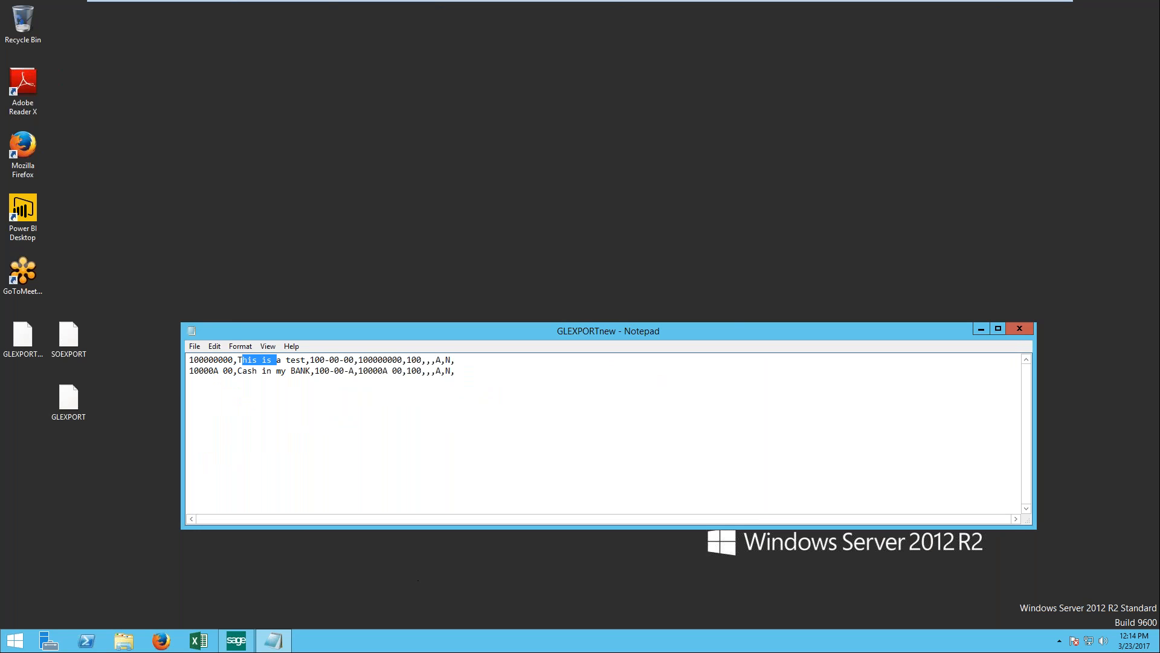
{"action": "left_click", "coordinate": [1022, 332]}
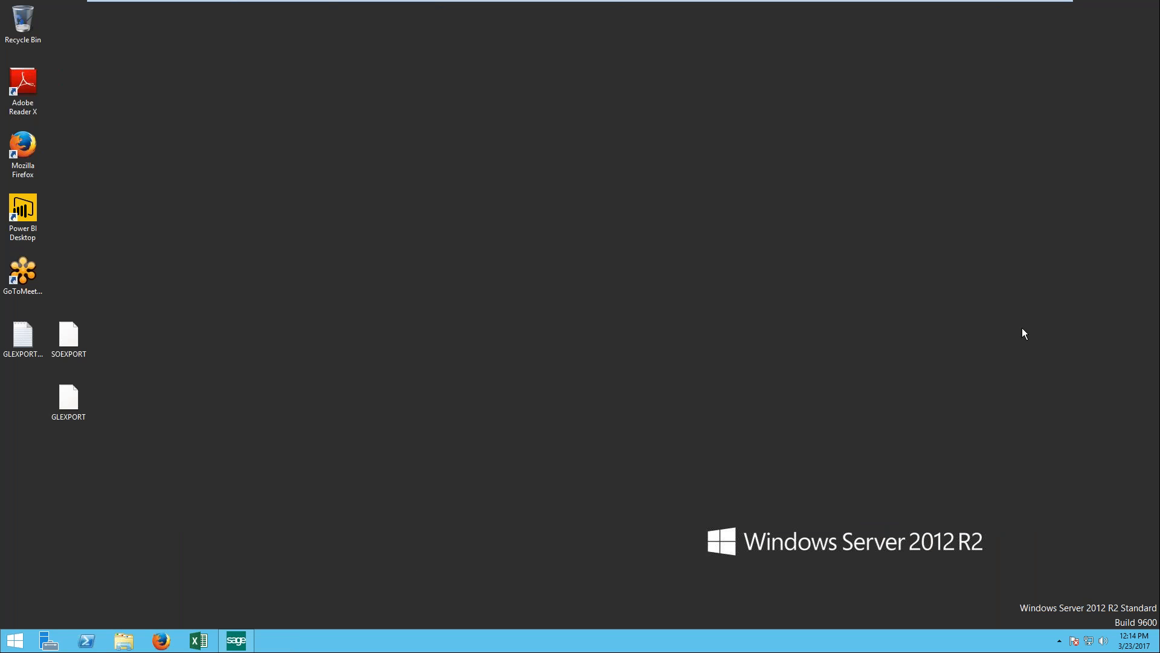
- Switch to Sage 100, reopen the GLIMPORT job in Import Job Maintenance and set its import file to GLEXPORTnew.txt on the desktop
{"action": "left_click", "coordinate": [235, 641]}
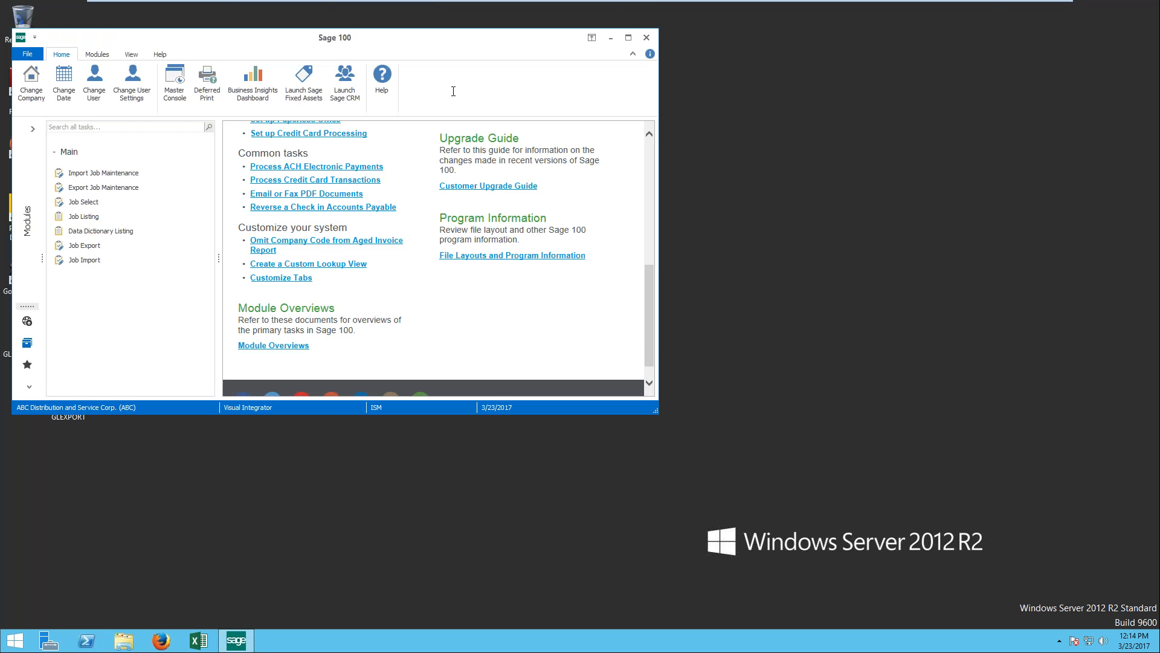
{"action": "left_click", "coordinate": [71, 156]}
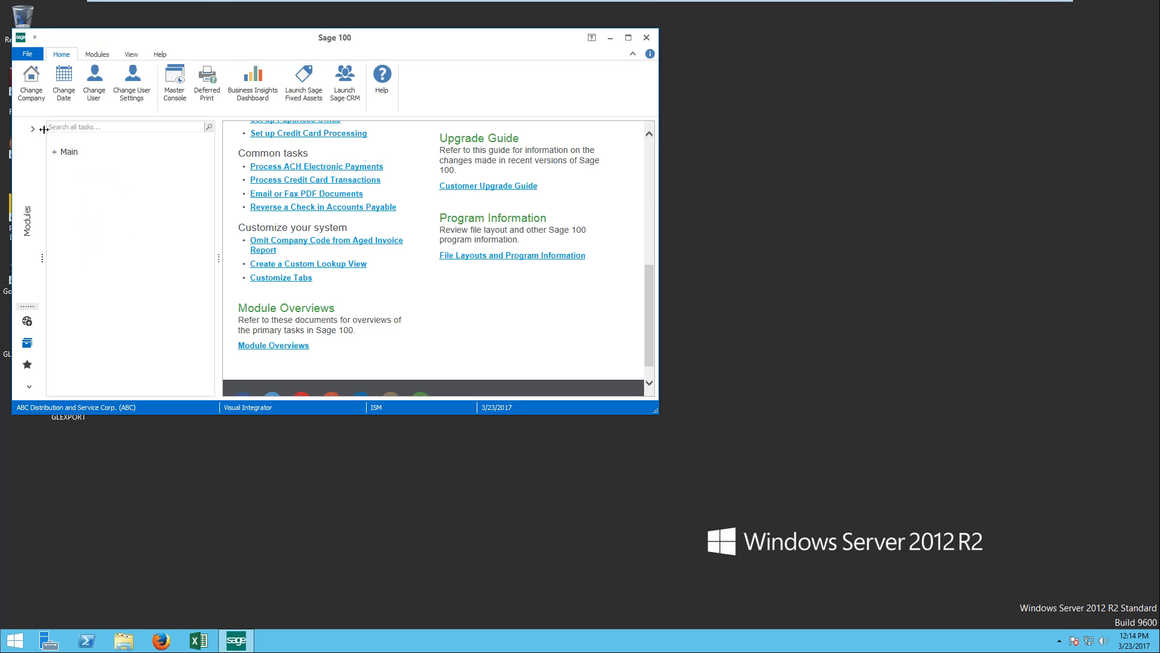
{"action": "left_click", "coordinate": [32, 129]}
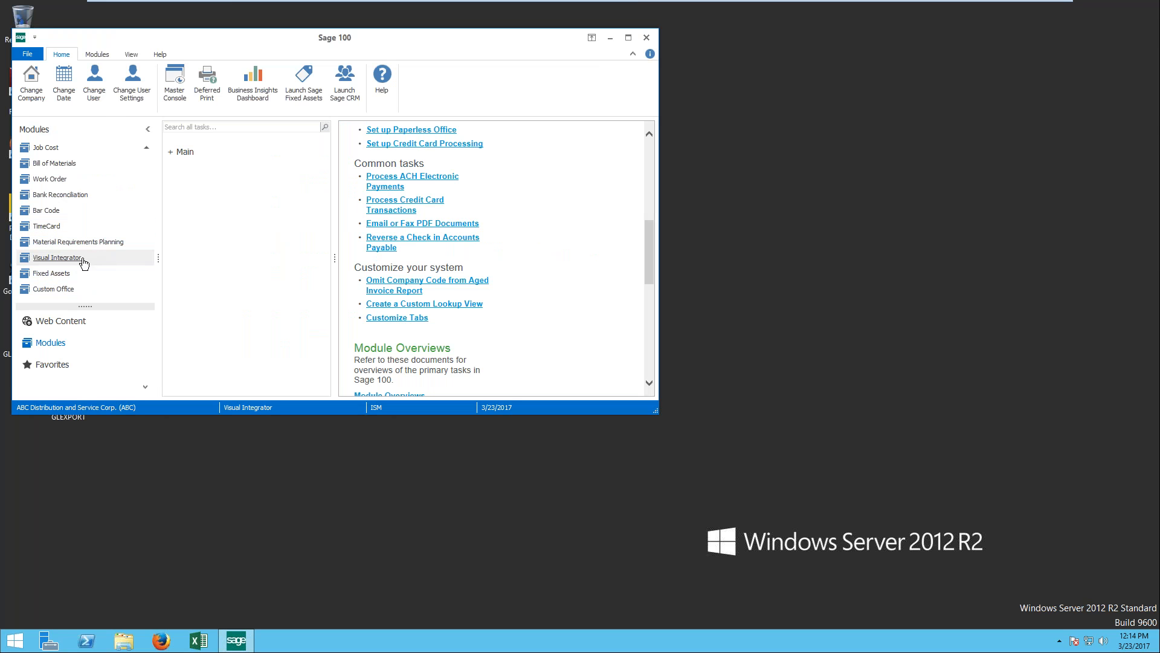
{"action": "left_click", "coordinate": [201, 155]}
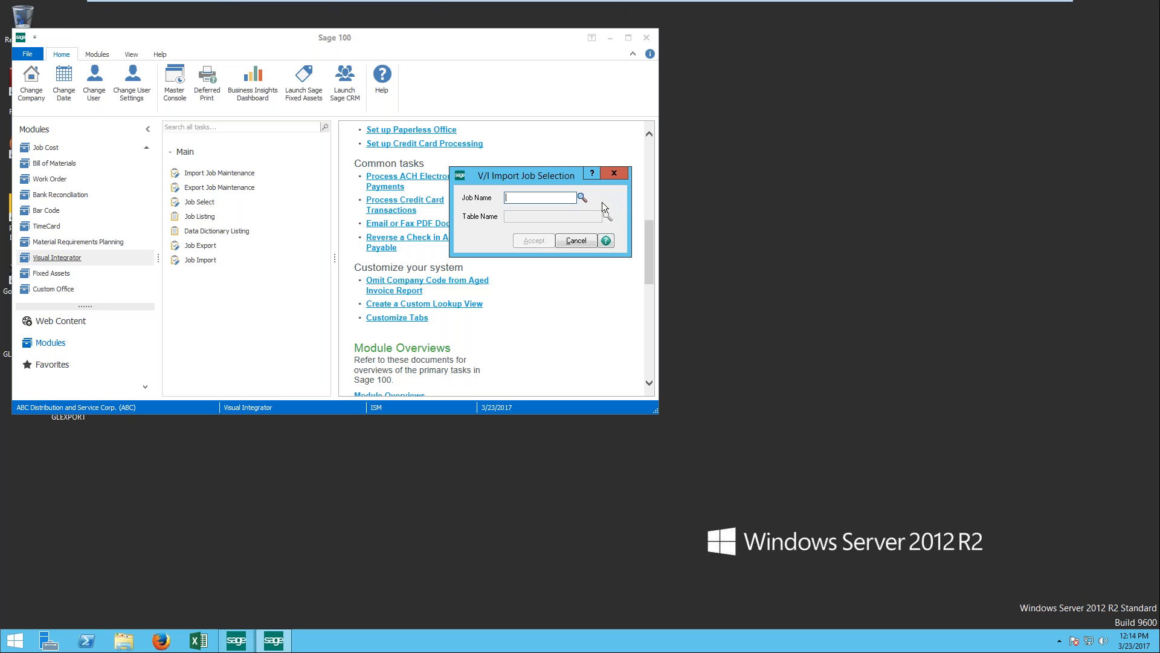
{"action": "left_click", "coordinate": [579, 200]}
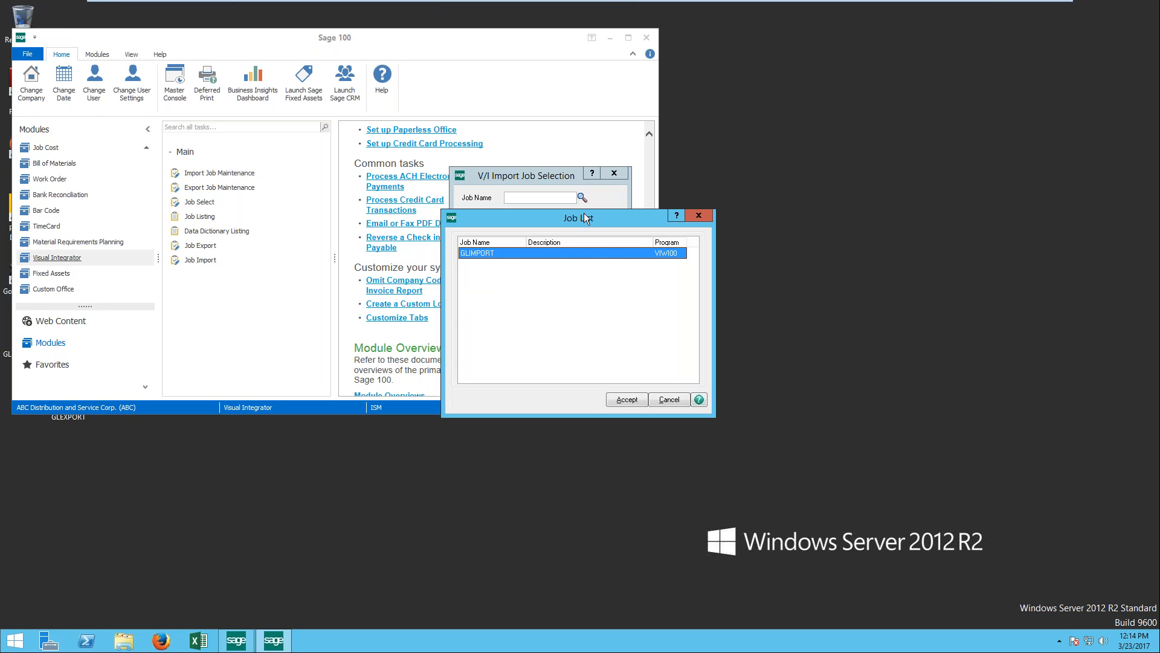
{"action": "double_click", "coordinate": [561, 255]}
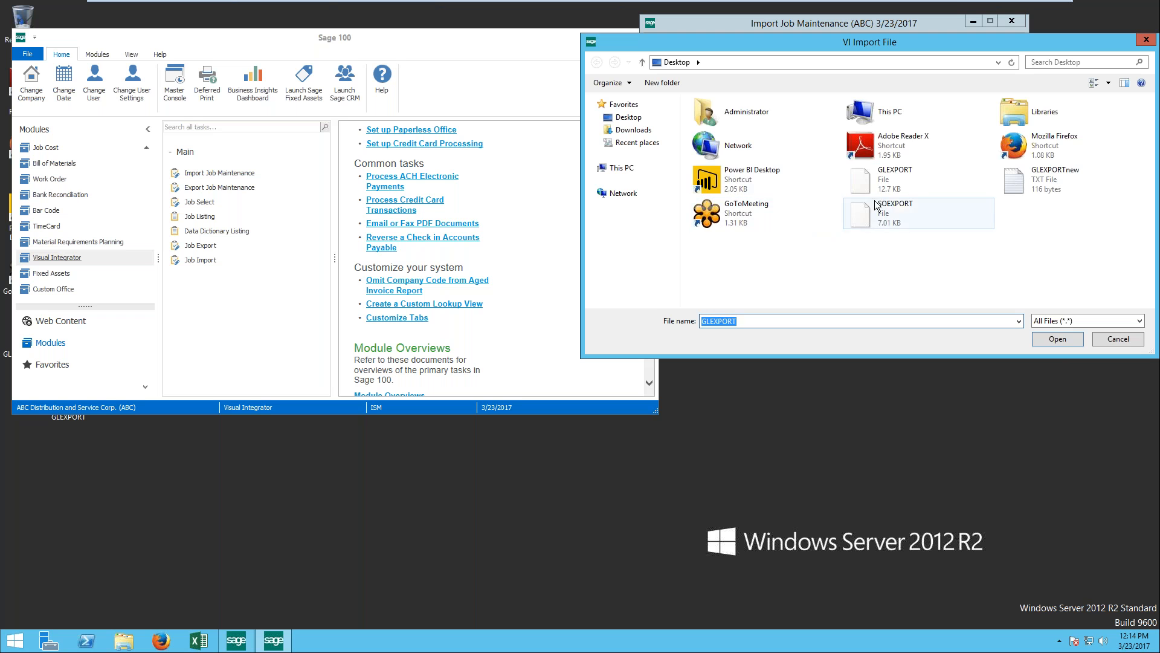
{"action": "left_click", "coordinate": [1058, 187]}
{"action": "left_click", "coordinate": [1057, 338]}
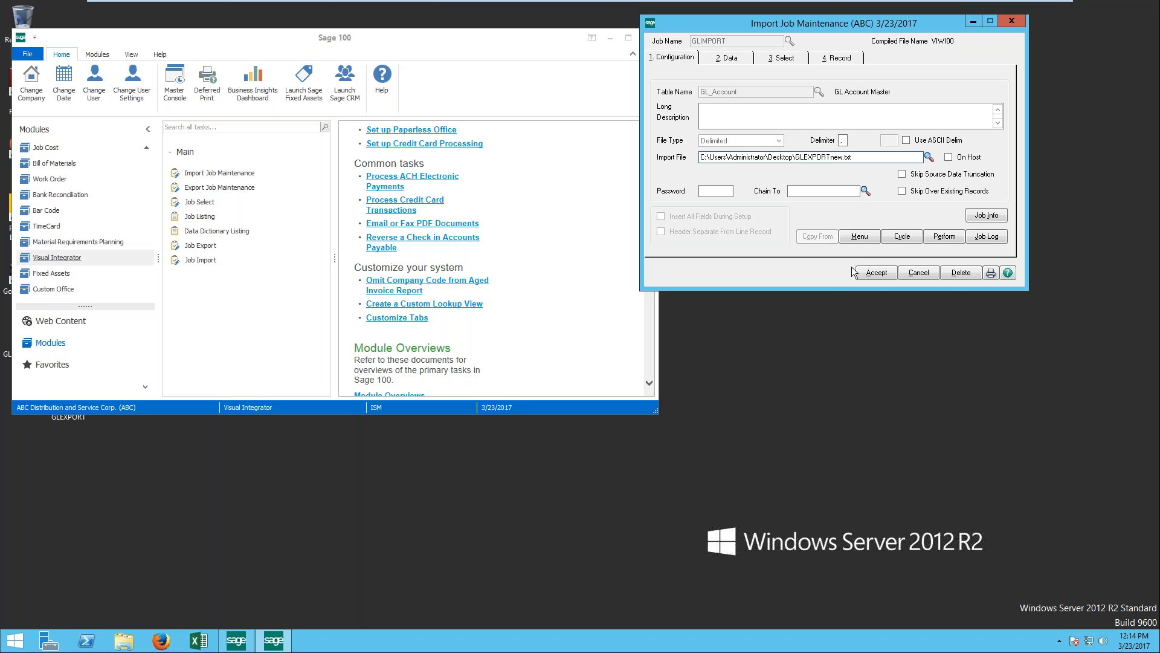
- Move the Sage 100 window off the desktop files and rename GLEXPORTnew as GLEXPORT
{"action": "left_click_drag", "start_coordinate": [527, 40], "coordinate": [555, 19]}
{"action": "right_click", "coordinate": [23, 332]}
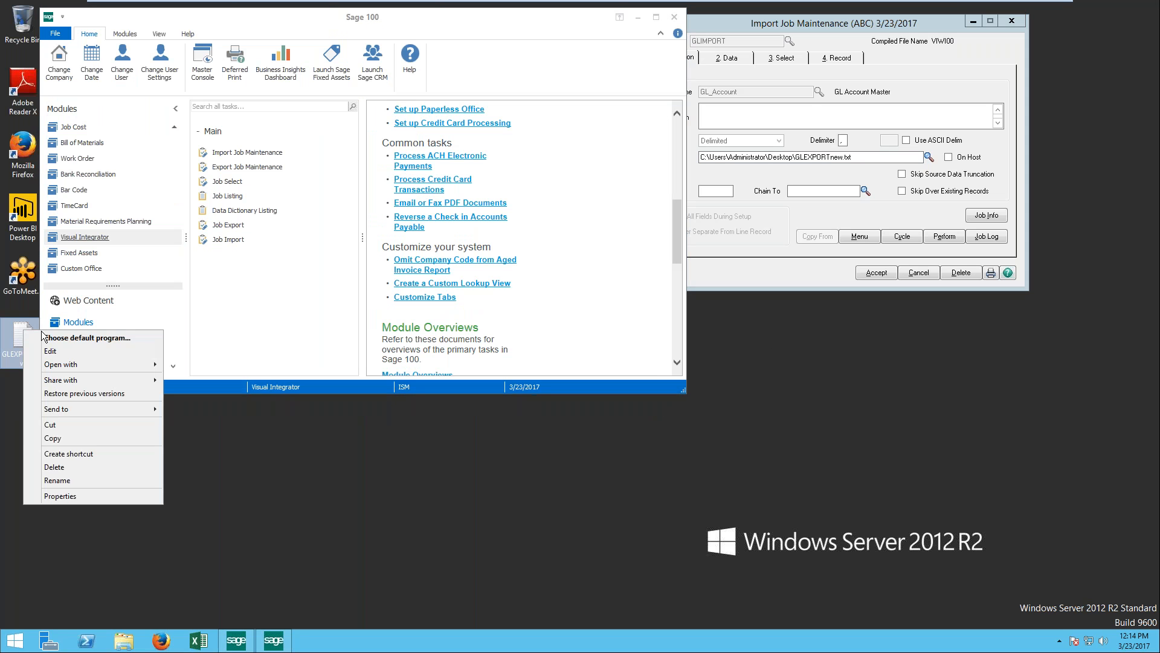
{"action": "left_click", "coordinate": [61, 480]}
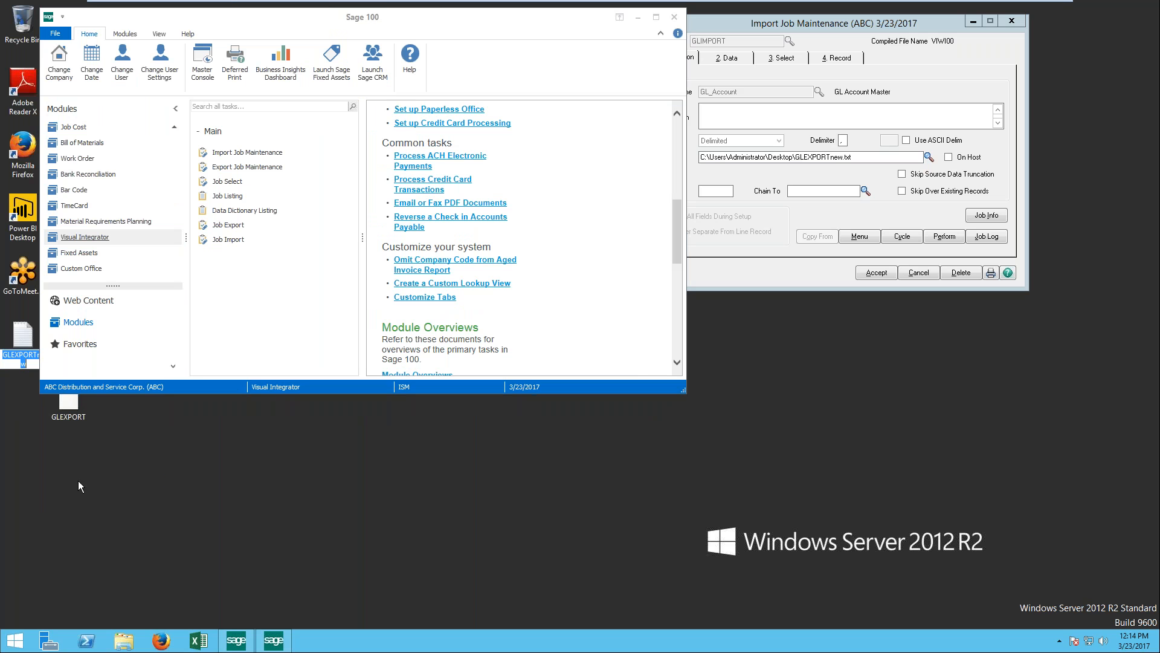
{"action": "left_click", "coordinate": [32, 366]}
{"action": "left_click_drag", "start_coordinate": [23, 365], "coordinate": [40, 355]}
{"action": "key", "text": "BackSpace"}
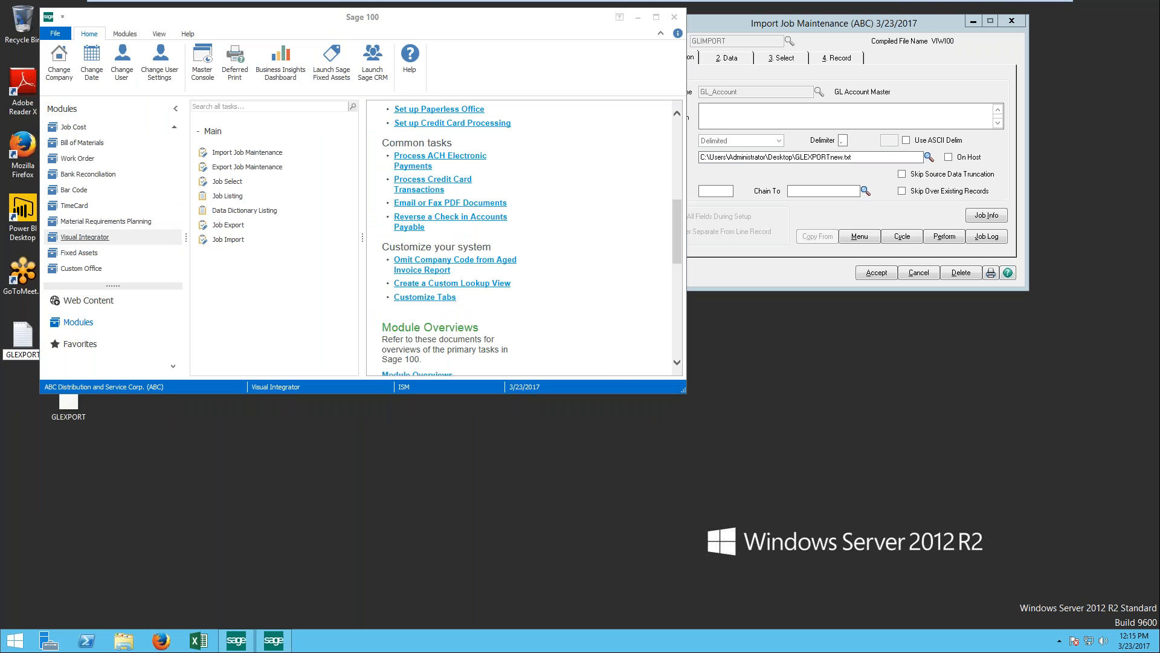
{"action": "key", "text": "Return"}
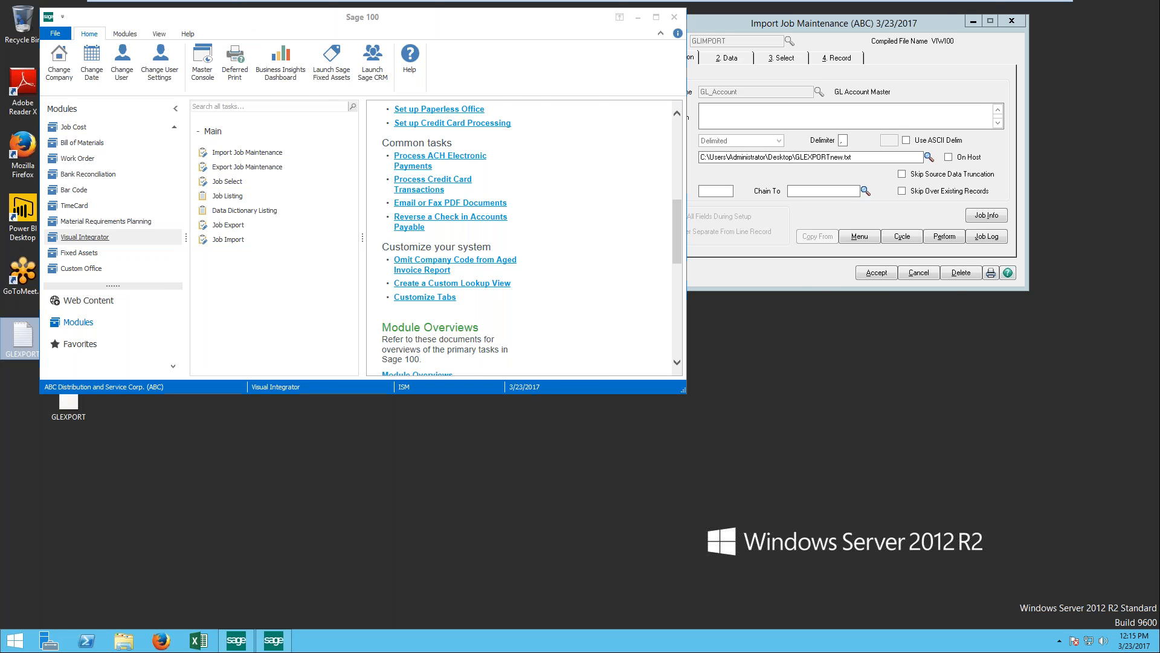
- Clear the view of the desktop files and rename the edited GLEXPORT text file as GLEXPORT.csv
{"action": "right_click", "coordinate": [42, 351]}
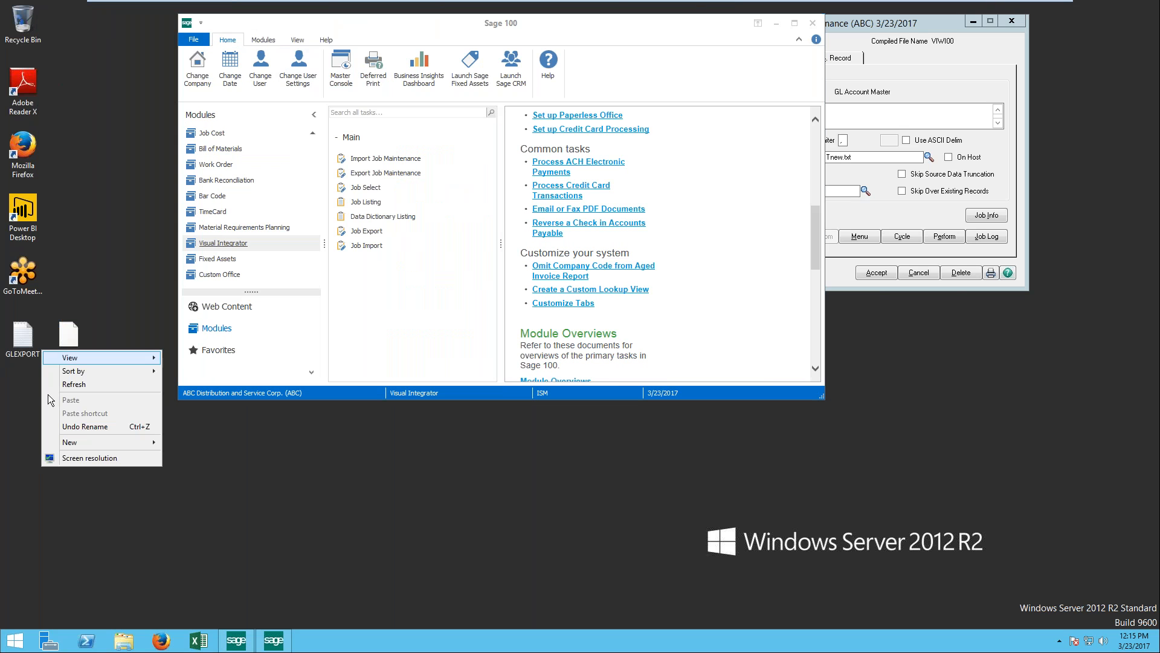
{"action": "right_click", "coordinate": [22, 338]}
{"action": "left_click", "coordinate": [78, 486]}
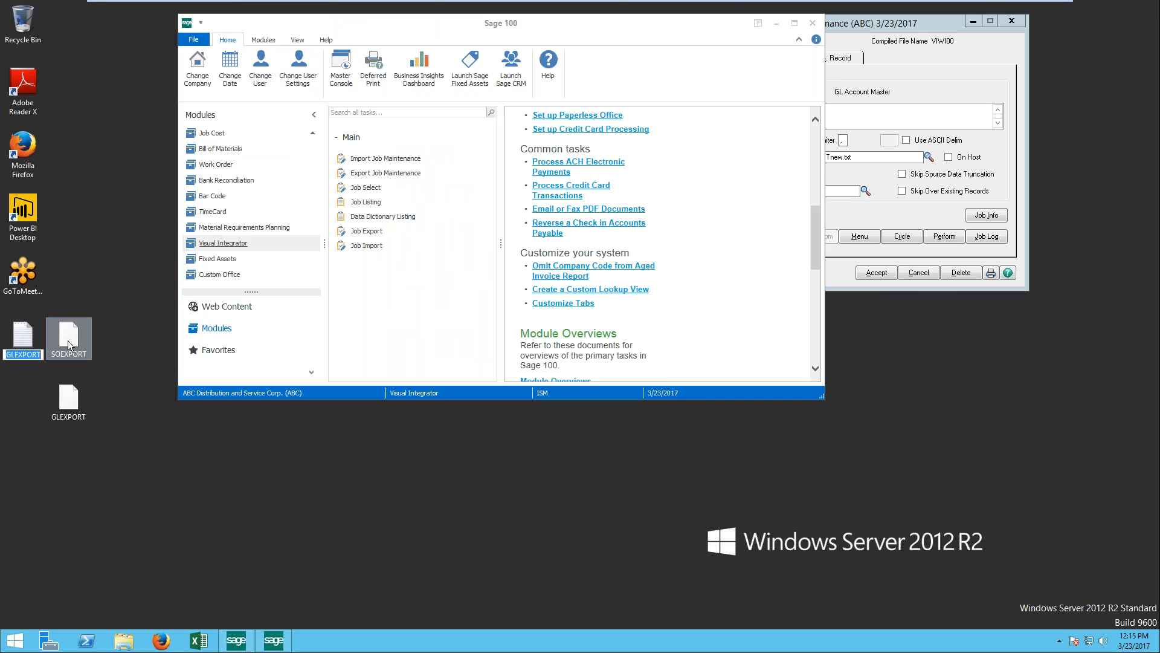
{"action": "left_click", "coordinate": [42, 356]}
{"action": "type", "text": ".csv"}
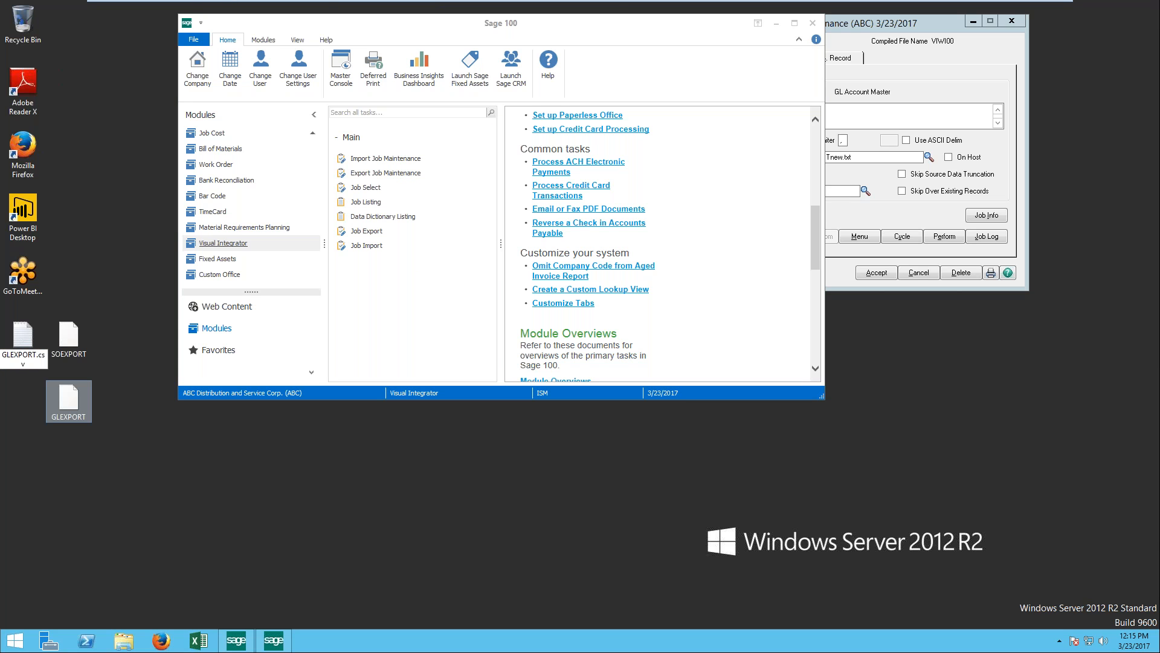
{"action": "key", "text": "Return"}
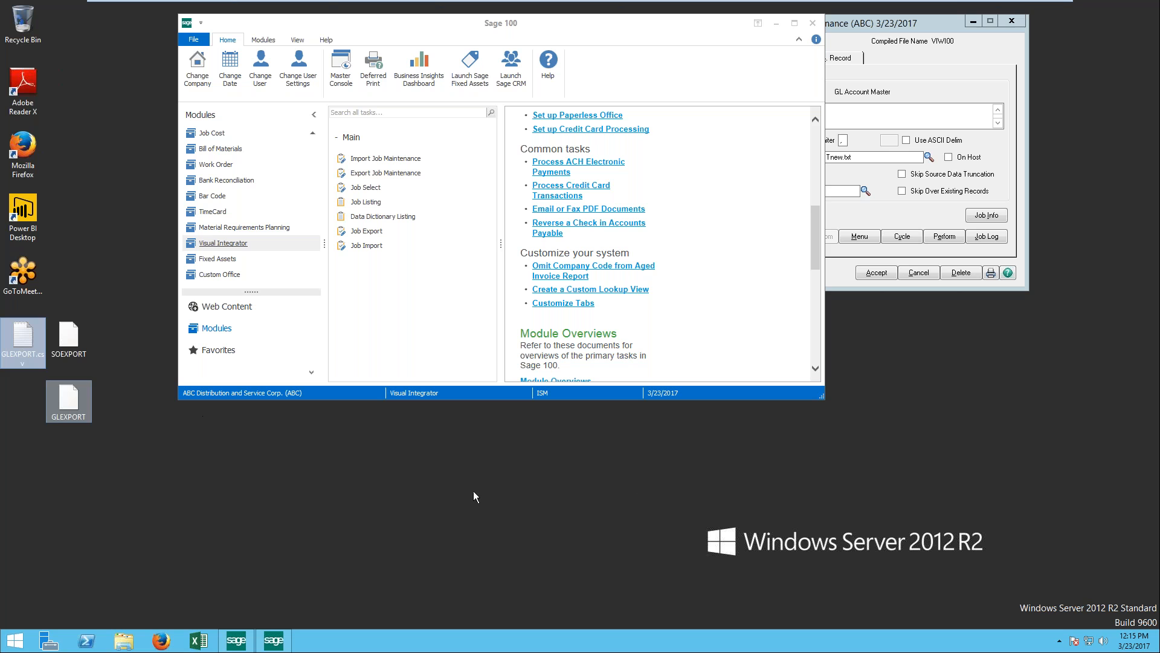
- Set the GLIMPORT job's import file to GLEXPORT.csv.txt on the desktop, then accept the job and choose to execute it
{"action": "left_click", "coordinate": [882, 37]}
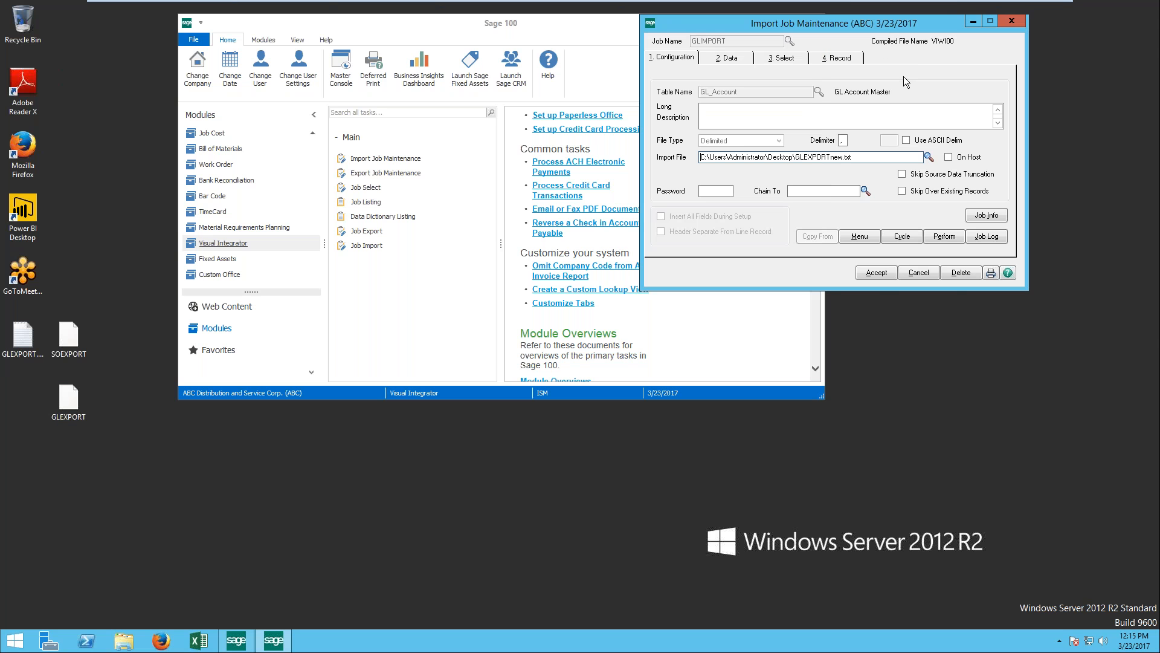
{"action": "left_click", "coordinate": [928, 157]}
{"action": "left_click", "coordinate": [1046, 181]}
{"action": "left_click", "coordinate": [1058, 339]}
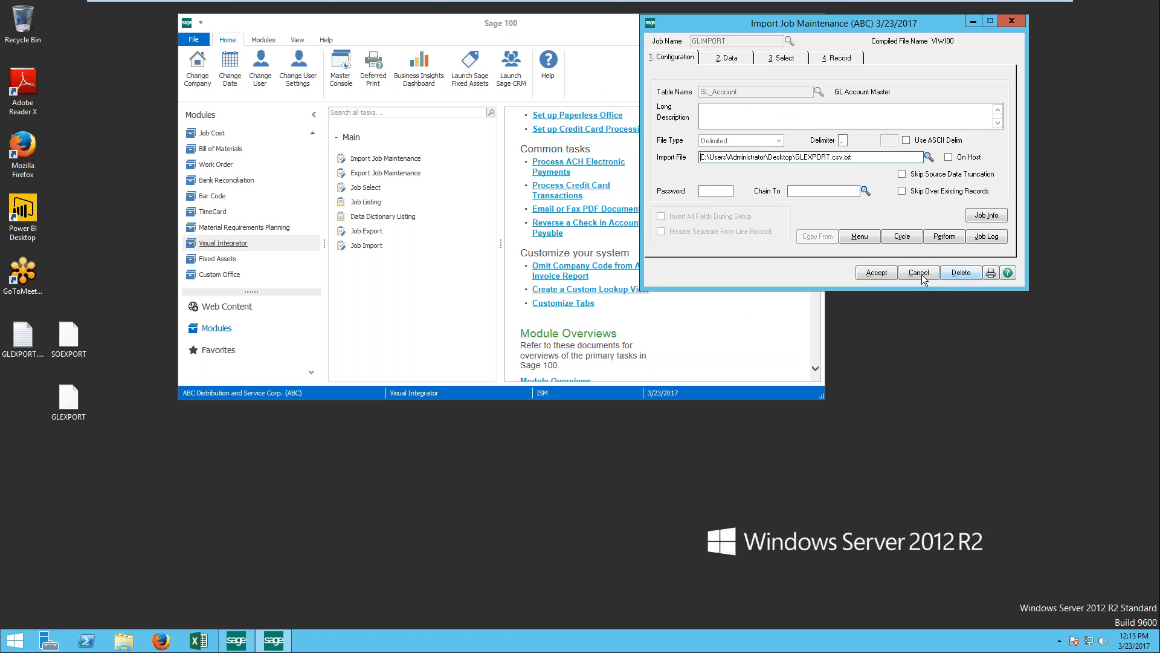
{"action": "left_click", "coordinate": [881, 275]}
{"action": "left_click", "coordinate": [555, 233]}
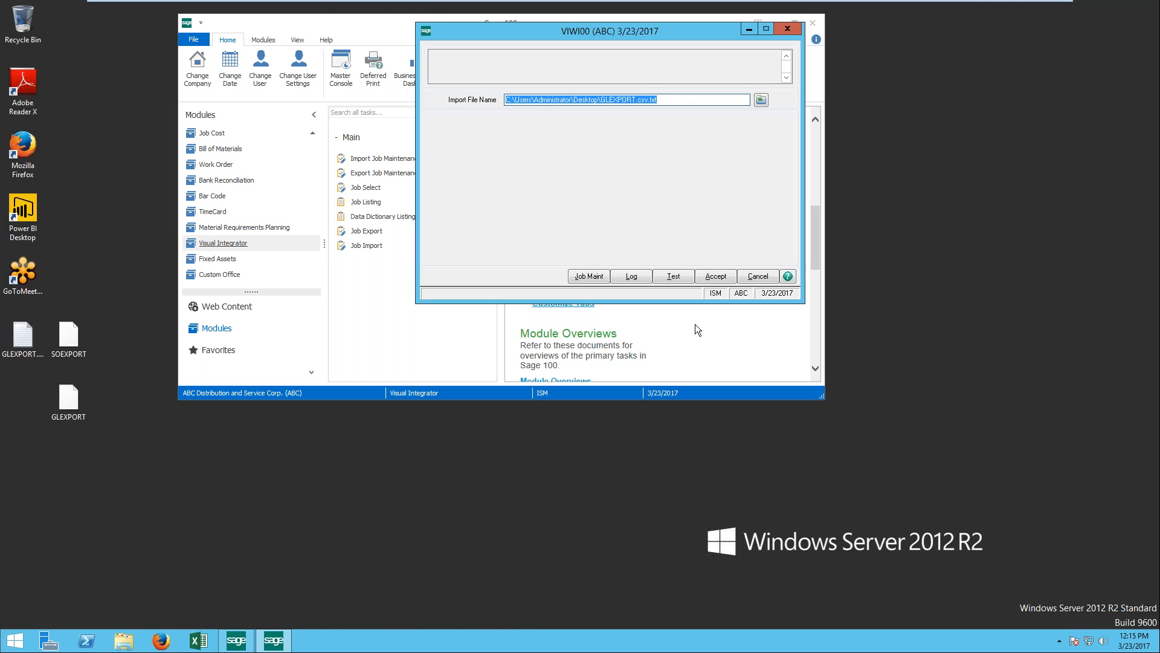
- Test the import job on all records and open the resulting job log
{"action": "left_click", "coordinate": [686, 280]}
{"action": "left_click", "coordinate": [593, 319]}
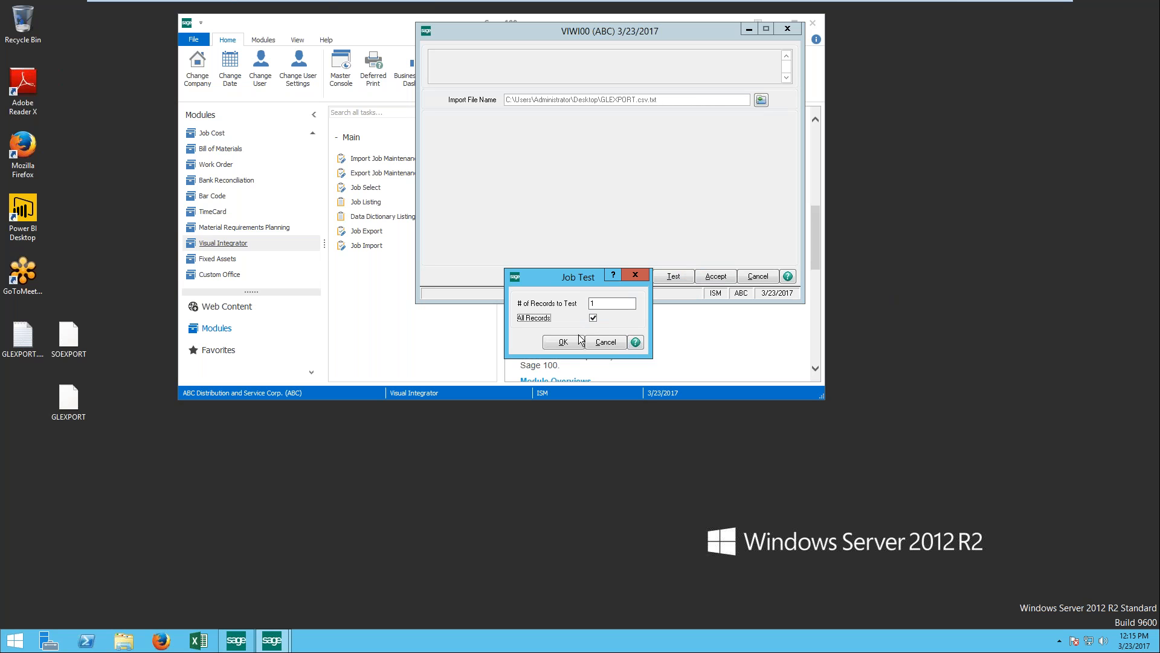
{"action": "left_click", "coordinate": [572, 344]}
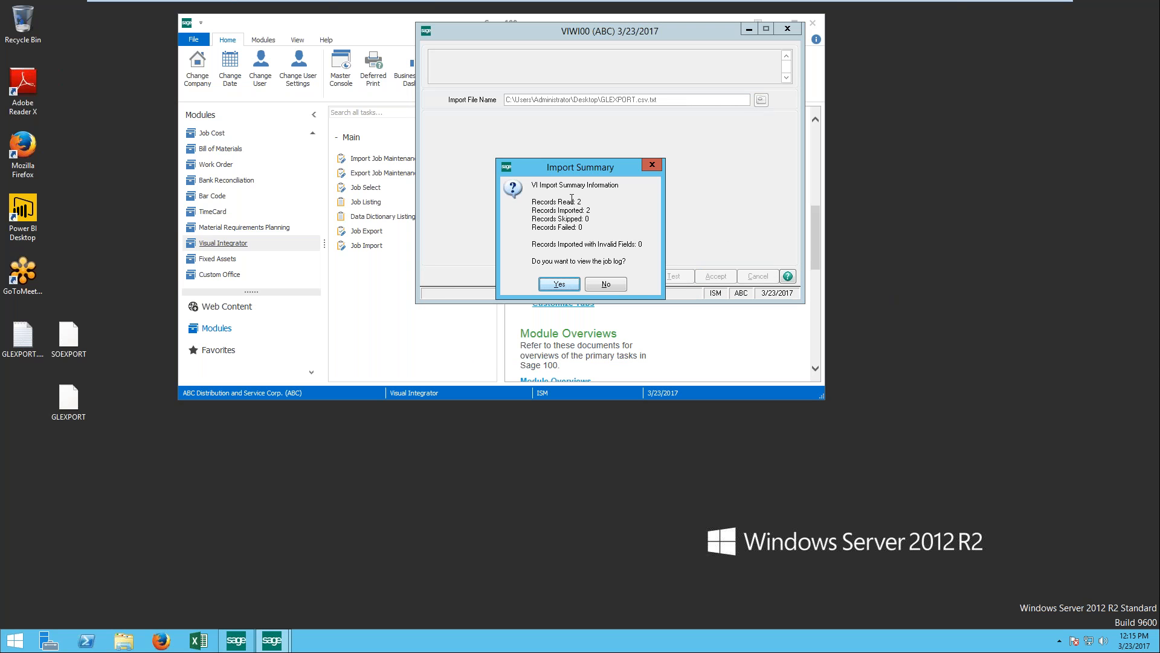
{"action": "left_click", "coordinate": [564, 285]}
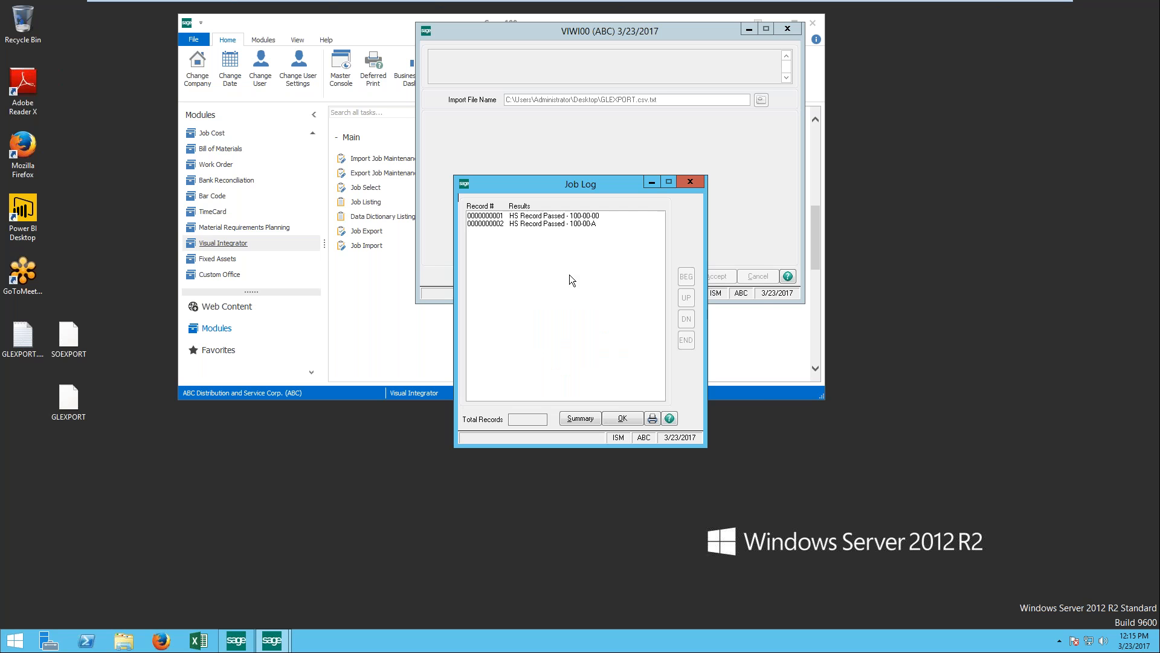
- Compare the new and existing AccountDesc values in the first test record's detail, then close the job log
{"action": "double_click", "coordinate": [584, 219]}
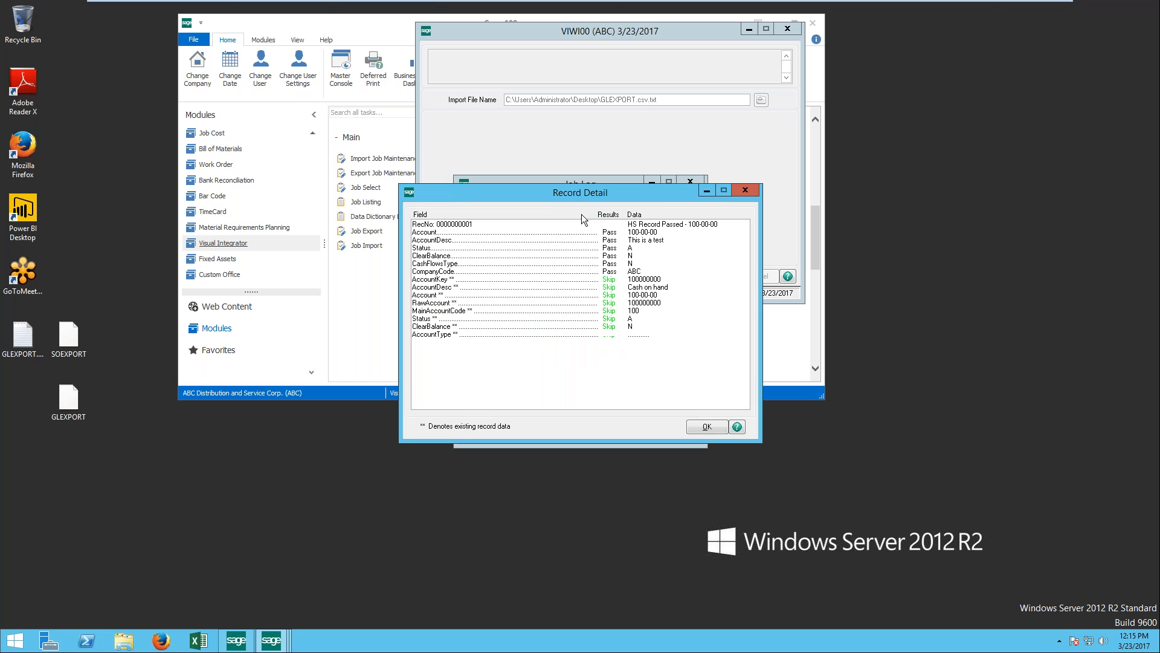
{"action": "left_click_drag", "start_coordinate": [746, 254], "coordinate": [749, 266]}
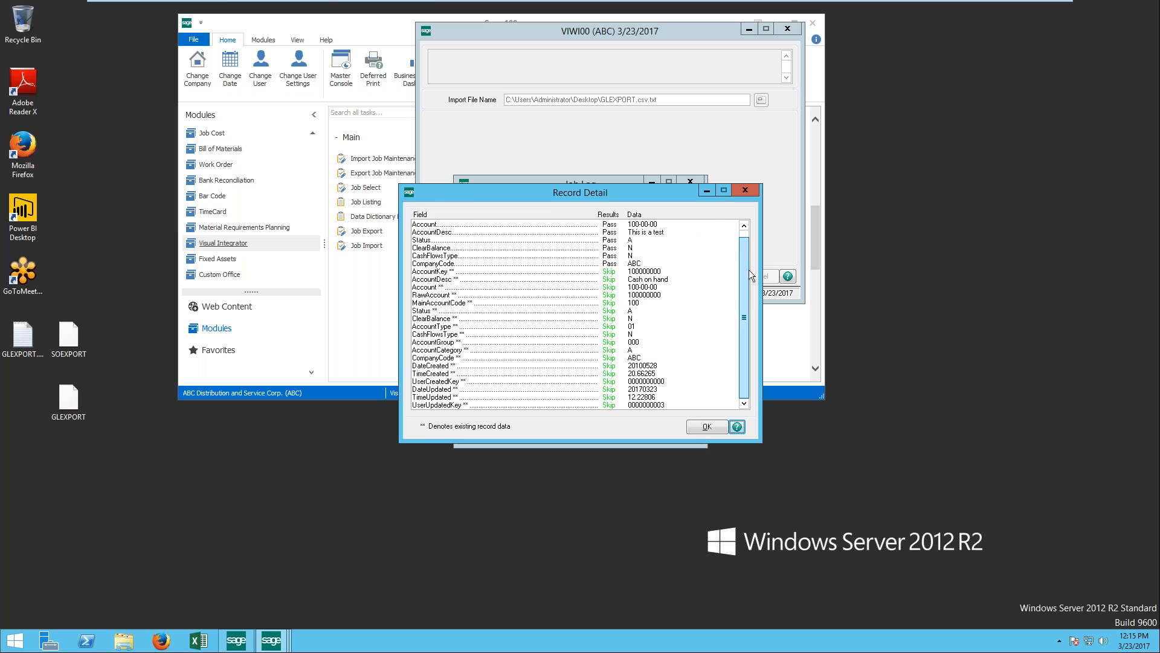
{"action": "left_click", "coordinate": [744, 225]}
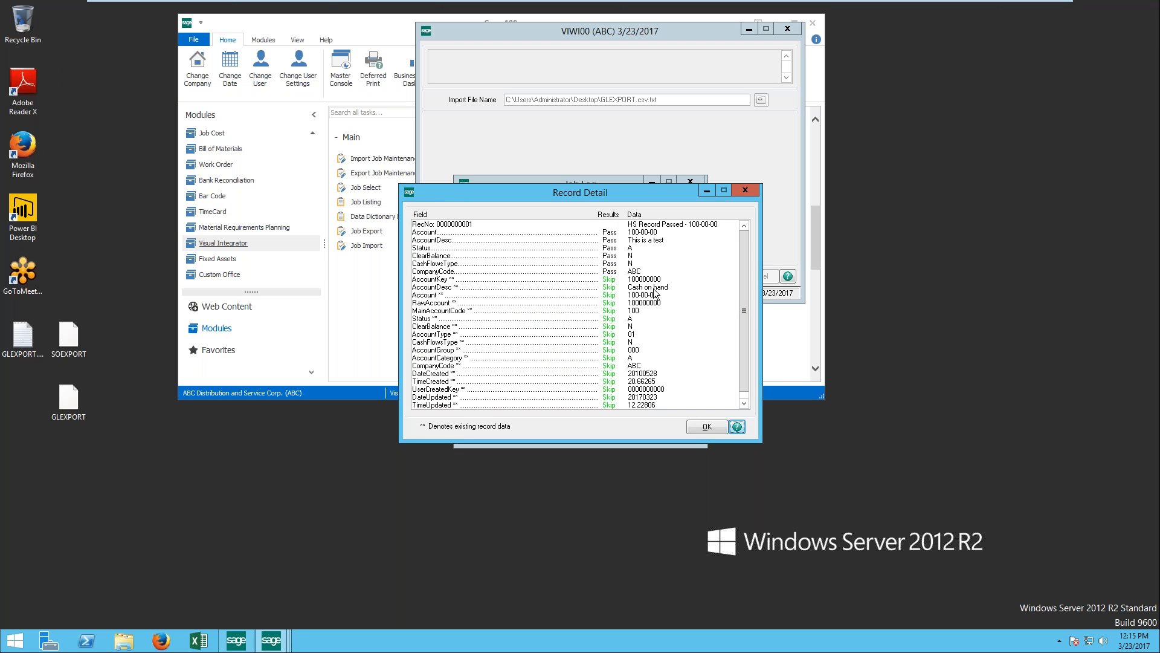
{"action": "left_click", "coordinate": [677, 288]}
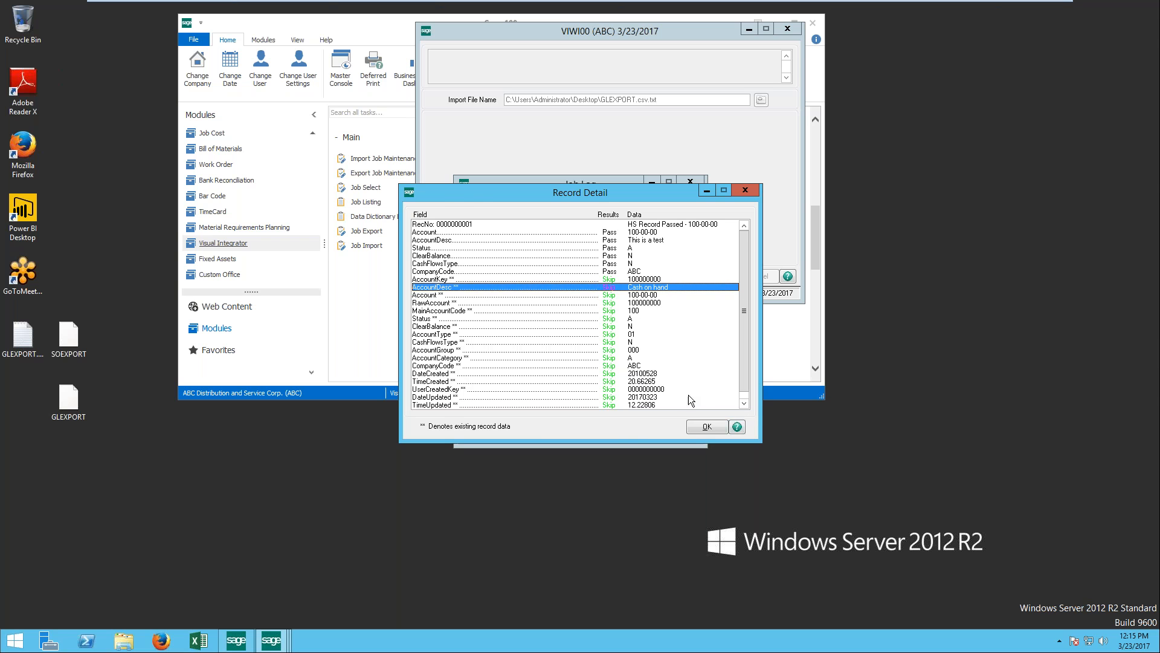
{"action": "left_click", "coordinate": [704, 425]}
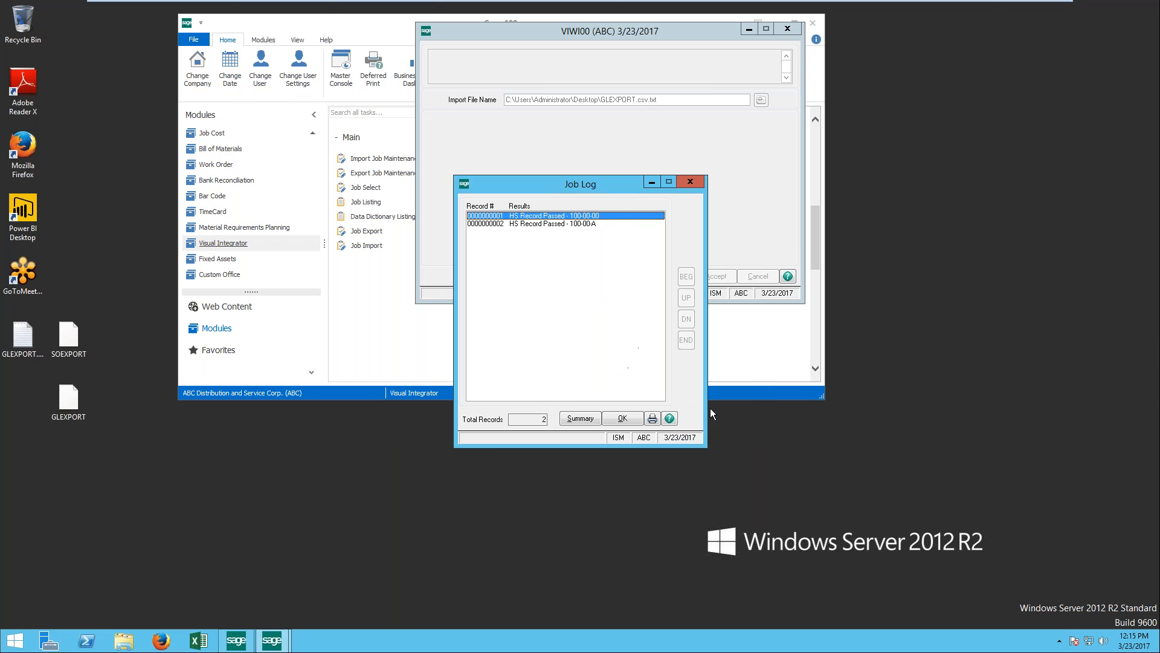
{"action": "left_click", "coordinate": [620, 418]}
- Import the GLEXPORT.csv.txt records into company ABC and review the first record's detail in the job log
{"action": "left_click", "coordinate": [734, 275]}
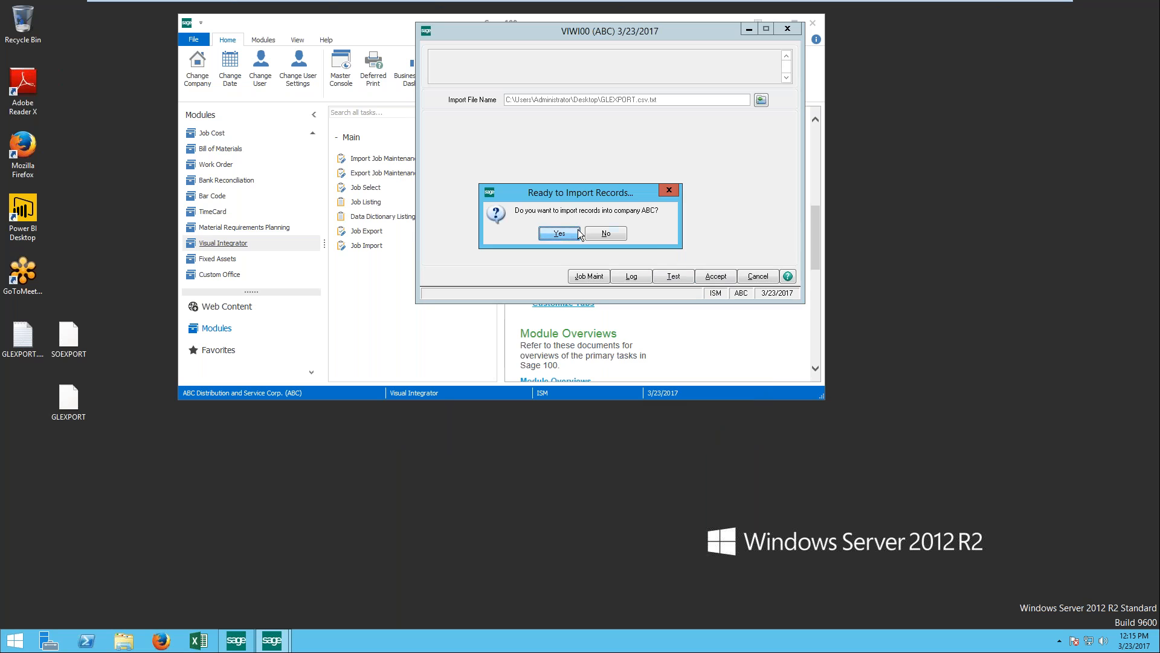
{"action": "left_click", "coordinate": [577, 234]}
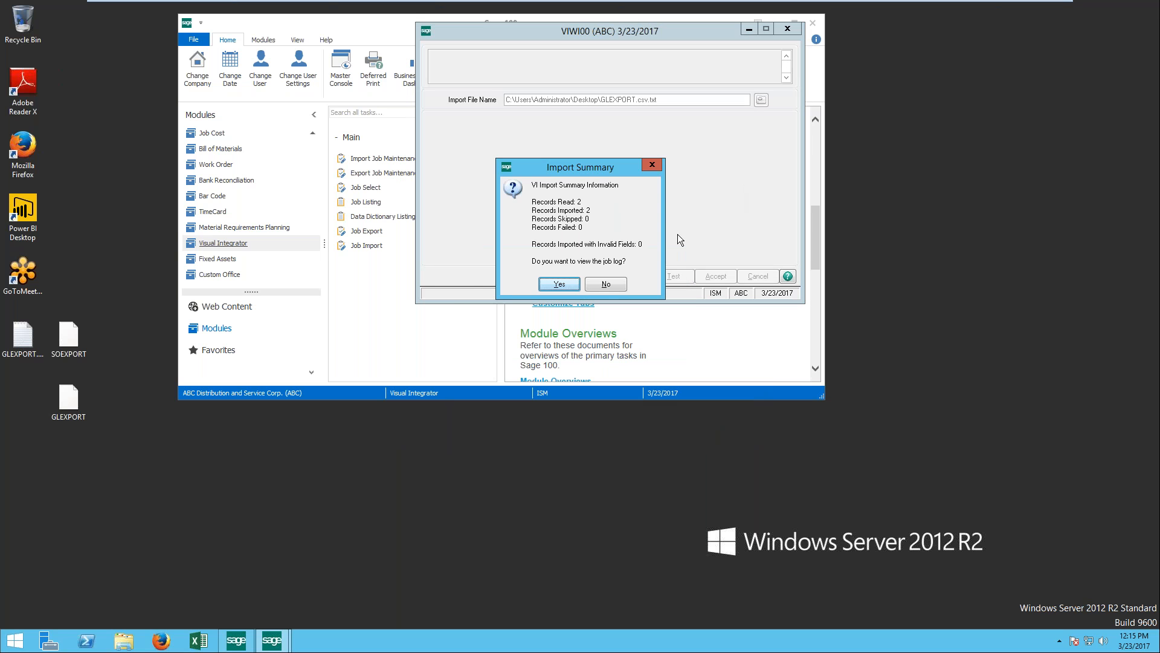
{"action": "left_click", "coordinate": [559, 284]}
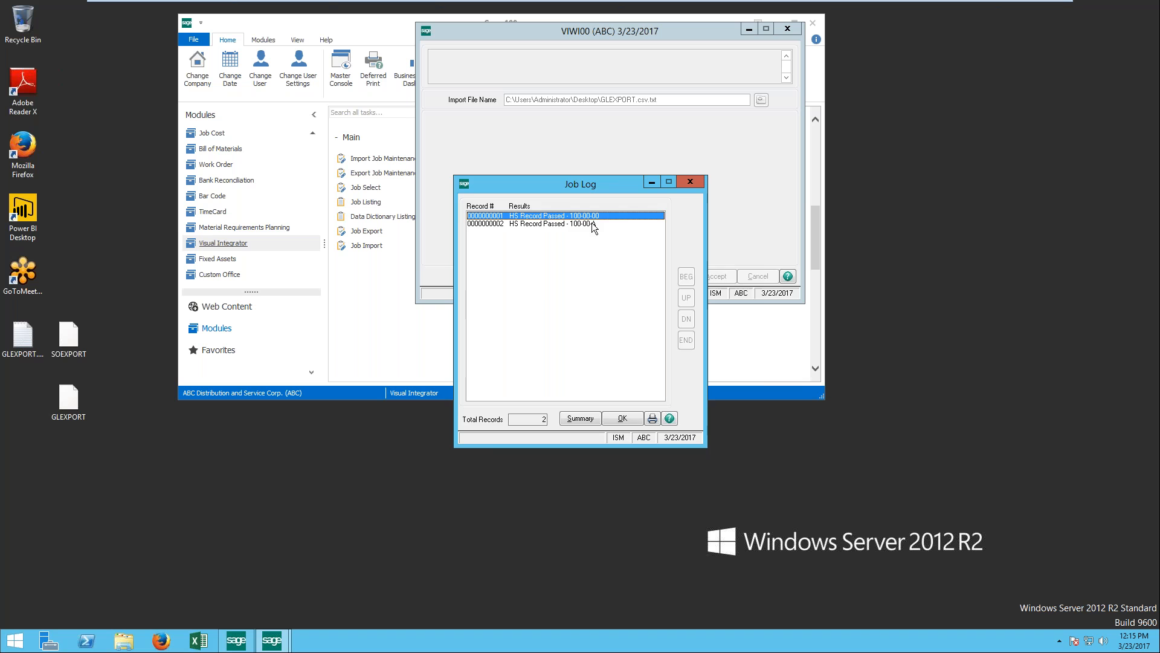
{"action": "double_click", "coordinate": [593, 216]}
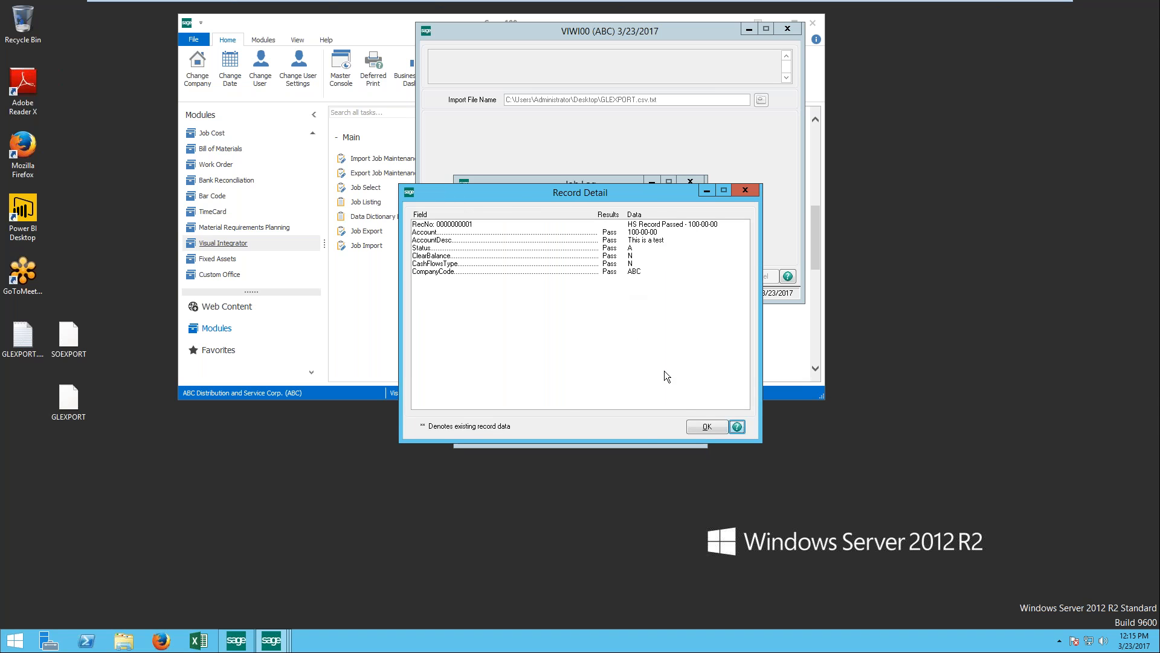
{"action": "left_click", "coordinate": [707, 426]}
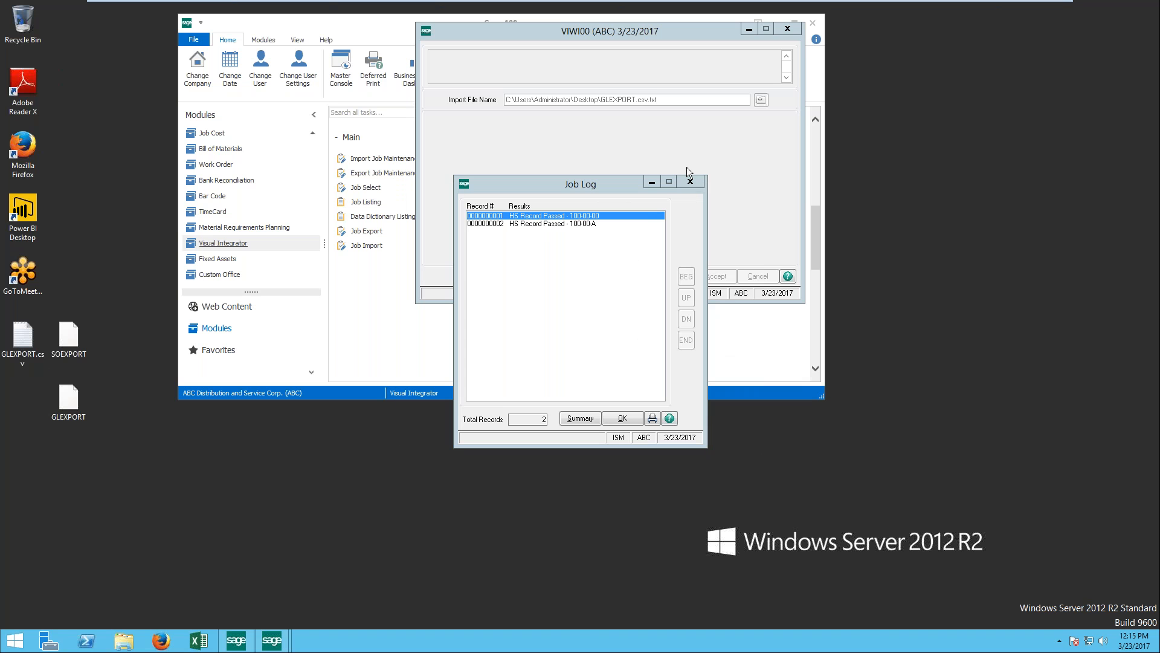
{"action": "left_click", "coordinate": [626, 418]}
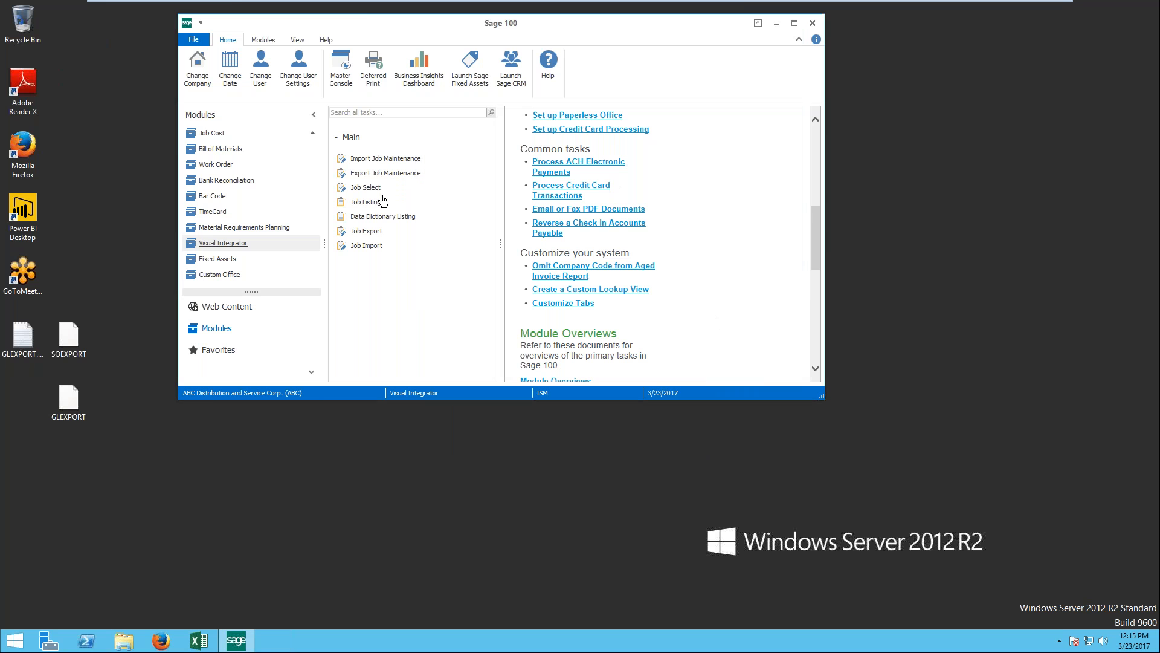
- Open Account Maintenance in the General Ledger module, accepting 3/23/2017 as the accounting date
{"action": "scroll", "coordinate": [226, 168], "scroll_direction": "up", "scroll_amount": 3}
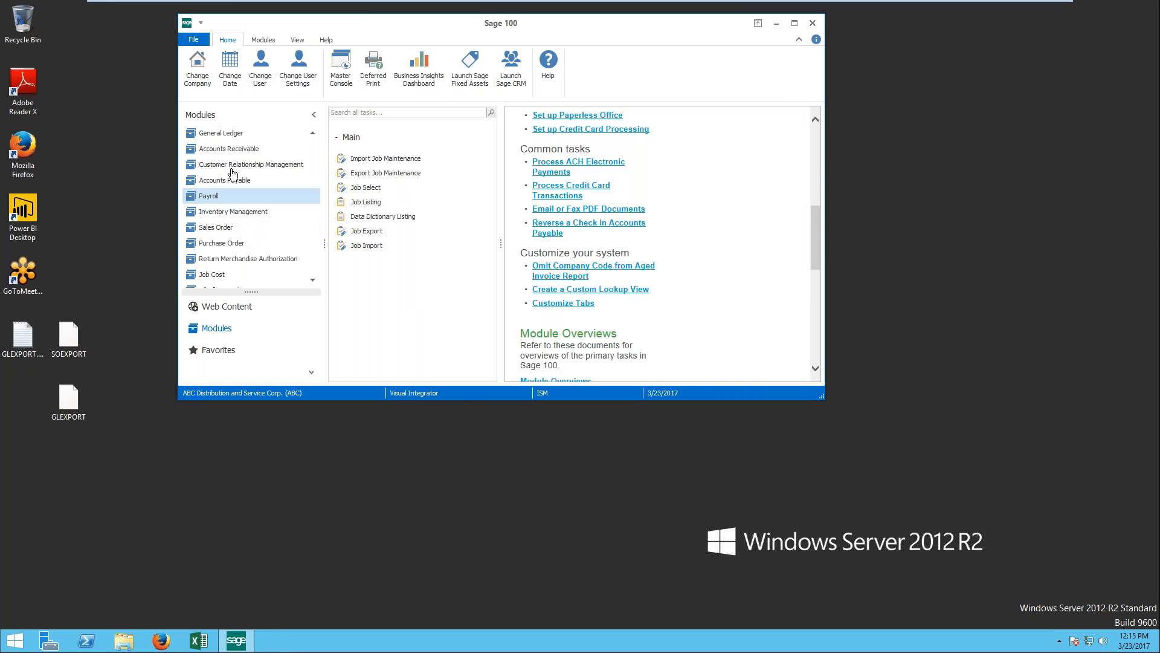
{"action": "left_click", "coordinate": [228, 135]}
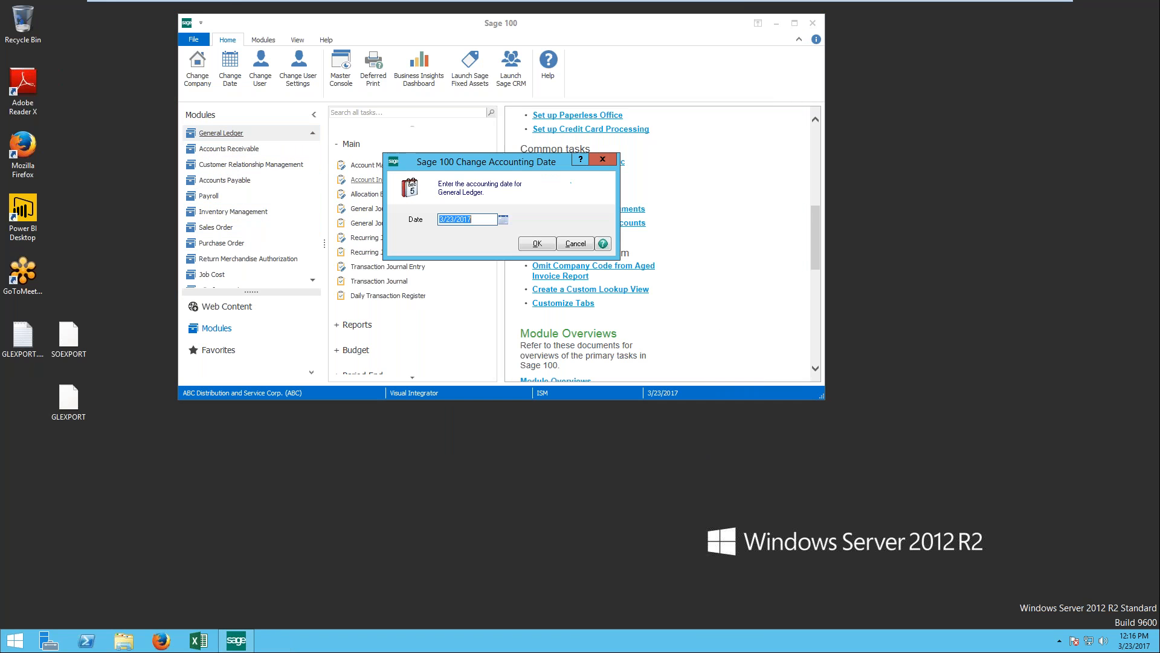
{"action": "left_click", "coordinate": [537, 244]}
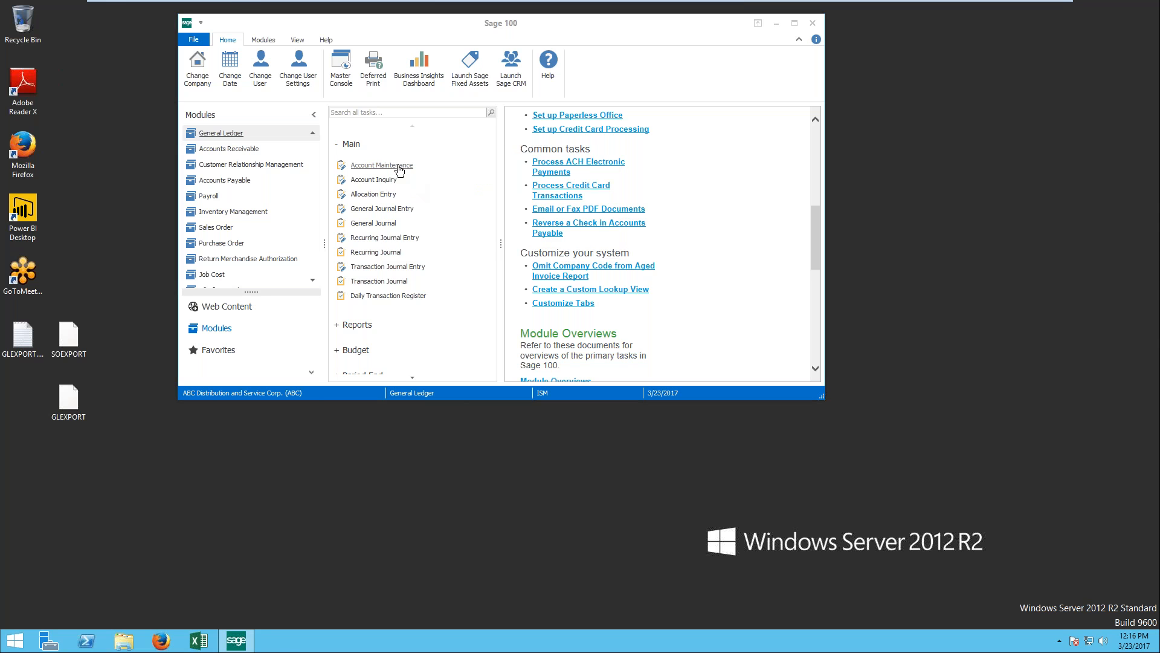
{"action": "left_click", "coordinate": [484, 162]}
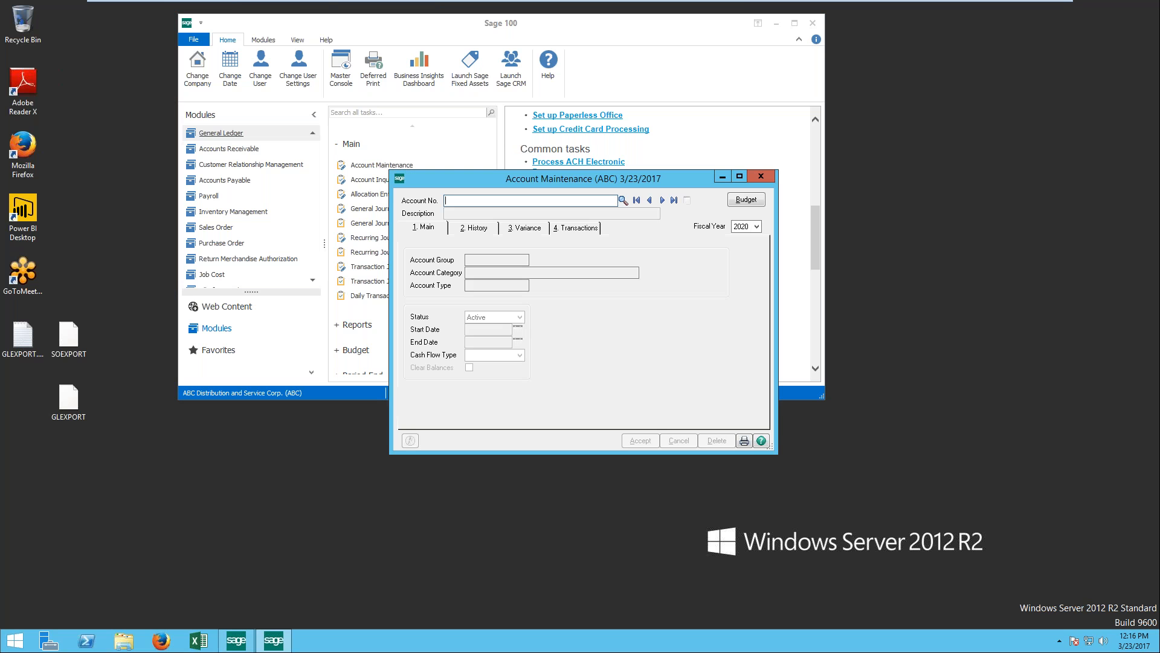
- Open the desktop file GLEXPORT.csv in Notepad to see the imported records
{"action": "left_click", "coordinate": [24, 343]}
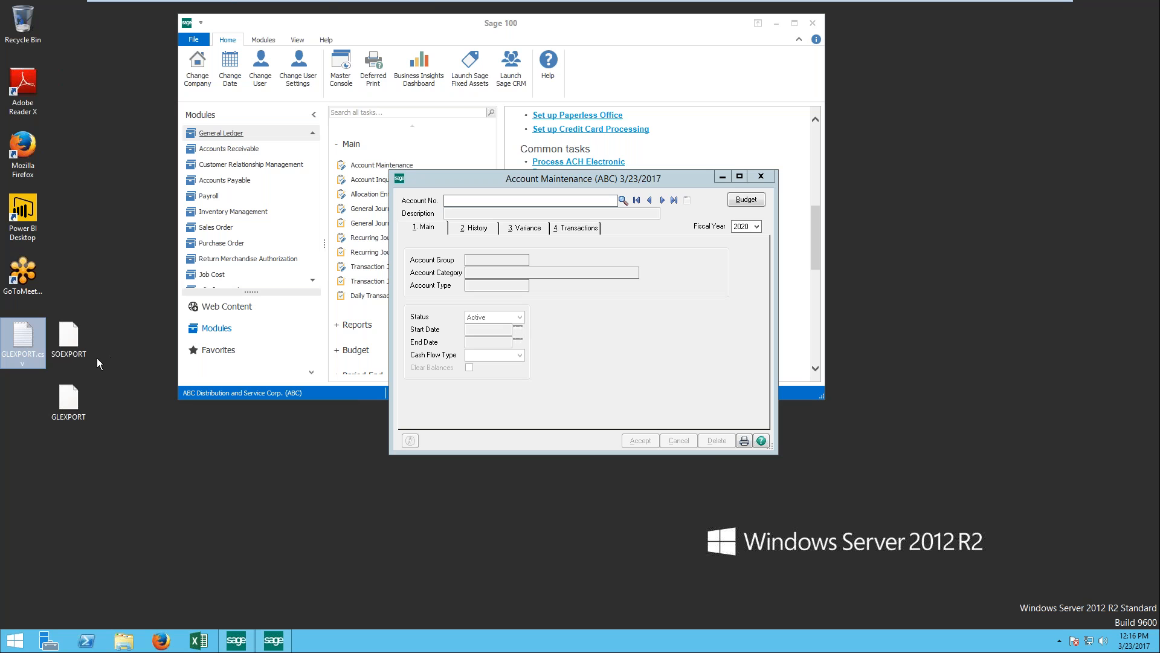
{"action": "double_click", "coordinate": [73, 348]}
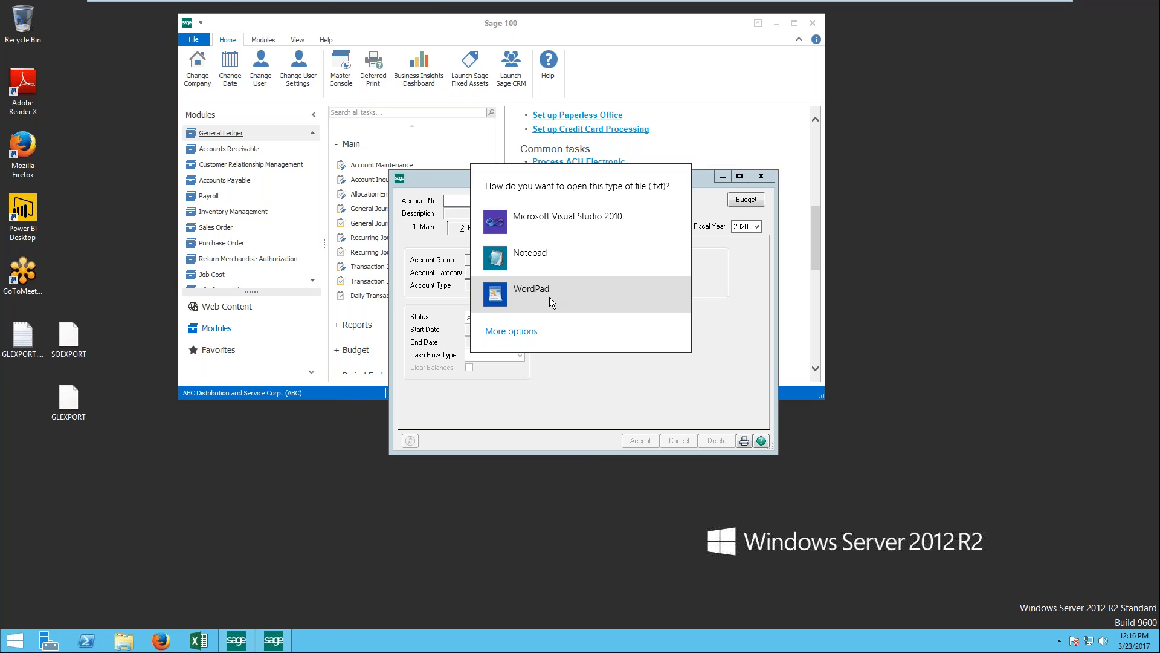
{"action": "left_click", "coordinate": [570, 258]}
- Check the descriptions of general ledger account 100-00-00 and the next account, then close Account Maintenance and the Notepad file
{"action": "left_click", "coordinate": [554, 202]}
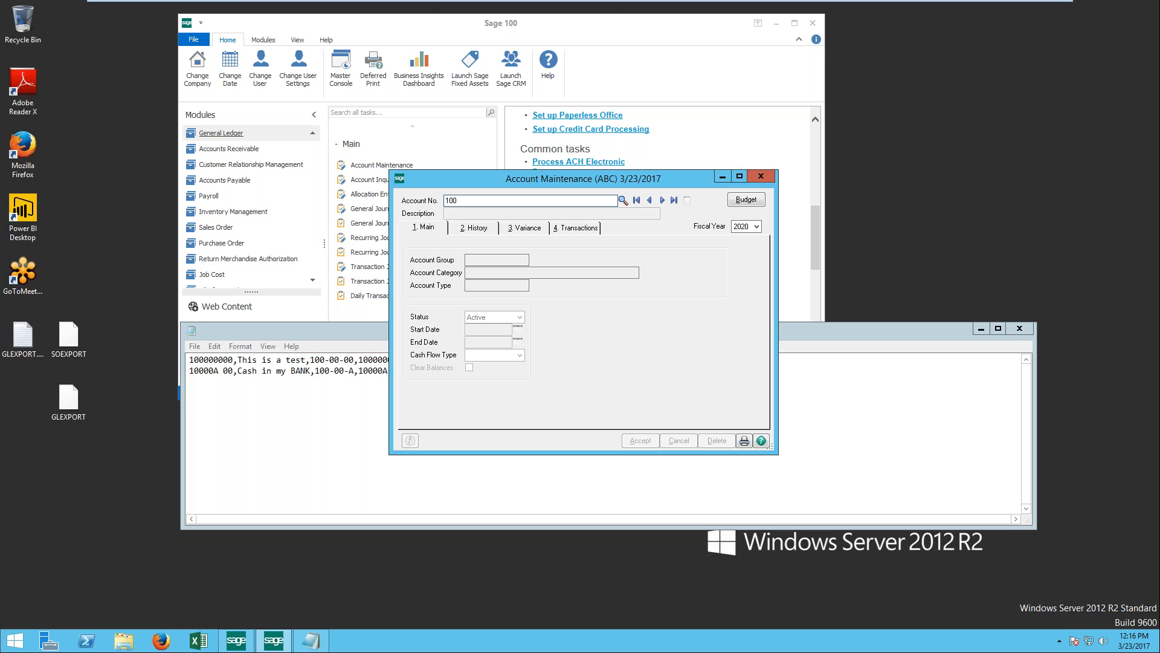
{"action": "type", "text": "100-00-00"}
{"action": "key", "text": "Tab"}
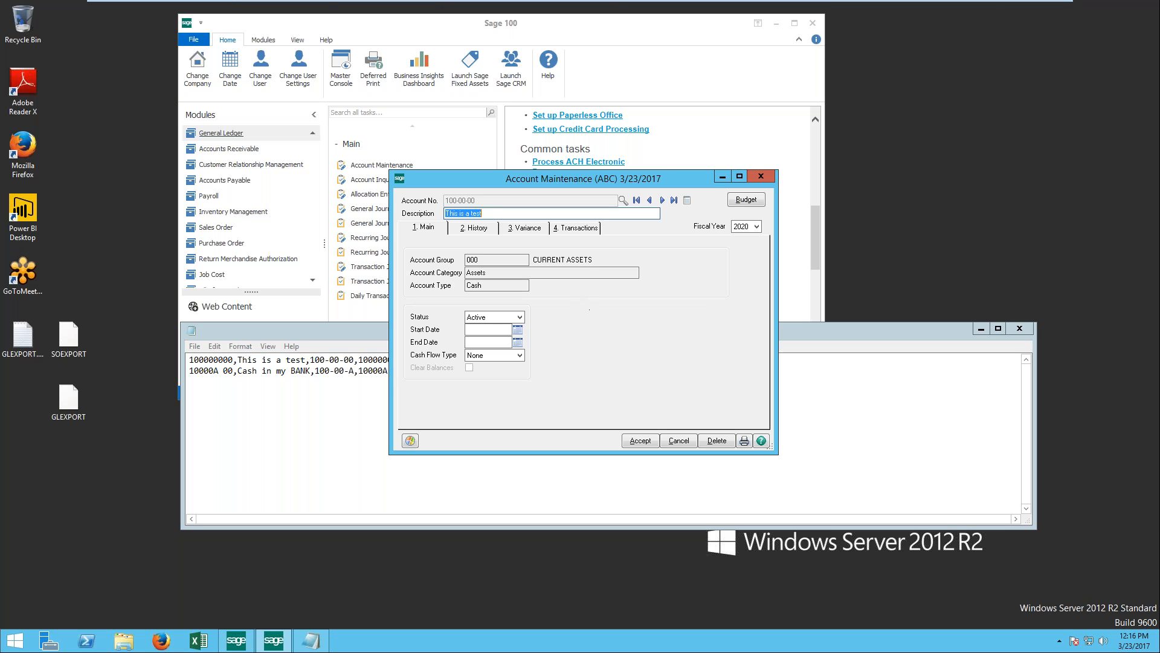
{"action": "left_click", "coordinate": [499, 212]}
{"action": "left_click", "coordinate": [661, 200]}
{"action": "left_click", "coordinate": [761, 177]}
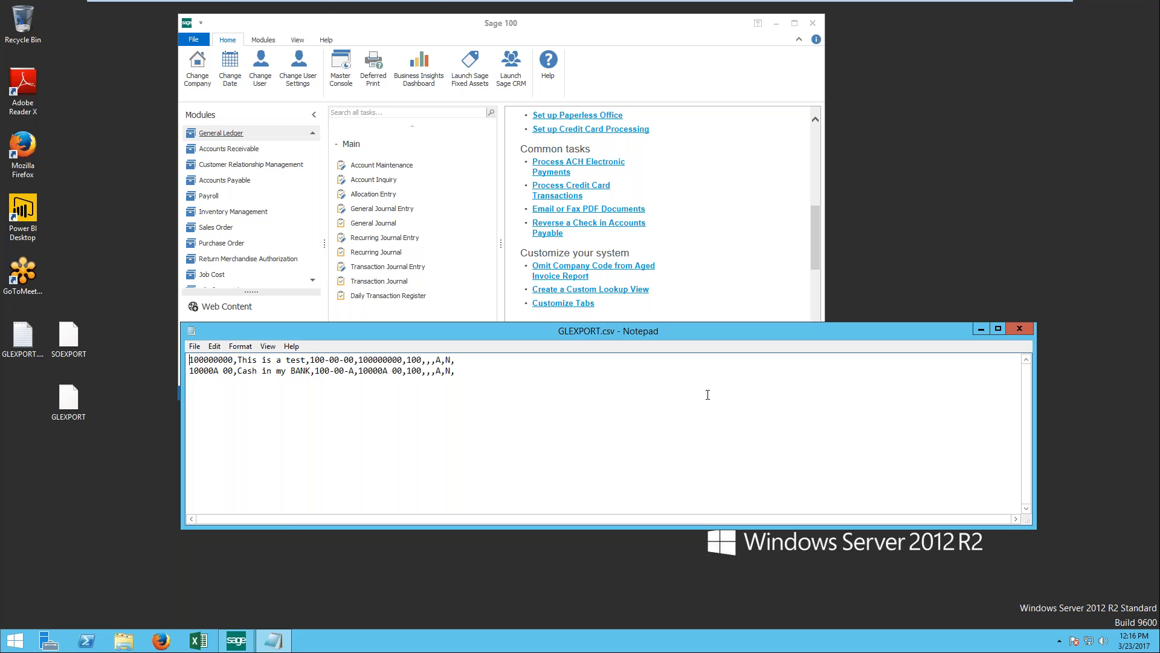
{"action": "left_click", "coordinate": [1018, 329]}
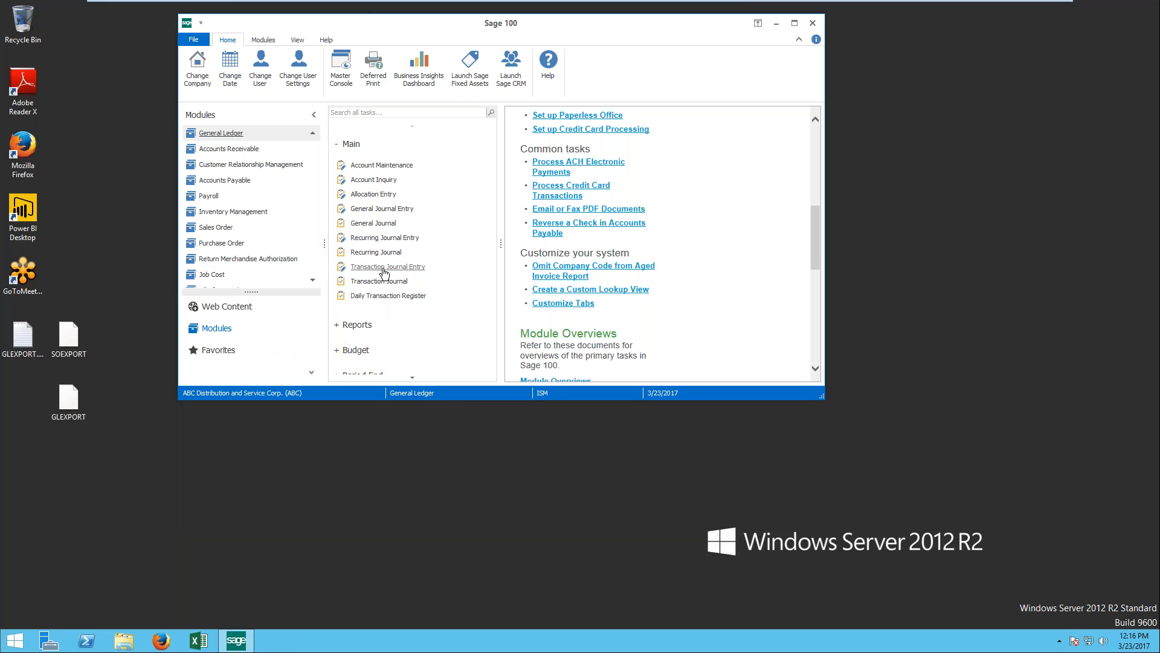
- Open Import Job Maintenance in the Visual Integrator module and enter SOENTER as the job name
{"action": "left_click", "coordinate": [219, 228]}
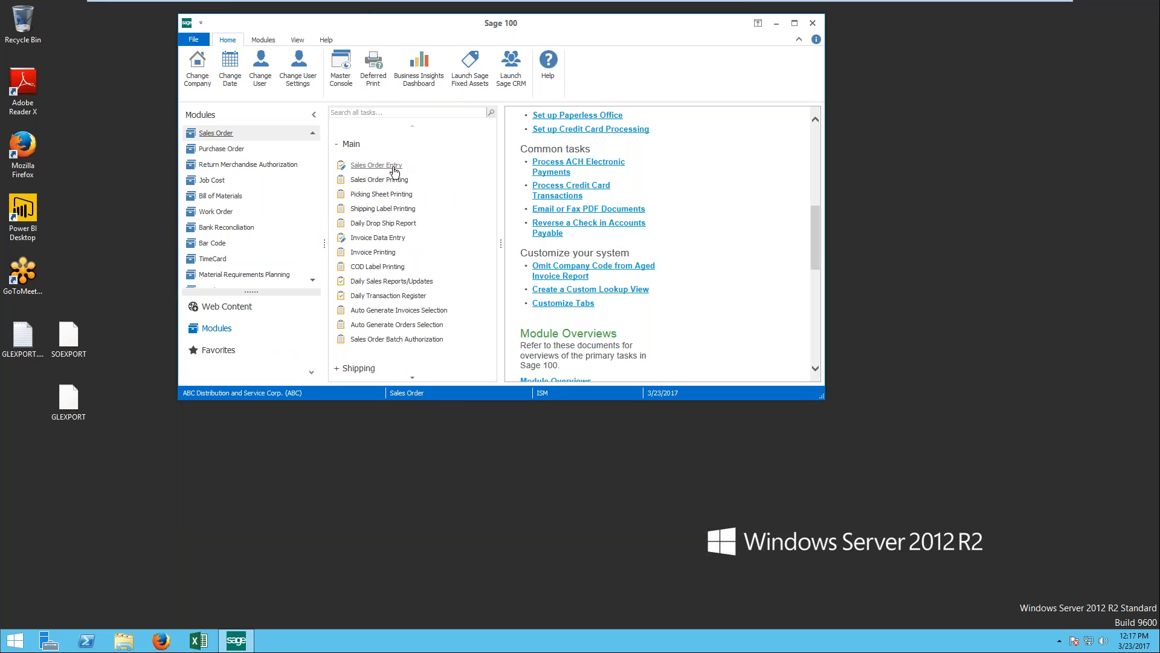
{"action": "scroll", "coordinate": [243, 223], "scroll_direction": "down", "scroll_amount": 3}
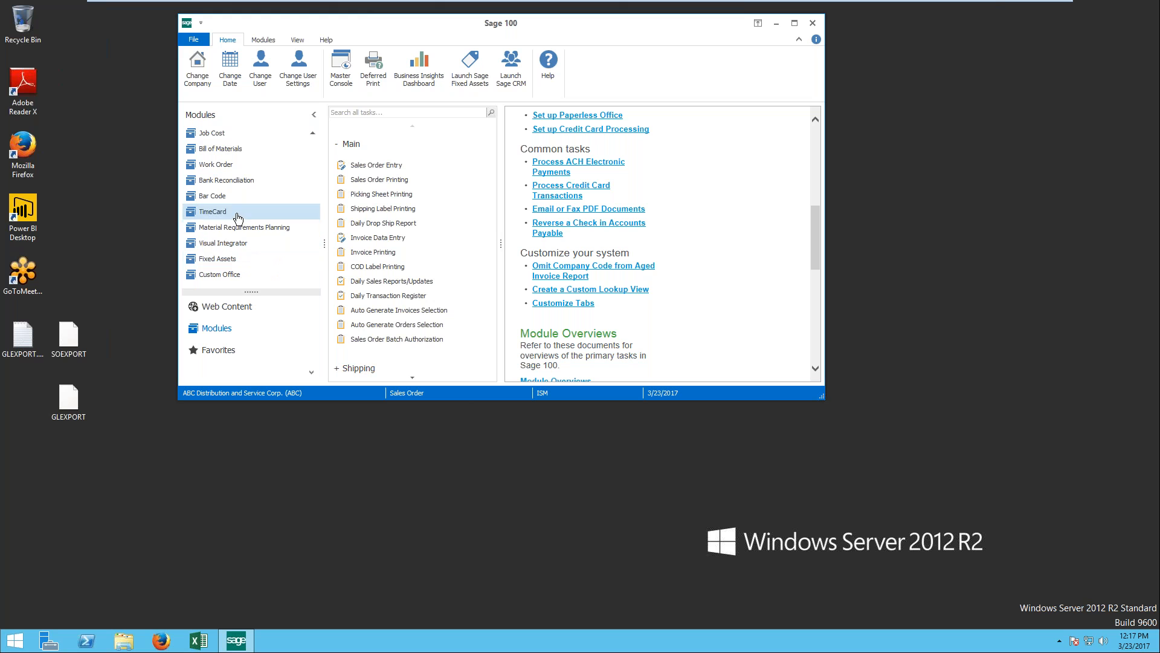
{"action": "left_click", "coordinate": [245, 244]}
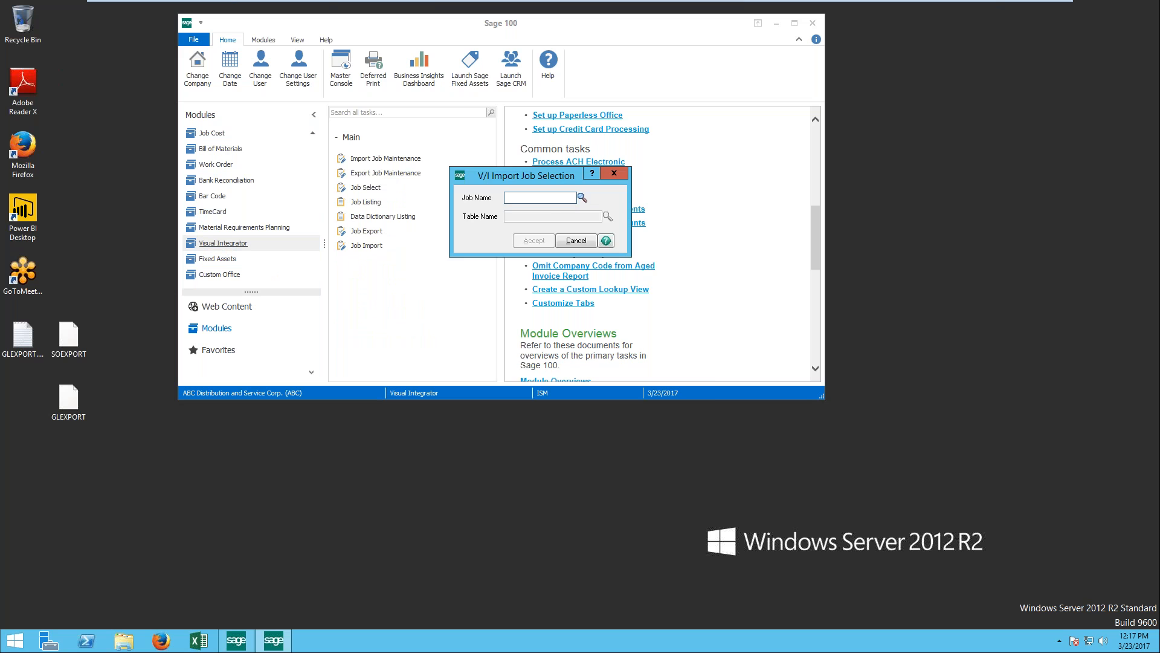
{"action": "left_click", "coordinate": [582, 197]}
{"action": "left_click", "coordinate": [627, 400]}
{"action": "type", "text": "SOENTER"}
{"action": "key", "text": "Tab"}
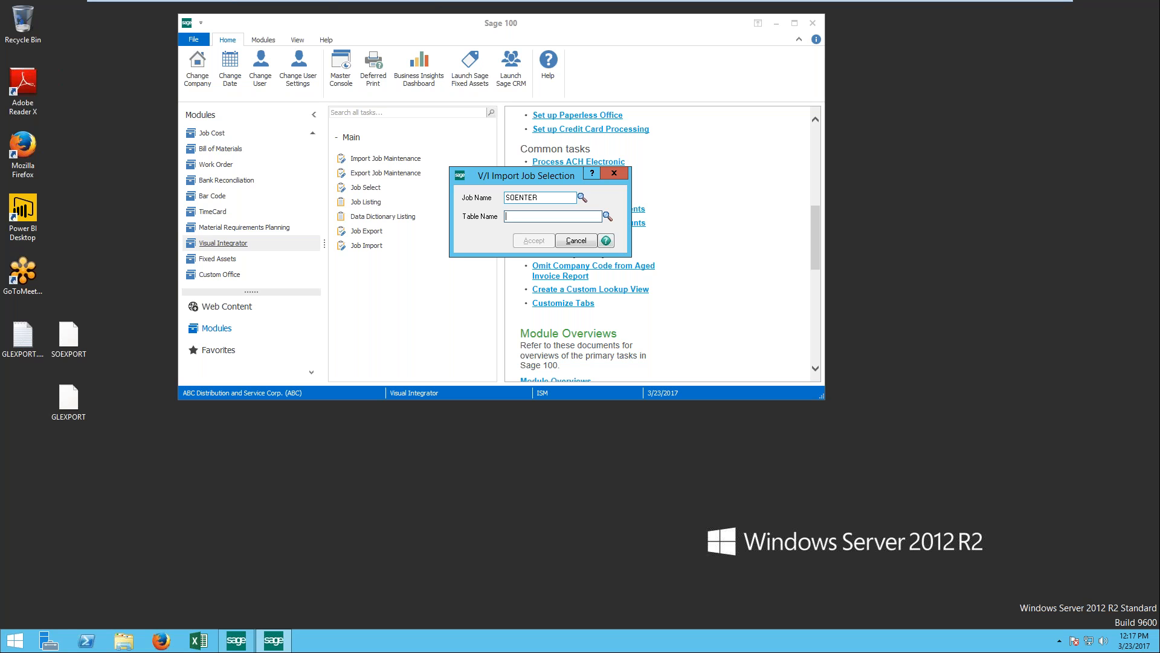
- Select the SO_SalesOrderHeader table for SOENTER, confirm it as a new job, and move the job window over the main window
{"action": "left_click", "coordinate": [607, 216]}
{"action": "scroll", "coordinate": [513, 323], "scroll_direction": "down", "scroll_amount": 20}
{"action": "scroll", "coordinate": [525, 314], "scroll_direction": "up", "scroll_amount": 6}
{"action": "scroll", "coordinate": [526, 296], "scroll_direction": "down", "scroll_amount": 5}
{"action": "scroll", "coordinate": [501, 317], "scroll_direction": "down", "scroll_amount": 1}
{"action": "scroll", "coordinate": [497, 323], "scroll_direction": "down", "scroll_amount": 7}
{"action": "scroll", "coordinate": [541, 360], "scroll_direction": "up", "scroll_amount": 10}
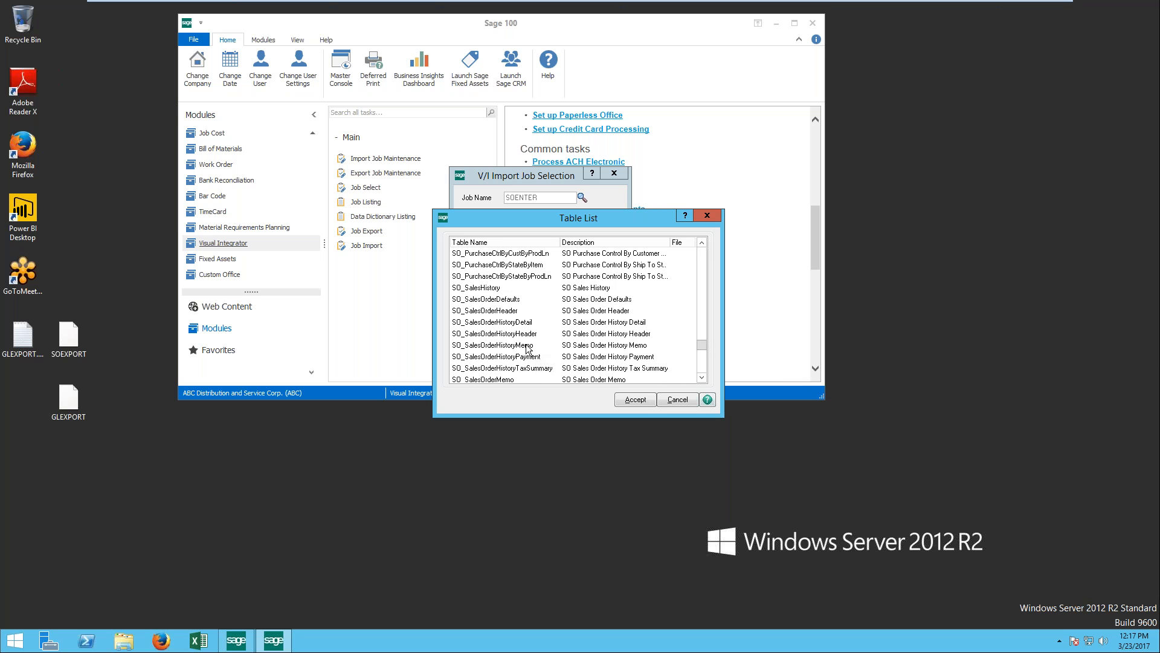
{"action": "left_click", "coordinate": [511, 311]}
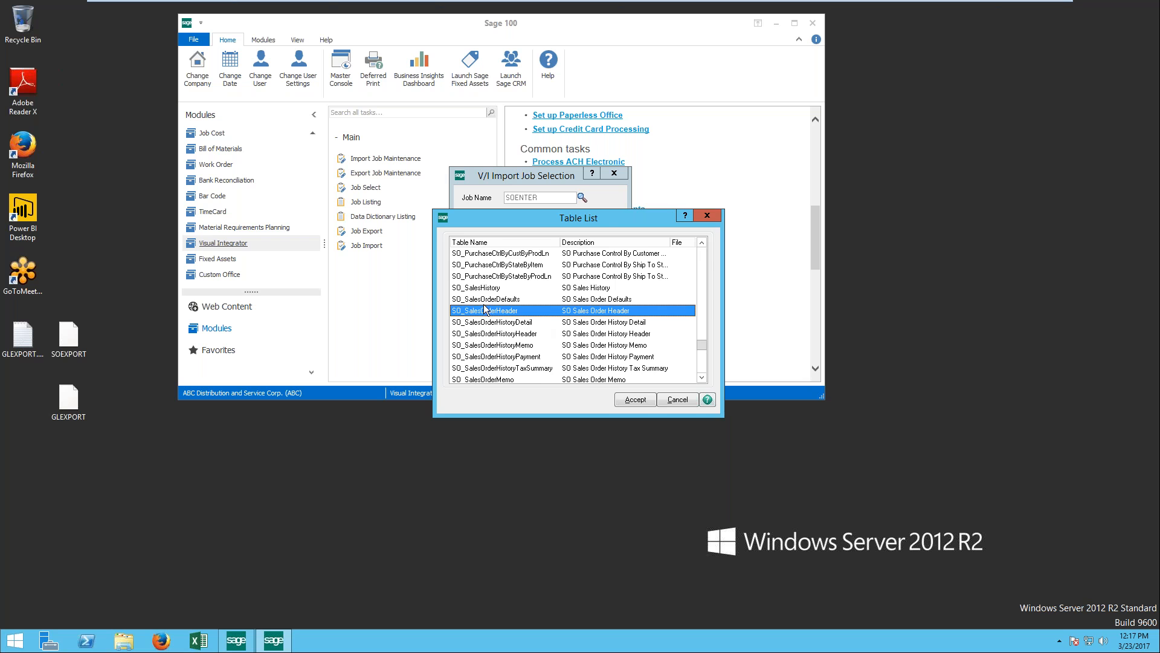
{"action": "double_click", "coordinate": [486, 310]}
{"action": "left_click", "coordinate": [536, 244]}
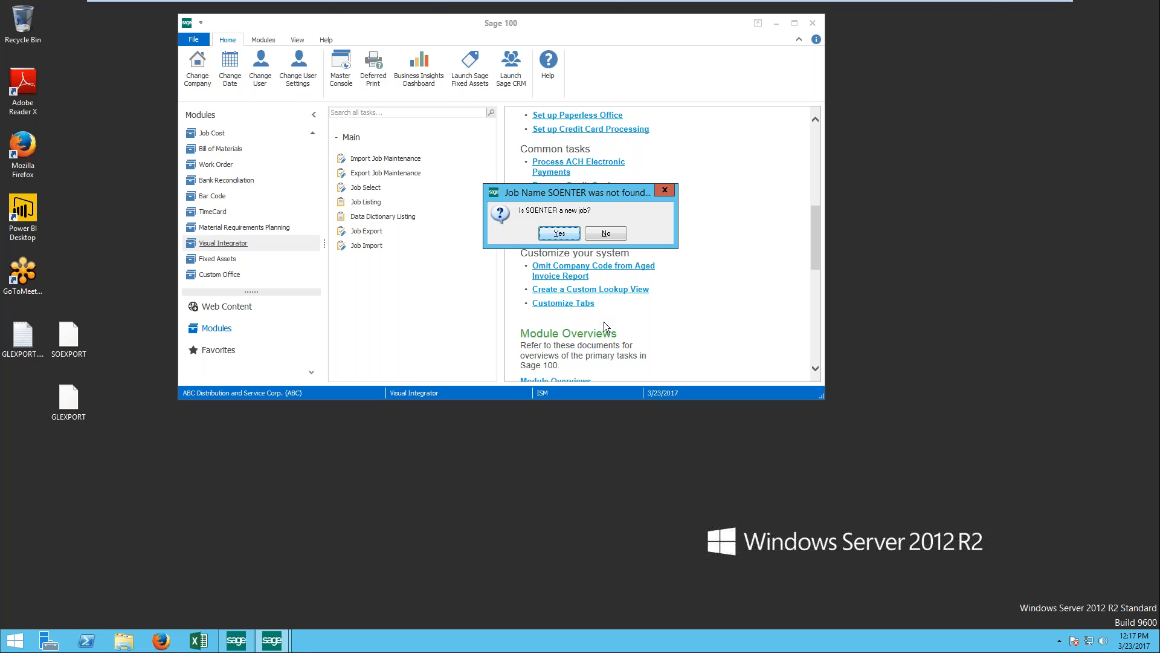
{"action": "left_click", "coordinate": [560, 234]}
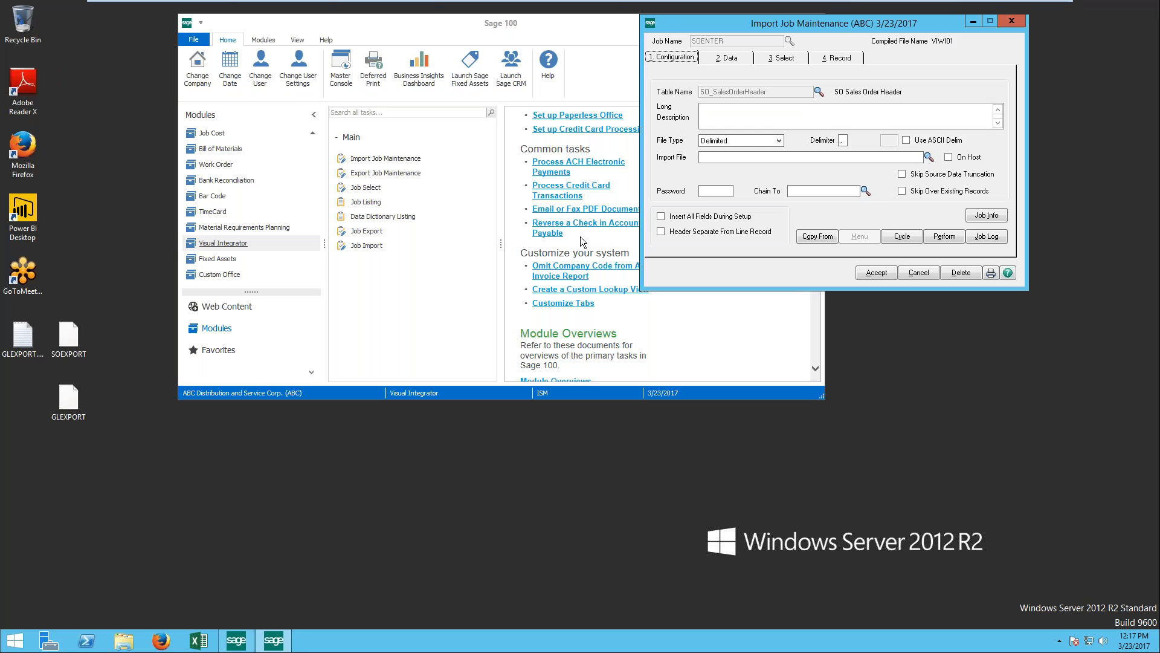
{"action": "left_click_drag", "start_coordinate": [832, 27], "coordinate": [580, 84]}
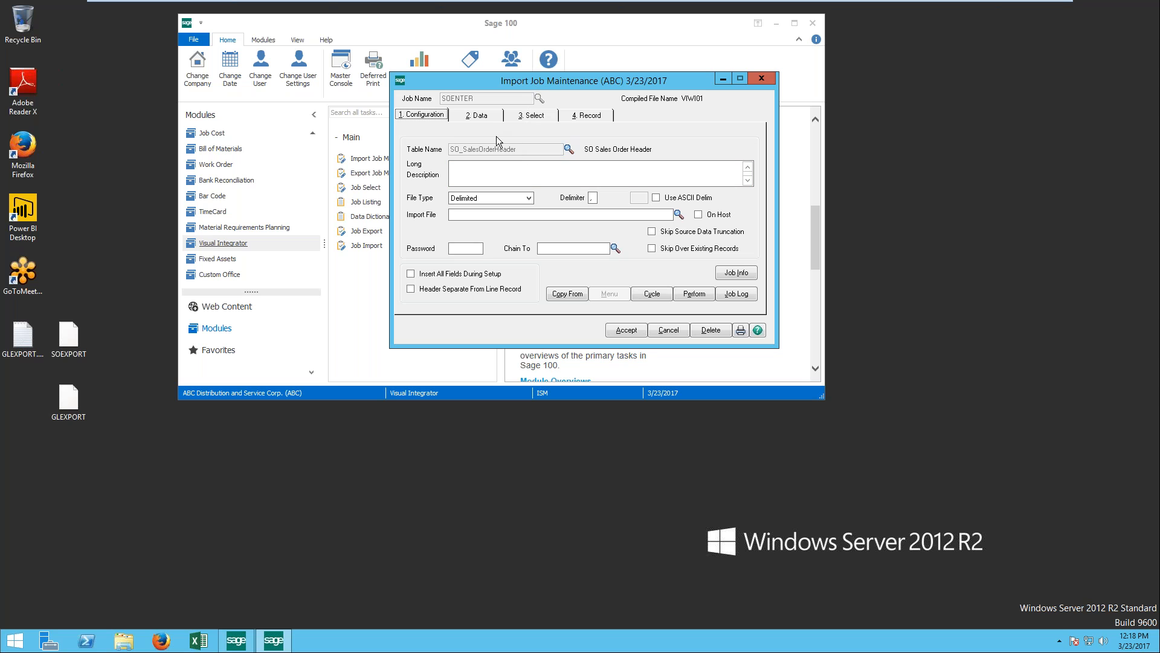
- Review the fields assigned by default to the SOENTER job's data, including H.SalesOrderNo and L.ItemCode
{"action": "left_click", "coordinate": [480, 115]}
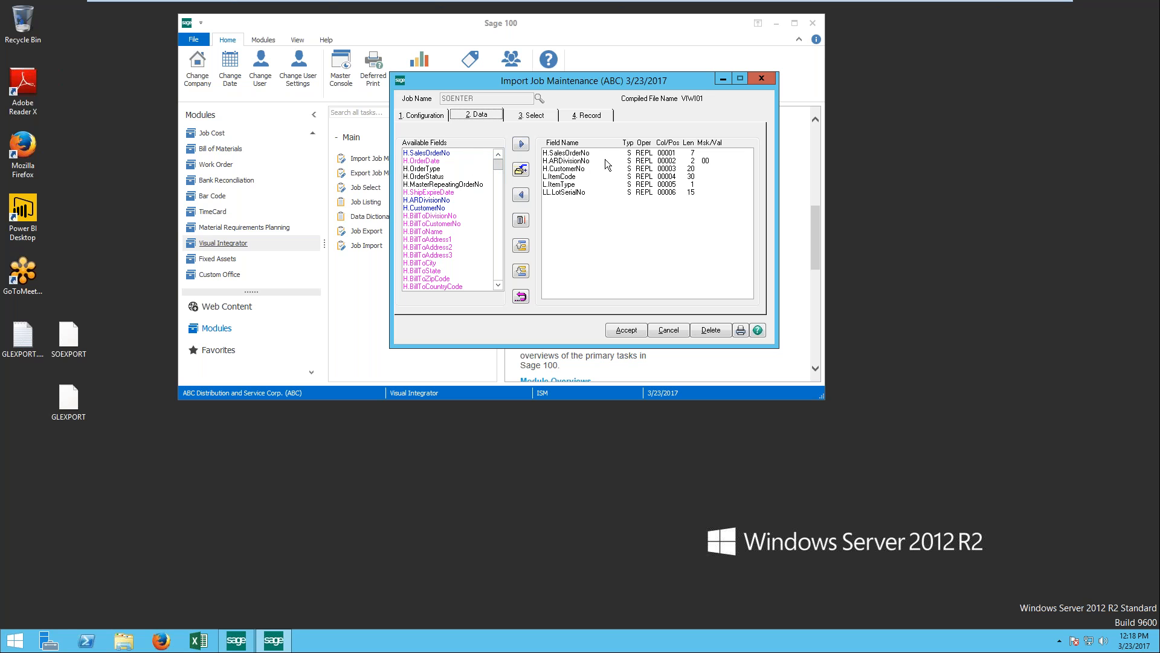
{"action": "left_click", "coordinate": [665, 231]}
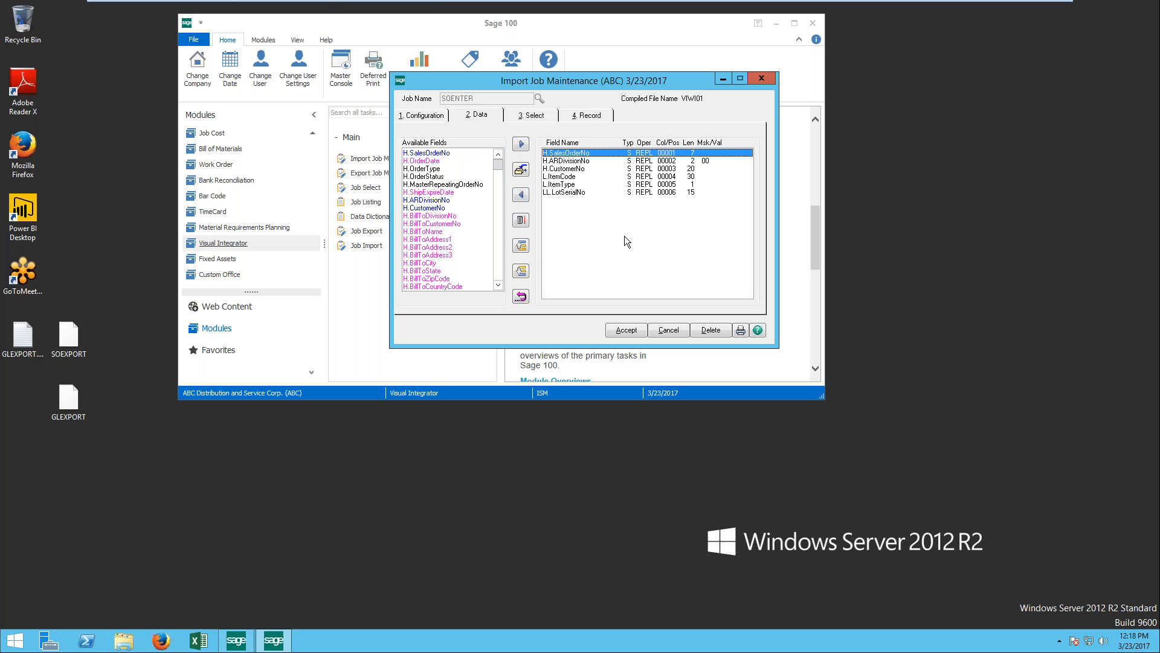
{"action": "left_click", "coordinate": [545, 177]}
{"action": "left_click", "coordinate": [562, 155]}
- Examine the available sales order header and line fields and their color coding in the SOENTER job
{"action": "scroll", "coordinate": [498, 175], "scroll_direction": "down", "scroll_amount": 10}
{"action": "left_click_drag", "start_coordinate": [502, 195], "coordinate": [503, 220]}
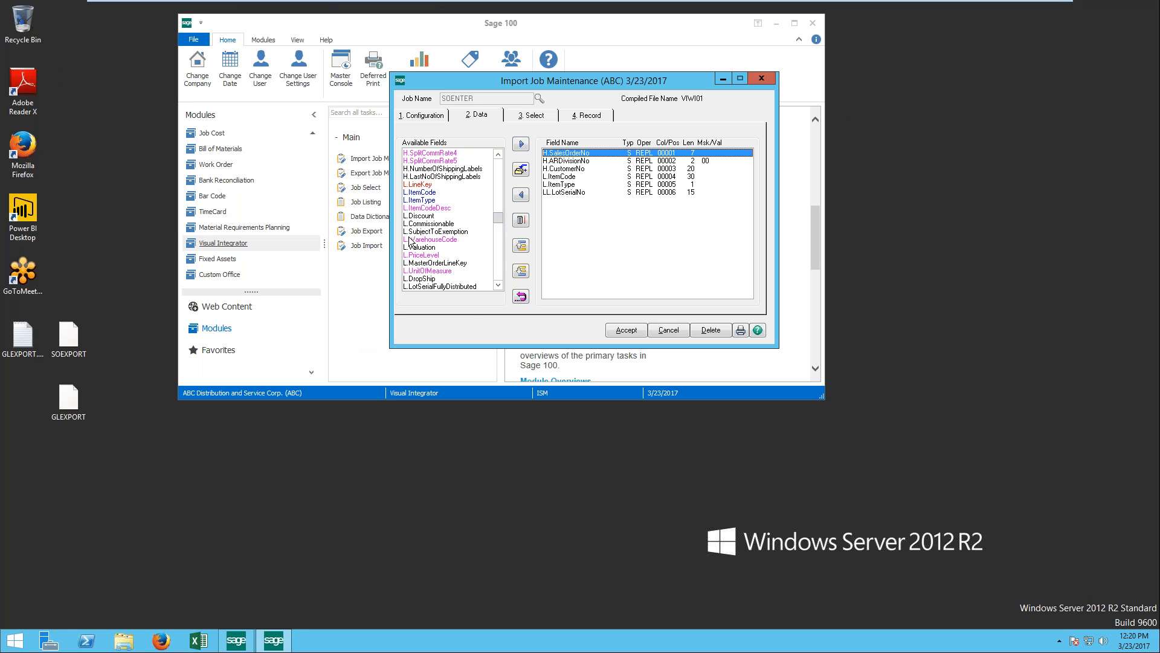
{"action": "left_click", "coordinate": [410, 155]}
{"action": "scroll", "coordinate": [410, 158], "scroll_direction": "up", "scroll_amount": 8}
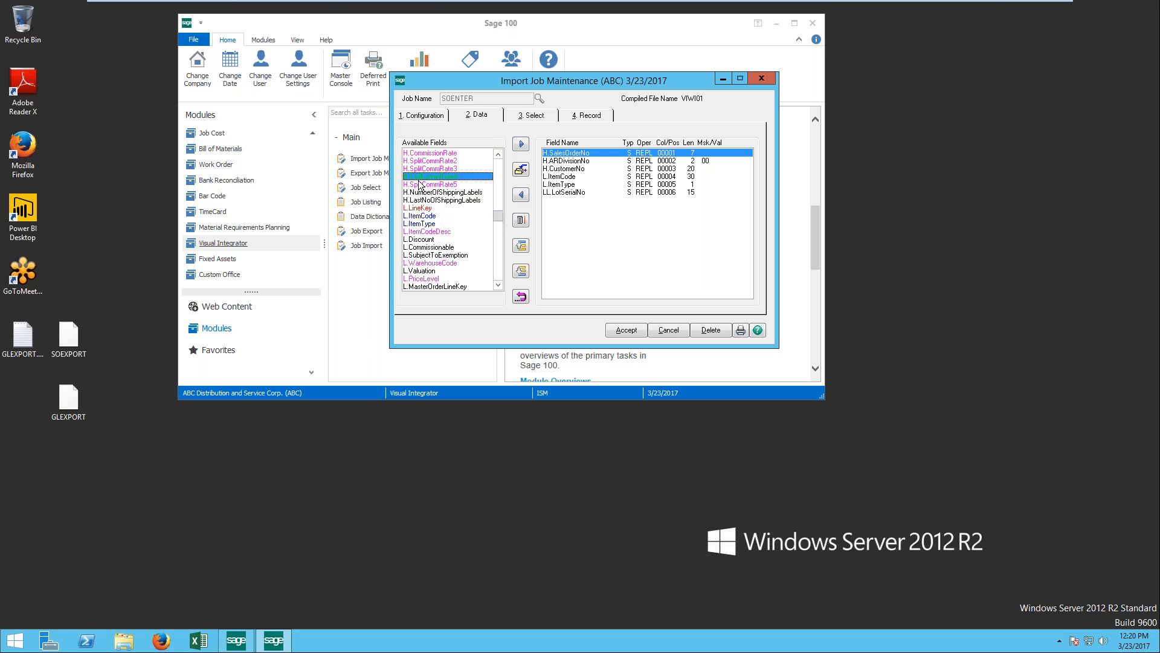
{"action": "scroll", "coordinate": [427, 180], "scroll_direction": "up", "scroll_amount": 10}
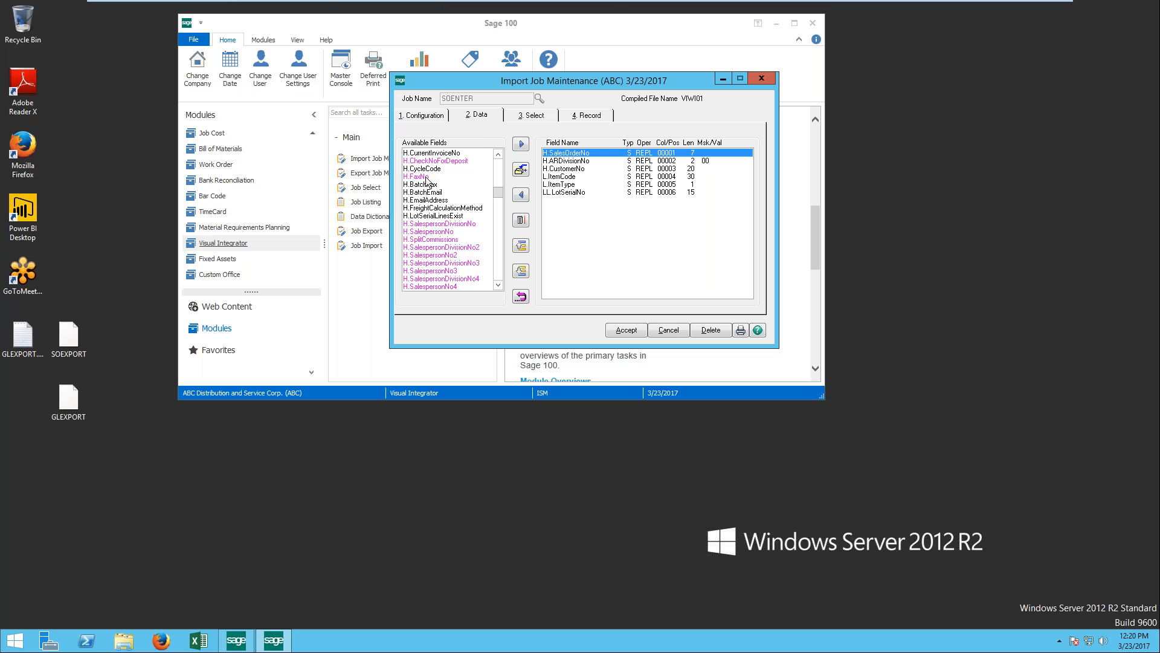
{"action": "scroll", "coordinate": [426, 180], "scroll_direction": "up", "scroll_amount": 1}
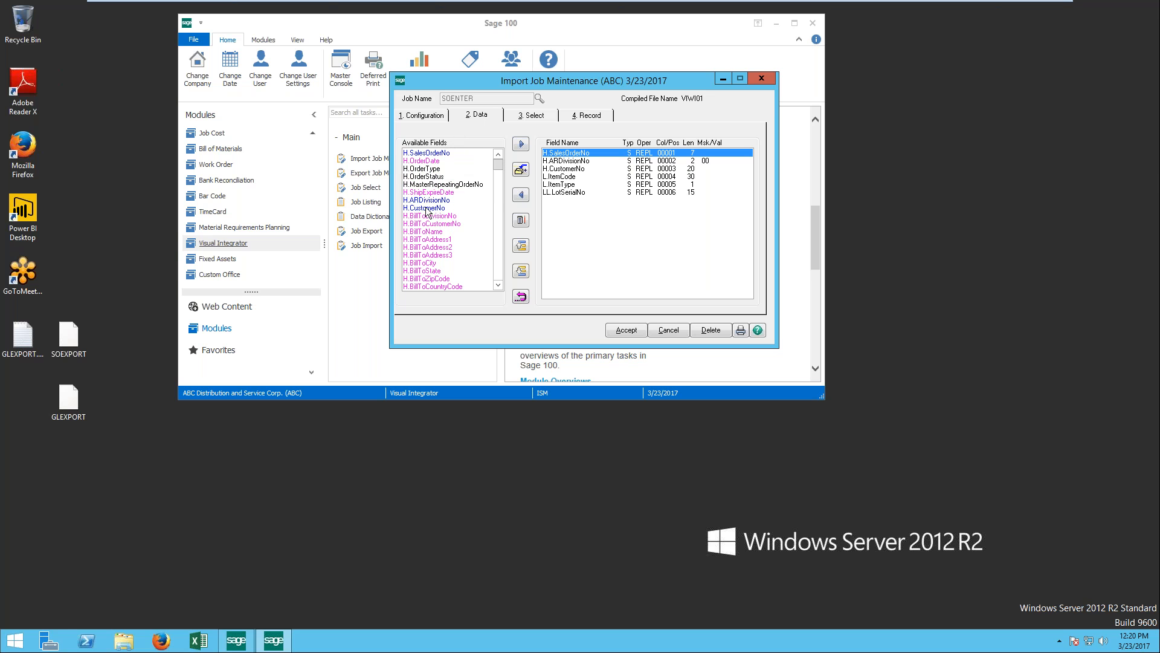
{"action": "left_click_drag", "start_coordinate": [502, 165], "coordinate": [501, 160]}
{"action": "left_click", "coordinate": [412, 156]}
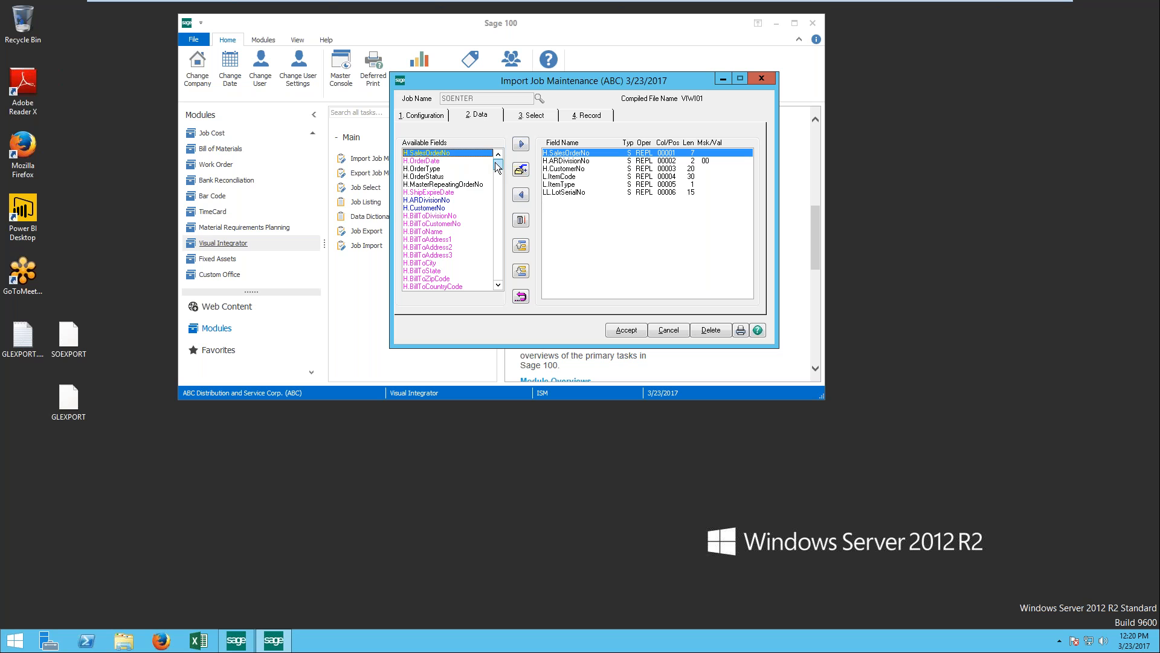
{"action": "left_click_drag", "start_coordinate": [498, 170], "coordinate": [498, 214]}
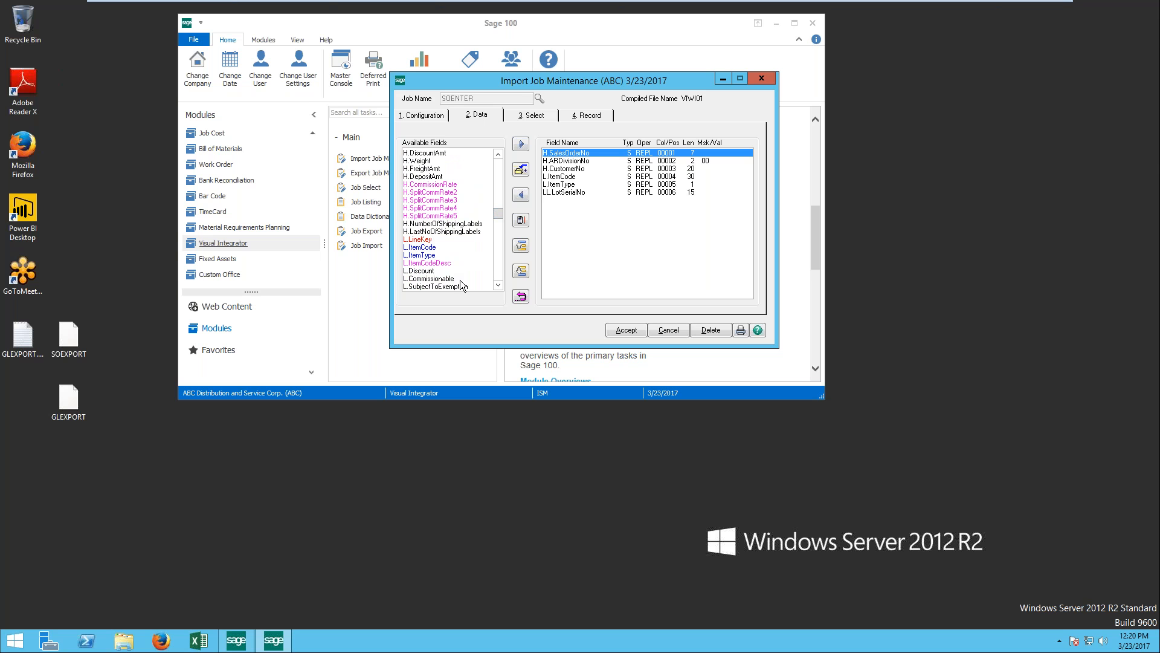
{"action": "left_click_drag", "start_coordinate": [501, 219], "coordinate": [498, 226]}
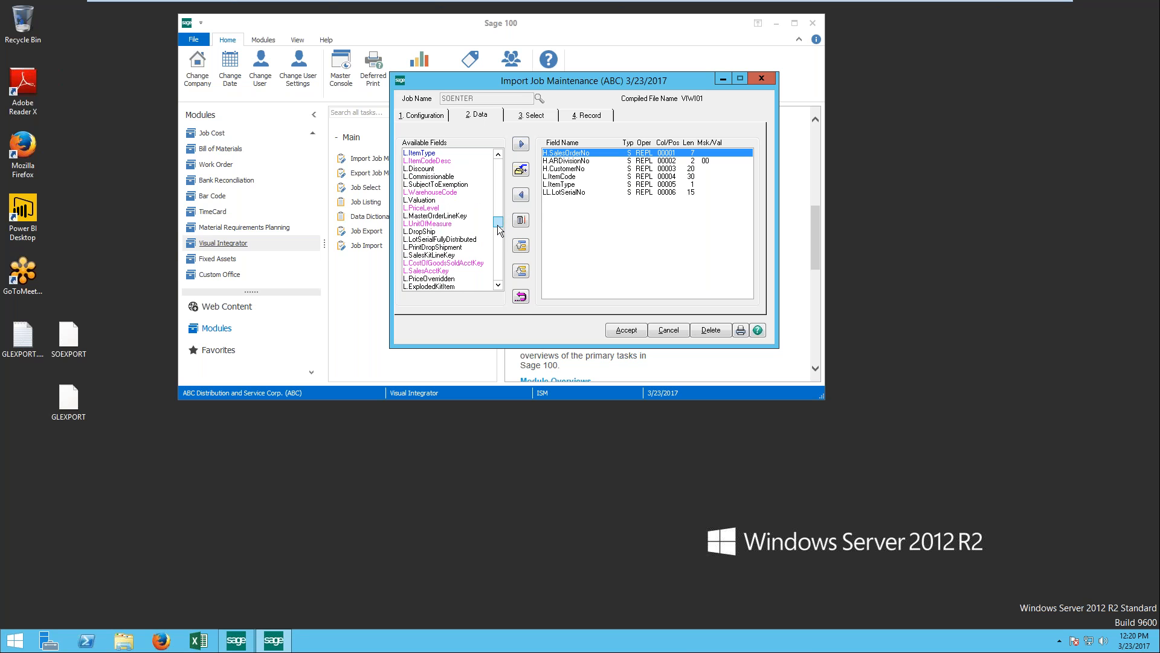
{"action": "left_click", "coordinate": [498, 285]}
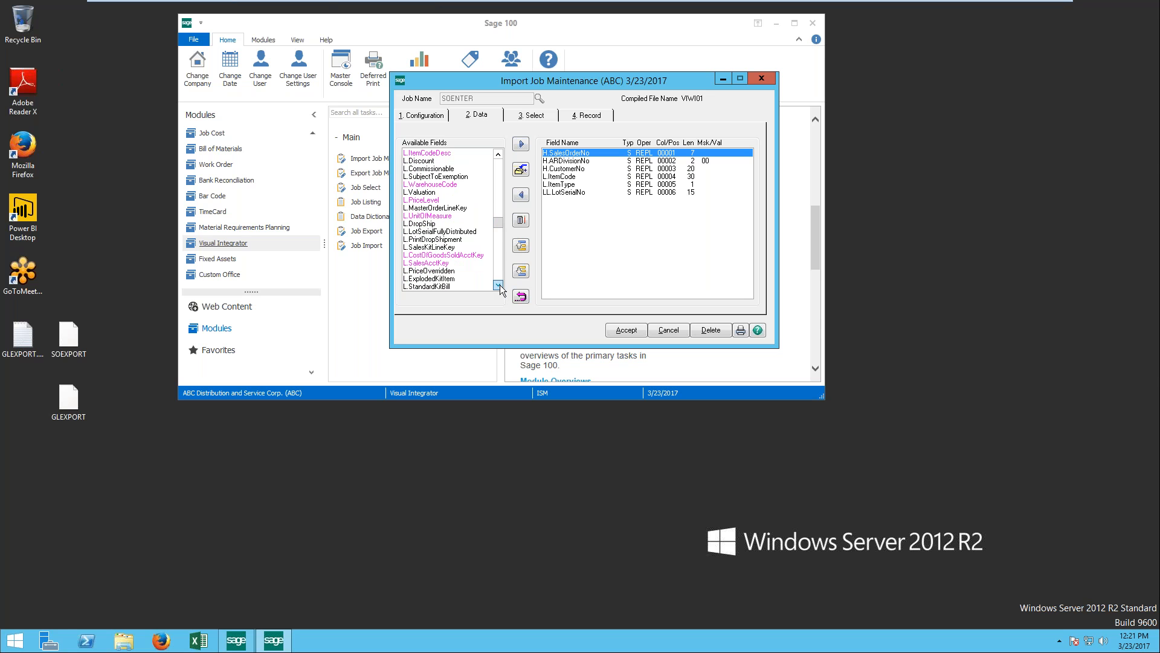
{"action": "left_click", "coordinate": [498, 285]}
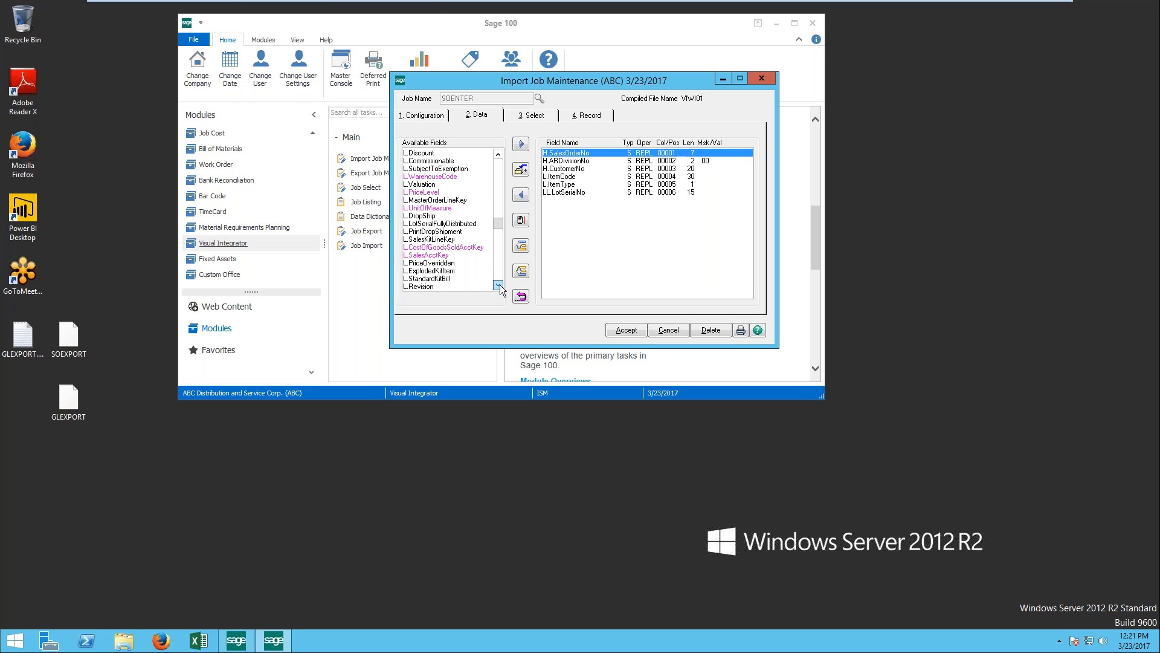
{"action": "left_click", "coordinate": [498, 284]}
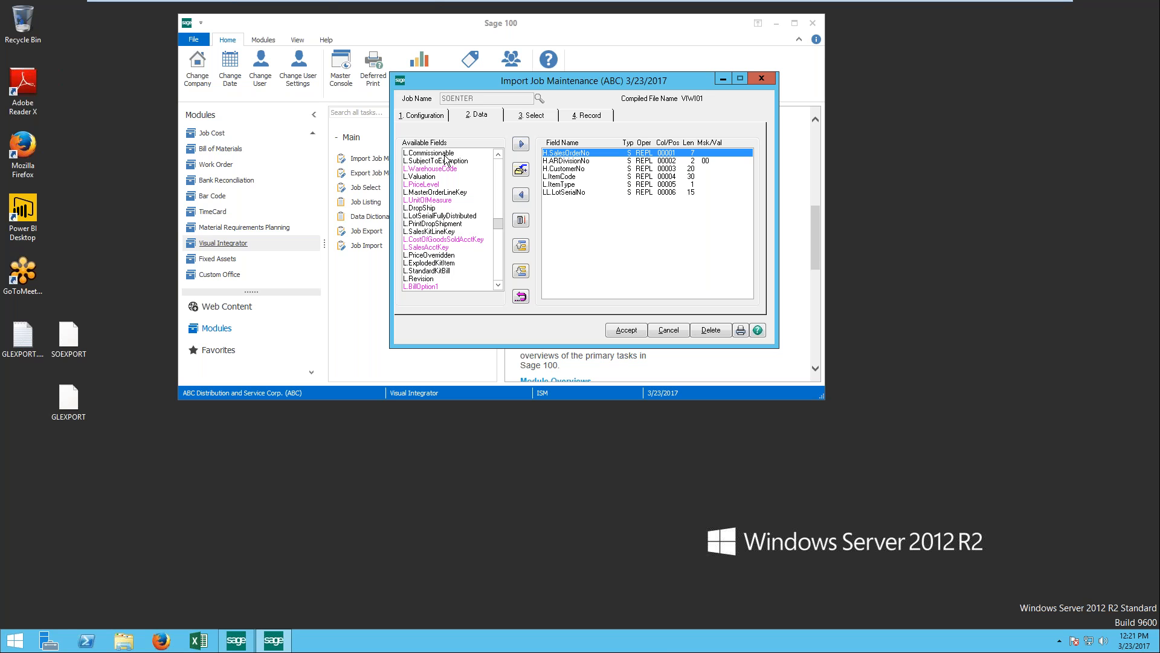
- Check which jobs the SOENTER configuration can chain to, then close the job list without choosing one
{"action": "left_click", "coordinate": [427, 115]}
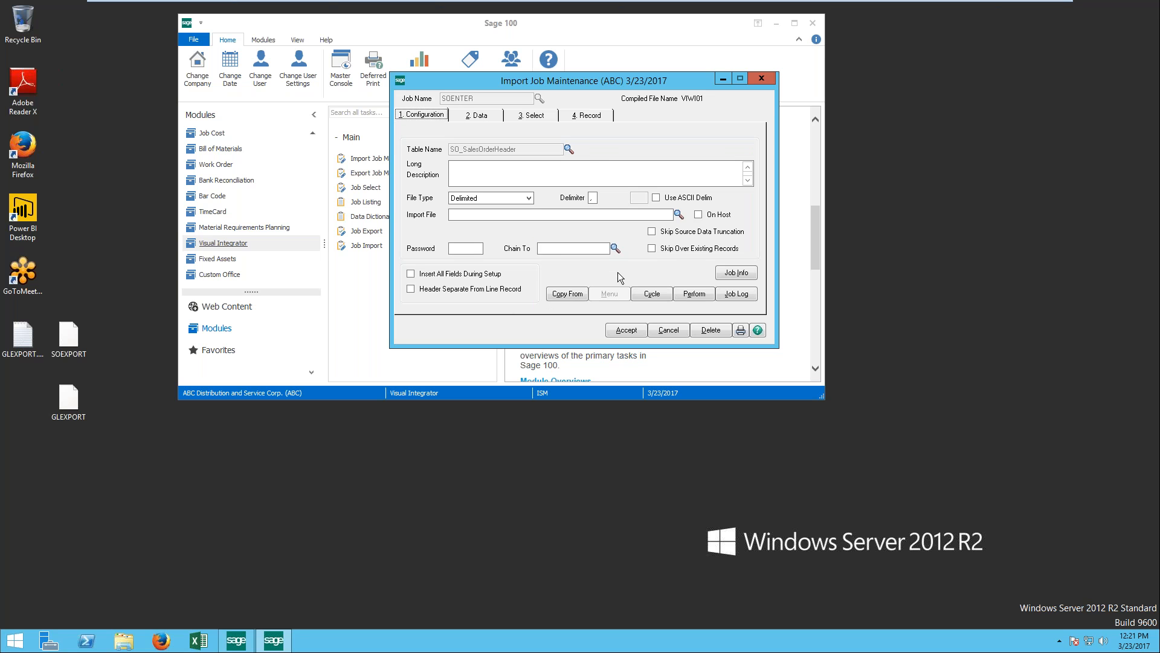
{"action": "left_click", "coordinate": [590, 248]}
{"action": "left_click", "coordinate": [615, 247]}
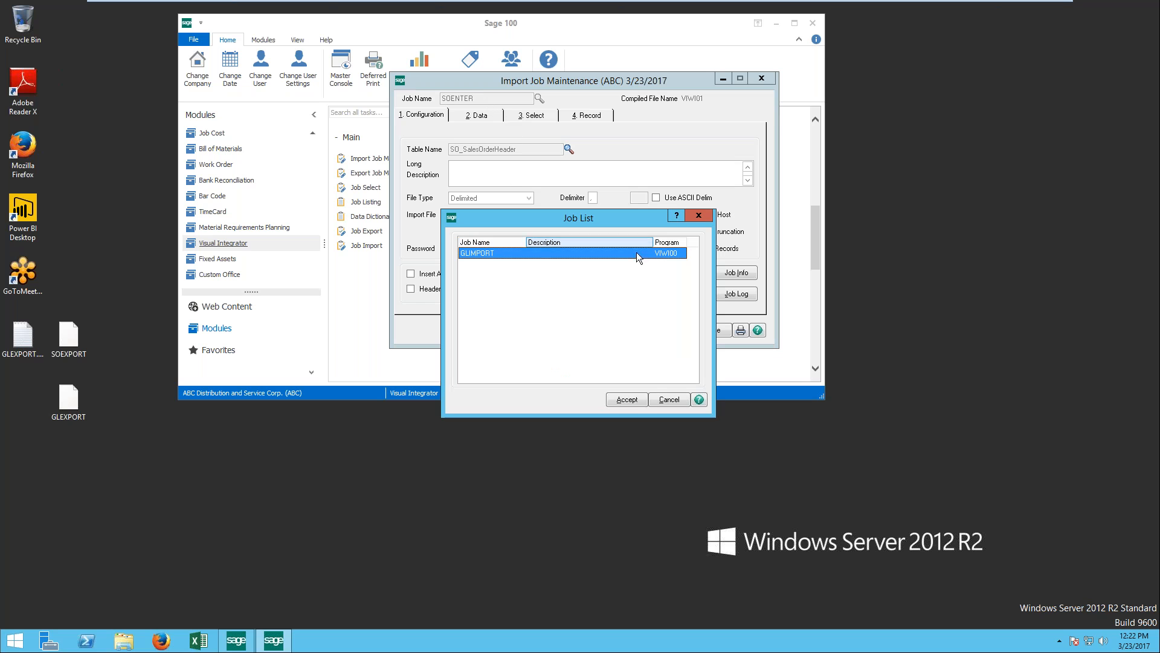
{"action": "left_click", "coordinate": [675, 395]}
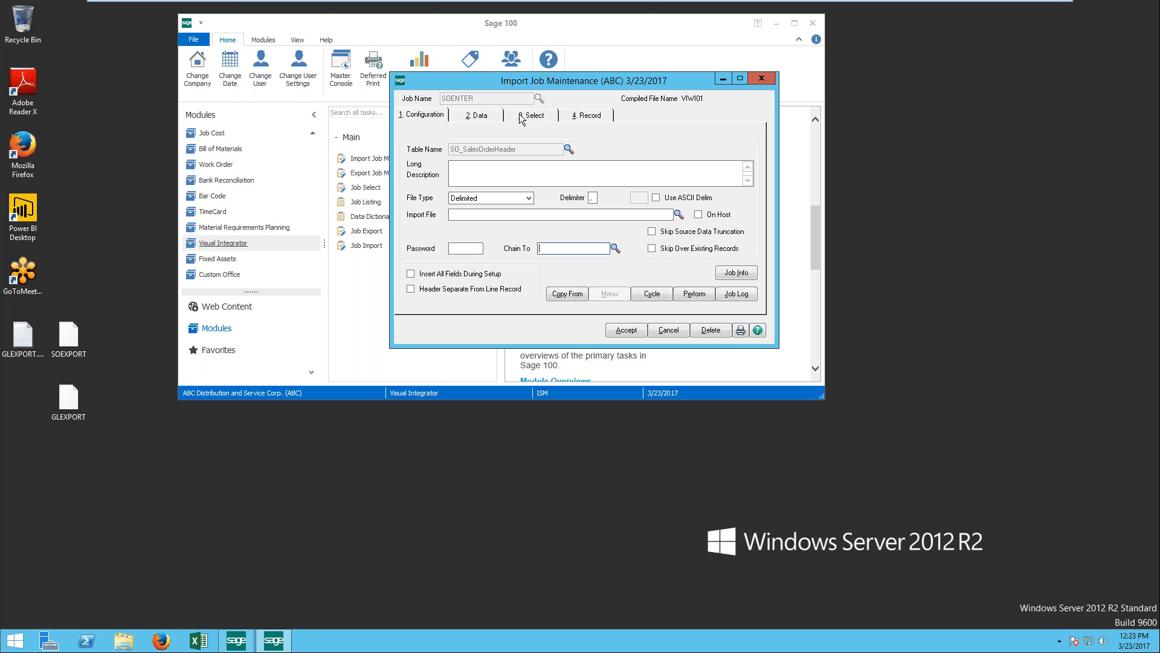
- Leave the virtual machine's full-screen view and return to the VMware Workstation window
{"action": "mouse_move", "coordinate": [1037, 3]}
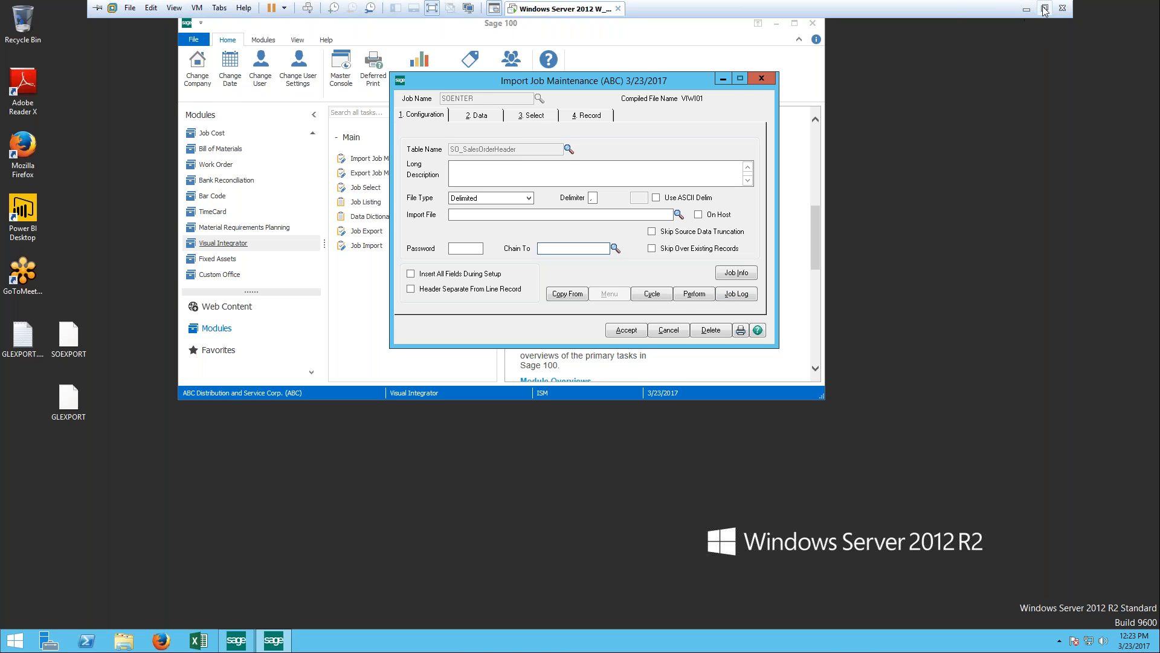
{"action": "left_click", "coordinate": [1045, 9]}
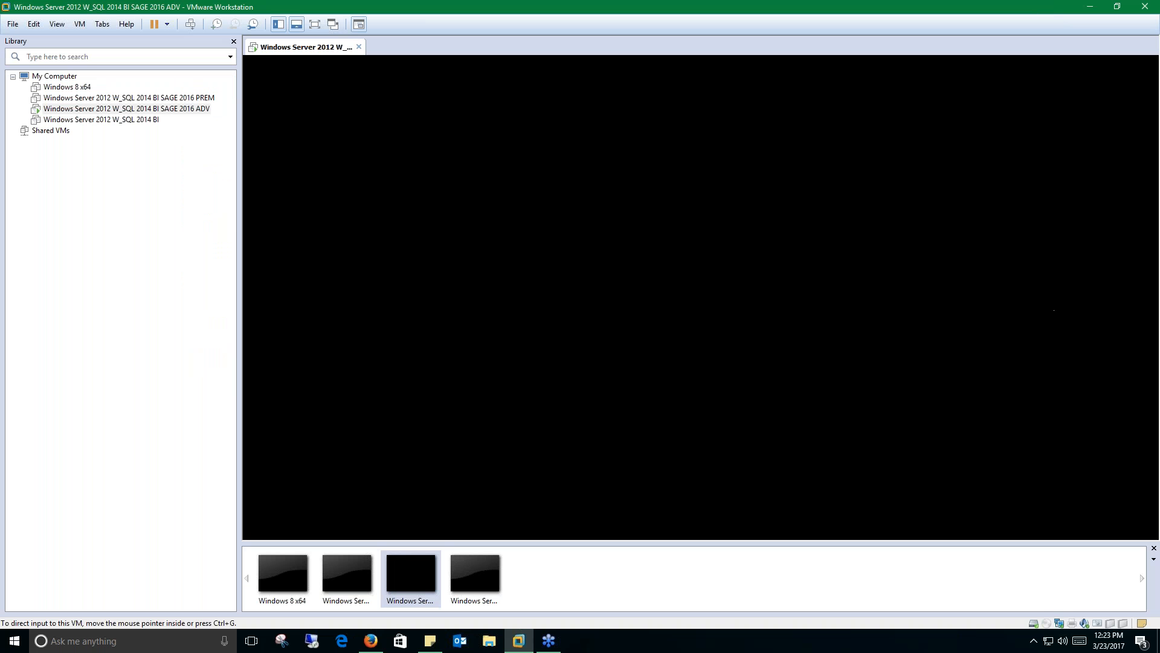